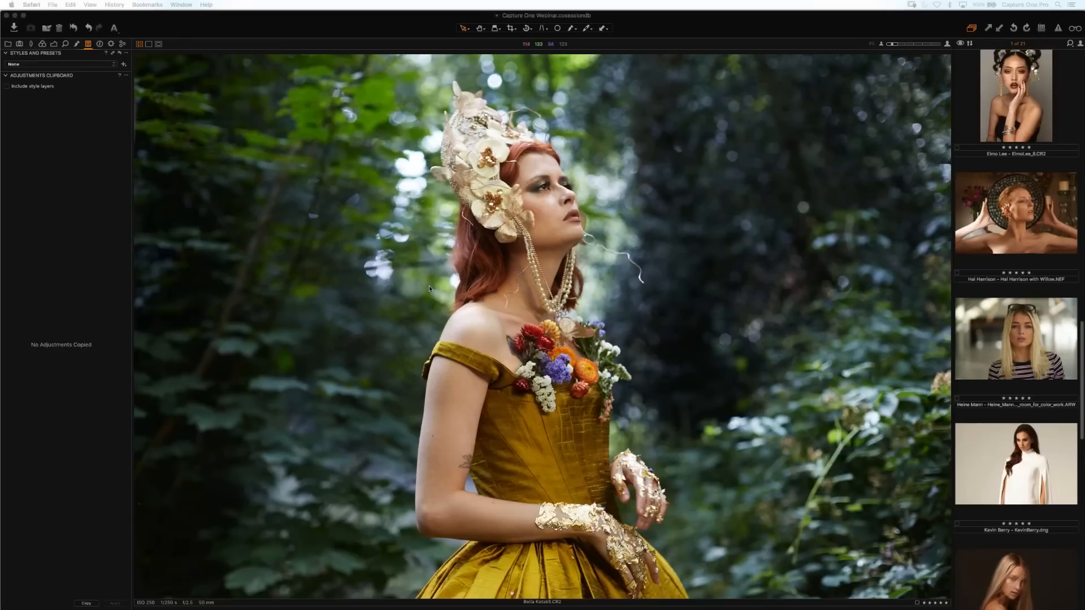
Open the "1 - Overview" session album and display the color adjustment tools.
{"action": "left_click", "coordinate": [8, 44]}
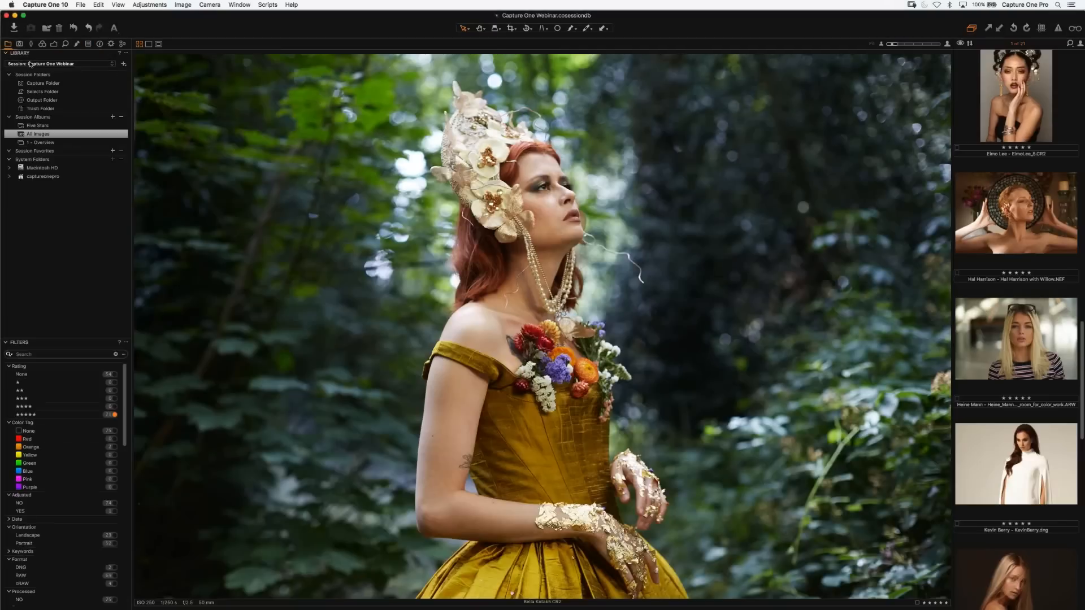
{"action": "left_click", "coordinate": [72, 143]}
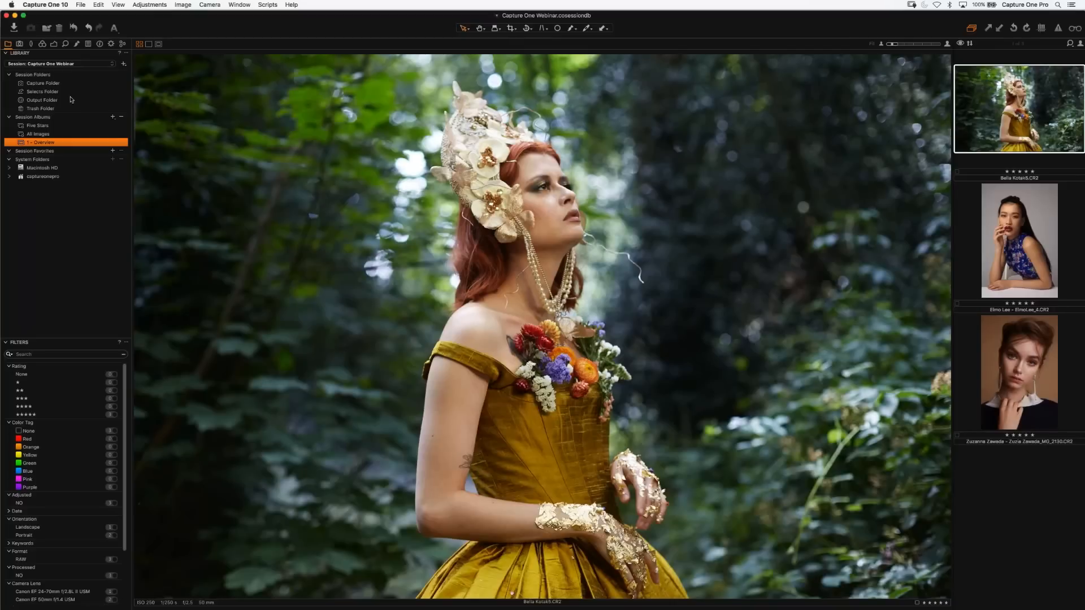
{"action": "left_click", "coordinate": [46, 44]}
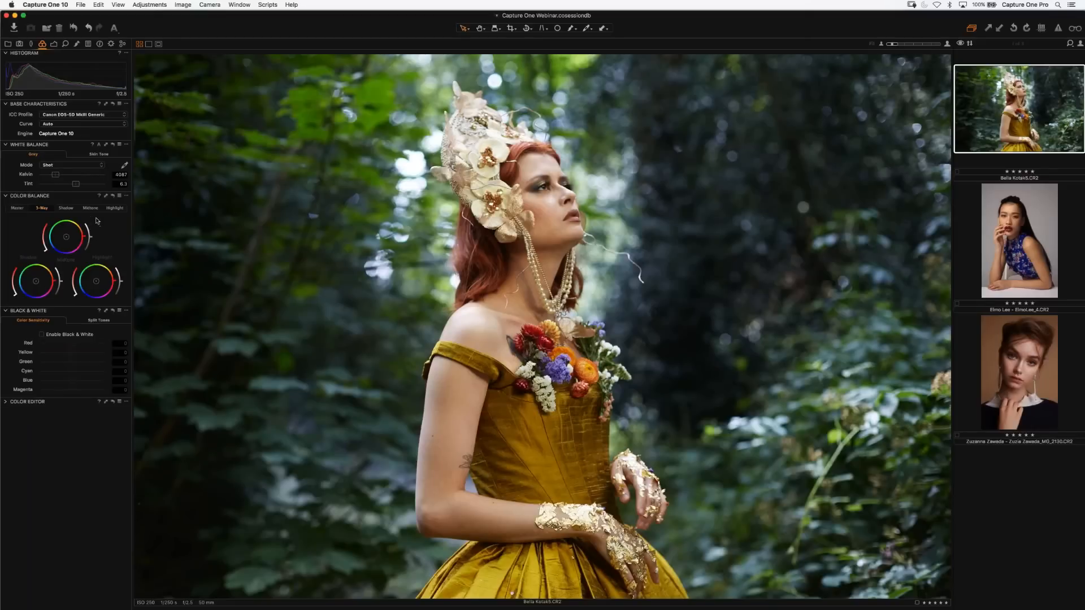
Try tinting the shadows of the forest portrait in Color Balance toward blue, then toward green.
{"action": "left_click", "coordinate": [68, 208]}
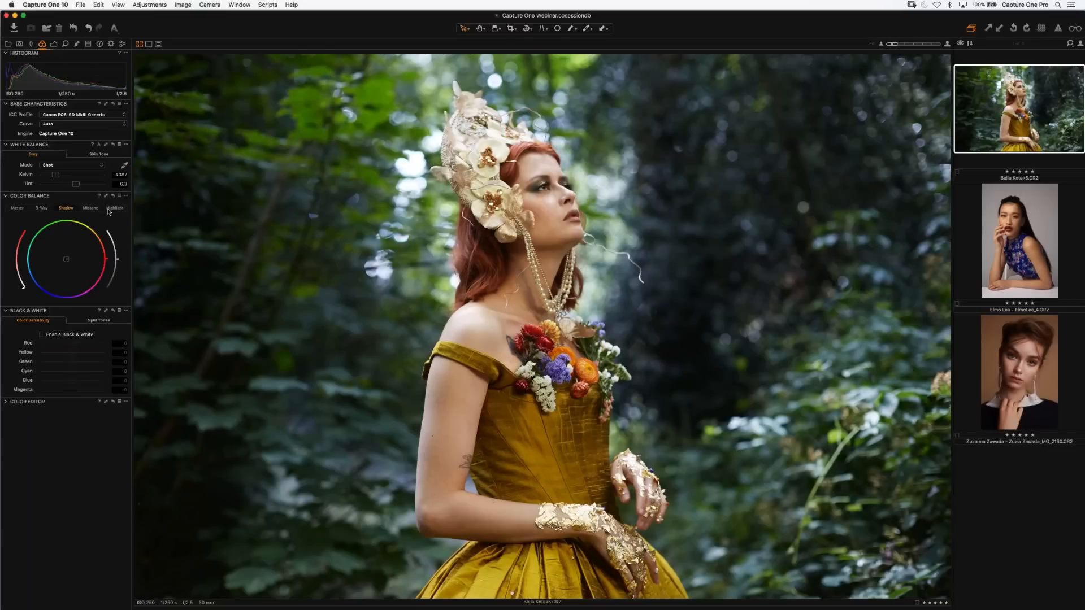
{"action": "left_click", "coordinate": [95, 208]}
{"action": "left_click", "coordinate": [65, 209]}
{"action": "left_click_drag", "start_coordinate": [66, 260], "coordinate": [55, 274]}
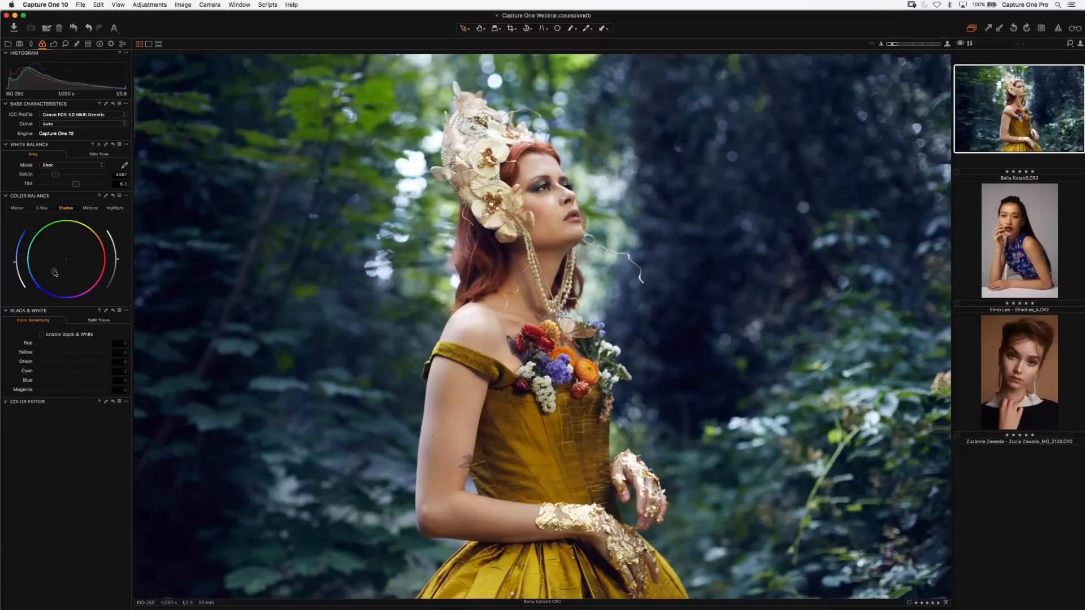
{"action": "left_click_drag", "start_coordinate": [54, 272], "coordinate": [56, 251]}
{"action": "left_click_drag", "start_coordinate": [57, 251], "coordinate": [58, 247]}
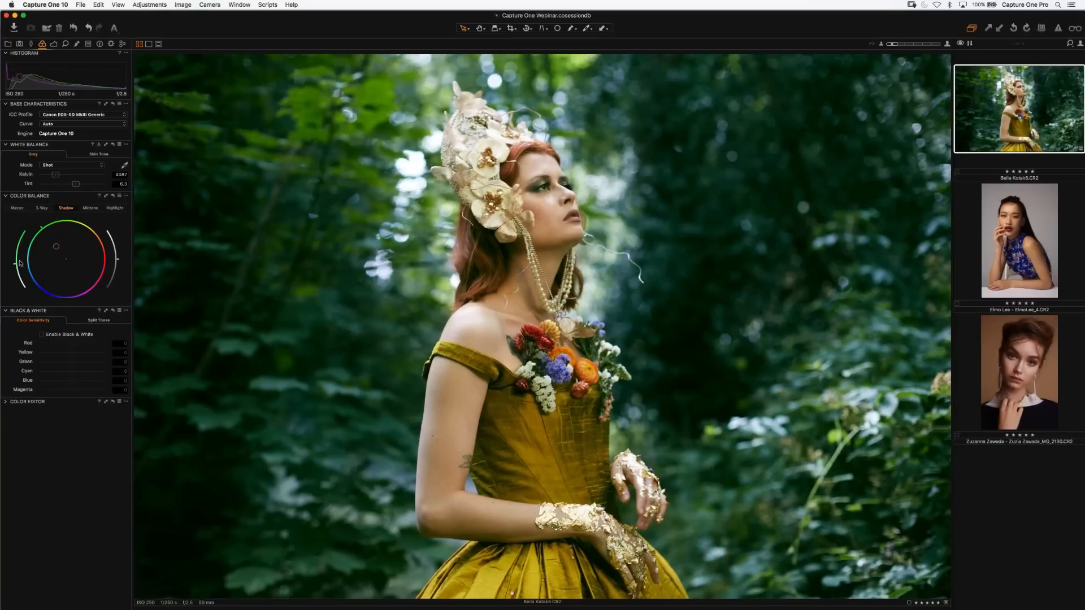
Try changing the saturation and lightness of the shadow tint, then reset the shadow balance.
{"action": "mouse_move", "coordinate": [16, 265]}
{"action": "left_mouse_down"}
{"action": "mouse_move", "coordinate": [16, 249]}
{"action": "mouse_move", "coordinate": [18, 287]}
{"action": "mouse_move", "coordinate": [15, 256]}
{"action": "left_mouse_up"}
{"action": "mouse_move", "coordinate": [114, 257]}
{"action": "left_mouse_down"}
{"action": "mouse_move", "coordinate": [111, 284]}
{"action": "mouse_move", "coordinate": [111, 237]}
{"action": "mouse_move", "coordinate": [116, 283]}
{"action": "mouse_move", "coordinate": [119, 257]}
{"action": "left_mouse_up"}
{"action": "double_click", "coordinate": [16, 260]}
Try tinting the forest portrait's highlights toward blue in Color Balance, then reset the highlight wheel.
{"action": "left_click", "coordinate": [90, 209]}
{"action": "mouse_move", "coordinate": [82, 248]}
{"action": "left_mouse_down"}
{"action": "mouse_move", "coordinate": [58, 271]}
{"action": "mouse_move", "coordinate": [67, 260]}
{"action": "left_mouse_up"}
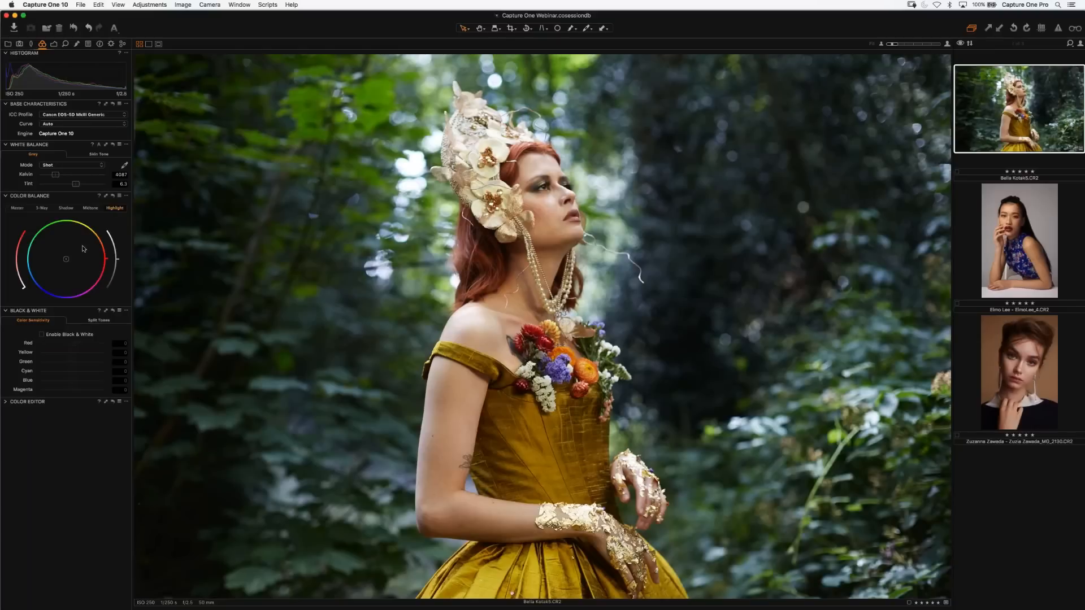
{"action": "mouse_move", "coordinate": [67, 260]}
{"action": "left_mouse_down"}
{"action": "mouse_move", "coordinate": [74, 248]}
{"action": "mouse_move", "coordinate": [59, 271]}
{"action": "left_mouse_up"}
{"action": "double_click", "coordinate": [59, 271]}
Expand the Color Editor, select the portrait in the blue floral top, and switch the editor to Advanced mode.
{"action": "left_click", "coordinate": [7, 403]}
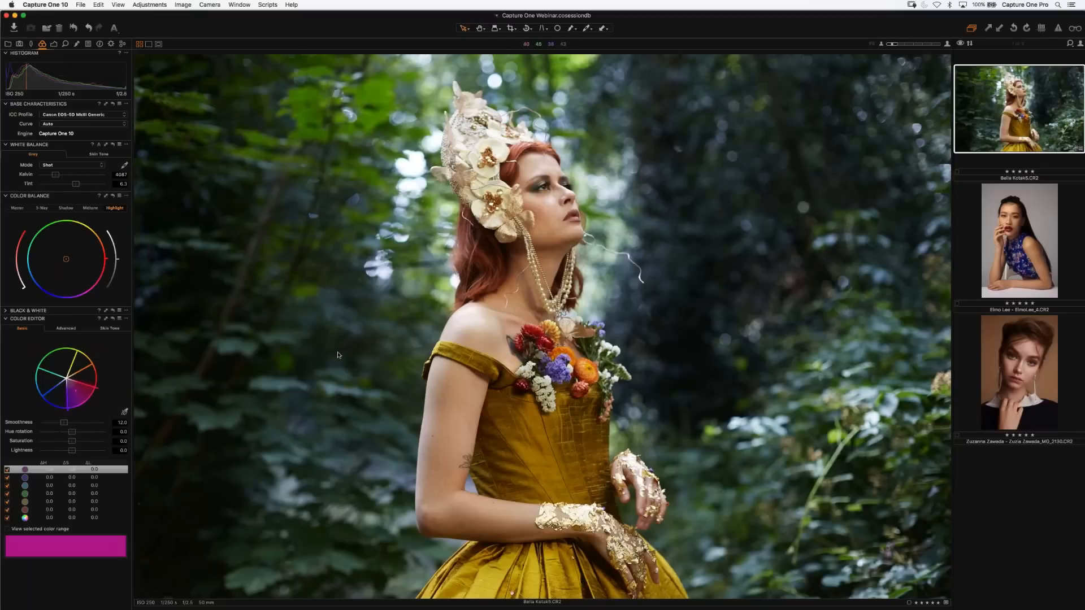
{"action": "left_click", "coordinate": [1040, 240]}
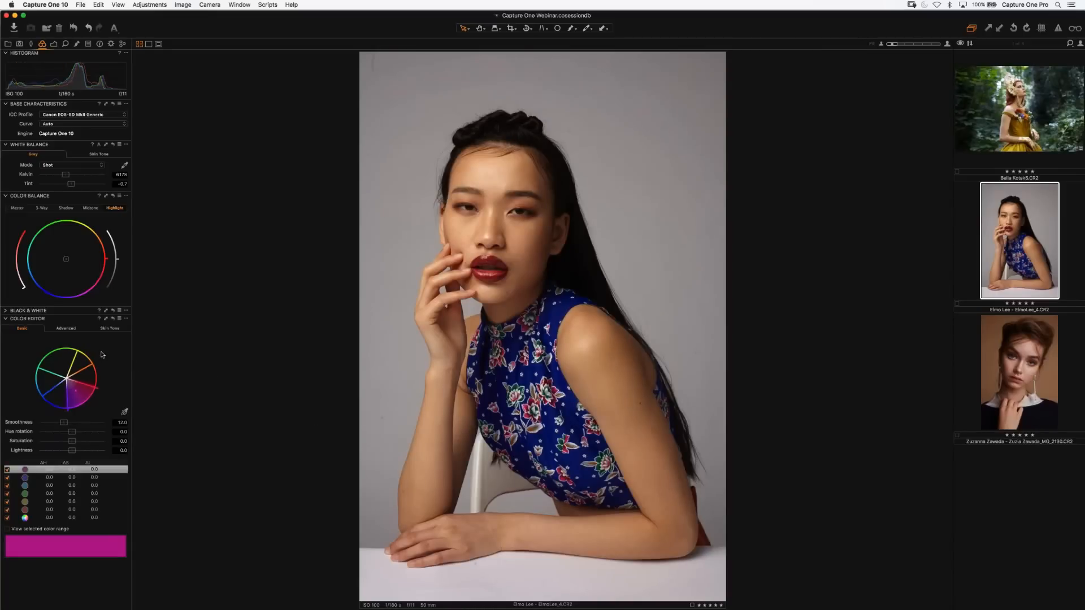
{"action": "left_click", "coordinate": [68, 329]}
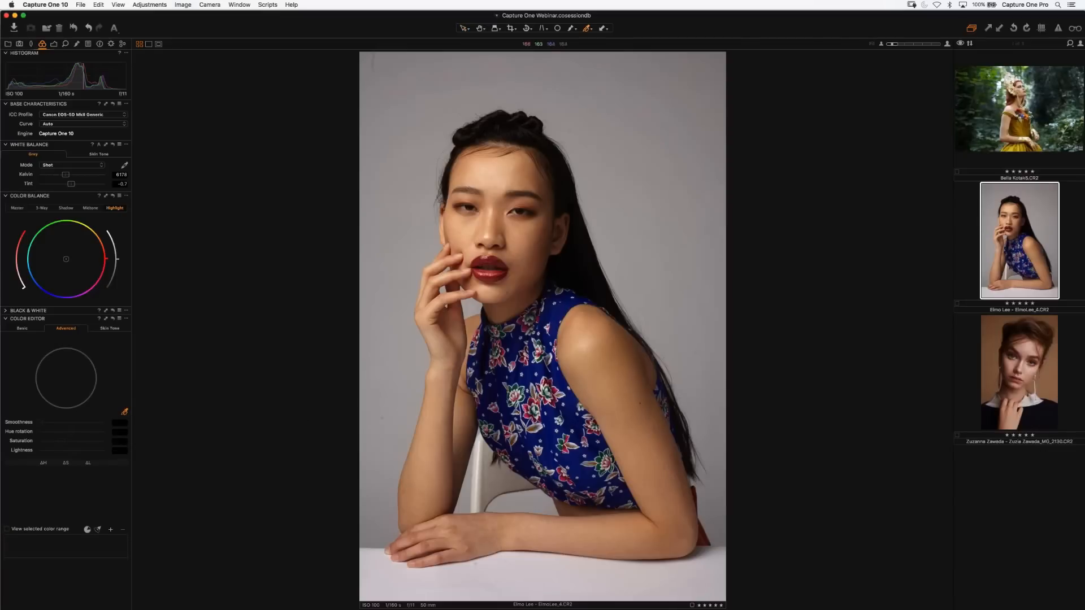
Sample the skin color on the upper arm, try rotating its hue in both directions, and reset the Color Editor.
{"action": "left_click", "coordinate": [614, 367]}
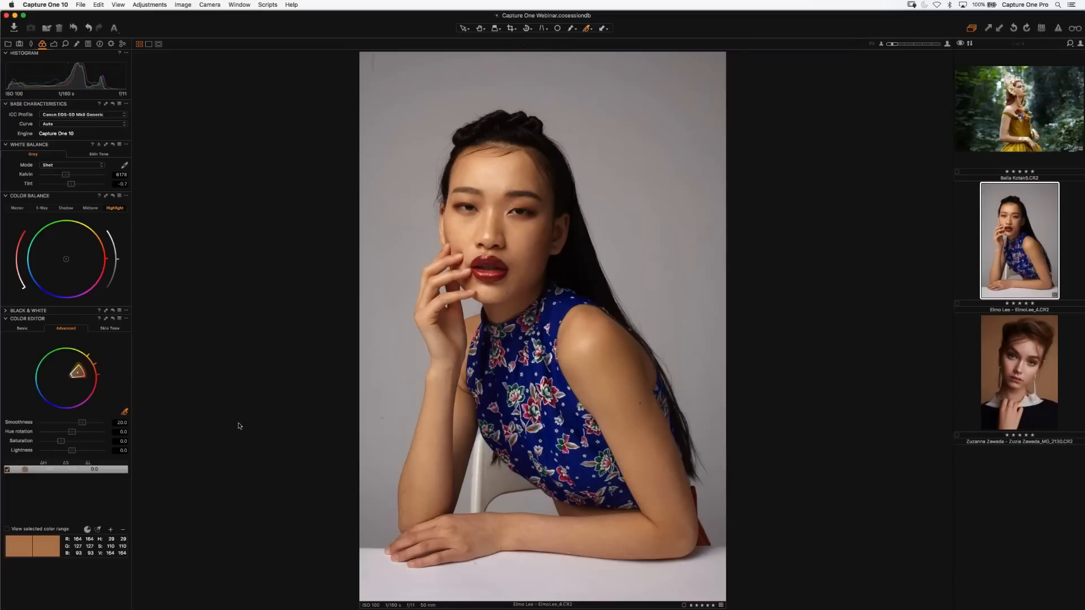
{"action": "mouse_move", "coordinate": [74, 432]}
{"action": "left_mouse_down"}
{"action": "mouse_move", "coordinate": [54, 433]}
{"action": "mouse_move", "coordinate": [94, 434]}
{"action": "left_mouse_up"}
{"action": "left_click_drag", "start_coordinate": [94, 434], "coordinate": [52, 434]}
{"action": "left_click", "coordinate": [114, 320]}
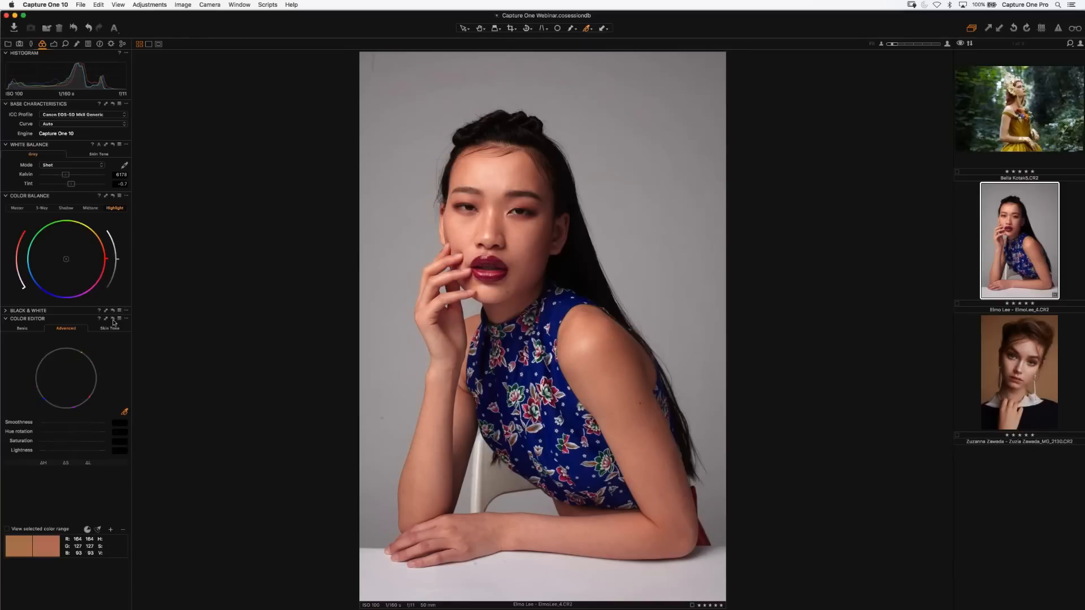
Sample the upper arm's skin color in the Color Editor's Skin Tone mode, then reset the editor.
{"action": "left_click", "coordinate": [109, 330]}
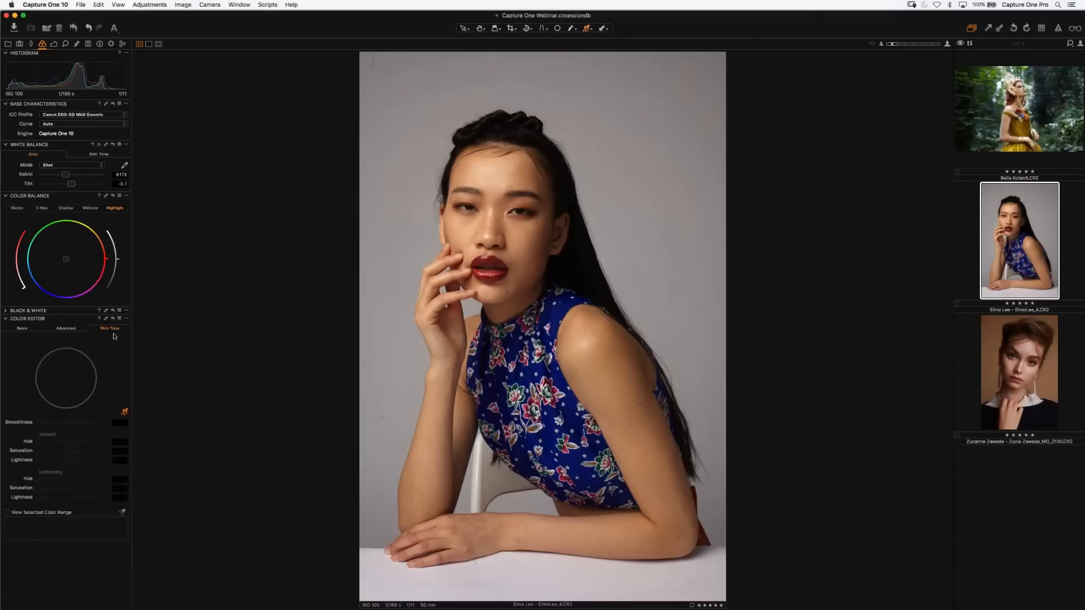
{"action": "left_click", "coordinate": [125, 413]}
{"action": "left_click", "coordinate": [627, 367]}
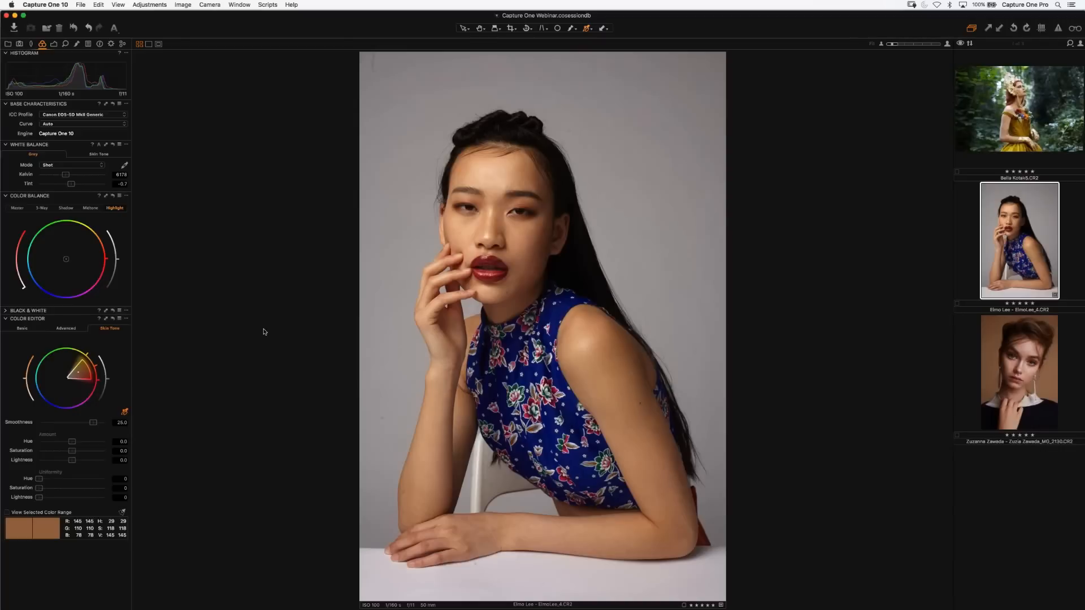
{"action": "left_click", "coordinate": [112, 319]}
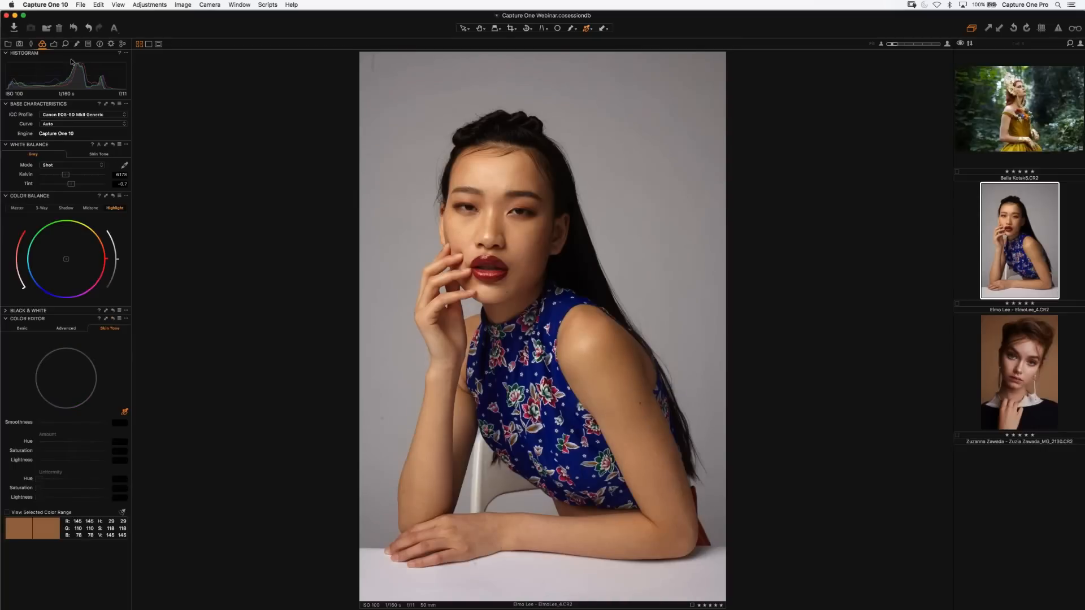
Display the exposure tools and examine the Curve tool's Red, Green, Blue, Luma and RGB channels.
{"action": "left_click", "coordinate": [54, 44]}
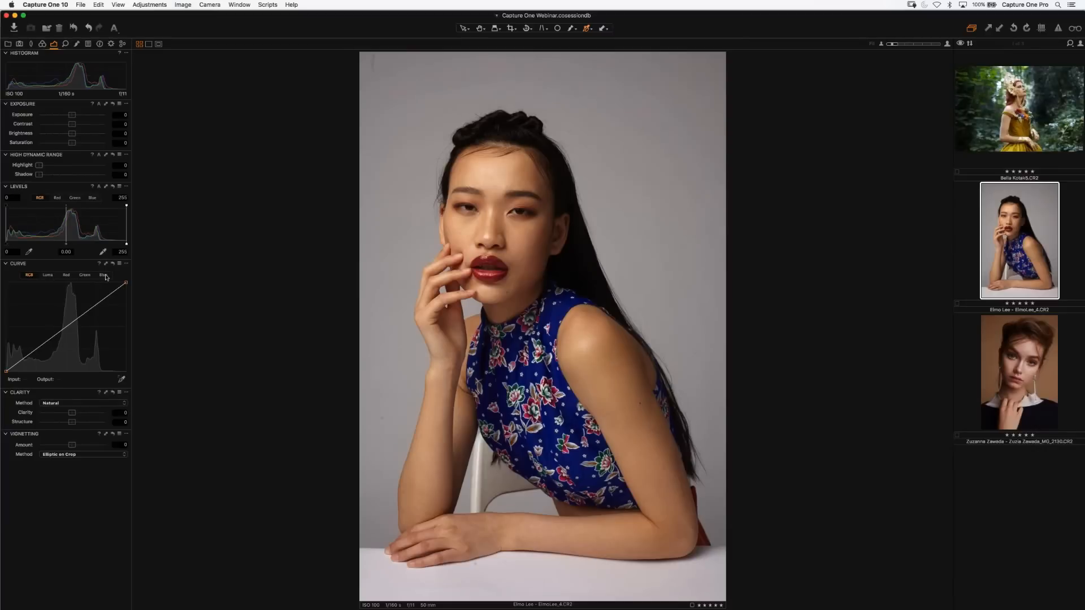
{"action": "left_click", "coordinate": [67, 276]}
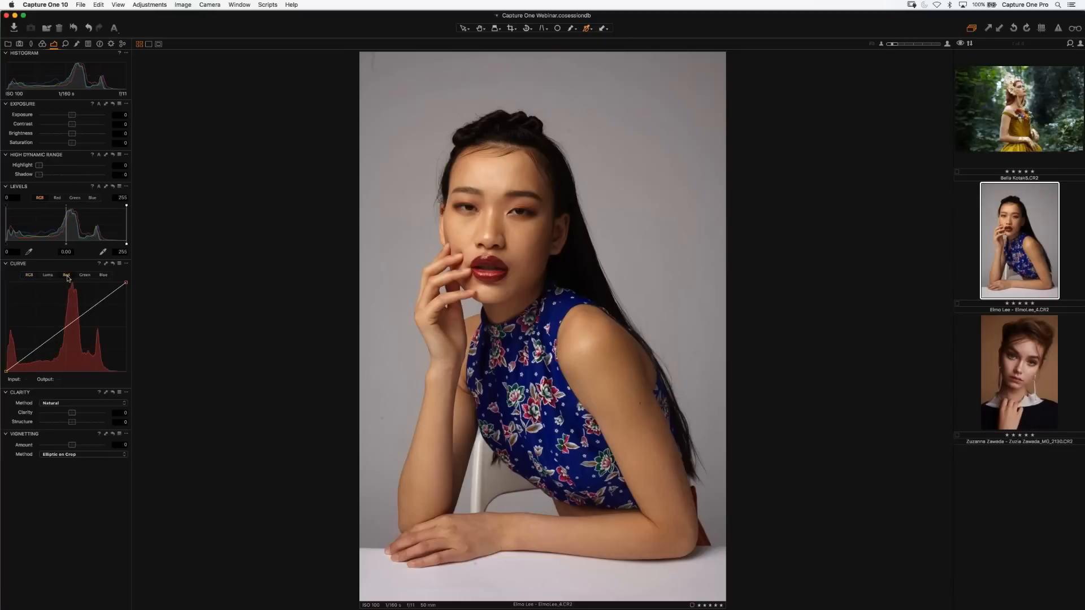
{"action": "left_click", "coordinate": [85, 276]}
{"action": "left_click", "coordinate": [103, 276]}
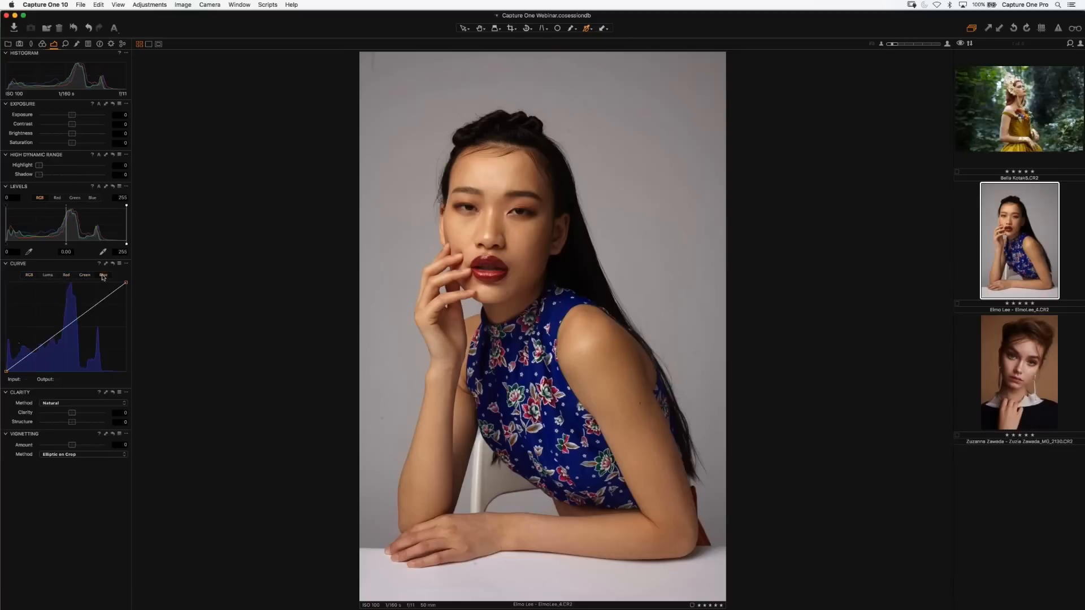
{"action": "left_click", "coordinate": [48, 276]}
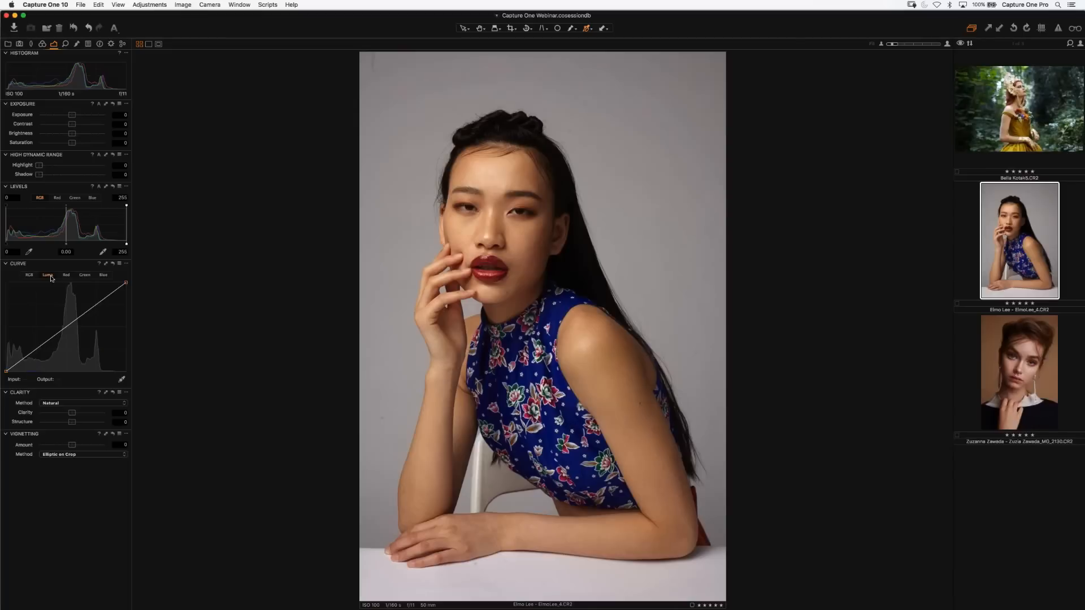
{"action": "left_click", "coordinate": [34, 276]}
Try darkening the shadows with a Luma curve point at input 60, output 51, then remove the point.
{"action": "left_click", "coordinate": [48, 276]}
{"action": "left_click_drag", "start_coordinate": [35, 350], "coordinate": [34, 351]}
{"action": "left_click_drag", "start_coordinate": [34, 351], "coordinate": [35, 360]}
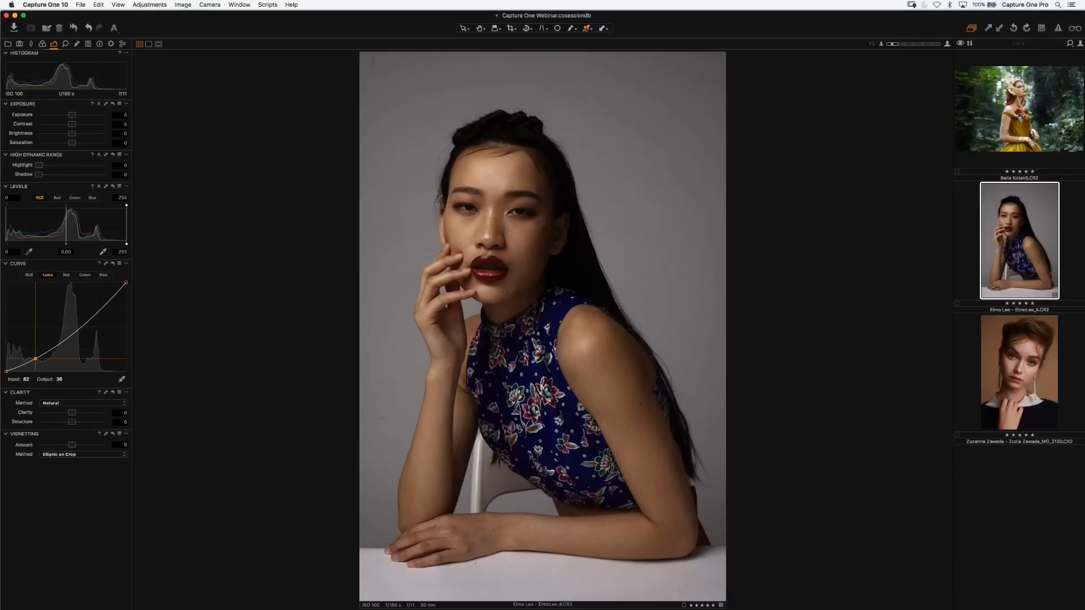
{"action": "left_click_drag", "start_coordinate": [37, 359], "coordinate": [35, 354]}
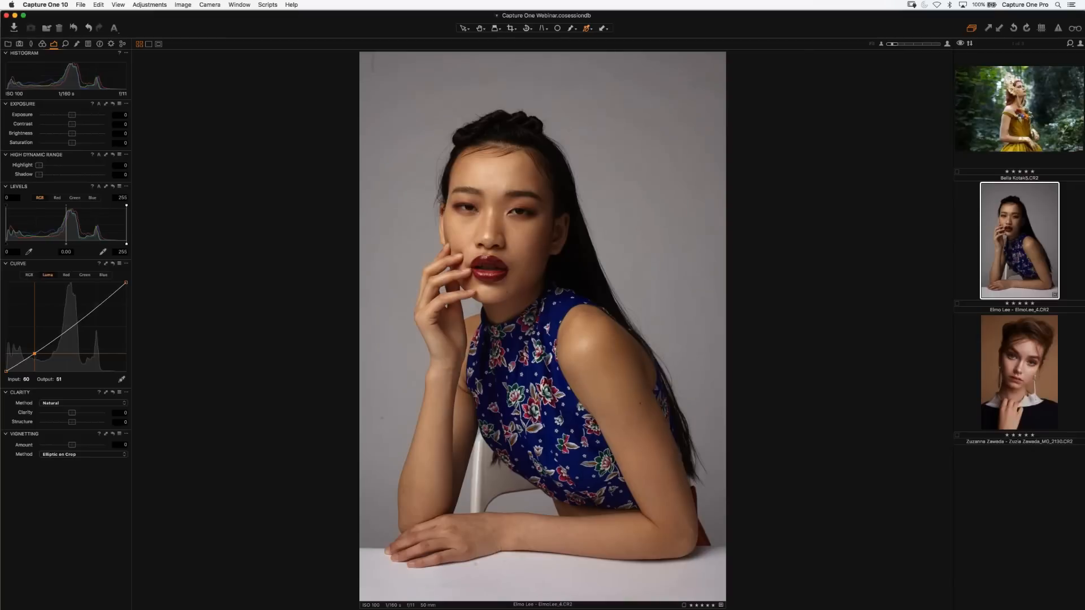
{"action": "right_click", "coordinate": [35, 354]}
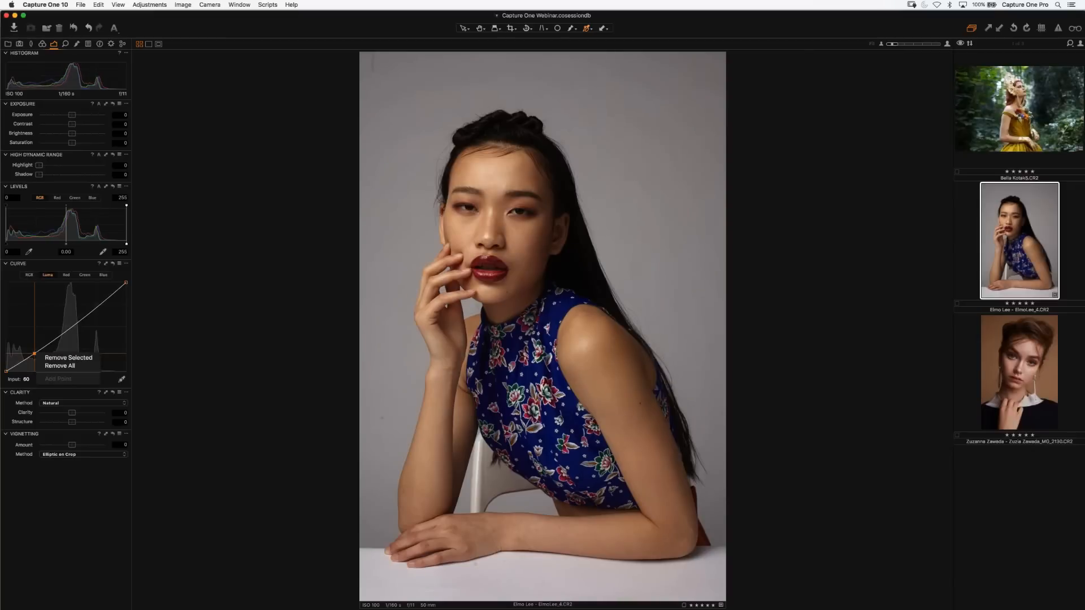
{"action": "left_click", "coordinate": [35, 355]}
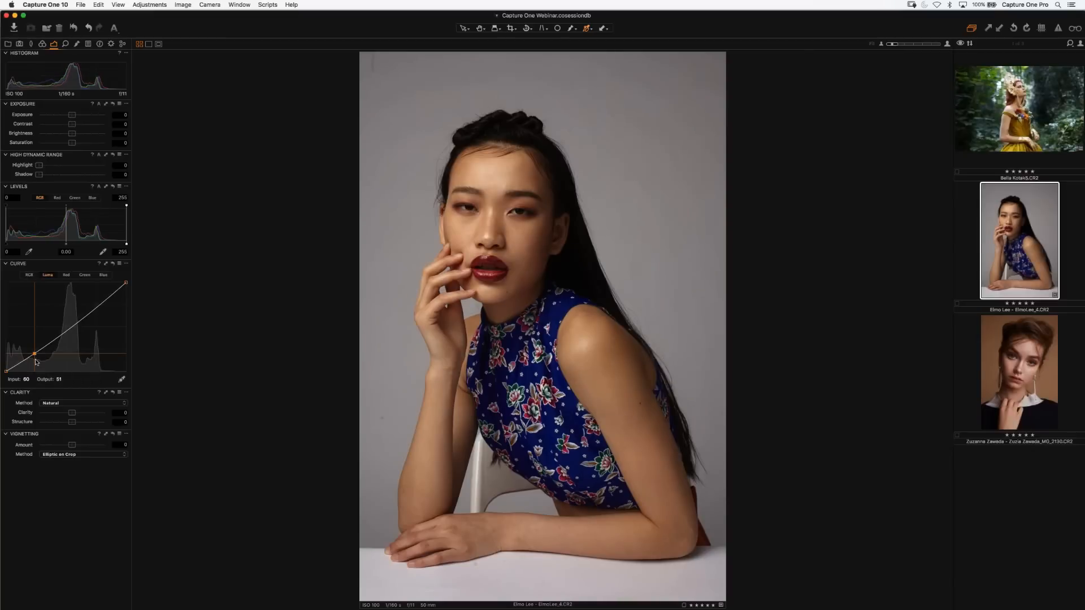
{"action": "left_click_drag", "start_coordinate": [35, 354], "coordinate": [37, 379]}
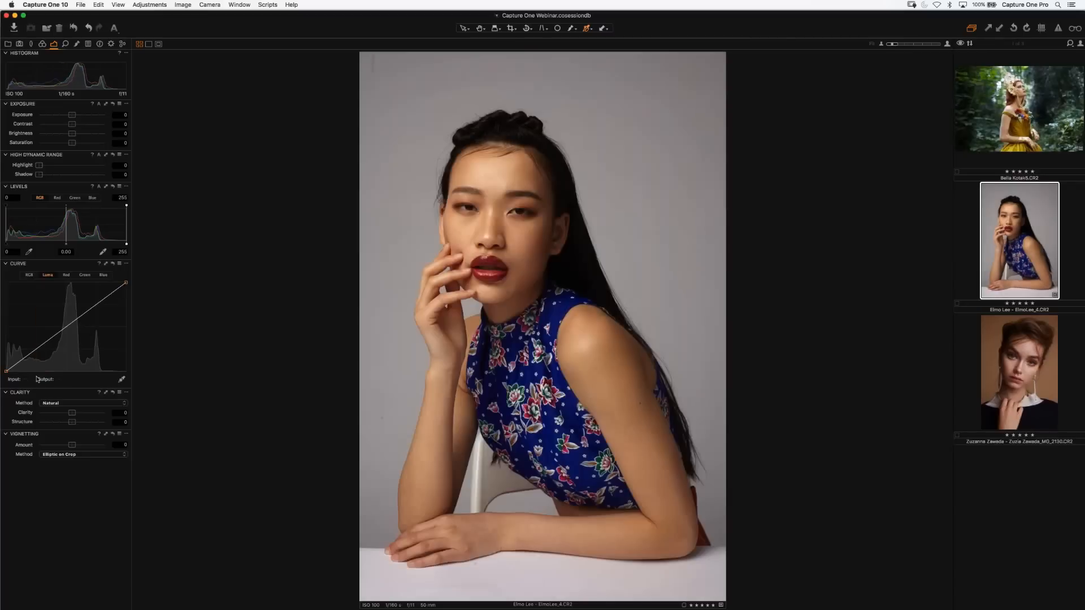
Try an RGB contrast curve with points at input 66, output 43 and input 188, output 211, then remove both points.
{"action": "left_click", "coordinate": [31, 276]}
{"action": "left_click", "coordinate": [37, 350]}
{"action": "left_click_drag", "start_coordinate": [37, 350], "coordinate": [37, 357]}
{"action": "left_click_drag", "start_coordinate": [96, 314], "coordinate": [95, 298]}
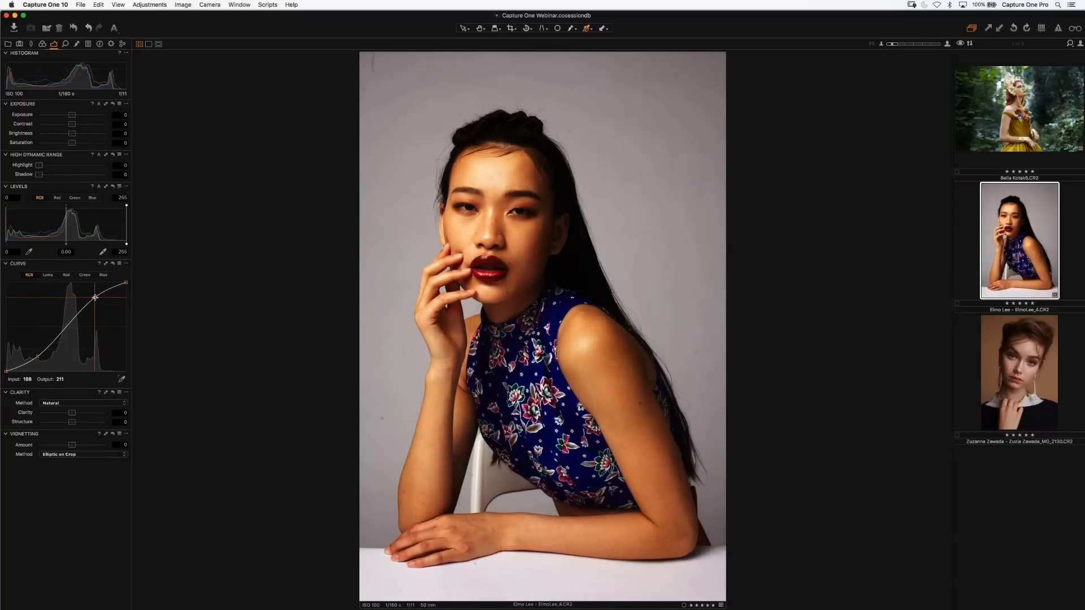
{"action": "left_click_drag", "start_coordinate": [95, 298], "coordinate": [94, 298]}
{"action": "key", "text": "BackSpace"}
{"action": "left_click", "coordinate": [37, 356]}
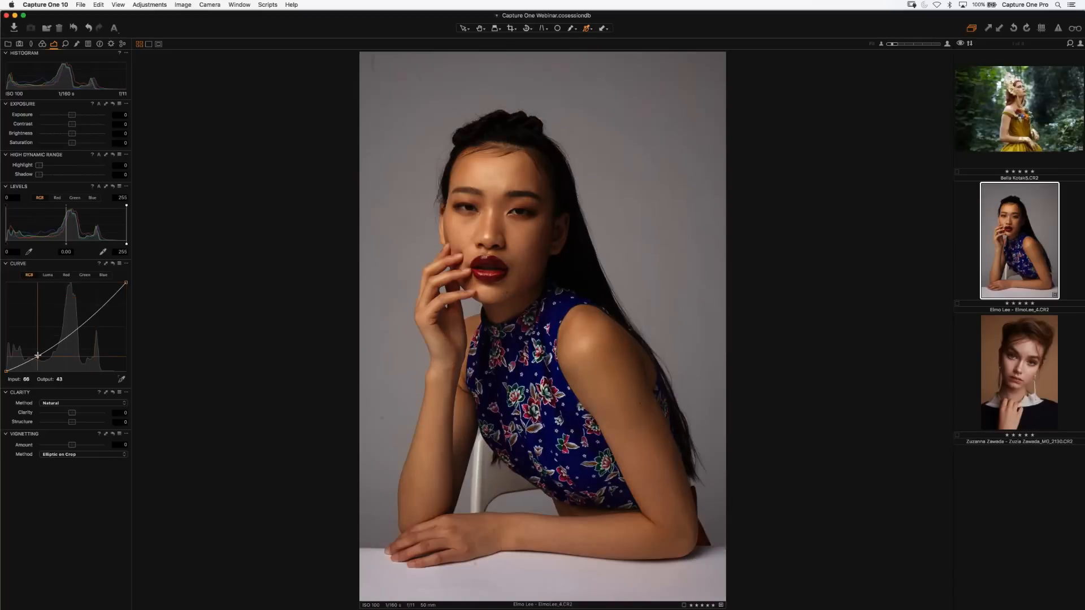
{"action": "key", "text": "BackSpace"}
Try a Luma contrast curve with points at input 64, output 48 and input 196, output 210, then remove both points.
{"action": "left_click", "coordinate": [48, 274]}
{"action": "left_click_drag", "start_coordinate": [42, 342], "coordinate": [36, 355]}
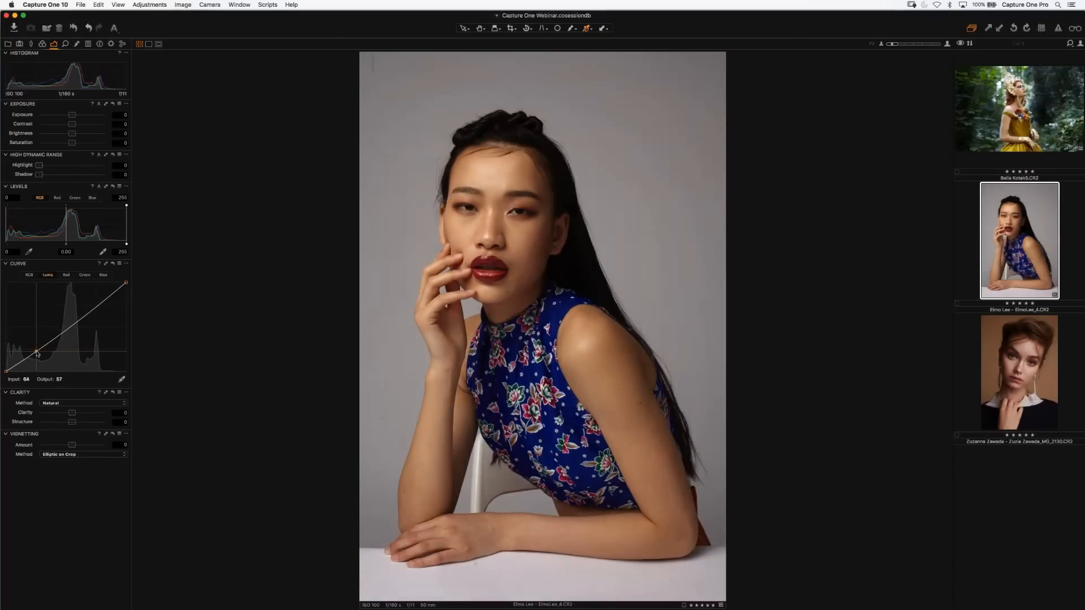
{"action": "left_click_drag", "start_coordinate": [99, 305], "coordinate": [99, 298]}
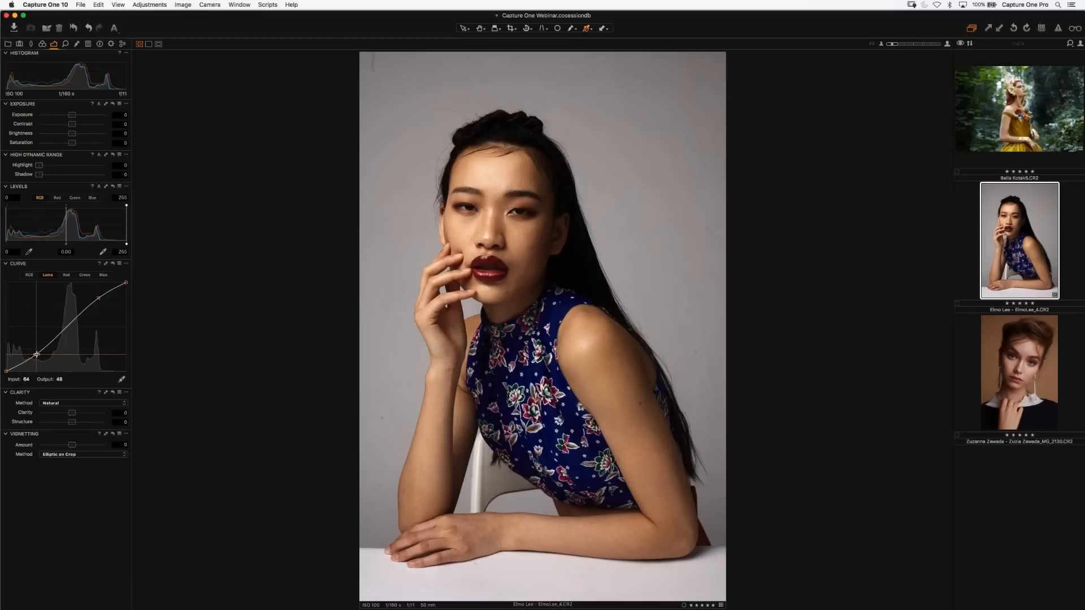
{"action": "key", "text": "BackSpace"}
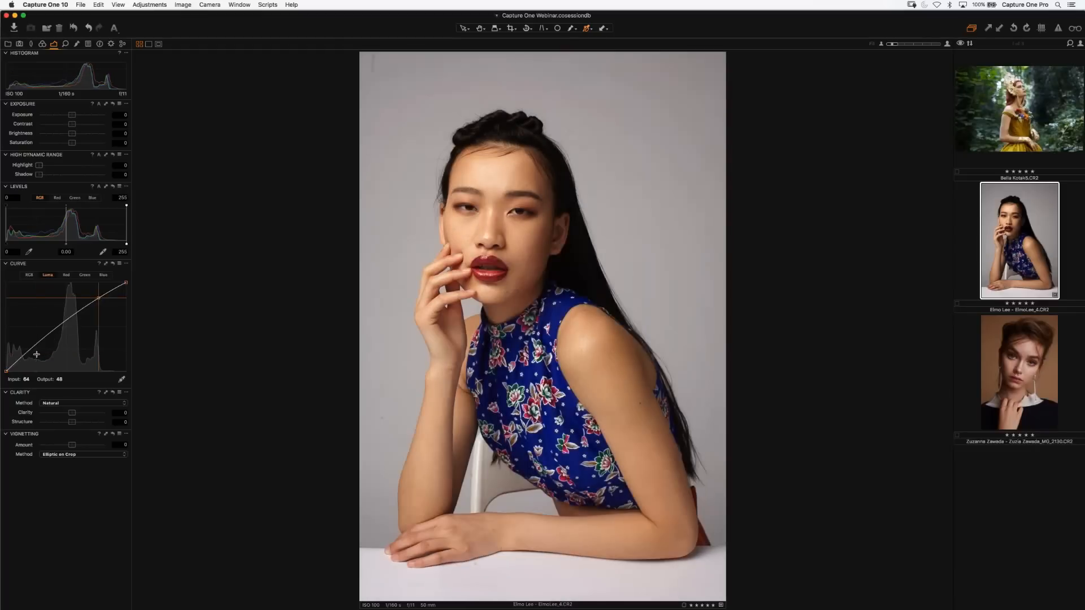
{"action": "key", "text": "BackSpace"}
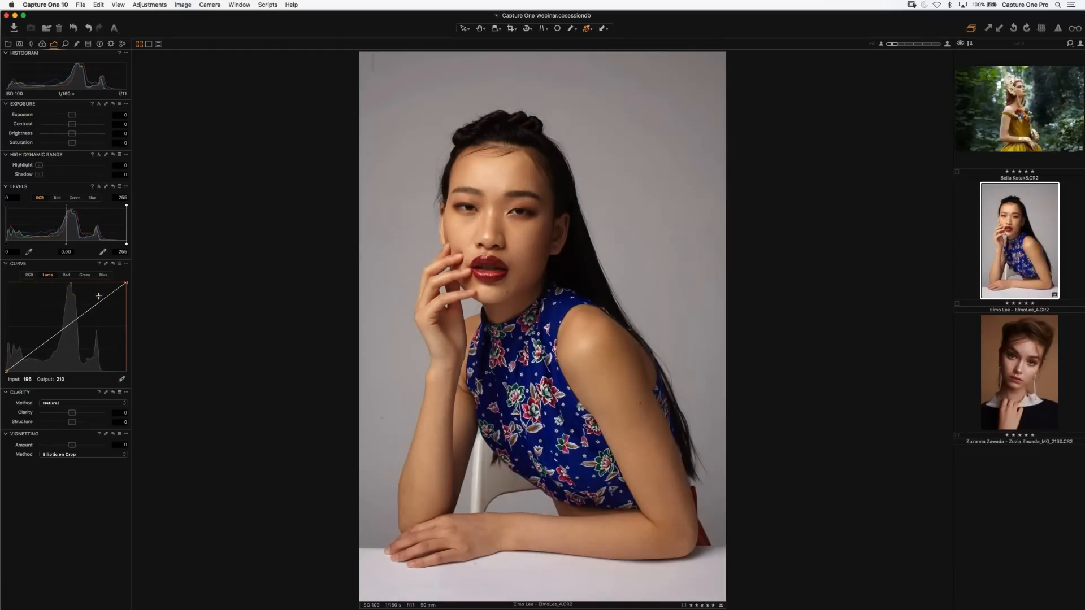
Try the RGB contrast curve again with a lowered shadow point and a highlight point at input 195, output 208, then remove both.
{"action": "left_click", "coordinate": [36, 275]}
{"action": "left_click_drag", "start_coordinate": [36, 349], "coordinate": [35, 354]}
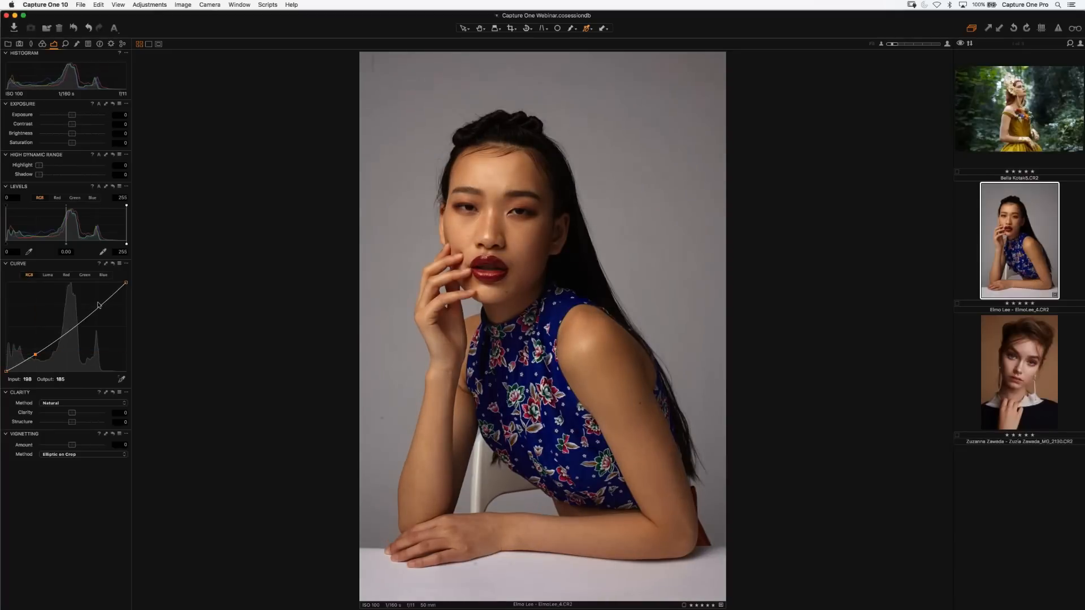
{"action": "left_click_drag", "start_coordinate": [99, 305], "coordinate": [98, 298]}
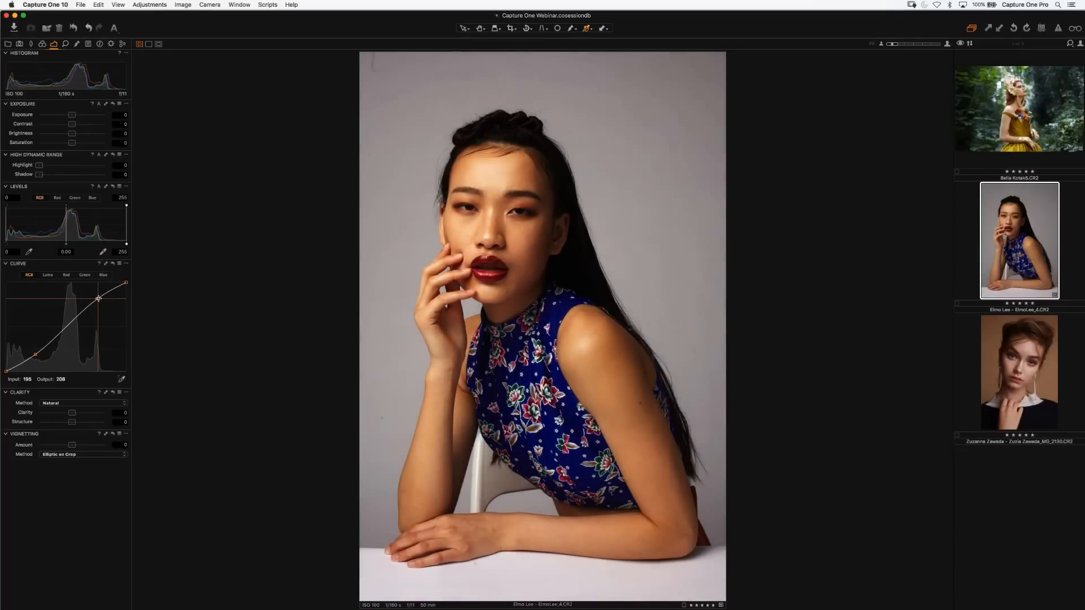
{"action": "key", "text": "BackSpace"}
{"action": "left_click", "coordinate": [35, 354]}
{"action": "key", "text": "BackSpace"}
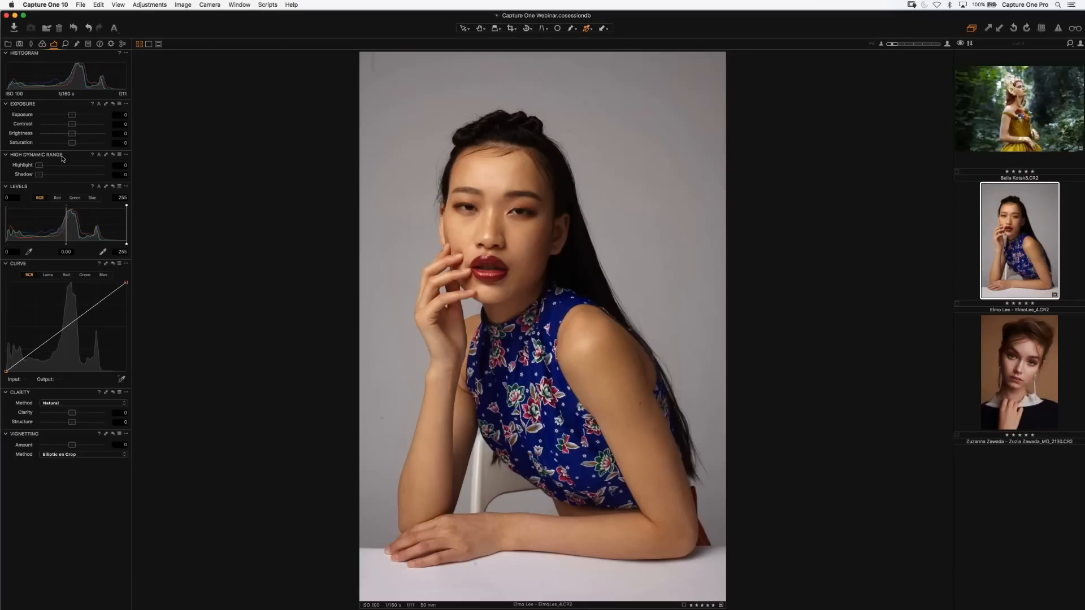
Look at the local adjustment tools and return to the color tools.
{"action": "left_click", "coordinate": [77, 44]}
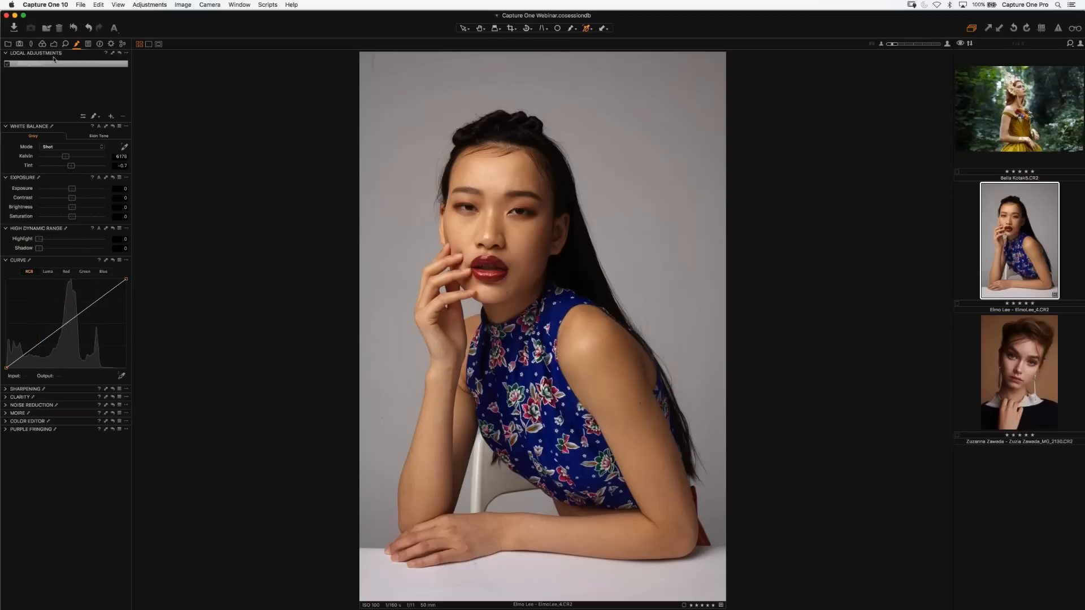
{"action": "left_click", "coordinate": [41, 45]}
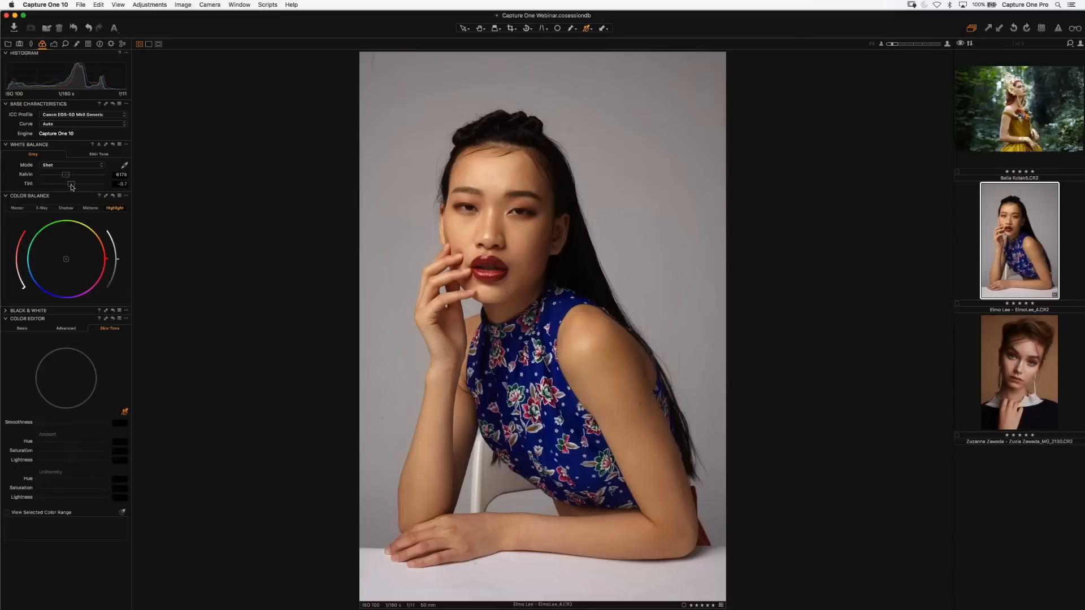
Try enabling Black & White conversion for the portrait, then disable it.
{"action": "left_click", "coordinate": [7, 311]}
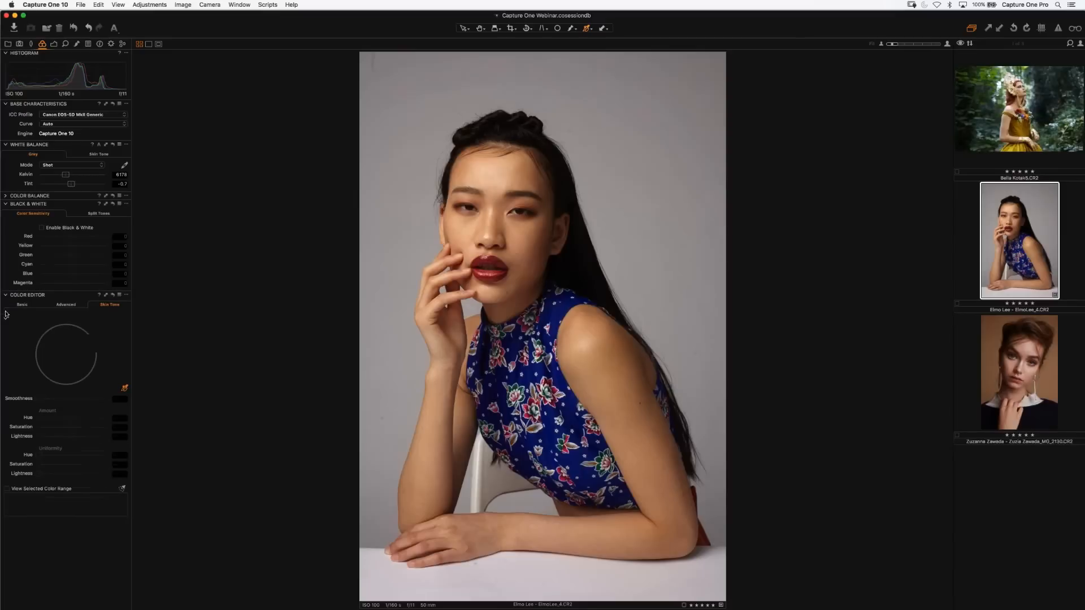
{"action": "left_click", "coordinate": [43, 228]}
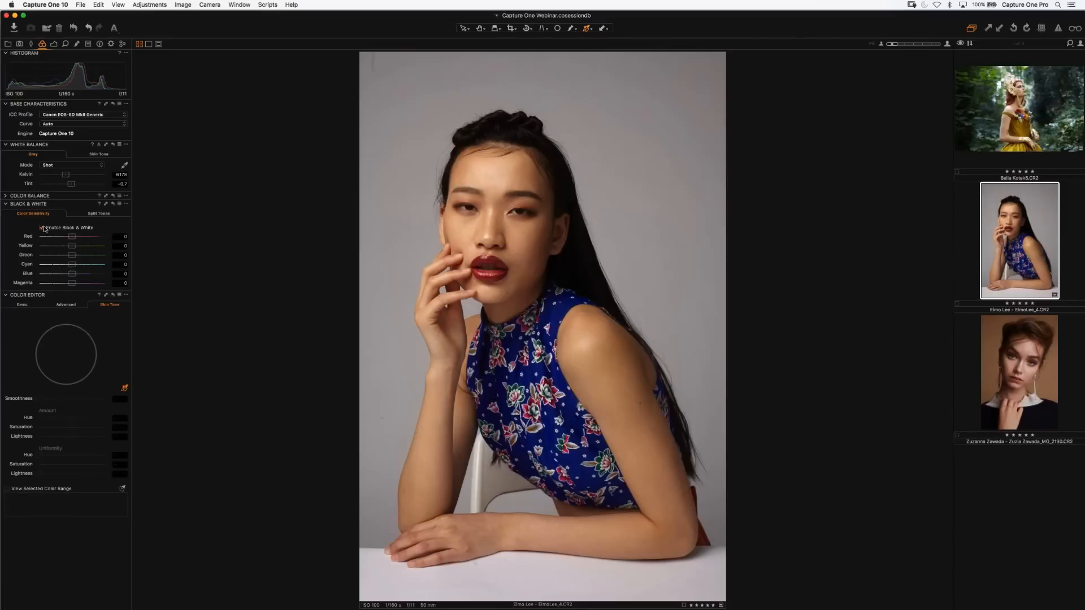
{"action": "left_click", "coordinate": [43, 227]}
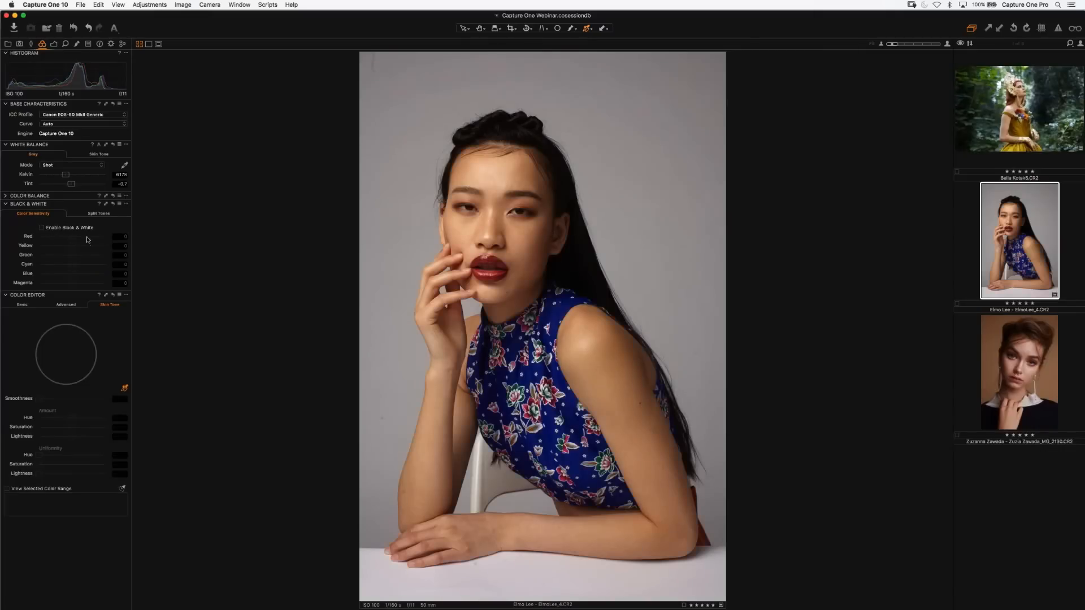
Look through the Color Editor's Basic, Advanced and Skin Tone modes.
{"action": "left_click", "coordinate": [22, 306]}
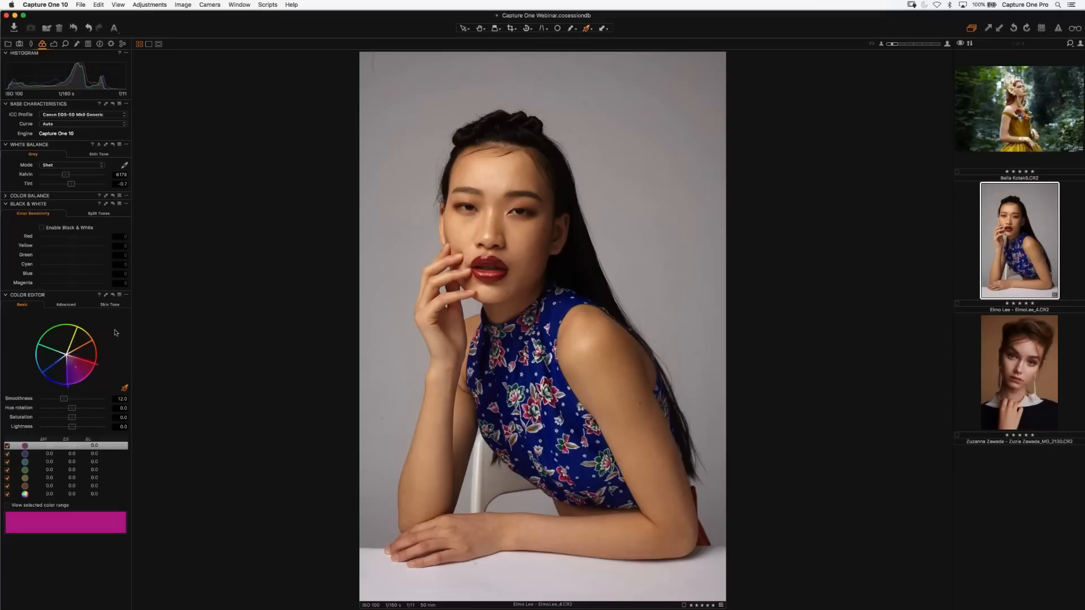
{"action": "left_click", "coordinate": [62, 306]}
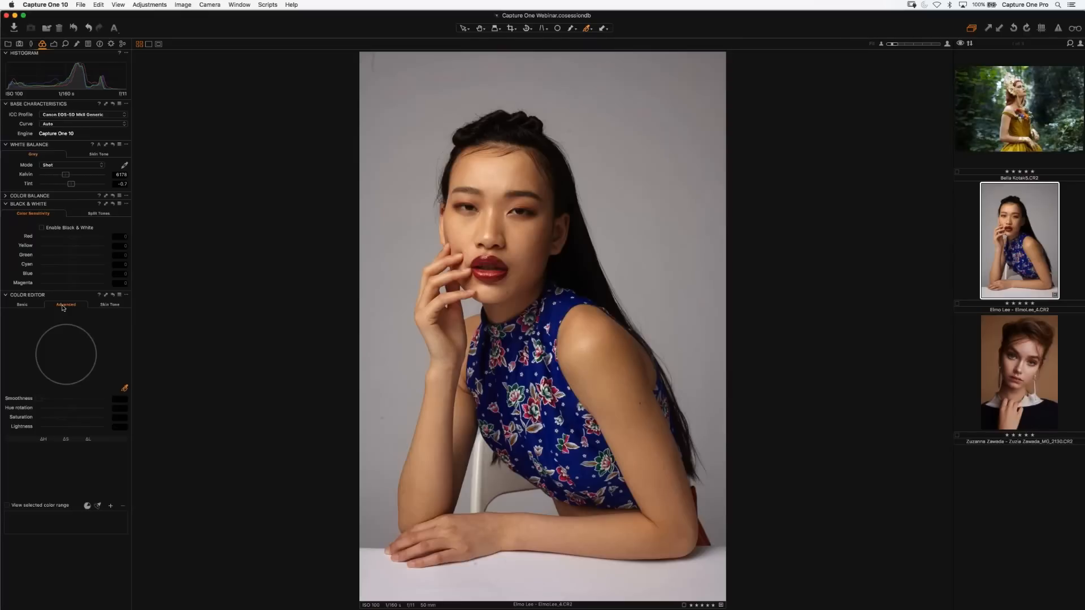
{"action": "left_click", "coordinate": [110, 306]}
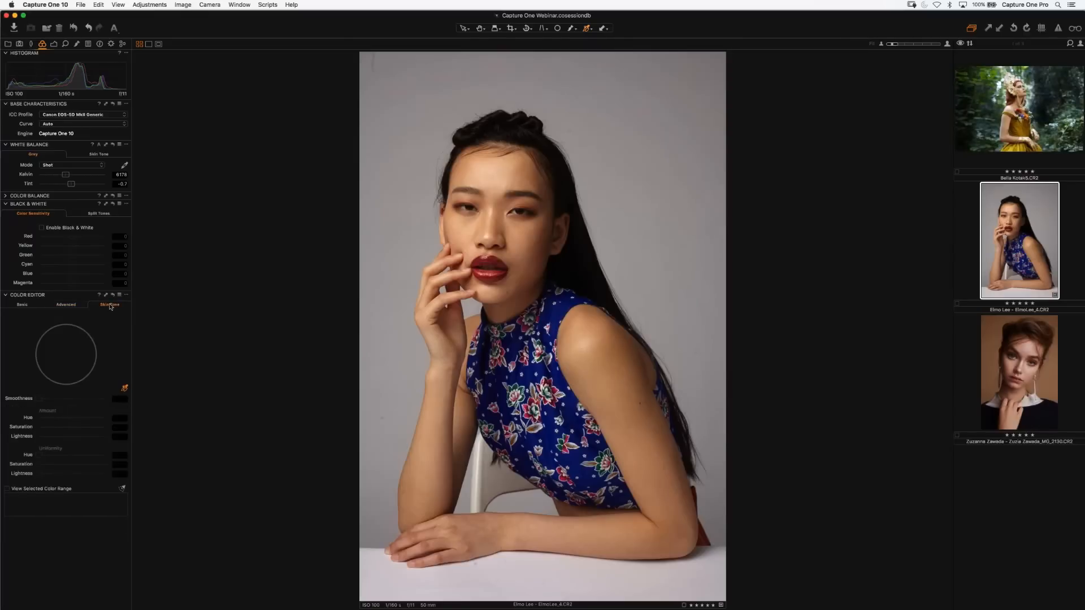
Sample the skin tone on the upper arm in the Advanced Color Editor and turn on the selected color range view.
{"action": "left_click", "coordinate": [71, 305]}
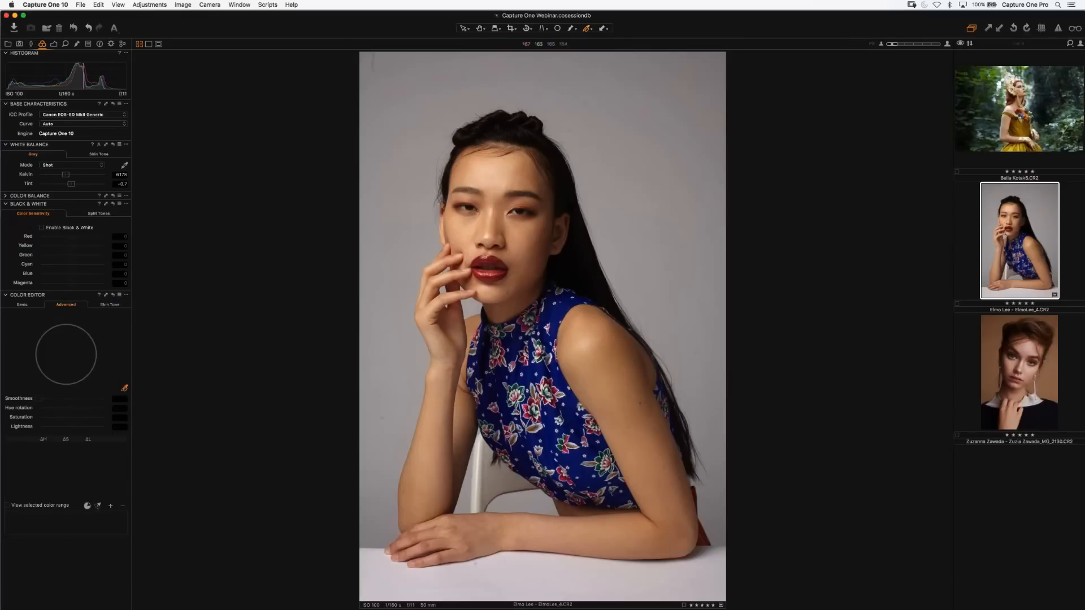
{"action": "left_click", "coordinate": [605, 381]}
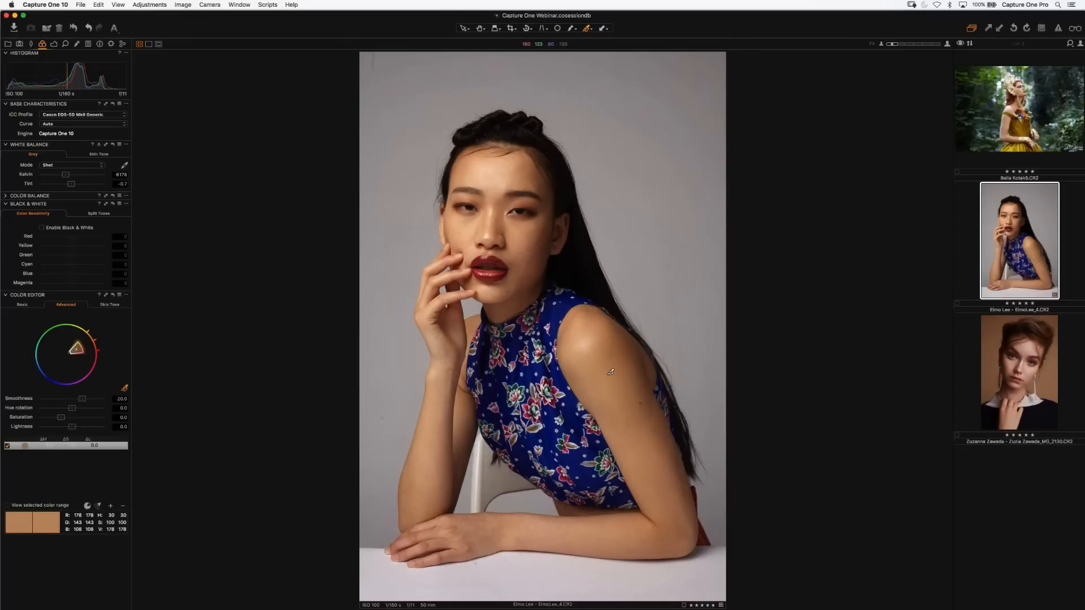
{"action": "left_click", "coordinate": [7, 506]}
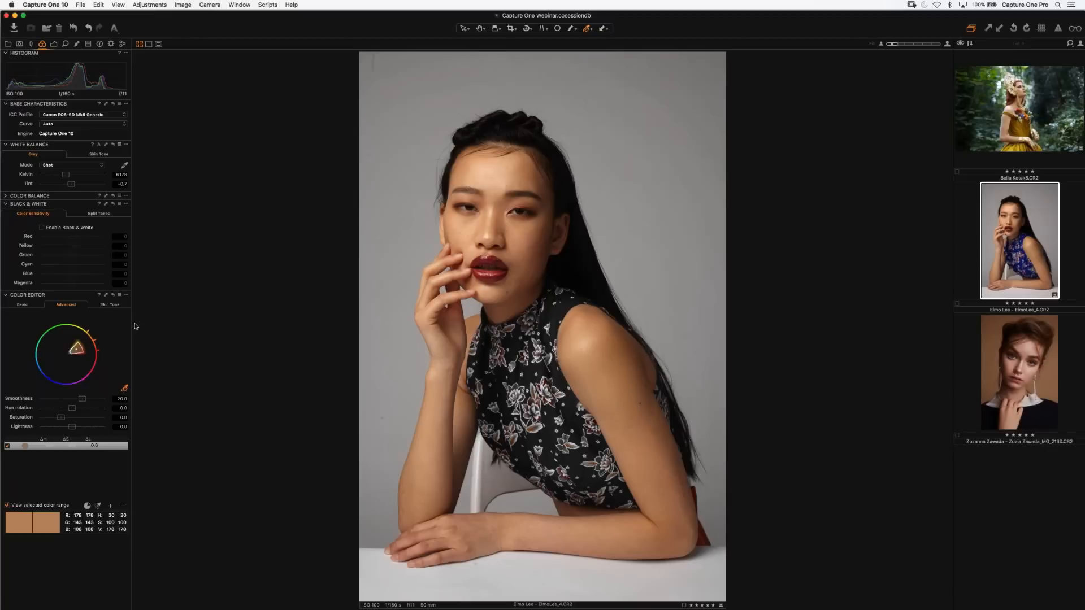
Float the Color Editor beside the photo and enlarge it in width and height.
{"action": "left_click_drag", "start_coordinate": [41, 298], "coordinate": [229, 210]}
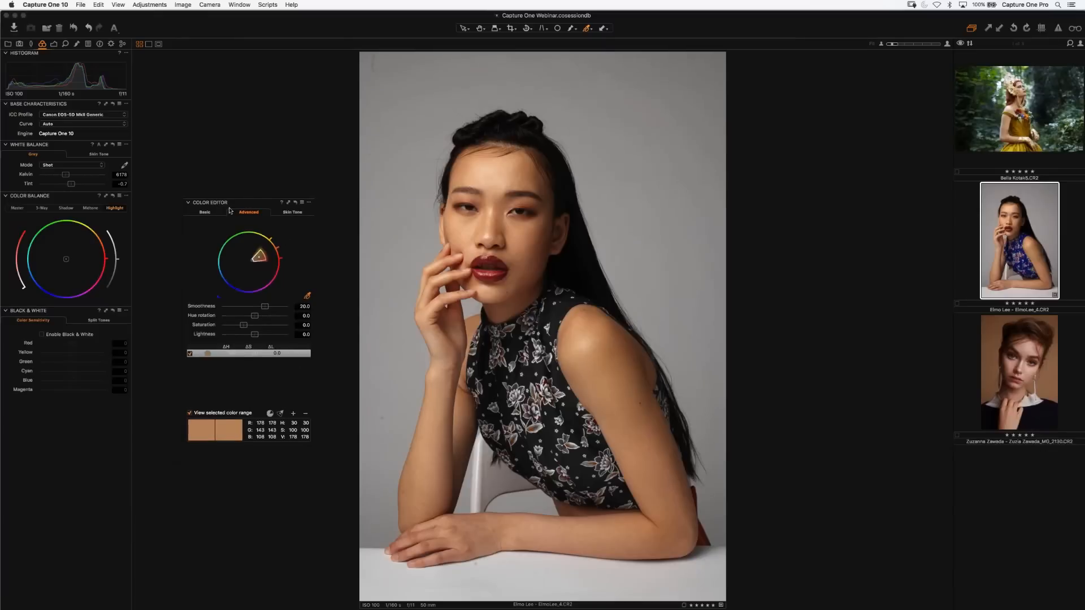
{"action": "left_click_drag", "start_coordinate": [314, 257], "coordinate": [376, 257]}
{"action": "left_click_drag", "start_coordinate": [270, 444], "coordinate": [270, 534]}
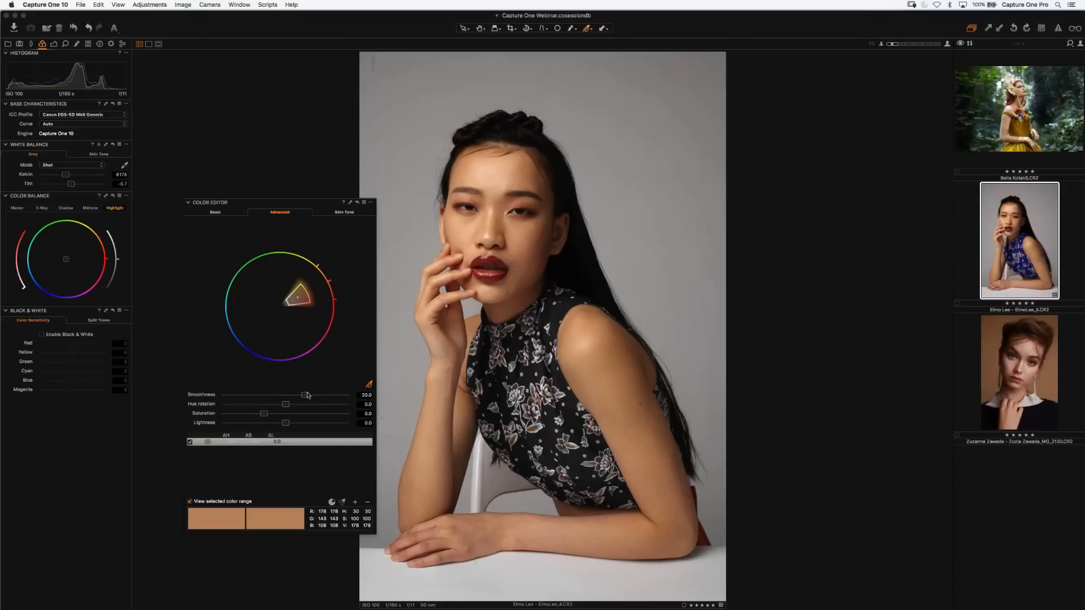
Try a Smoothness of 4.9 on the sampled skin range, then raise it to 16.2.
{"action": "left_click_drag", "start_coordinate": [305, 398], "coordinate": [235, 397]}
{"action": "key", "text": "period"}
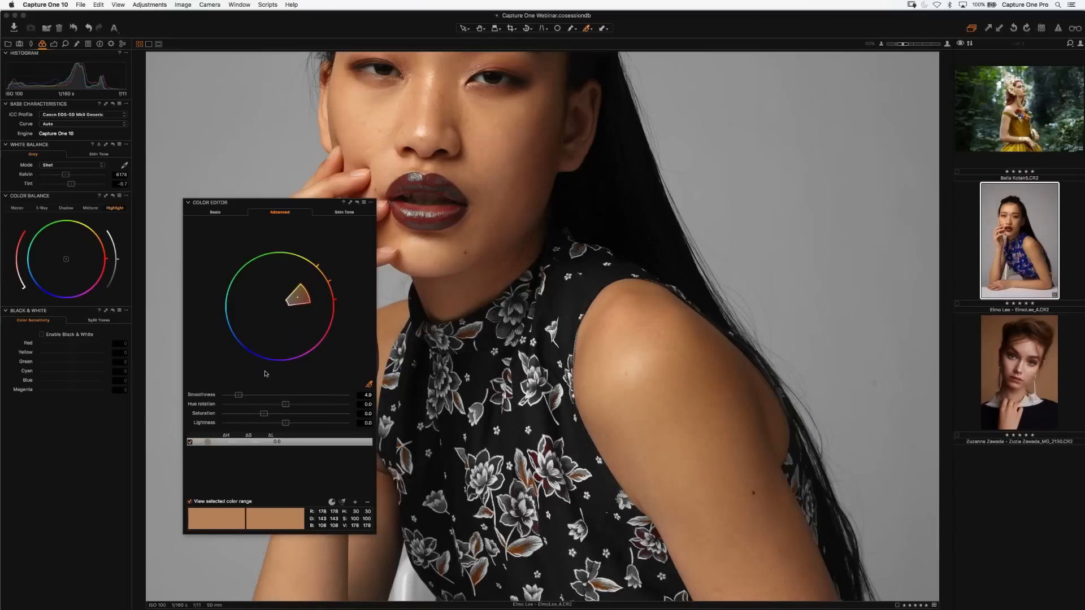
{"action": "left_click_drag", "start_coordinate": [242, 397], "coordinate": [289, 395]}
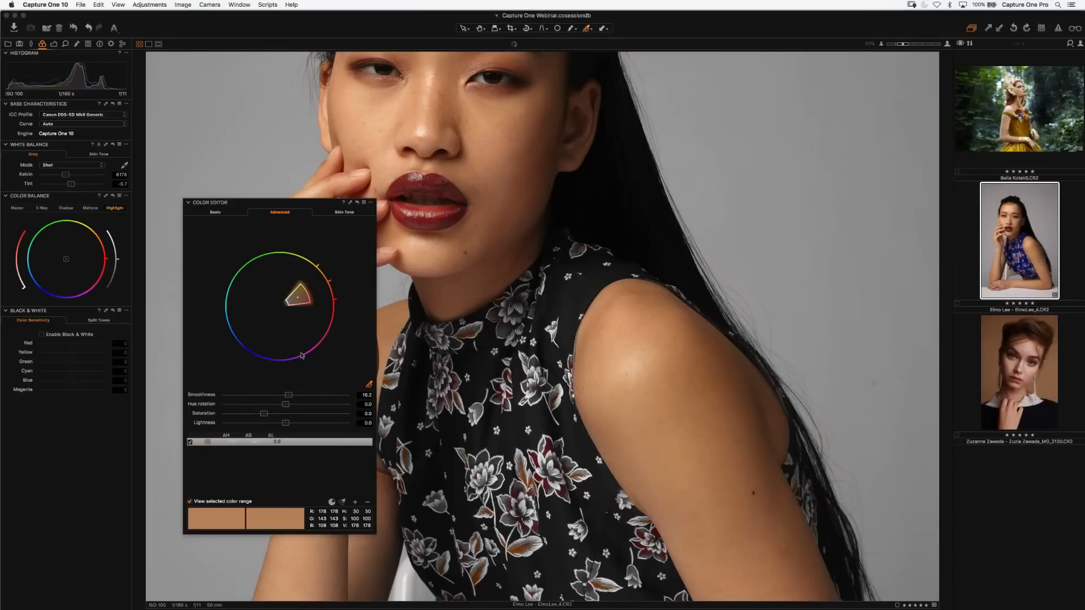
Narrow the skin color range on the color wheel to exclude the red lips.
{"action": "left_click_drag", "start_coordinate": [301, 304], "coordinate": [299, 298]}
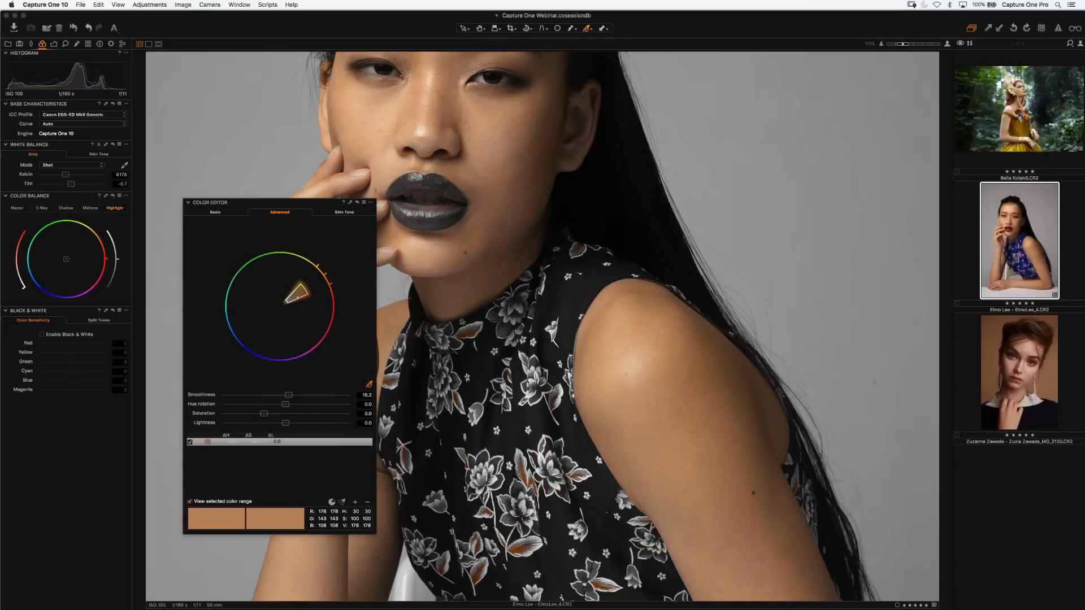
{"action": "key", "text": "super+minus"}
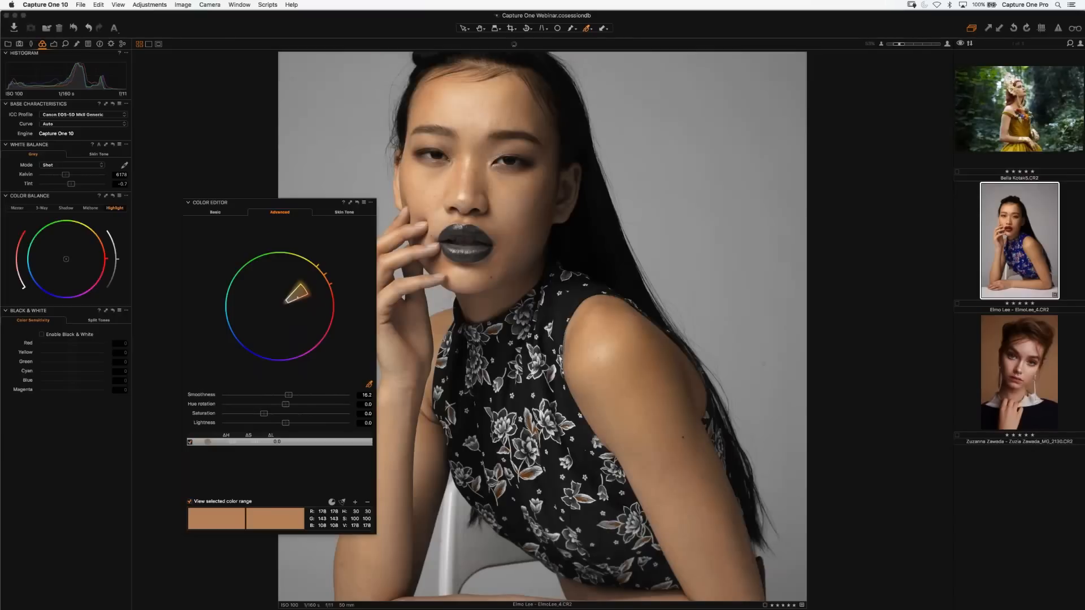
{"action": "key", "text": "super+plus"}
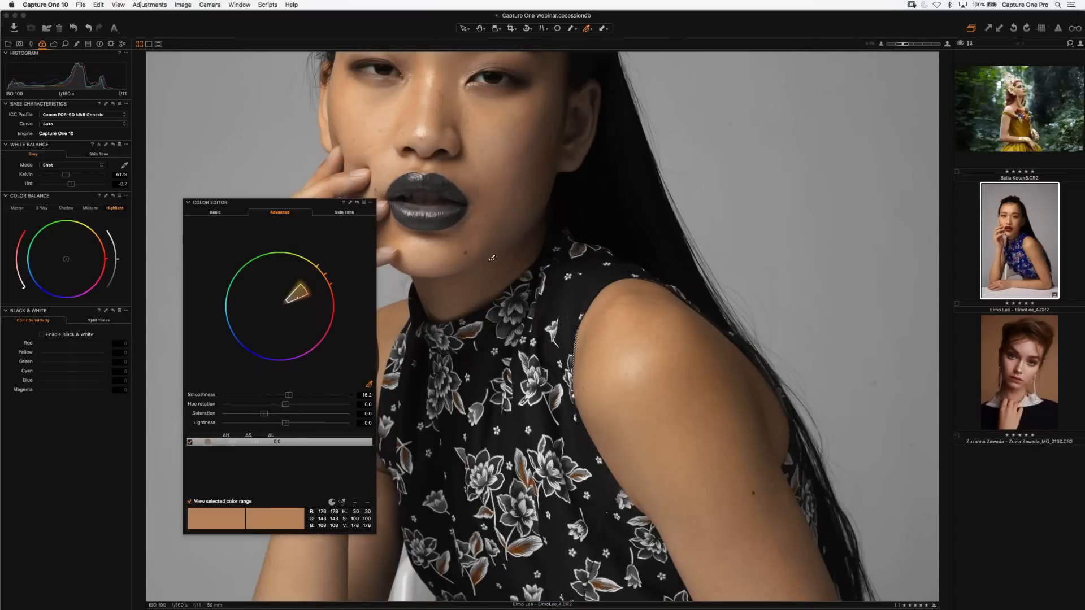
Try sampling the shadowed skin below the chin as an additional color range, then undo it.
{"action": "left_click", "coordinate": [492, 257]}
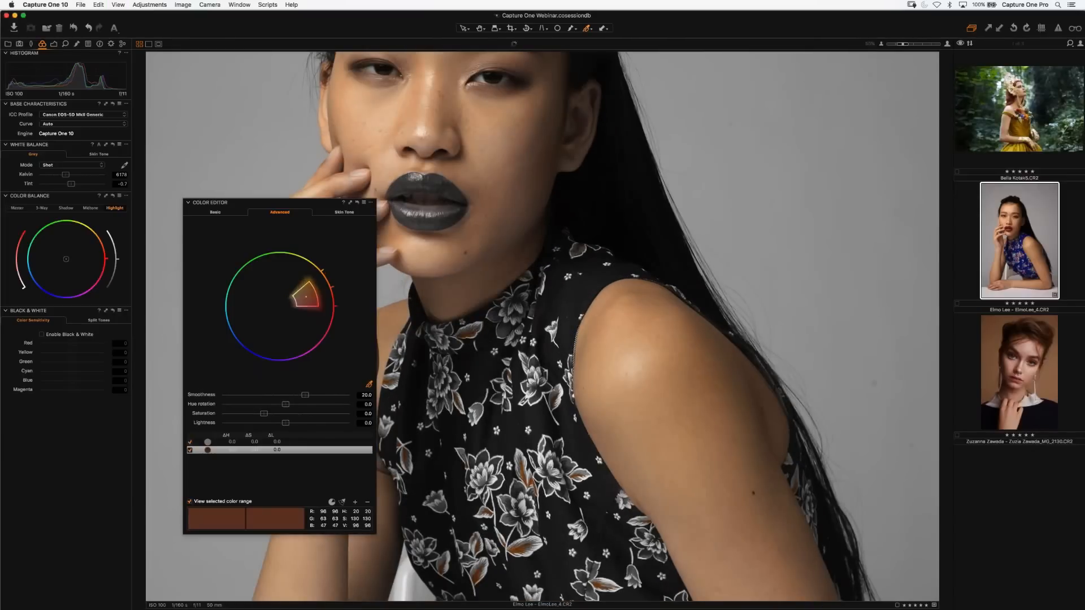
{"action": "key", "text": "super+z"}
{"action": "left_click", "coordinate": [484, 263]}
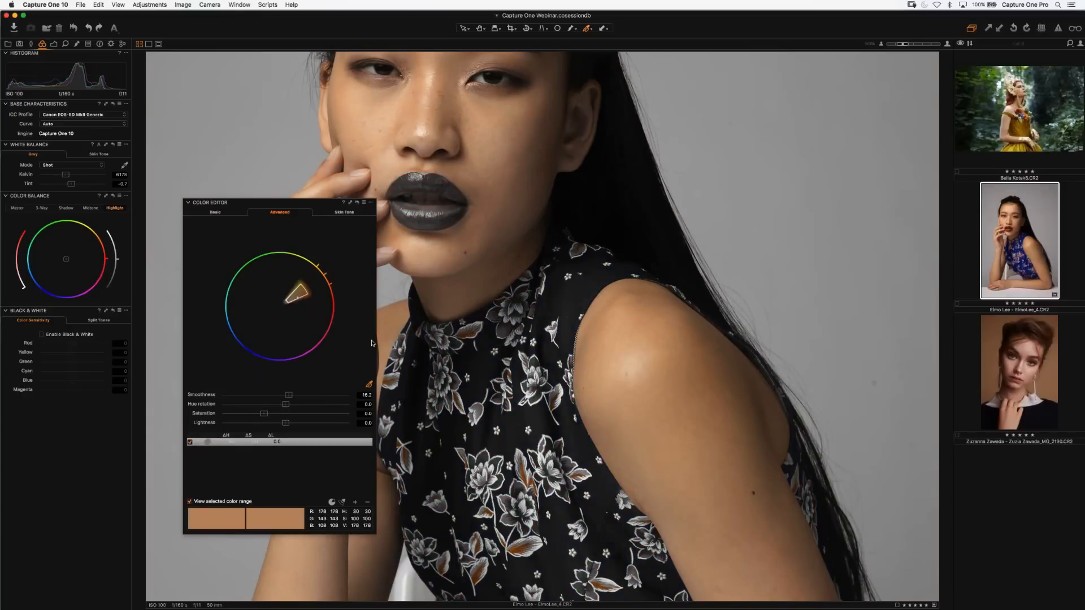
Reset the portrait's adjustments and dock the Color Editor directly above Color Balance.
{"action": "key", "text": "super+0"}
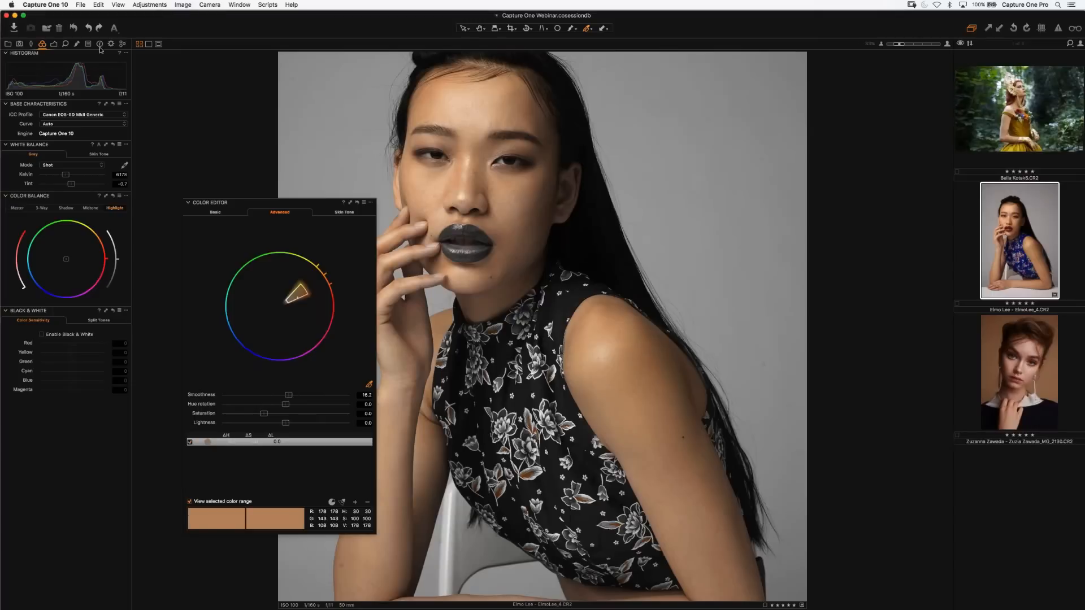
{"action": "left_click", "coordinate": [74, 28]}
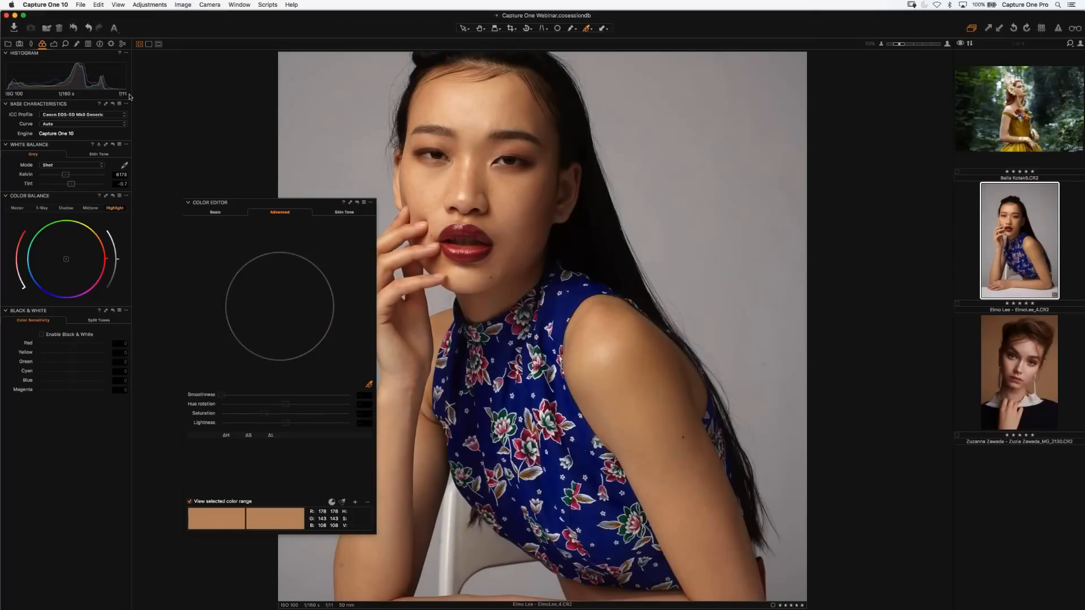
{"action": "left_click_drag", "start_coordinate": [207, 203], "coordinate": [83, 281]}
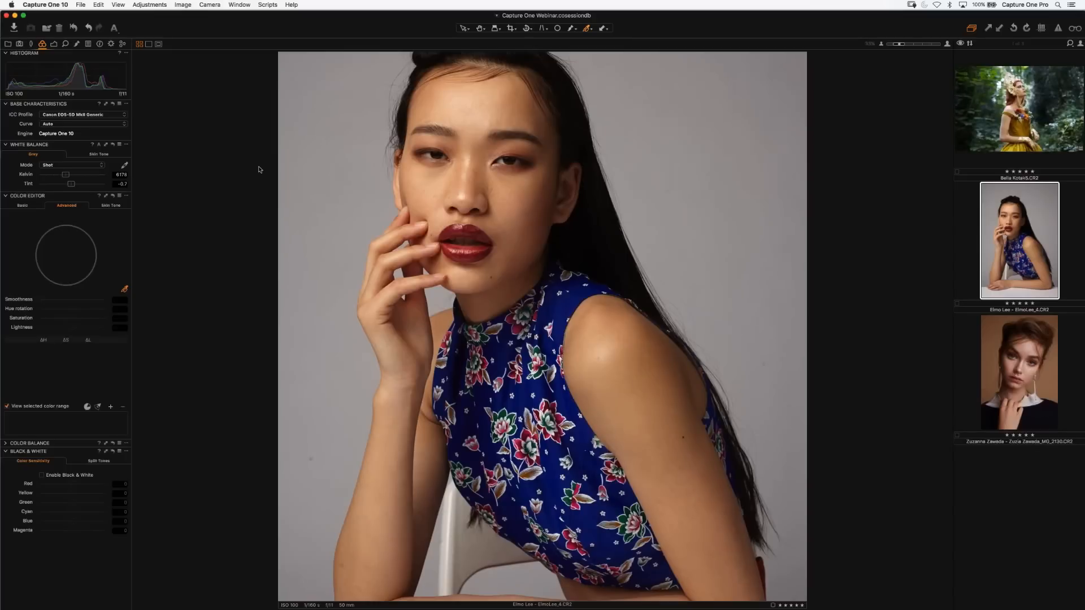
Open the All Images album in the library and filter it to show both unrated and five-star images.
{"action": "left_click", "coordinate": [8, 44]}
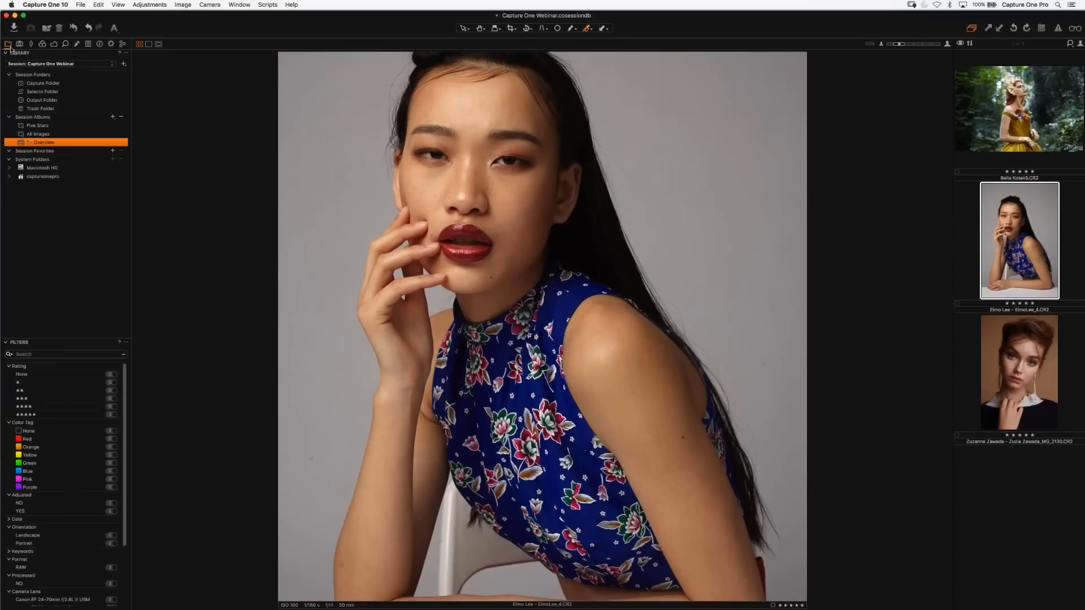
{"action": "left_click", "coordinate": [49, 135]}
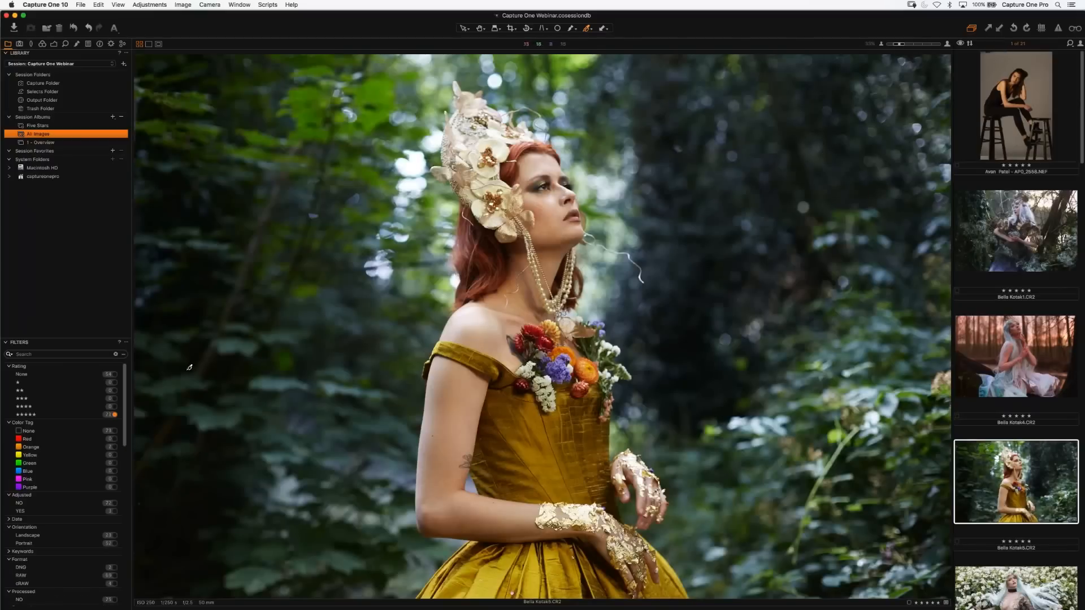
{"action": "left_click", "coordinate": [115, 375]}
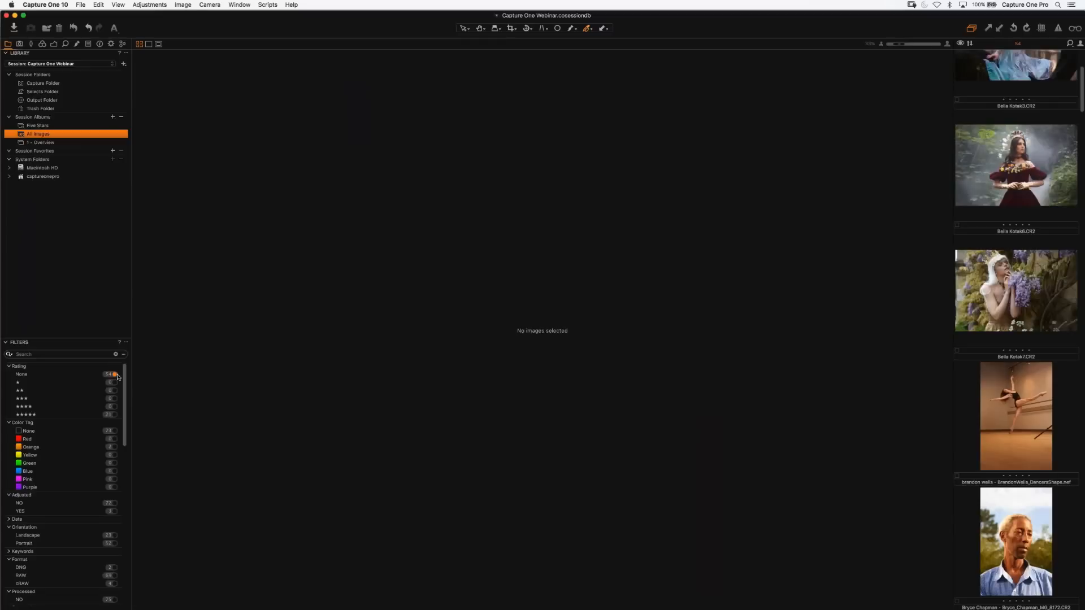
{"action": "left_click", "coordinate": [115, 414], "text": "super"}
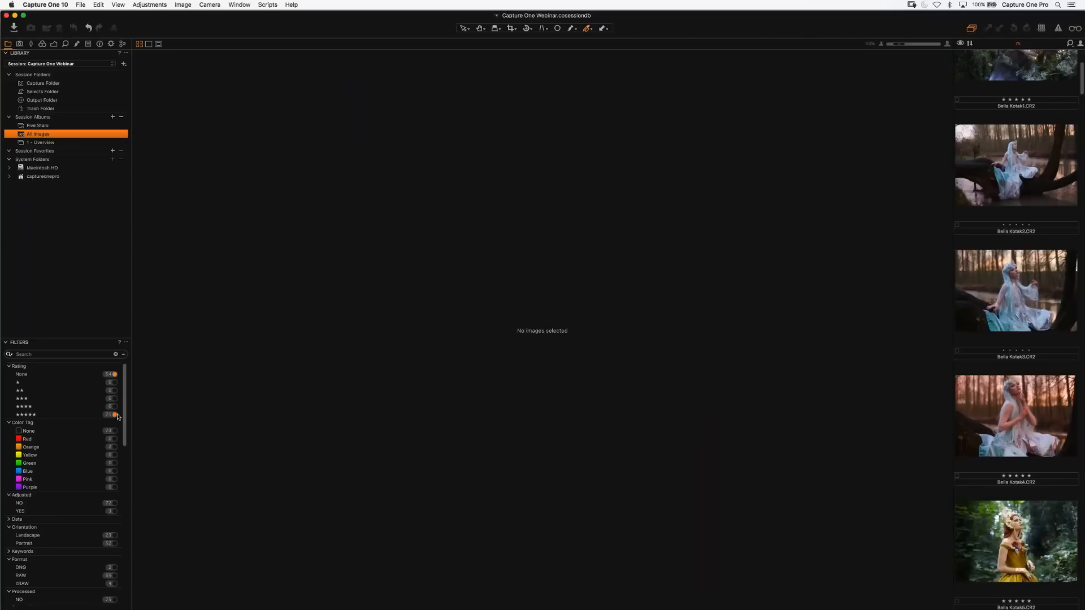
Switch the browser to a full-window thumbnail grid and look through the filtered photos.
{"action": "scroll", "coordinate": [966, 260], "scroll_direction": "down", "scroll_amount": 1}
{"action": "scroll", "coordinate": [966, 260], "scroll_direction": "down", "scroll_amount": 15}
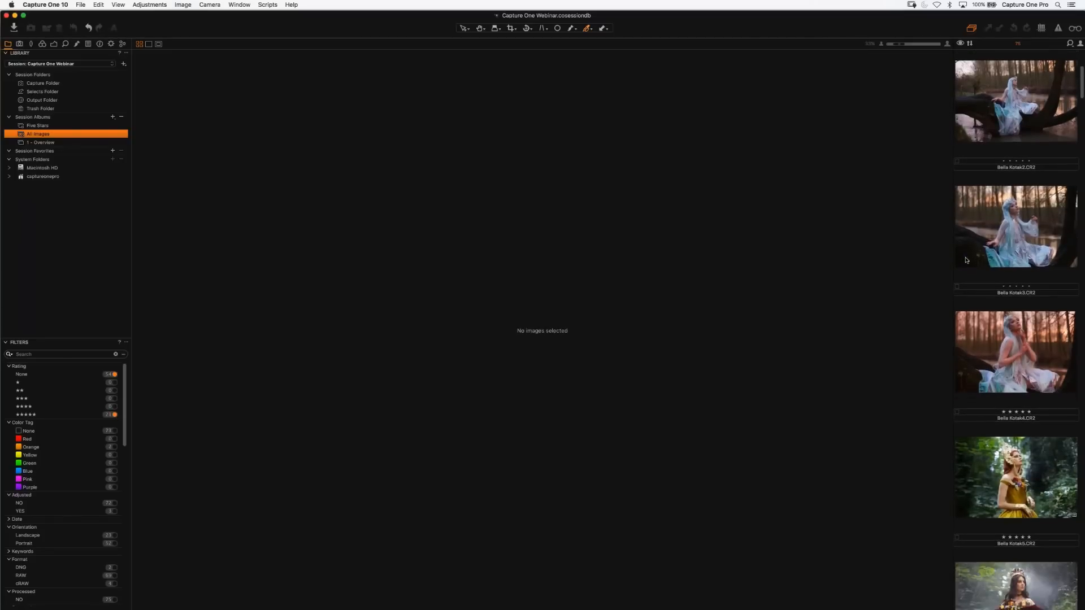
{"action": "key", "text": "super+alt+v"}
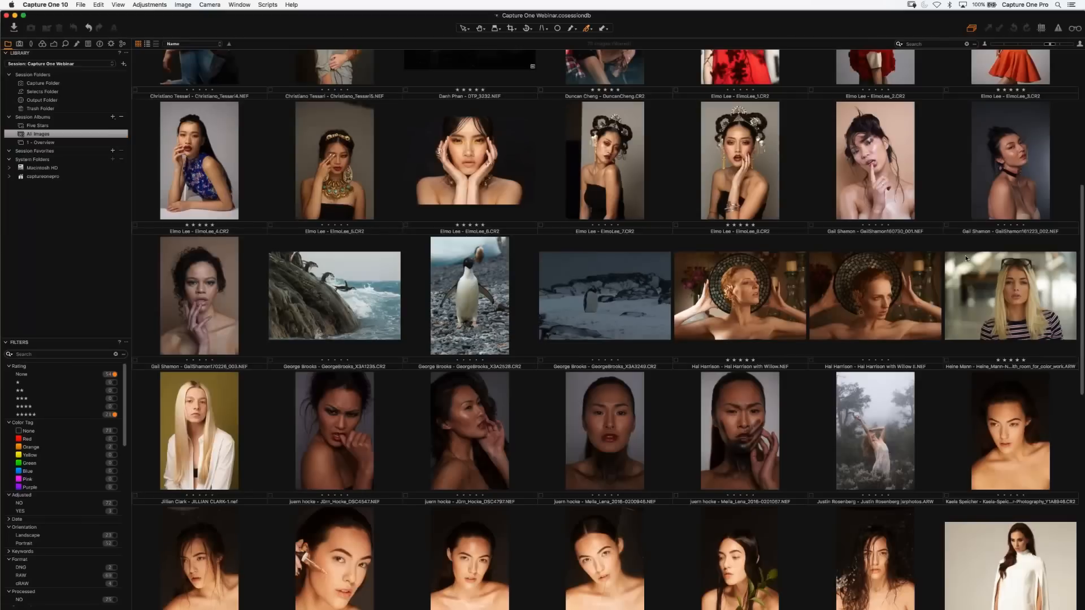
{"action": "scroll", "coordinate": [942, 299], "scroll_direction": "down", "scroll_amount": 5}
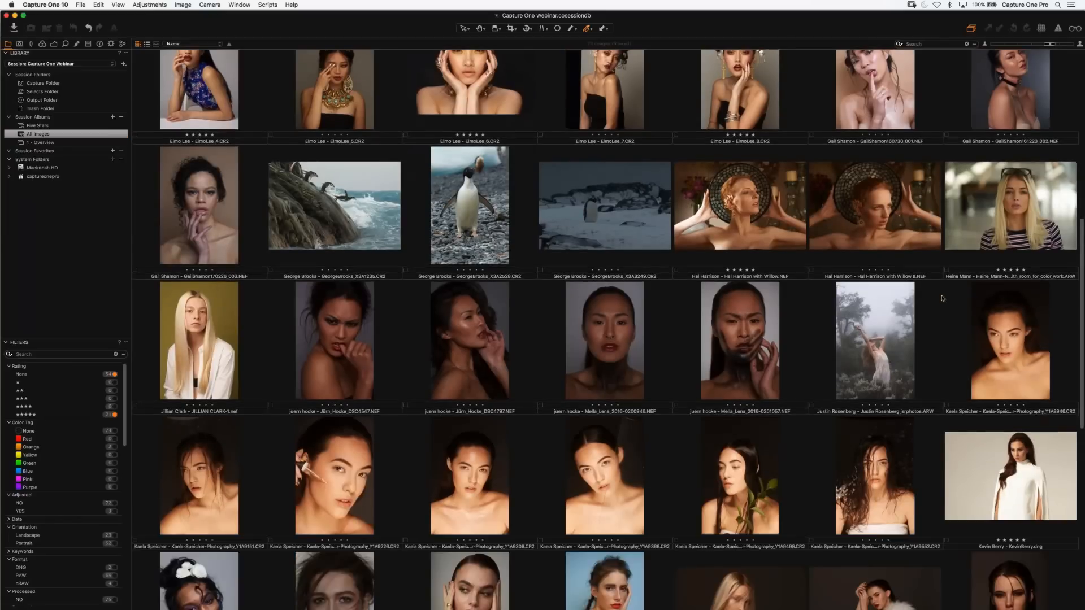
{"action": "scroll", "coordinate": [942, 299], "scroll_direction": "down", "scroll_amount": 5}
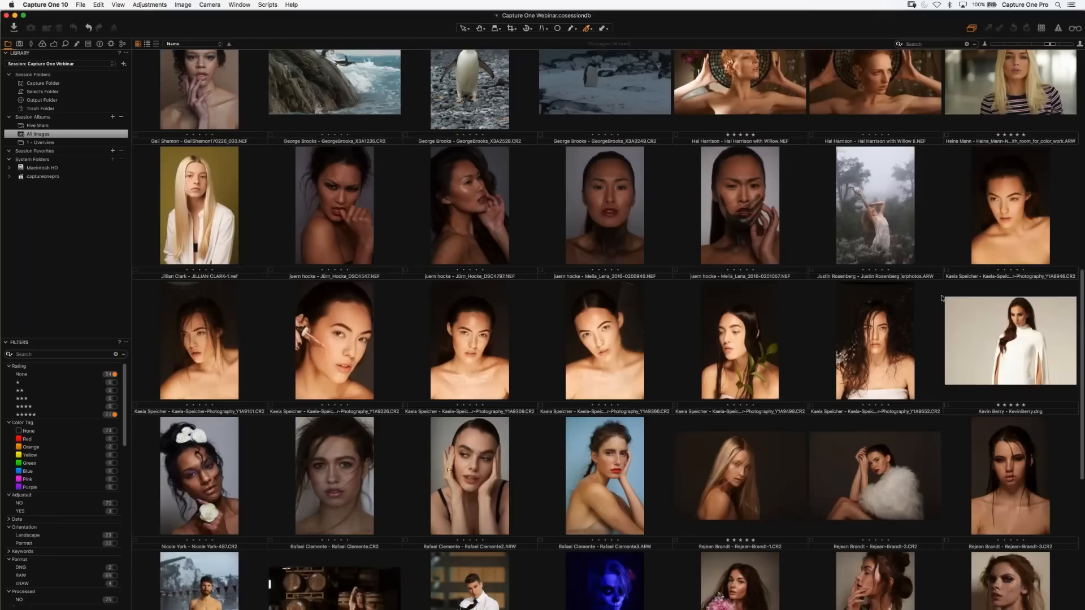
{"action": "scroll", "coordinate": [943, 298], "scroll_direction": "down", "scroll_amount": 6}
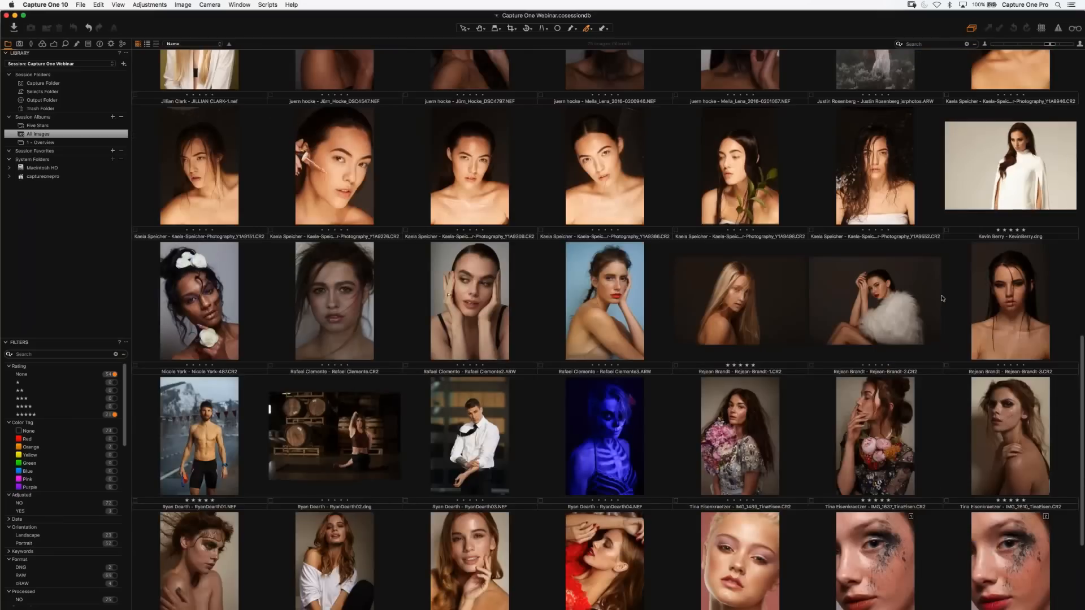
{"action": "scroll", "coordinate": [942, 298], "scroll_direction": "down", "scroll_amount": 6}
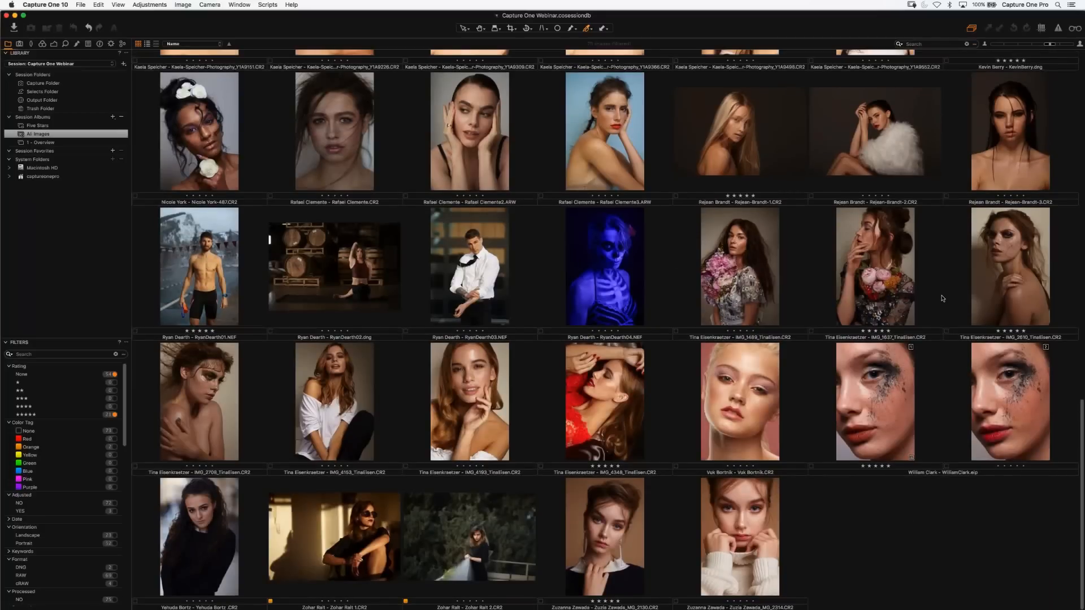
{"action": "scroll", "coordinate": [942, 298], "scroll_direction": "up", "scroll_amount": 5}
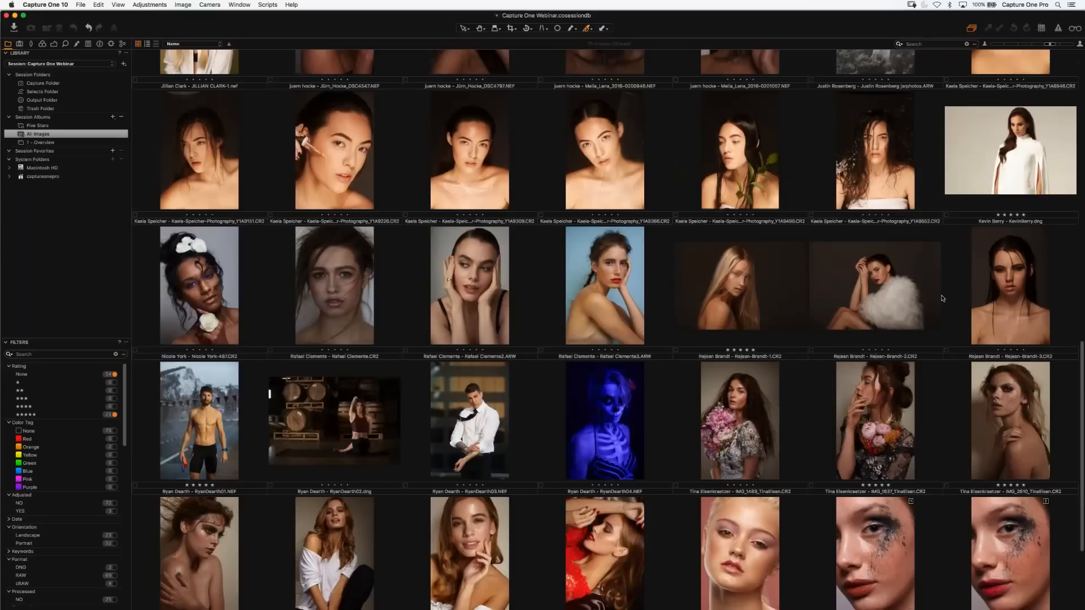
{"action": "scroll", "coordinate": [942, 298], "scroll_direction": "up", "scroll_amount": 6}
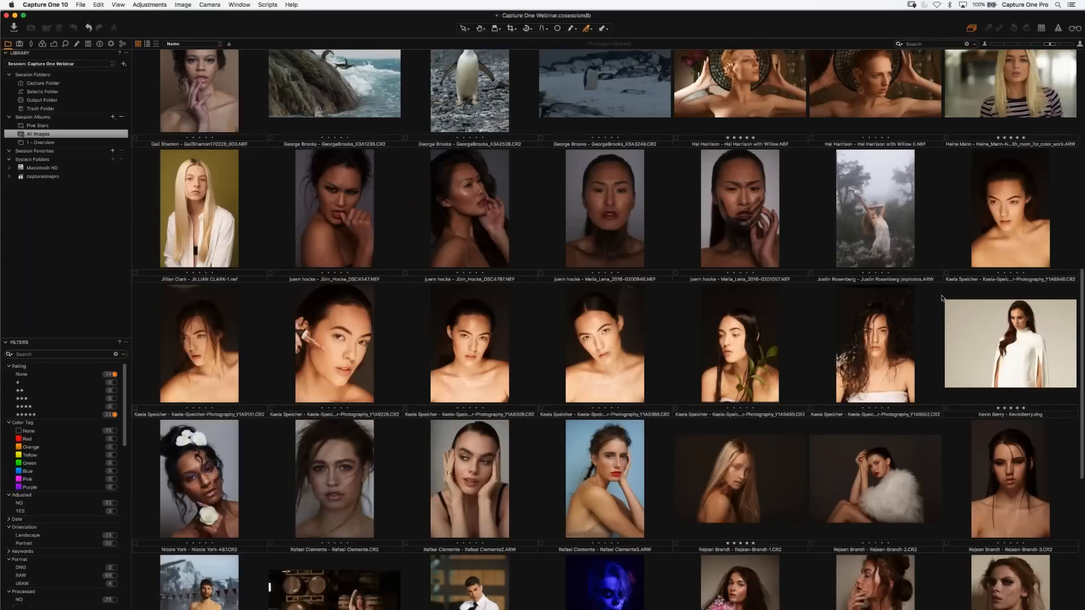
{"action": "scroll", "coordinate": [943, 298], "scroll_direction": "up", "scroll_amount": 2}
{"action": "scroll", "coordinate": [942, 298], "scroll_direction": "up", "scroll_amount": 6}
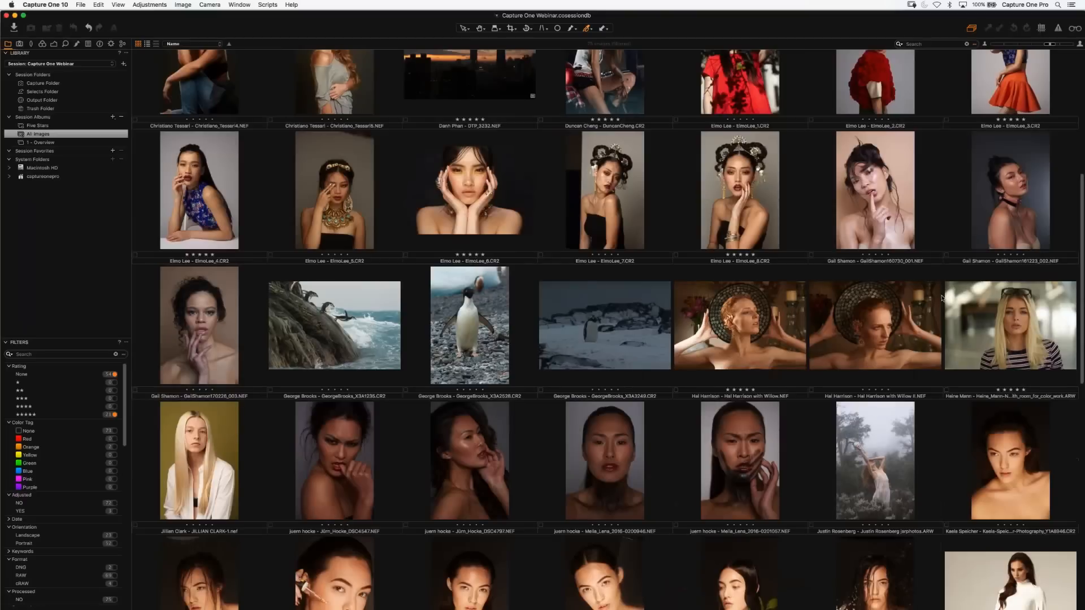
{"action": "scroll", "coordinate": [943, 298], "scroll_direction": "up", "scroll_amount": 1}
{"action": "scroll", "coordinate": [669, 335], "scroll_direction": "up", "scroll_amount": 1}
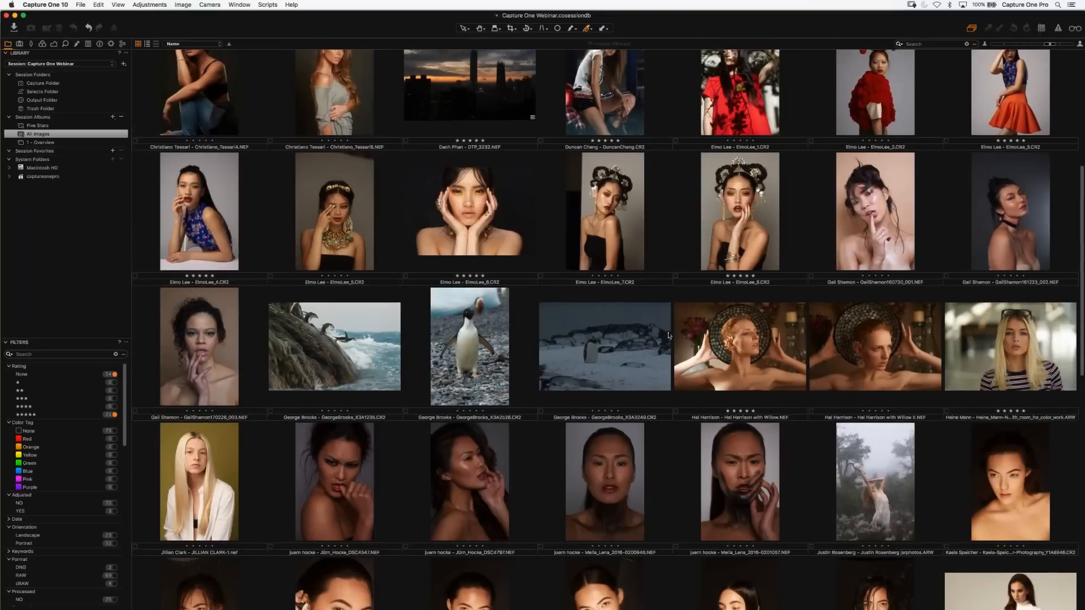
Return to the start of the photo grid and restrict the filter to five-star images only.
{"action": "scroll", "coordinate": [669, 336], "scroll_direction": "up", "scroll_amount": 4}
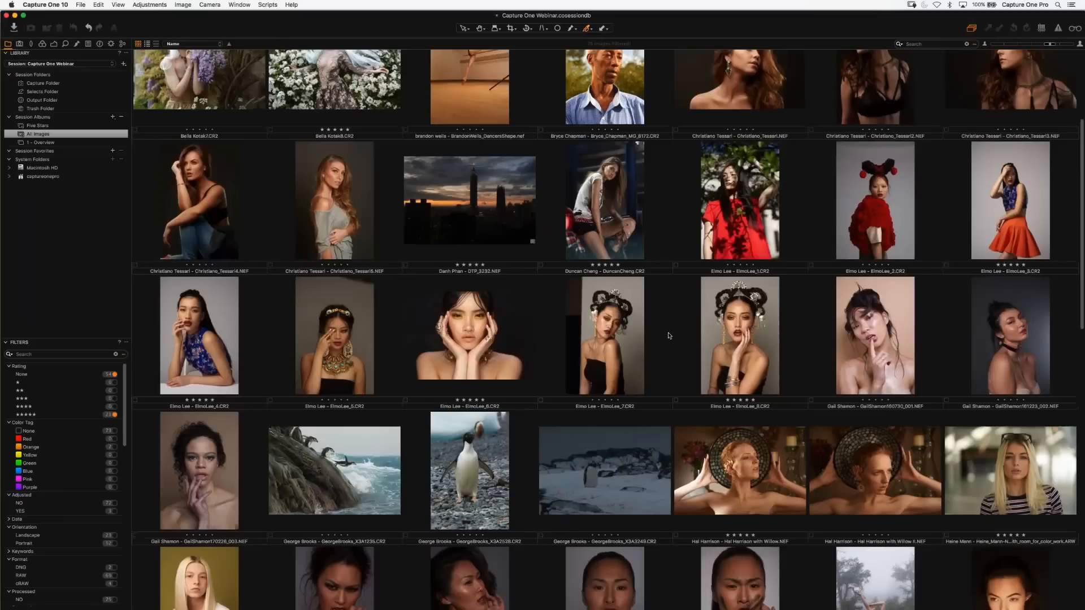
{"action": "scroll", "coordinate": [669, 335], "scroll_direction": "up", "scroll_amount": 4}
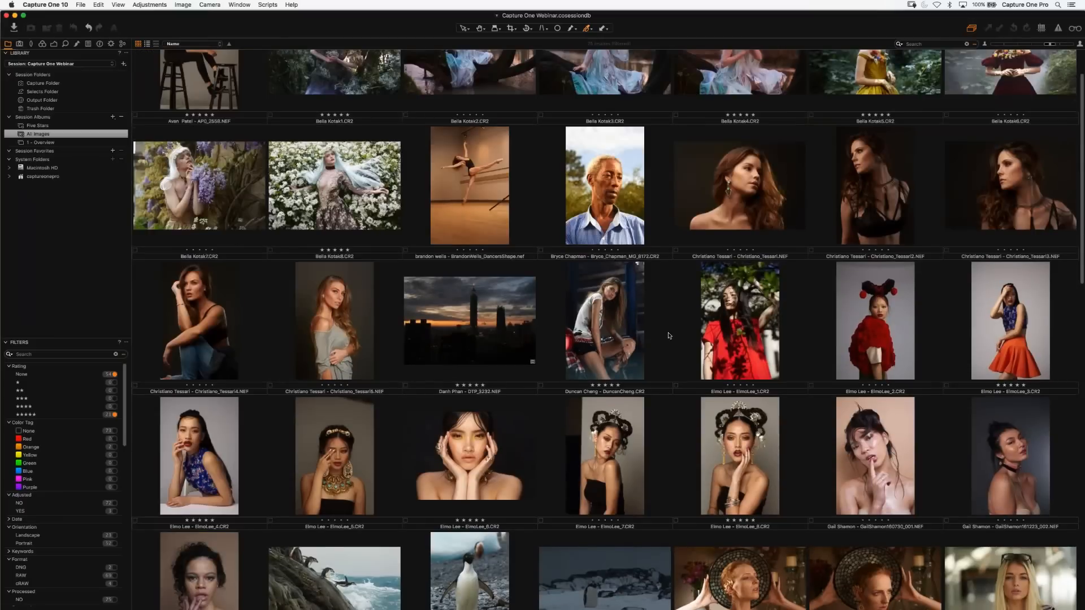
{"action": "scroll", "coordinate": [669, 335], "scroll_direction": "up", "scroll_amount": 2}
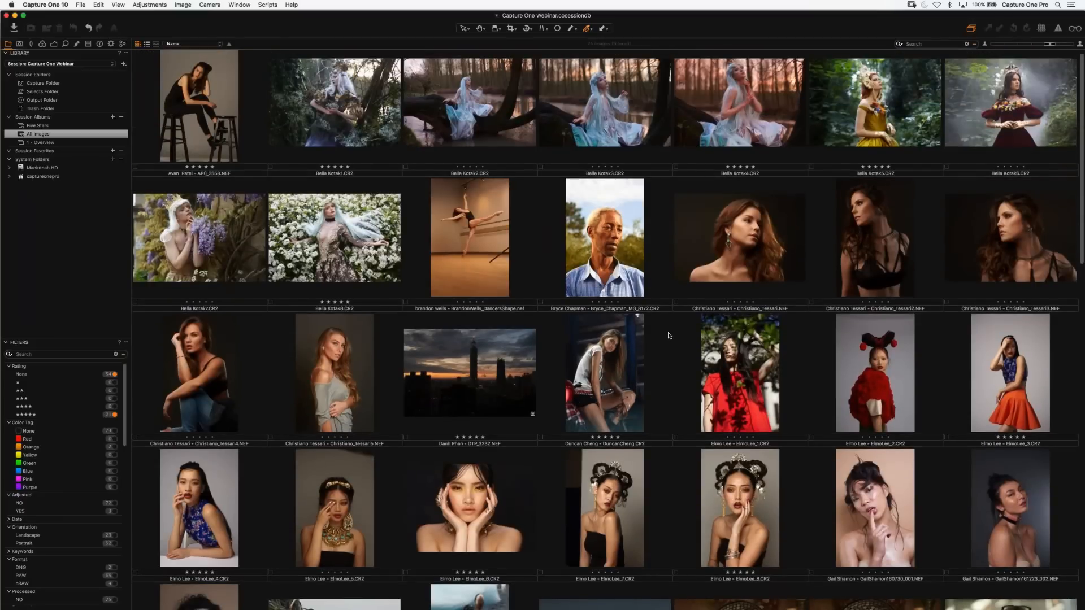
{"action": "scroll", "coordinate": [668, 336], "scroll_direction": "up", "scroll_amount": 1}
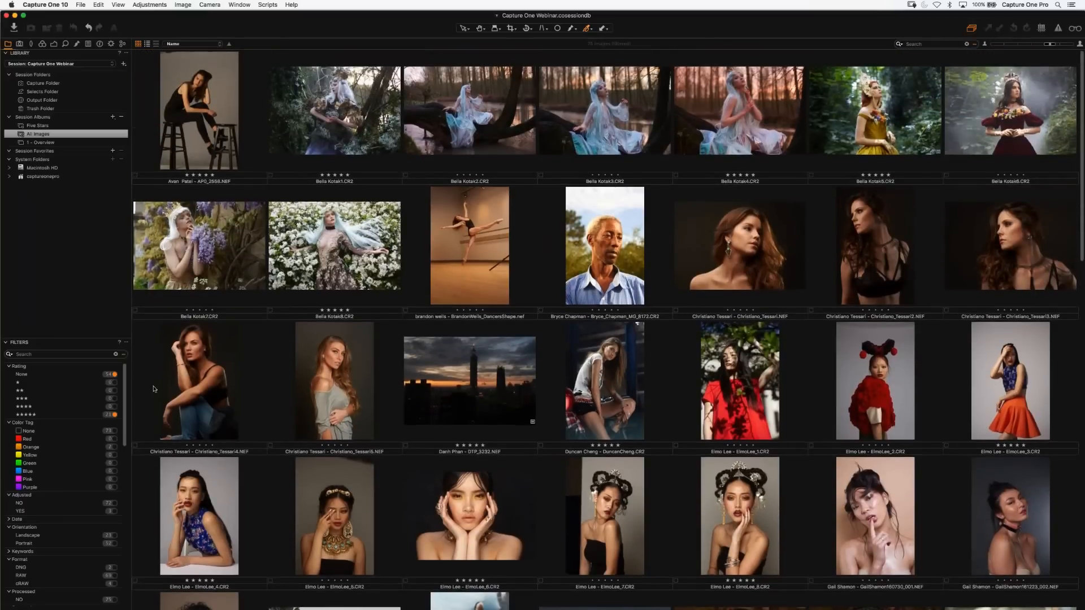
{"action": "left_click", "coordinate": [115, 375]}
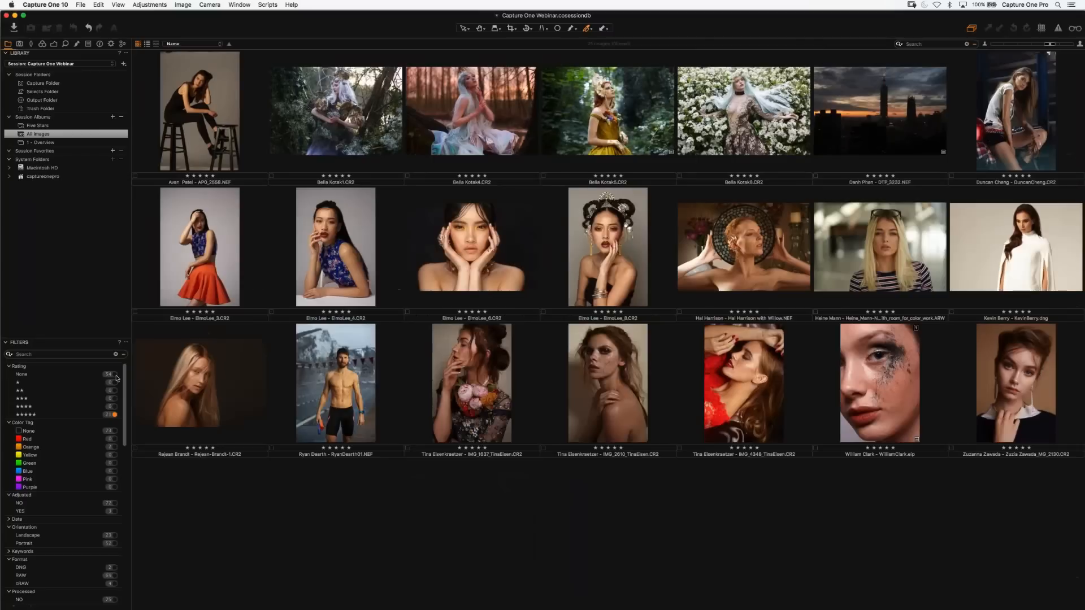
{"action": "left_click", "coordinate": [41, 416]}
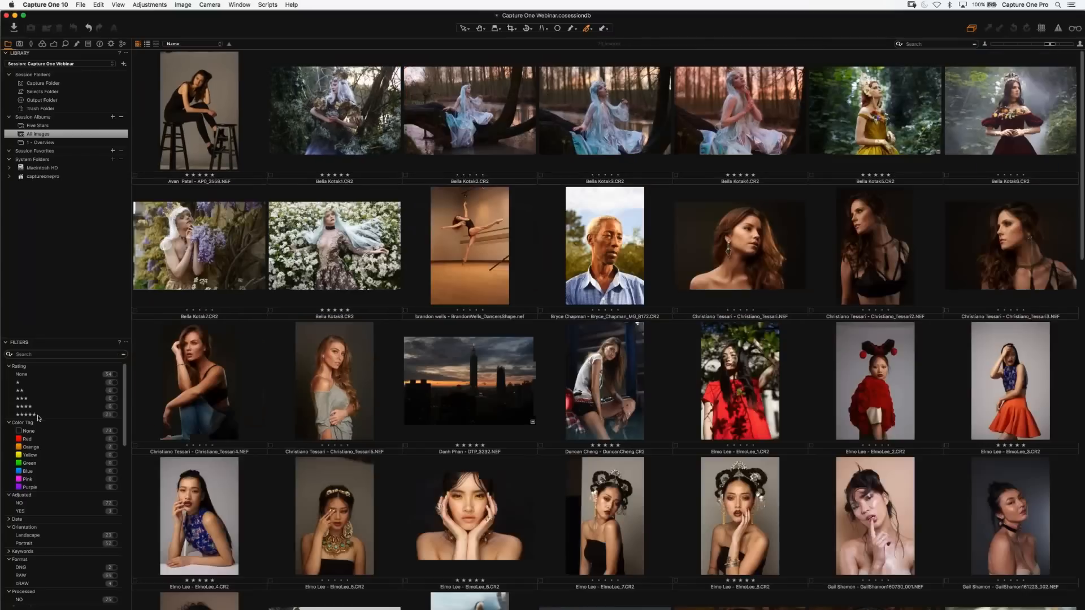
{"action": "left_click", "coordinate": [111, 416]}
Switch back to the viewer, open the woman among white blossoms in the color tools, and turn off the selected color range preview.
{"action": "key", "text": "super+alt+v"}
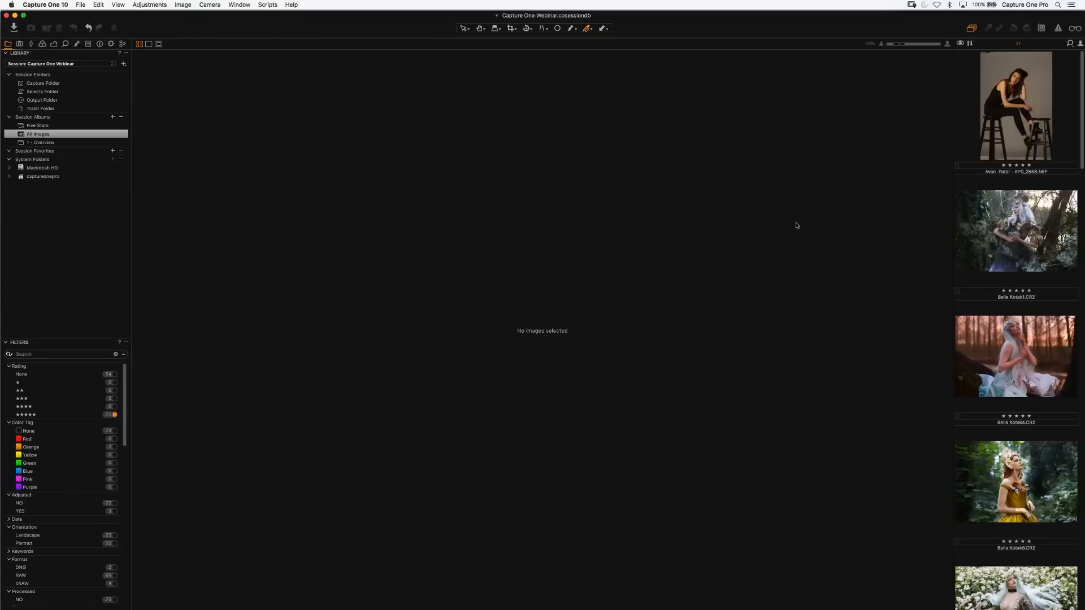
{"action": "scroll", "coordinate": [1018, 396], "scroll_direction": "down", "scroll_amount": 1}
{"action": "scroll", "coordinate": [1018, 396], "scroll_direction": "down", "scroll_amount": 5}
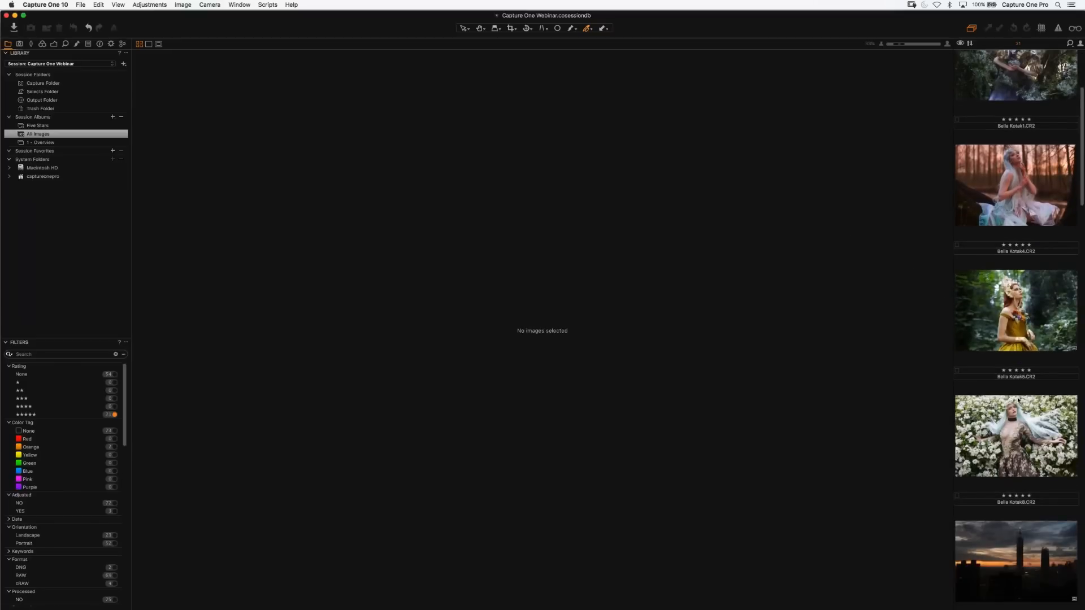
{"action": "left_click", "coordinate": [1016, 432]}
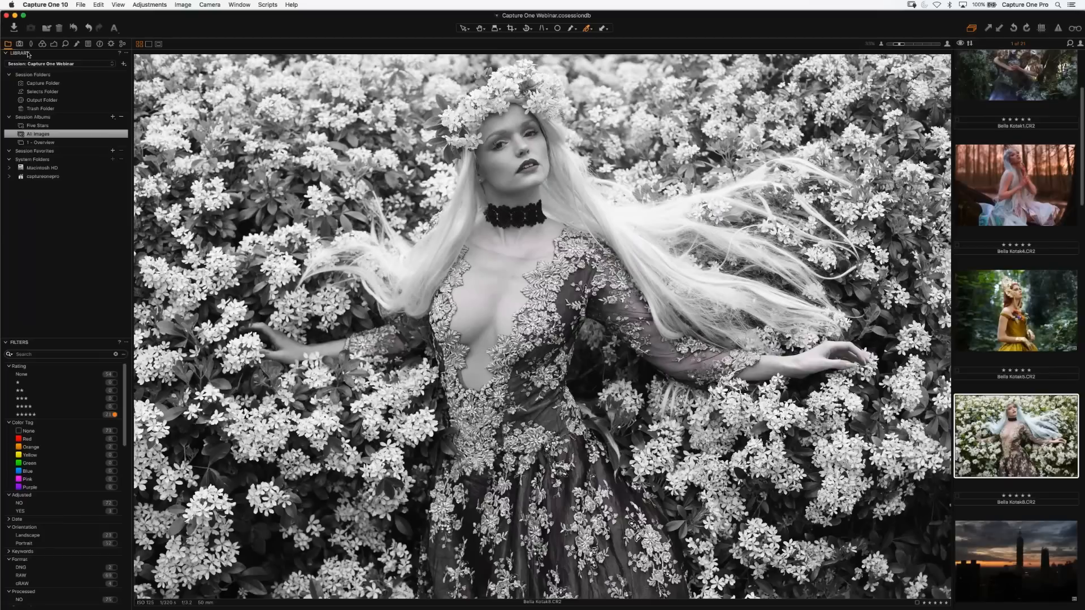
{"action": "left_click", "coordinate": [44, 44]}
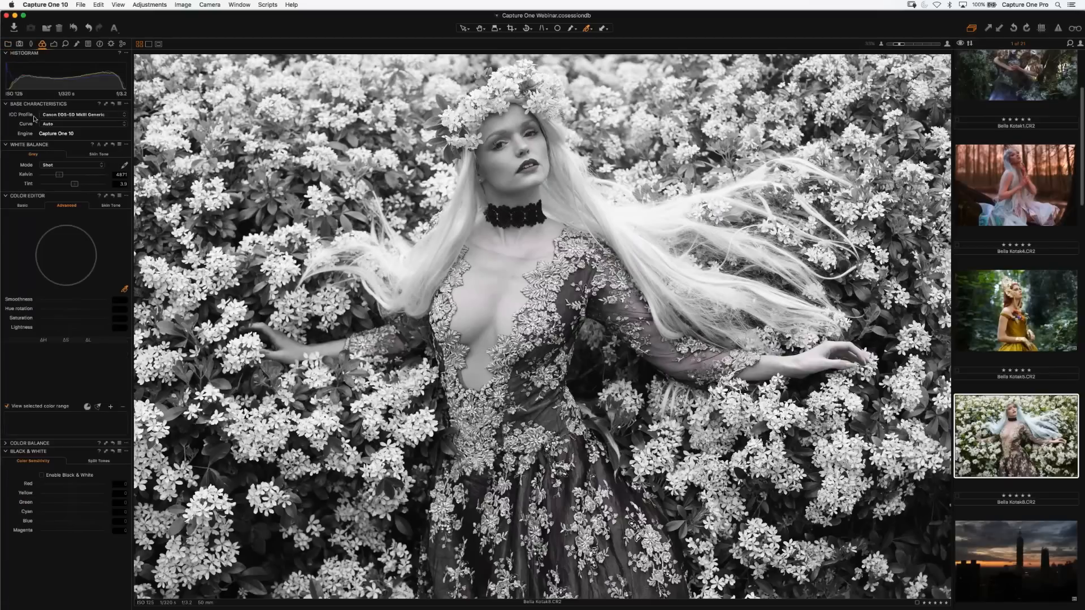
{"action": "left_click", "coordinate": [6, 407]}
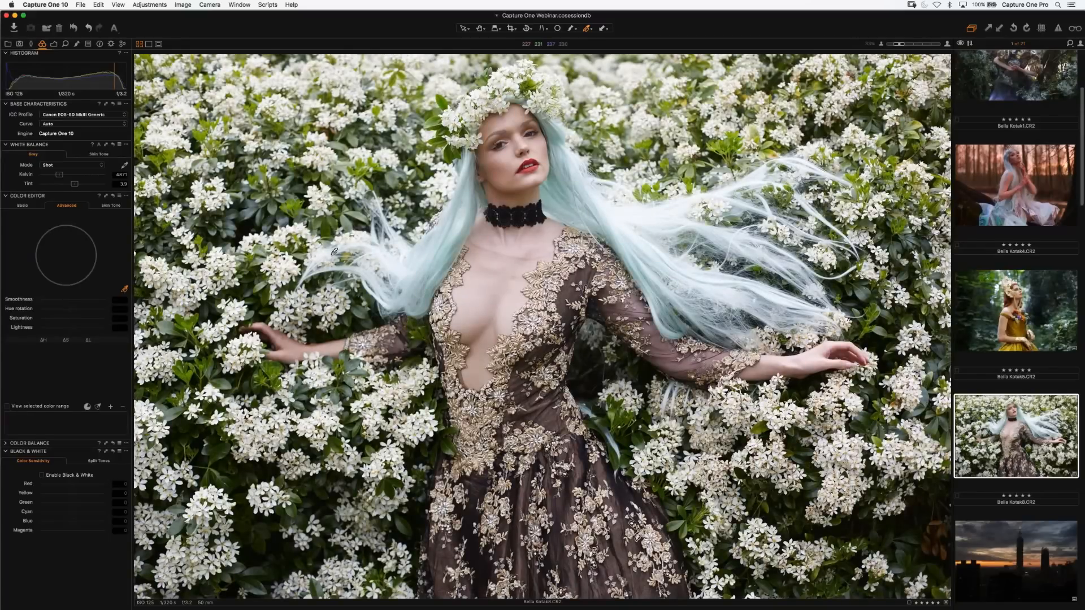
Sample four Advanced Color Editor ranges from the blossoms and foliage beside the woman.
{"action": "left_click", "coordinate": [254, 210]}
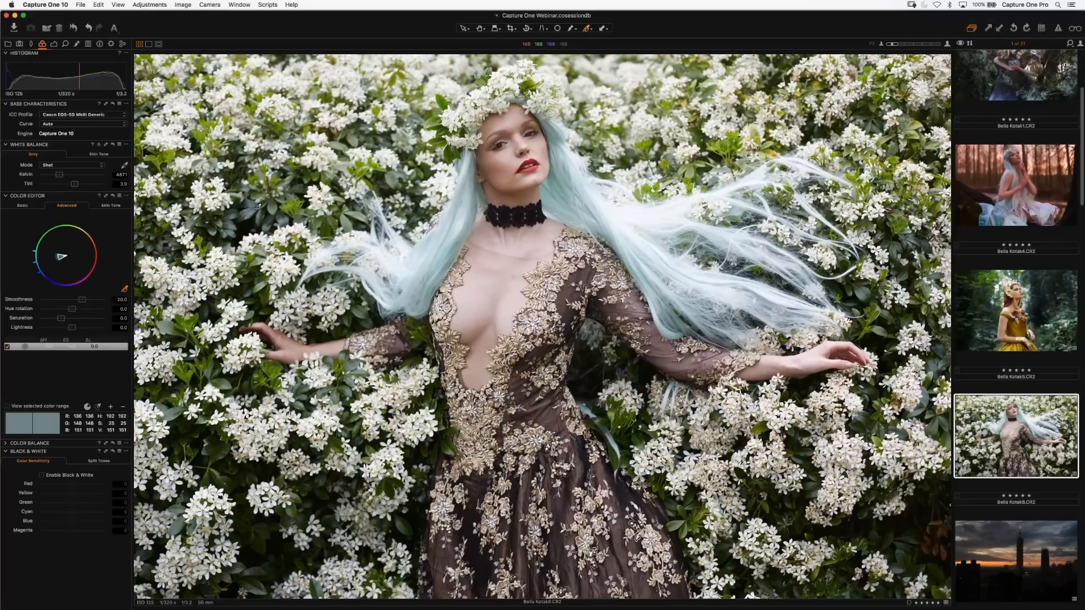
{"action": "left_click", "coordinate": [273, 204]}
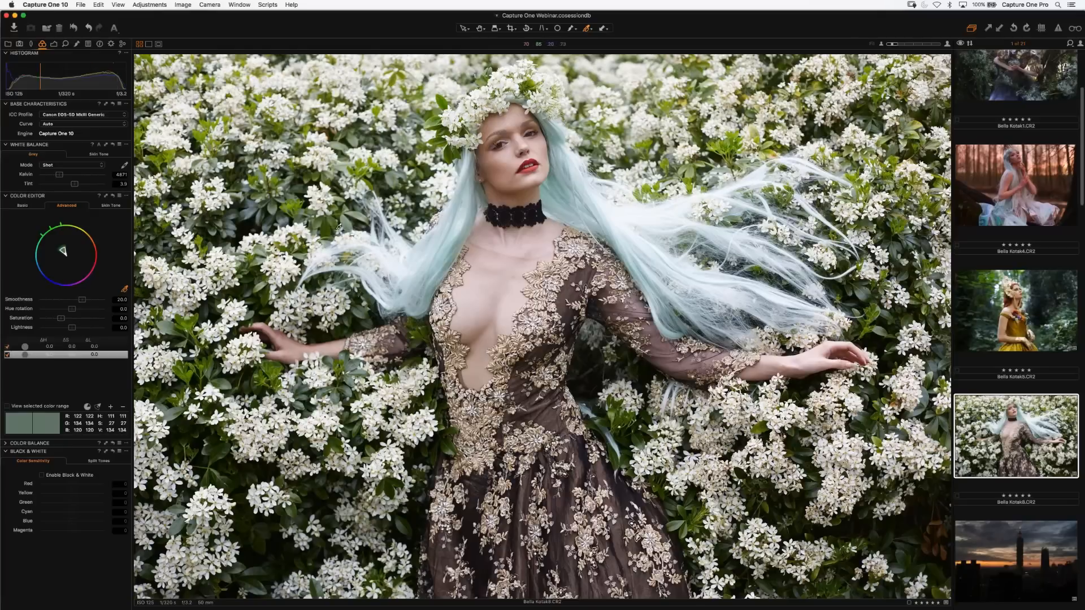
{"action": "left_click", "coordinate": [350, 222]}
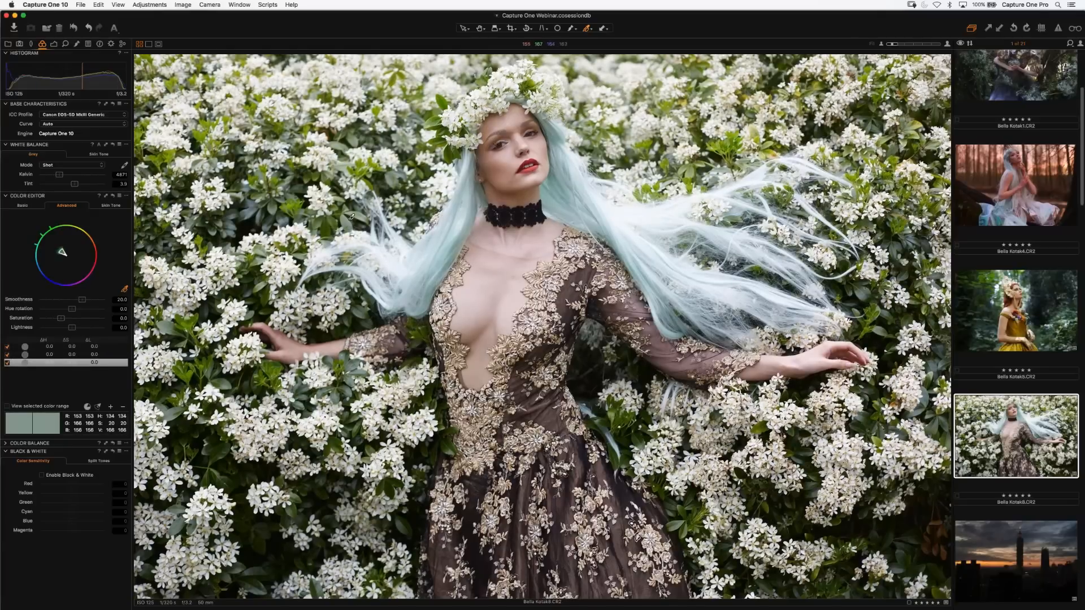
{"action": "left_click", "coordinate": [348, 218]}
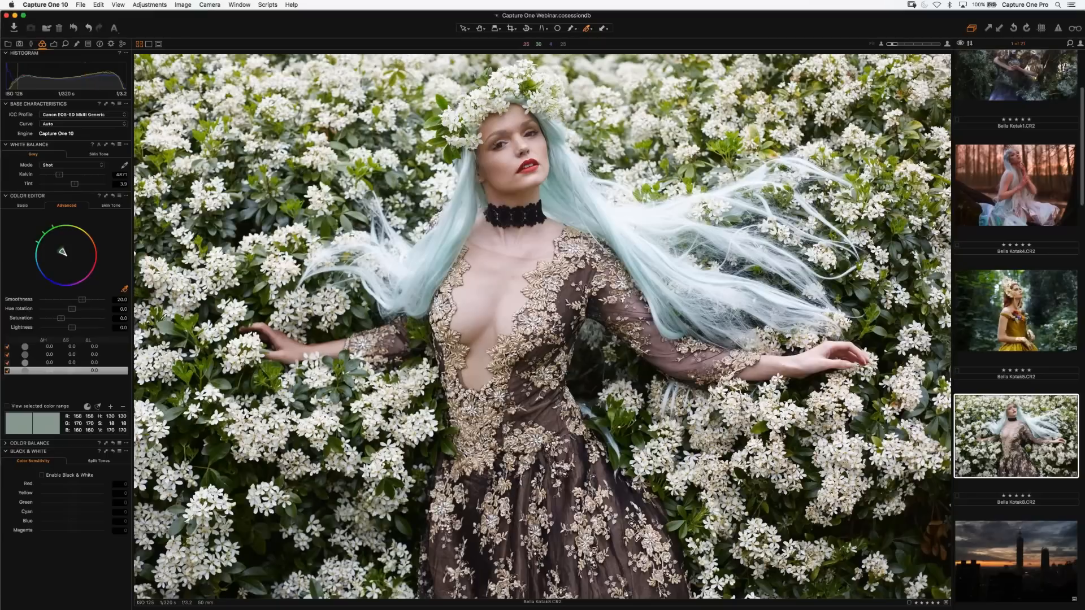
Toggle individual sampled ranges off and on, and try a negative hue rotation with a slight saturation boost on the fourth range.
{"action": "left_click", "coordinate": [8, 370]}
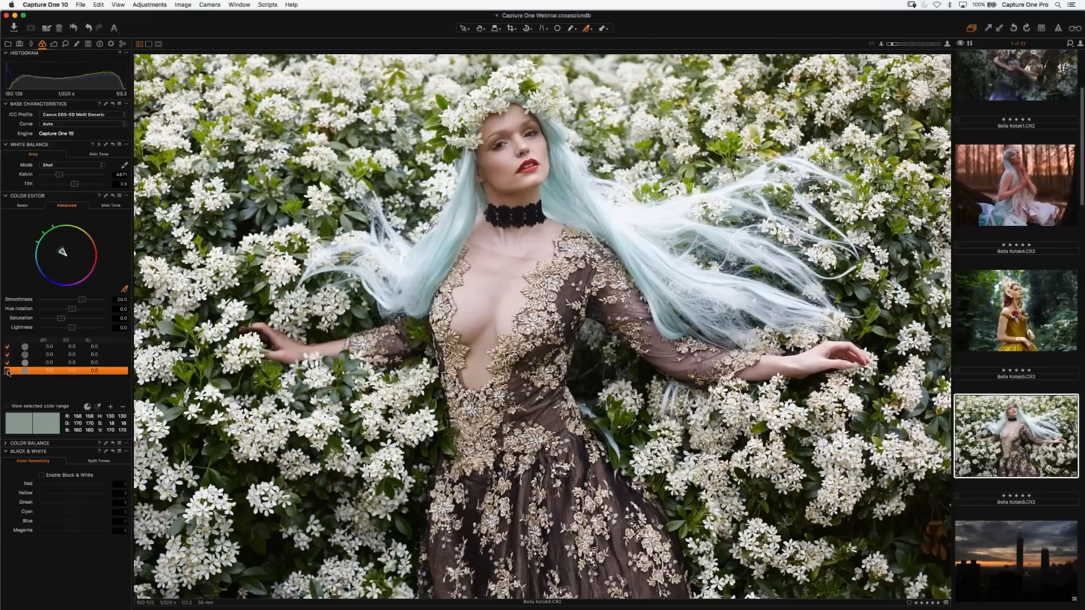
{"action": "left_click", "coordinate": [7, 362]}
{"action": "left_click", "coordinate": [7, 362]}
{"action": "left_click", "coordinate": [7, 355]}
{"action": "left_click", "coordinate": [7, 355]}
{"action": "left_click", "coordinate": [7, 362]}
{"action": "left_click", "coordinate": [7, 371]}
{"action": "mouse_move", "coordinate": [72, 309]}
{"action": "left_mouse_down"}
{"action": "mouse_move", "coordinate": [45, 311]}
{"action": "mouse_move", "coordinate": [105, 309]}
{"action": "mouse_move", "coordinate": [37, 310]}
{"action": "mouse_move", "coordinate": [39, 319]}
{"action": "mouse_move", "coordinate": [63, 315]}
{"action": "left_mouse_up"}
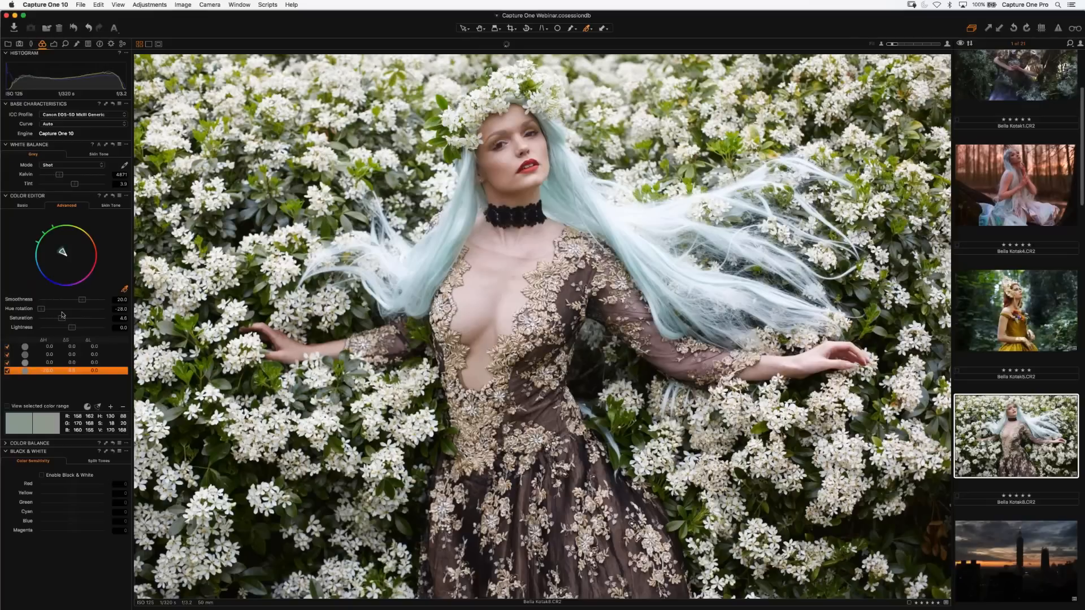
Sample the bright green leaves as a fifth range, preview its coverage, and set hue rotation to -18 and saturation to 10.
{"action": "left_click", "coordinate": [435, 117]}
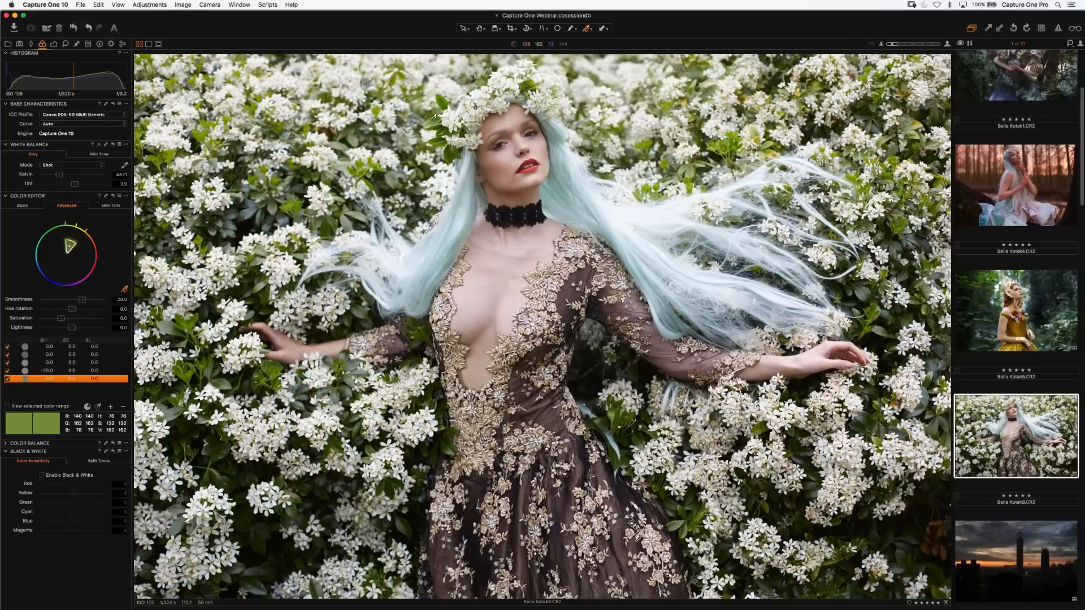
{"action": "left_click", "coordinate": [8, 407]}
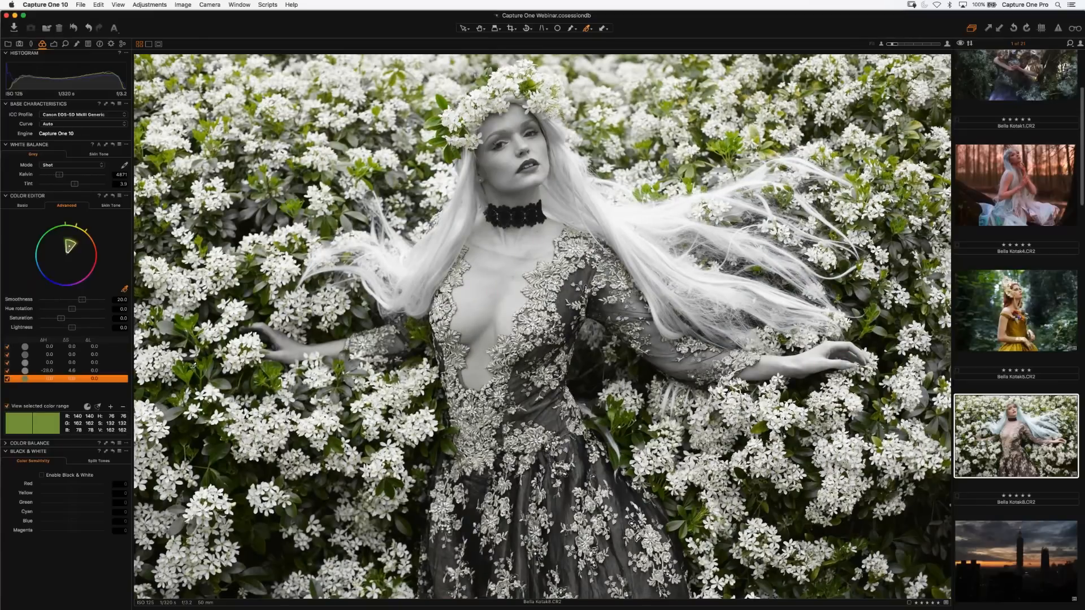
{"action": "left_click", "coordinate": [8, 406]}
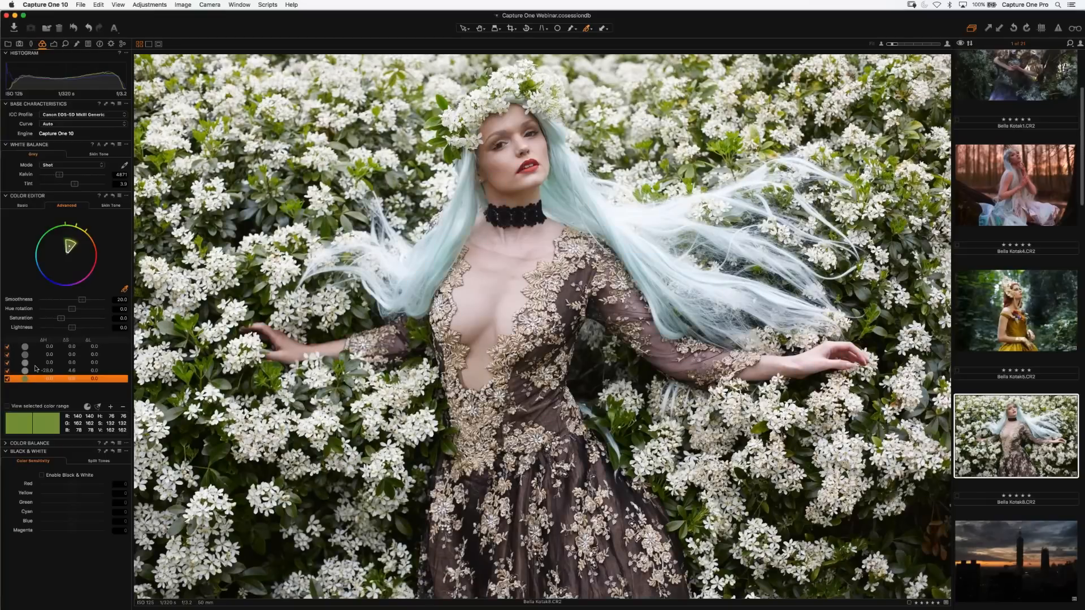
{"action": "left_click_drag", "start_coordinate": [72, 309], "coordinate": [48, 307]}
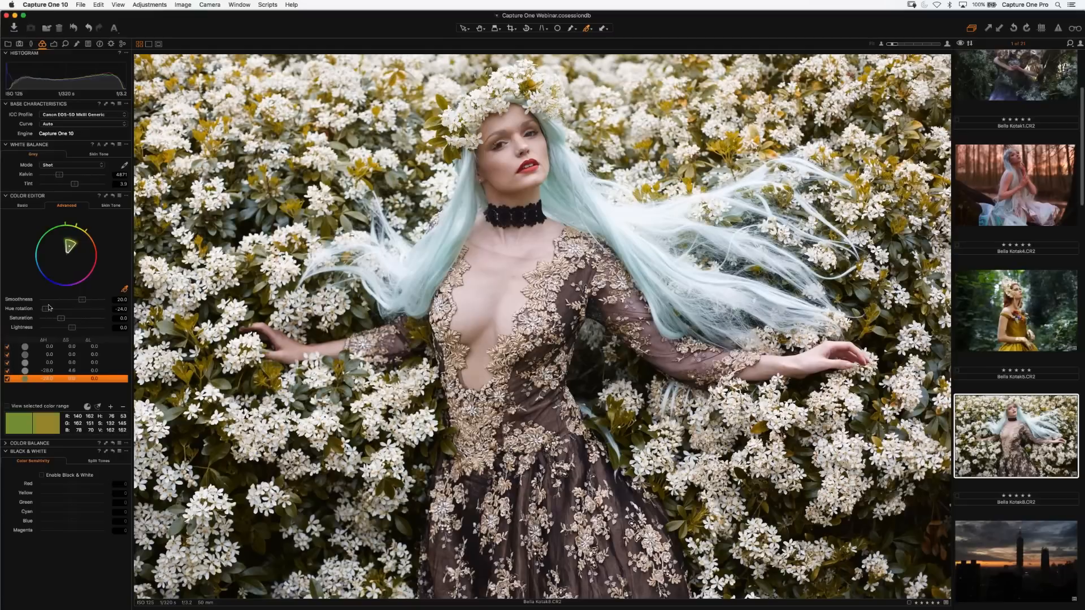
{"action": "left_click_drag", "start_coordinate": [49, 307], "coordinate": [56, 309]}
{"action": "left_click_drag", "start_coordinate": [62, 319], "coordinate": [63, 319]}
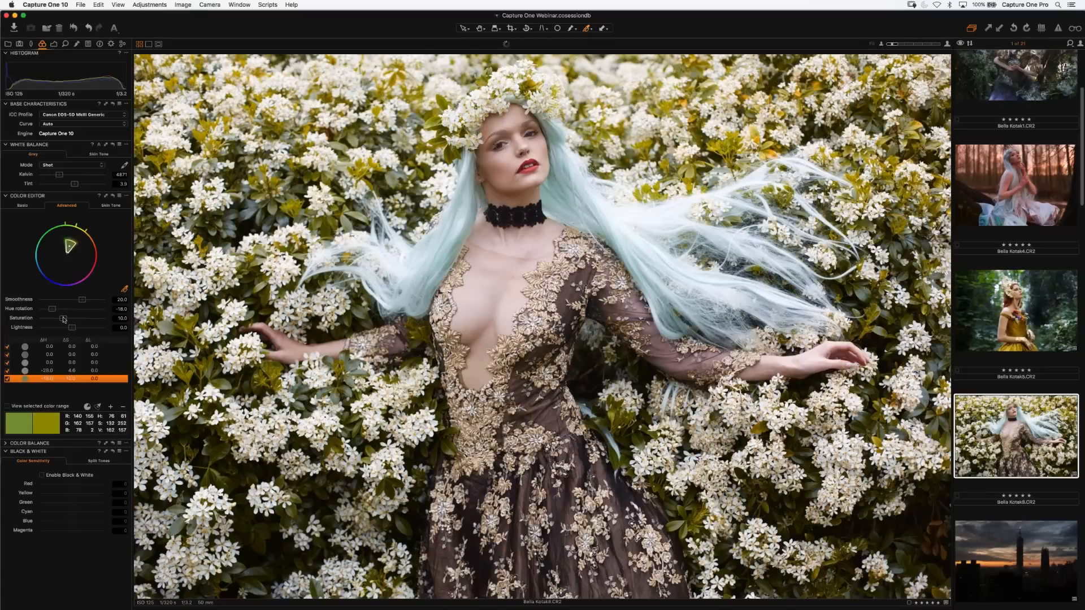
Set the fourth color range's hue rotation to 24 and raise its saturation to about 42.5.
{"action": "left_click_drag", "start_coordinate": [63, 320], "coordinate": [99, 310]}
{"action": "left_click", "coordinate": [56, 371]}
{"action": "left_click_drag", "start_coordinate": [62, 319], "coordinate": [72, 318]}
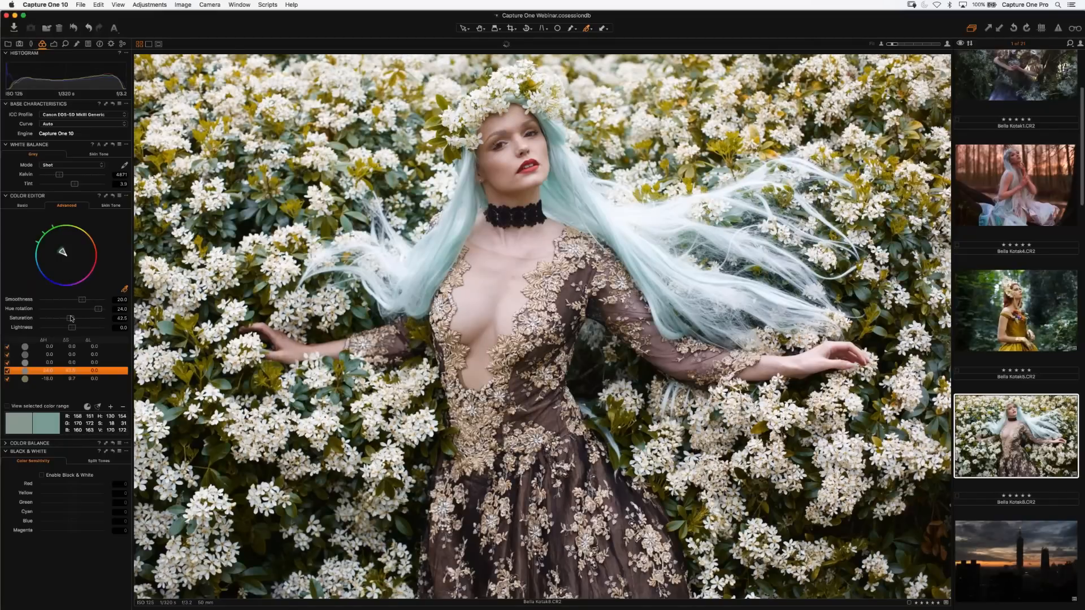
Sample the woman's pale blue hair as a sixth color range and lower its lightness to -40.
{"action": "left_click", "coordinate": [448, 247]}
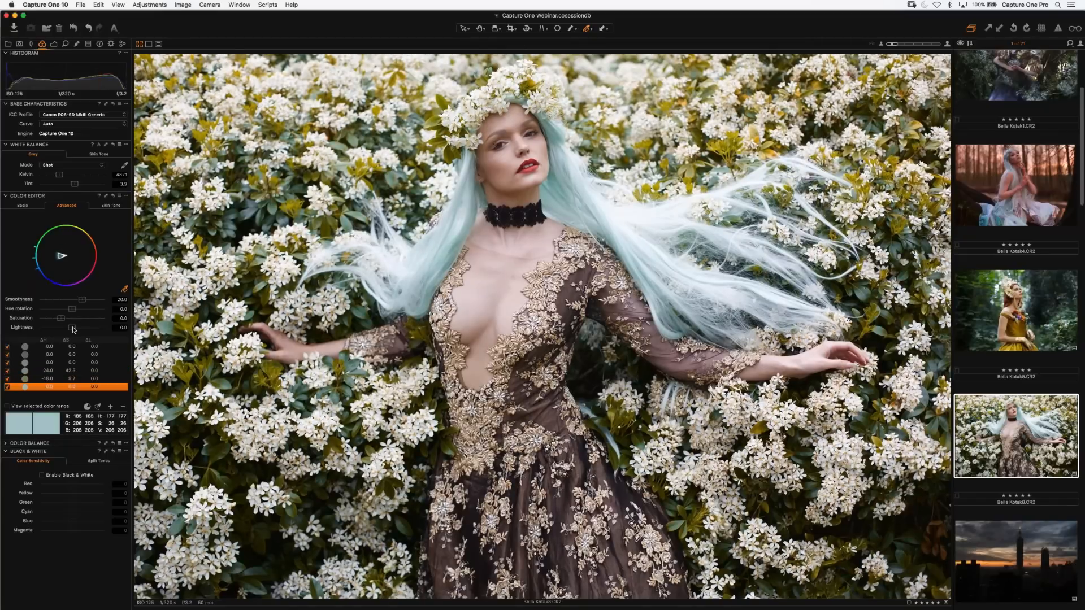
{"action": "left_click_drag", "start_coordinate": [73, 329], "coordinate": [65, 327]}
{"action": "left_click_drag", "start_coordinate": [66, 327], "coordinate": [59, 328]}
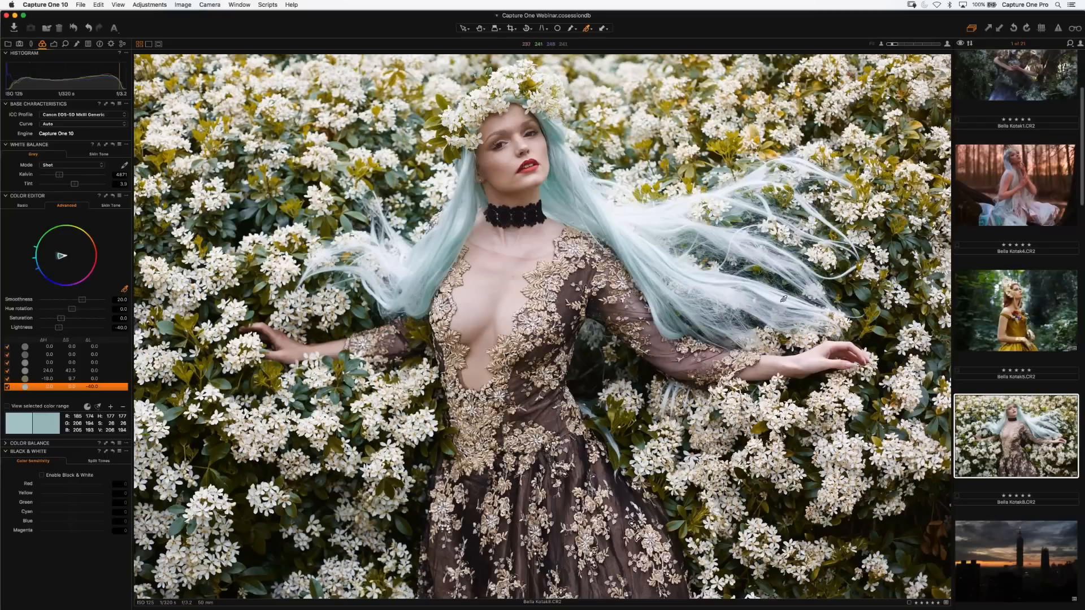
Open the portrait of the woman seated on stools and switch the Color Editor to Skin Tone.
{"action": "scroll", "coordinate": [1048, 318], "scroll_direction": "down", "scroll_amount": 1}
{"action": "scroll", "coordinate": [1029, 226], "scroll_direction": "up", "scroll_amount": 6}
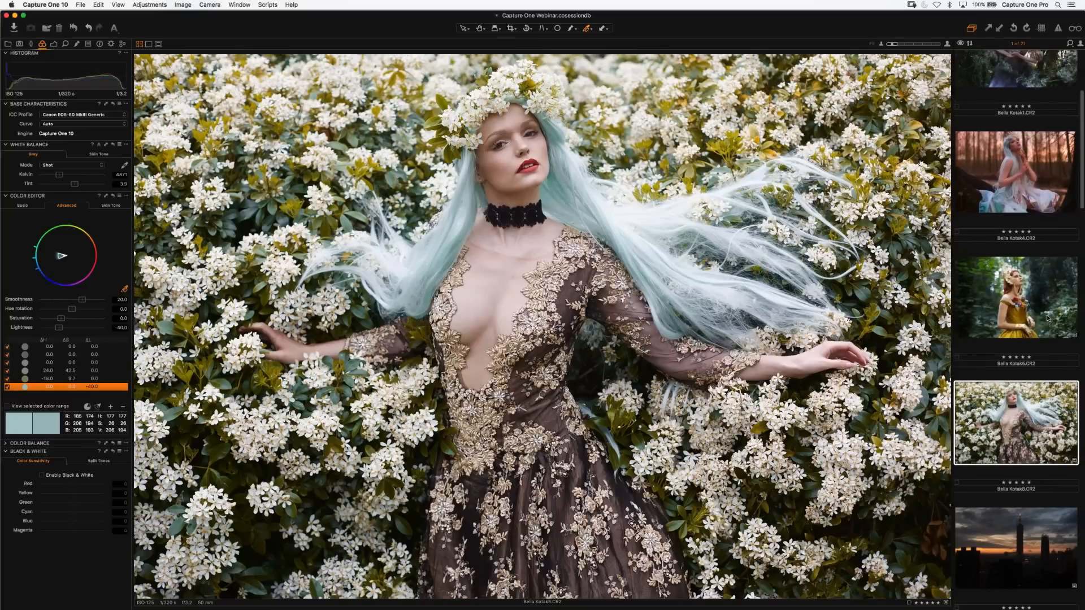
{"action": "left_click", "coordinate": [1018, 116]}
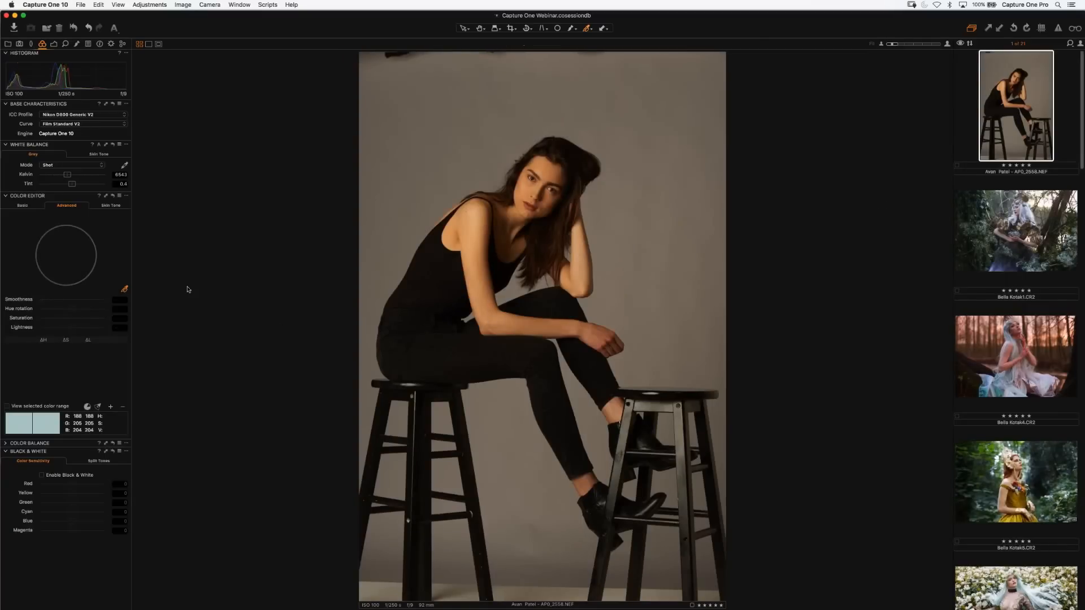
{"action": "left_click", "coordinate": [111, 206]}
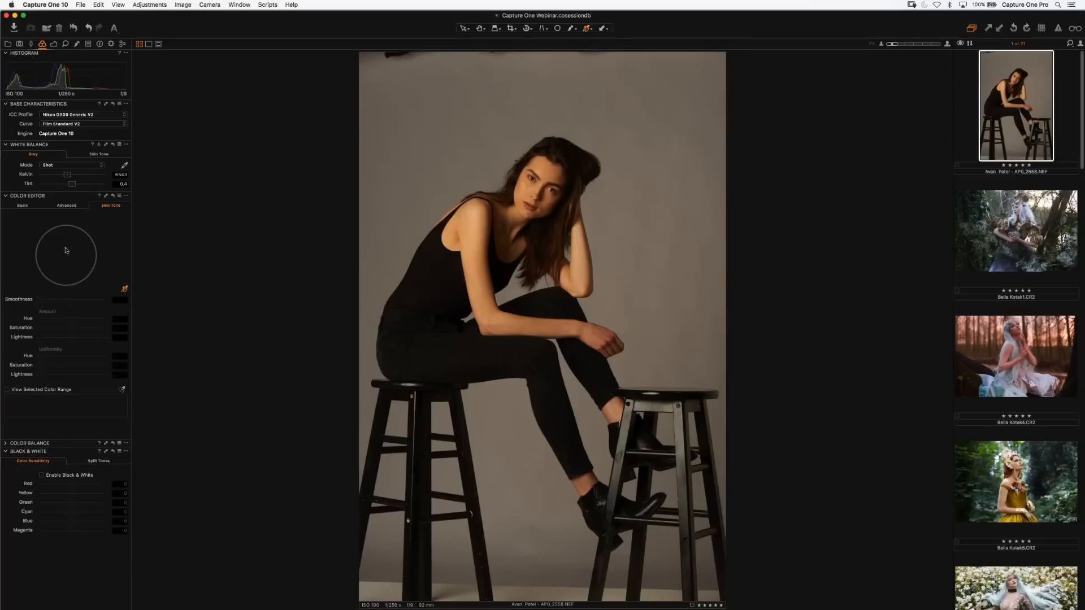
Compare the skin color of the woman's hand and arm up close, and sample her arm as the Skin Tone reference.
{"action": "left_click", "coordinate": [124, 289]}
{"action": "key", "text": "super+plus"}
{"action": "key", "text": "super+plus"}
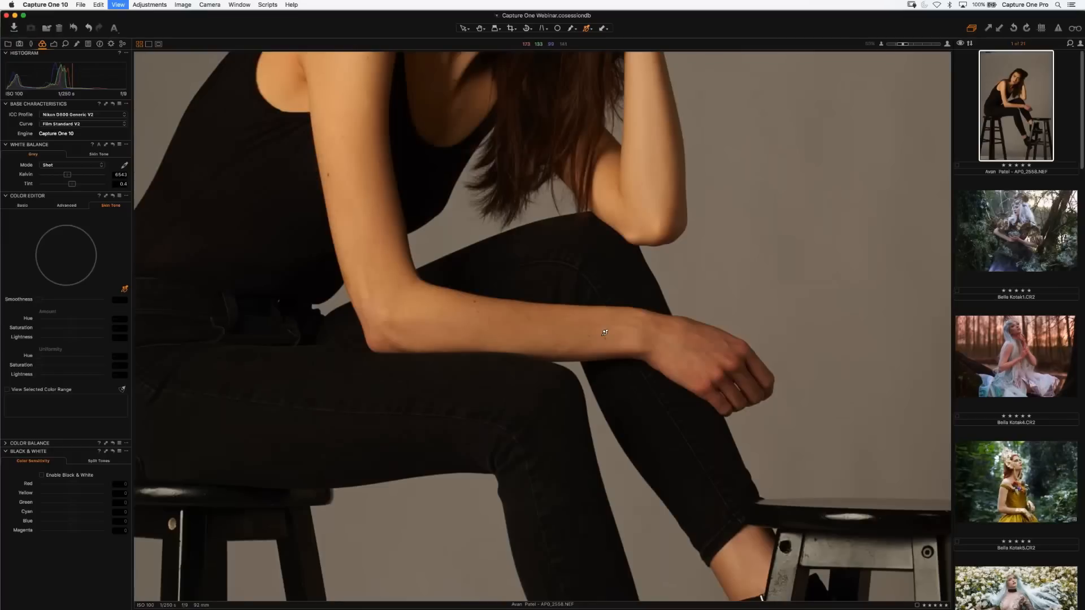
{"action": "left_click_drag", "start_coordinate": [605, 333], "coordinate": [600, 411]}
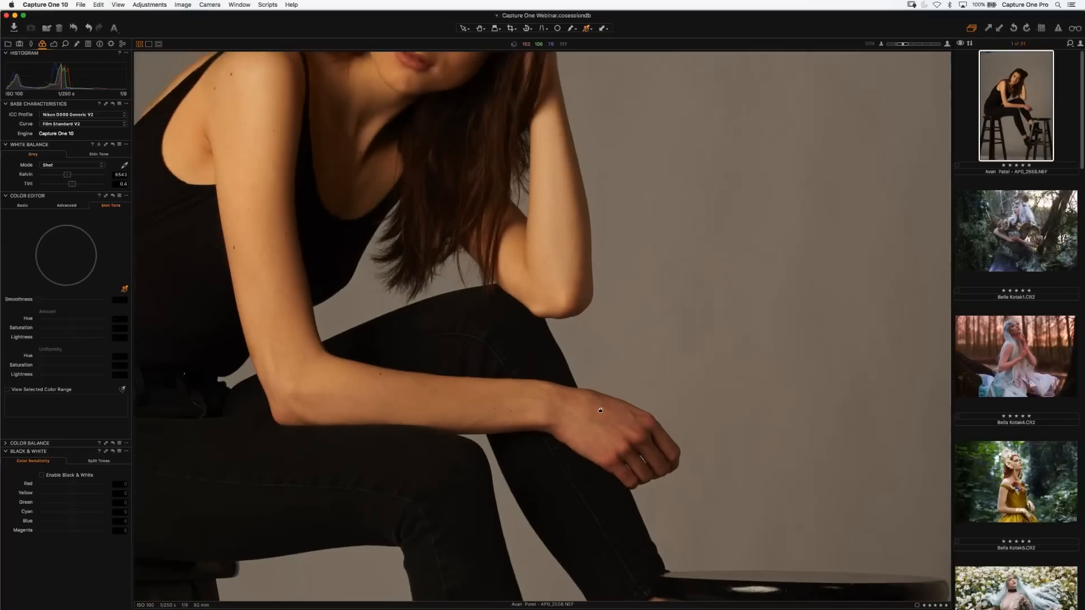
{"action": "key", "text": "super+0"}
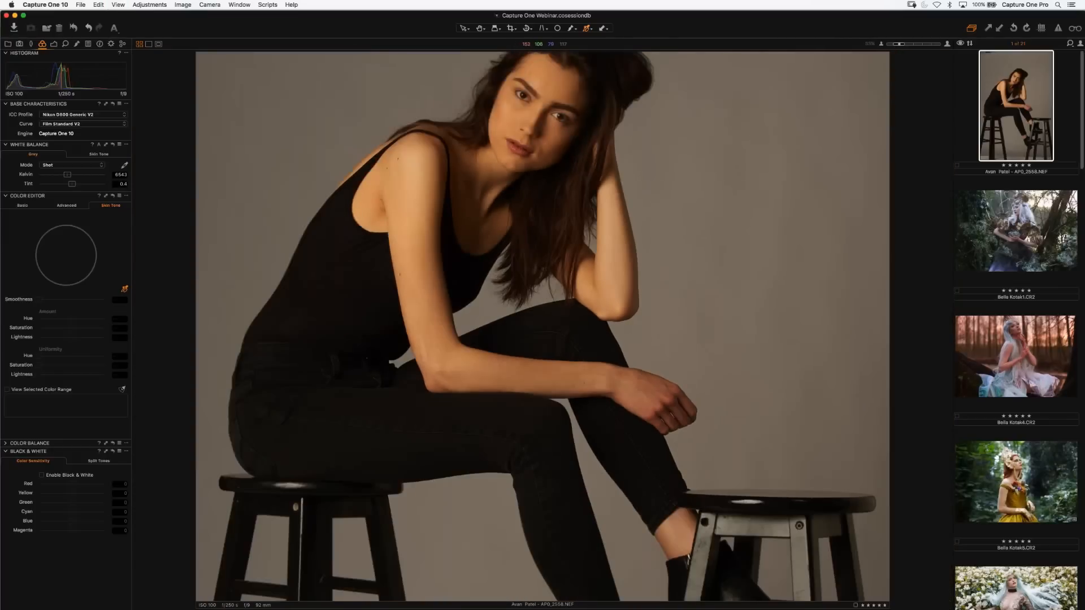
{"action": "key", "text": "super+minus"}
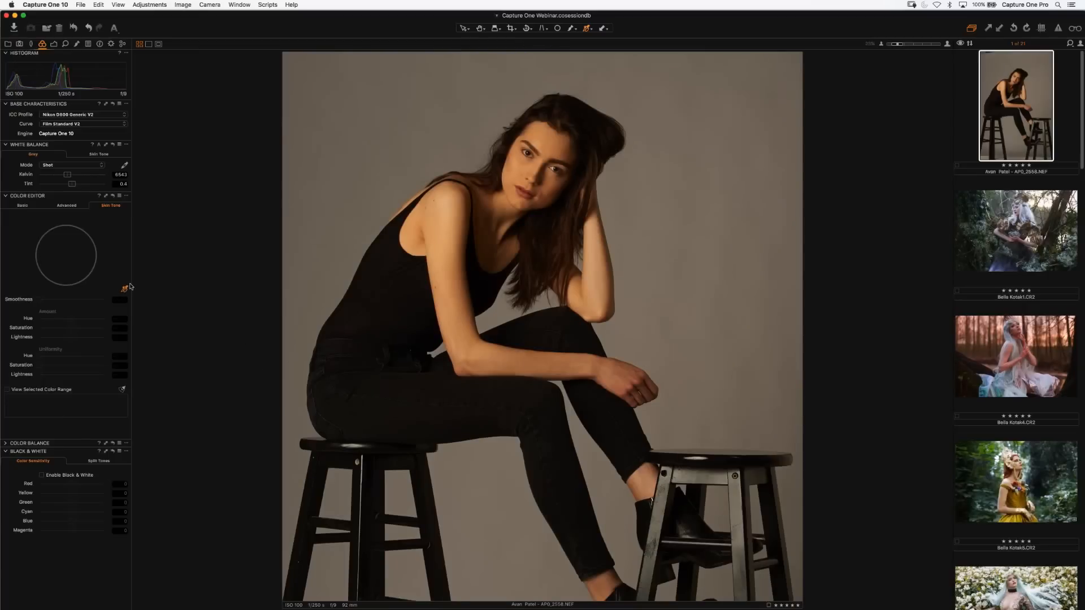
{"action": "left_click", "coordinate": [451, 287]}
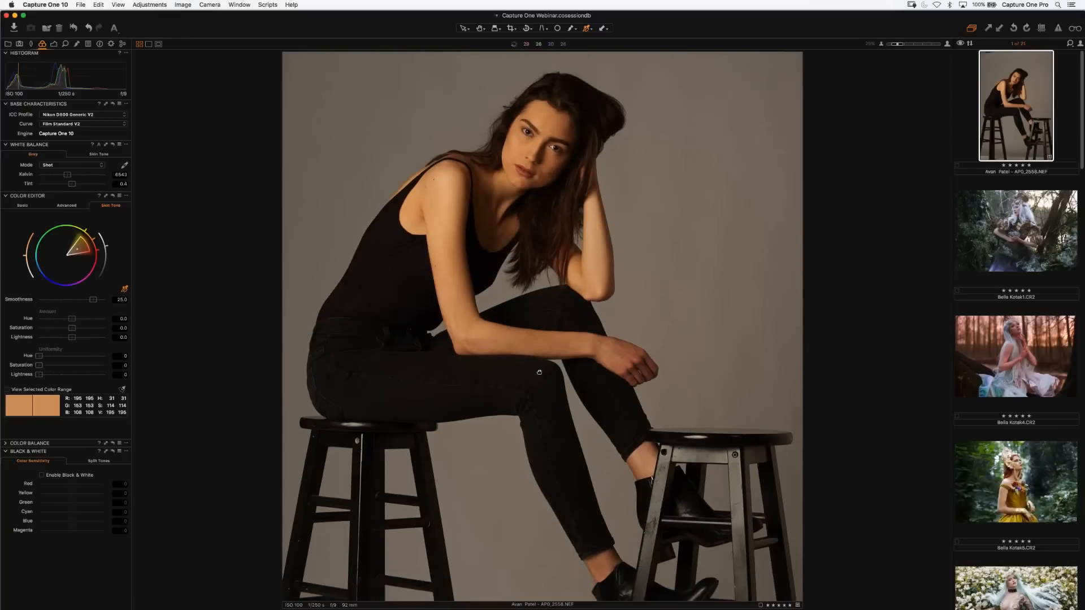
Set the skin tone's hue uniformity to 74 to even out the hand and arm color.
{"action": "scroll", "coordinate": [543, 368], "scroll_direction": "up", "scroll_amount": 2}
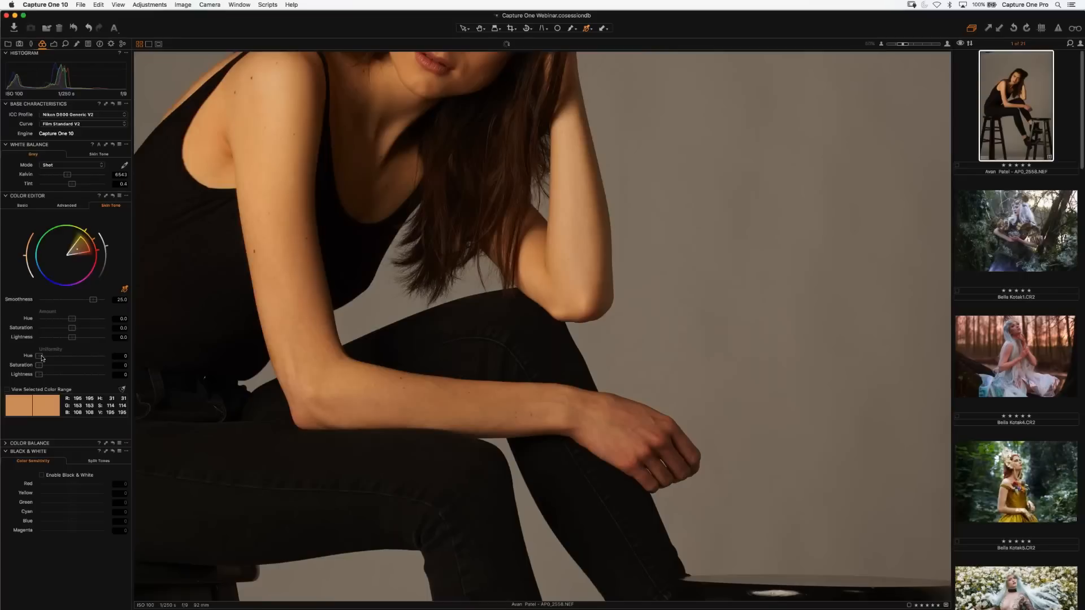
{"action": "left_click_drag", "start_coordinate": [41, 358], "coordinate": [91, 356]}
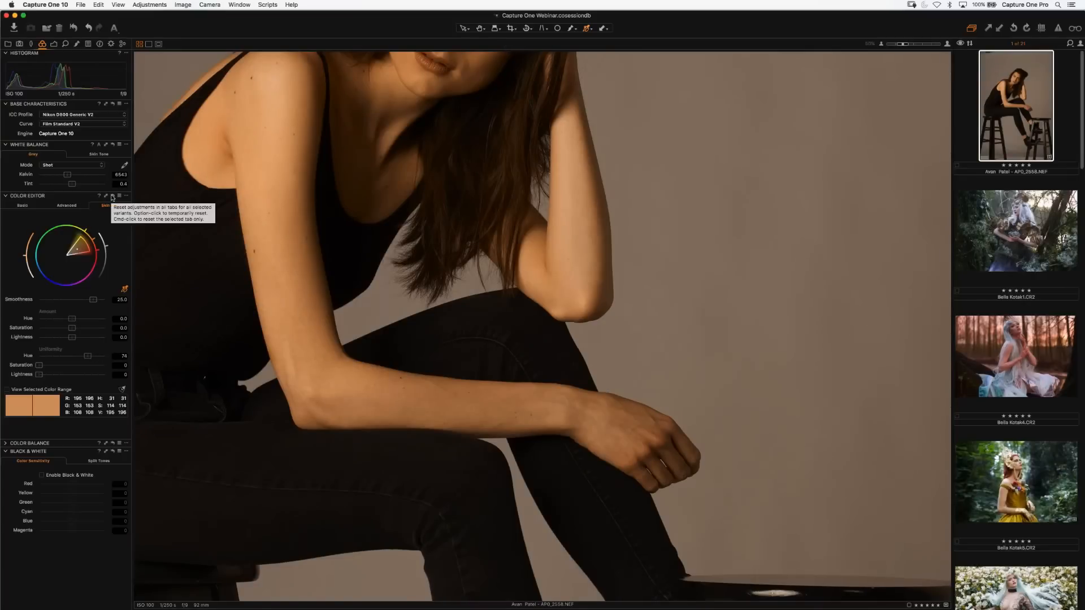
Compare the hand and arm color with the Color Editor's skin tone adjustment removed and restored several times.
{"action": "left_click", "coordinate": [112, 196]}
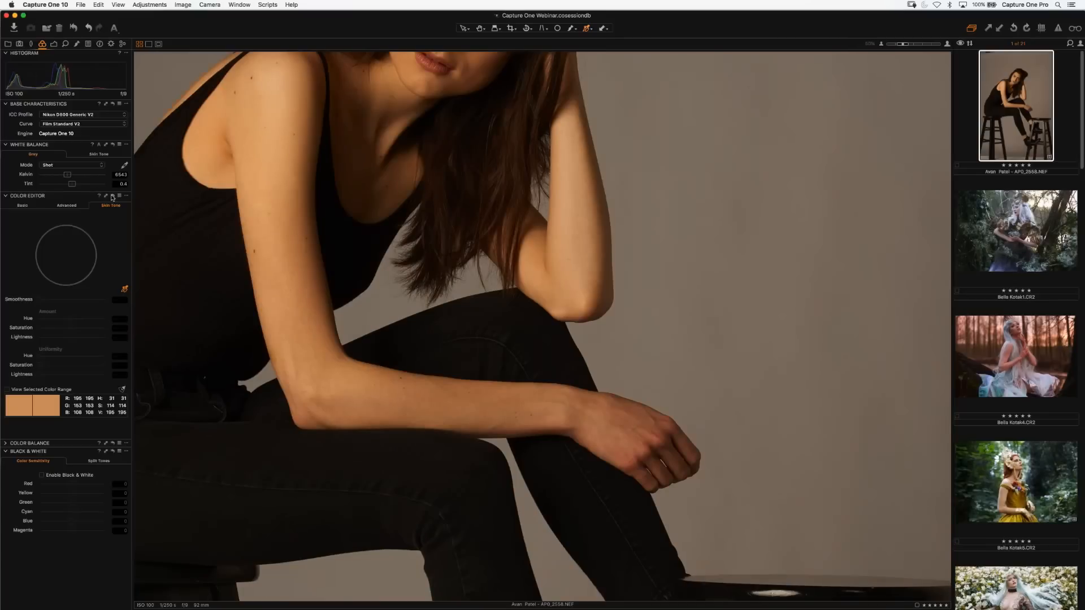
{"action": "key", "text": "super+z"}
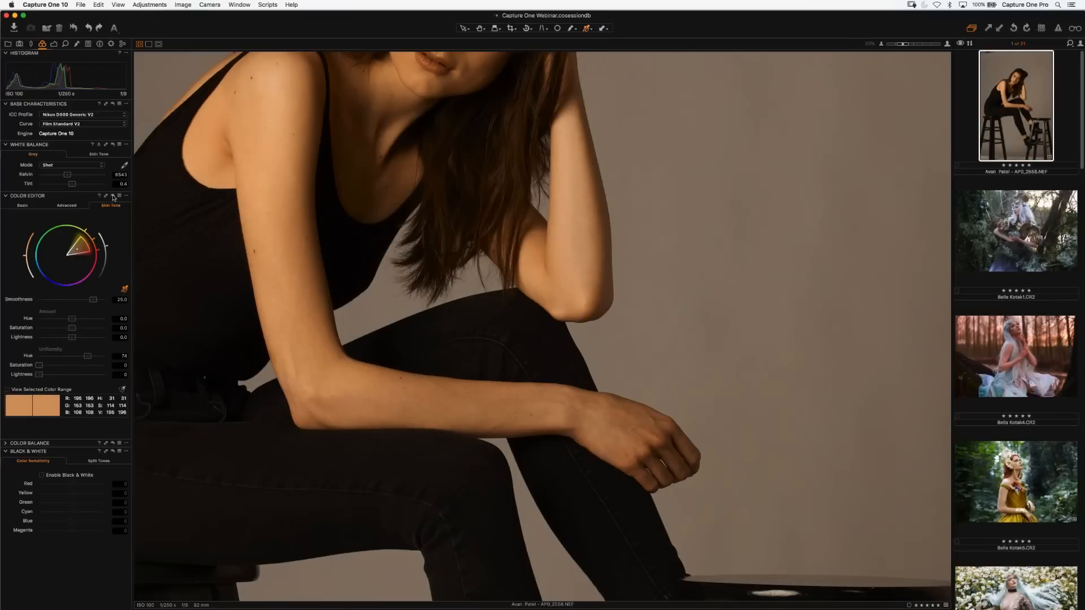
{"action": "left_click", "coordinate": [113, 197]}
{"action": "key", "text": "super+z"}
{"action": "left_click", "coordinate": [113, 196]}
{"action": "key", "text": "super+z"}
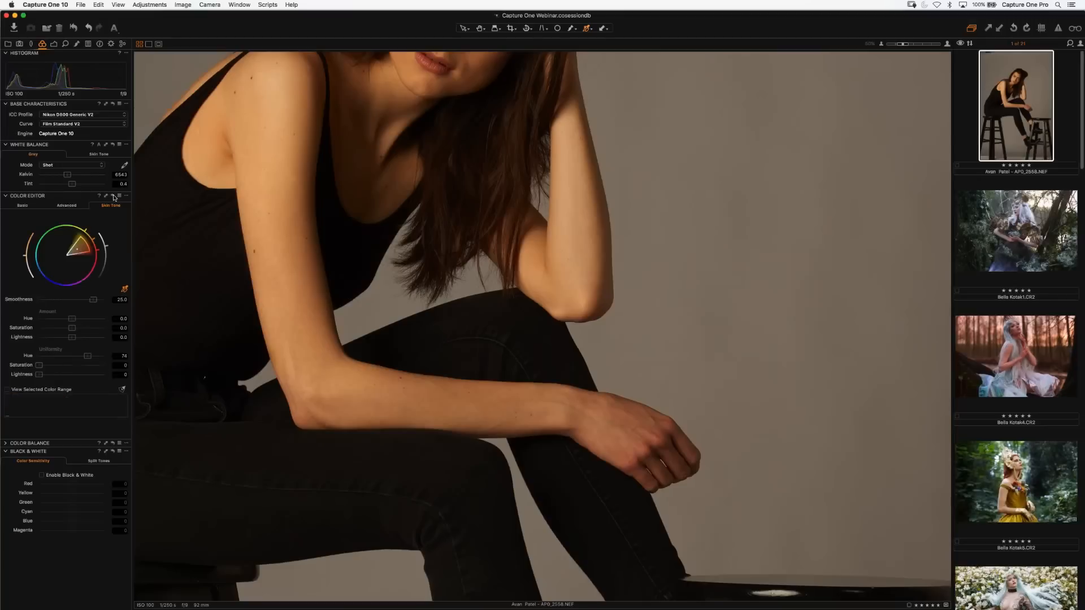
{"action": "left_click", "coordinate": [114, 197]}
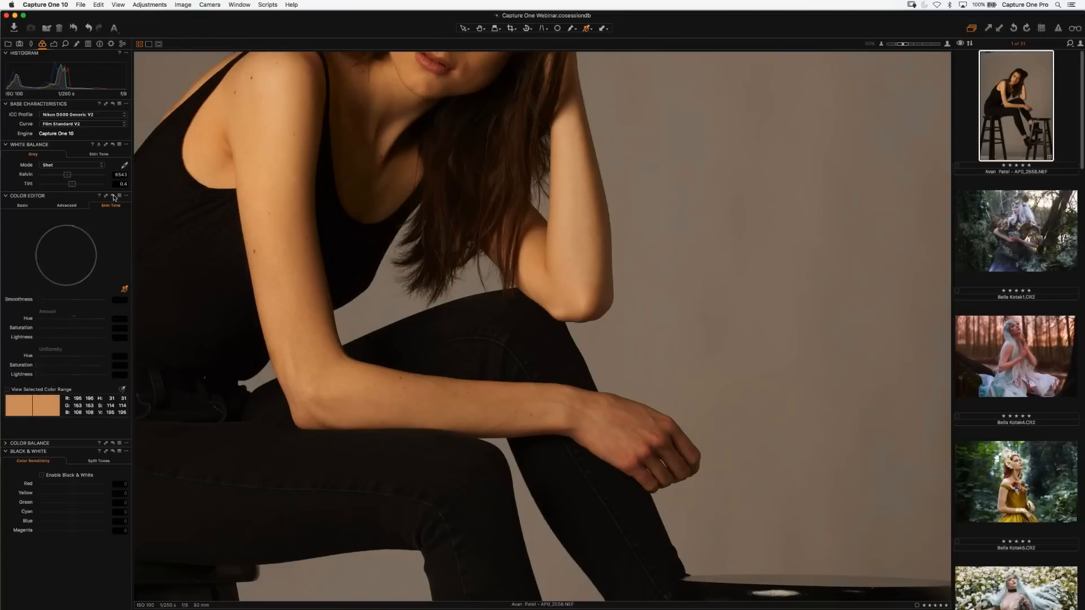
{"action": "key", "text": "super+z"}
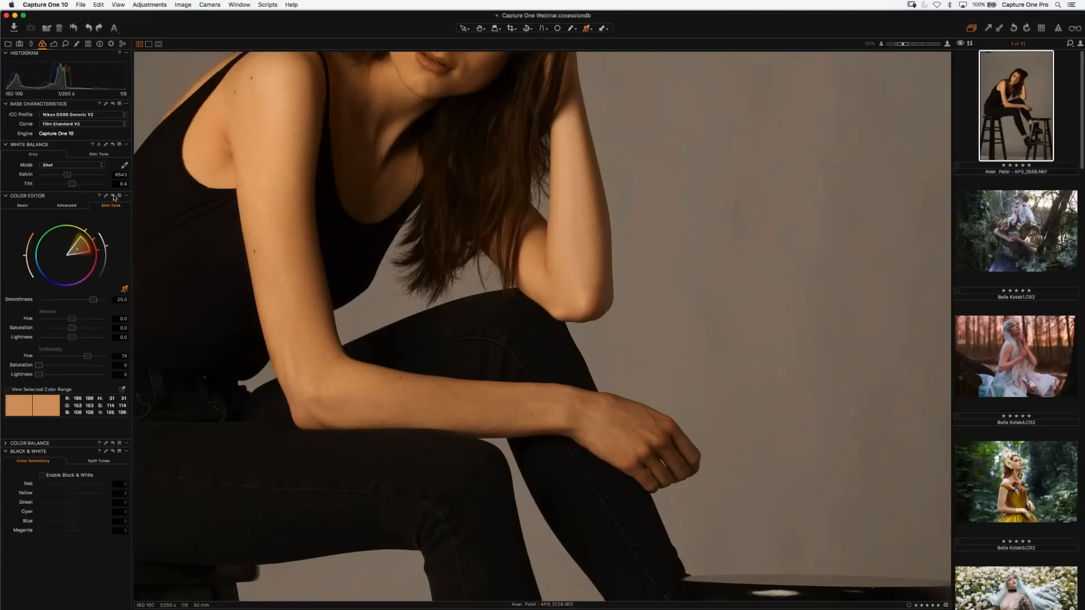
{"action": "left_click", "coordinate": [114, 197]}
Set the skin tone's hue uniformity to 35 and saturation uniformity to 100, and compare the result with the unadjusted skin.
{"action": "left_click_drag", "start_coordinate": [87, 356], "coordinate": [62, 357]}
{"action": "left_click", "coordinate": [125, 289]}
{"action": "left_click_drag", "start_coordinate": [40, 368], "coordinate": [117, 364]}
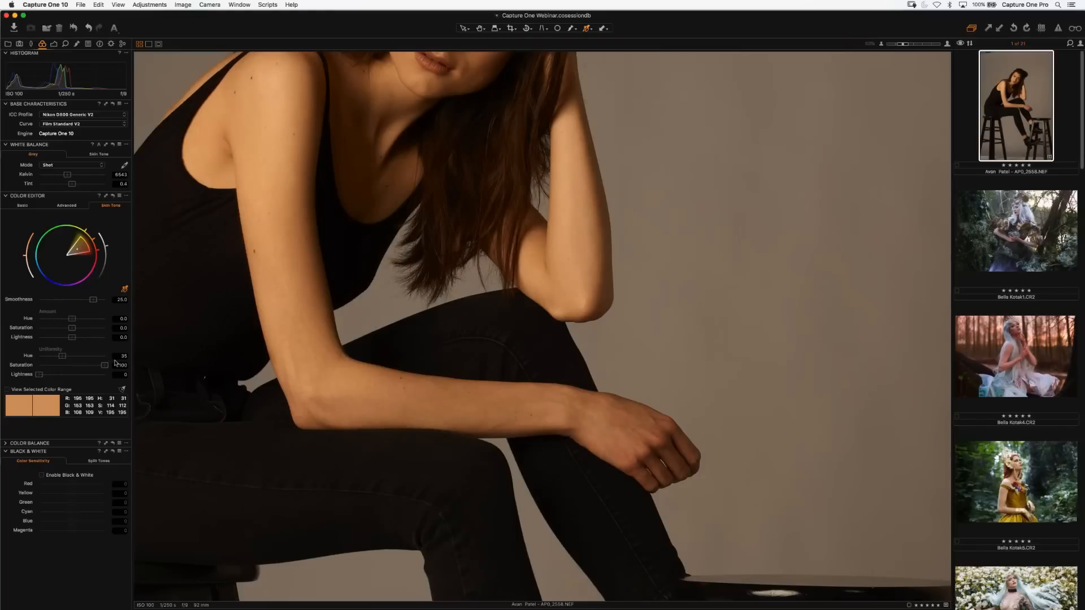
{"action": "left_click", "coordinate": [113, 196]}
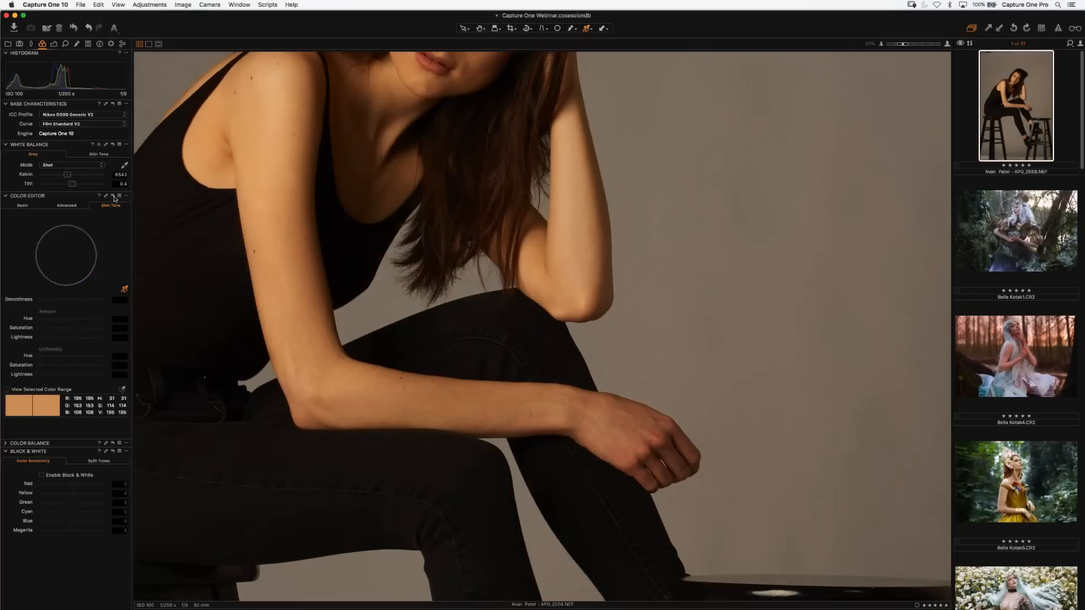
{"action": "key", "text": "super+z"}
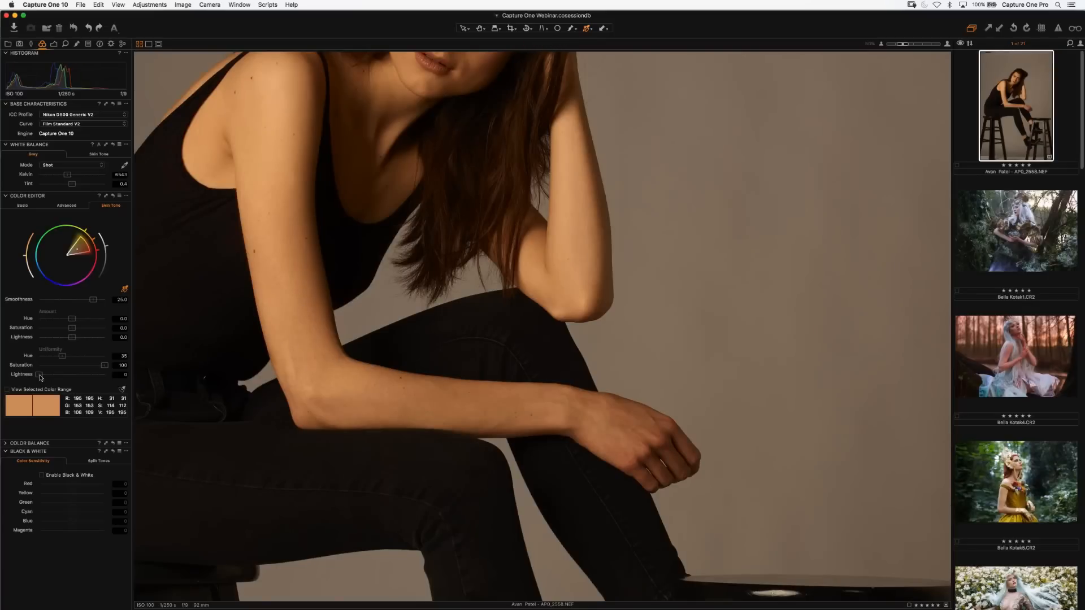
Try a skin tone lightness uniformity of 60 across the whole portrait, and return it to 0.
{"action": "left_click_drag", "start_coordinate": [40, 377], "coordinate": [79, 377]}
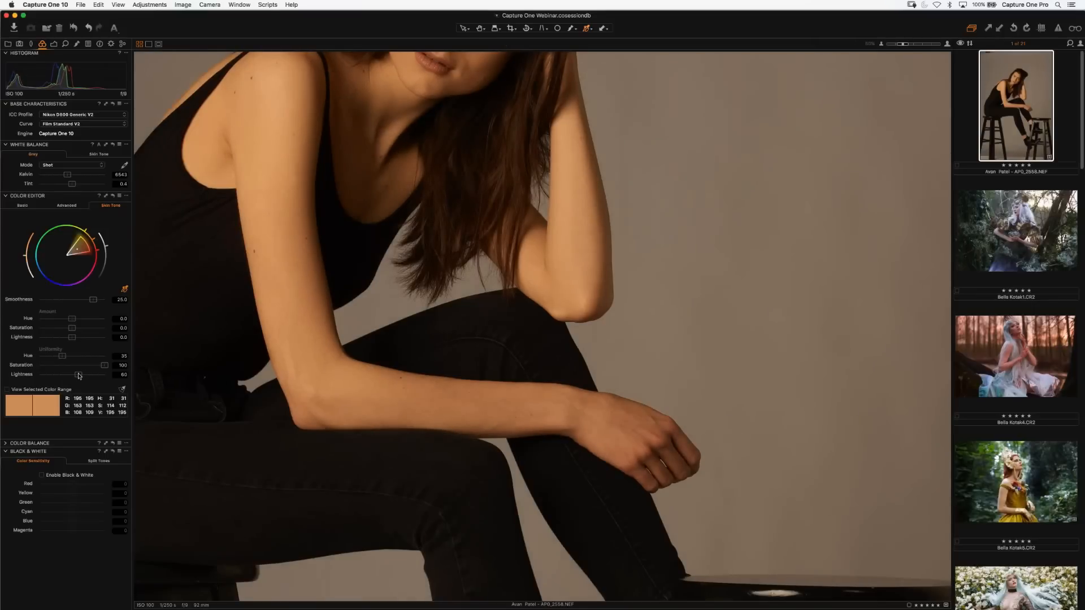
{"action": "key", "text": "super+0"}
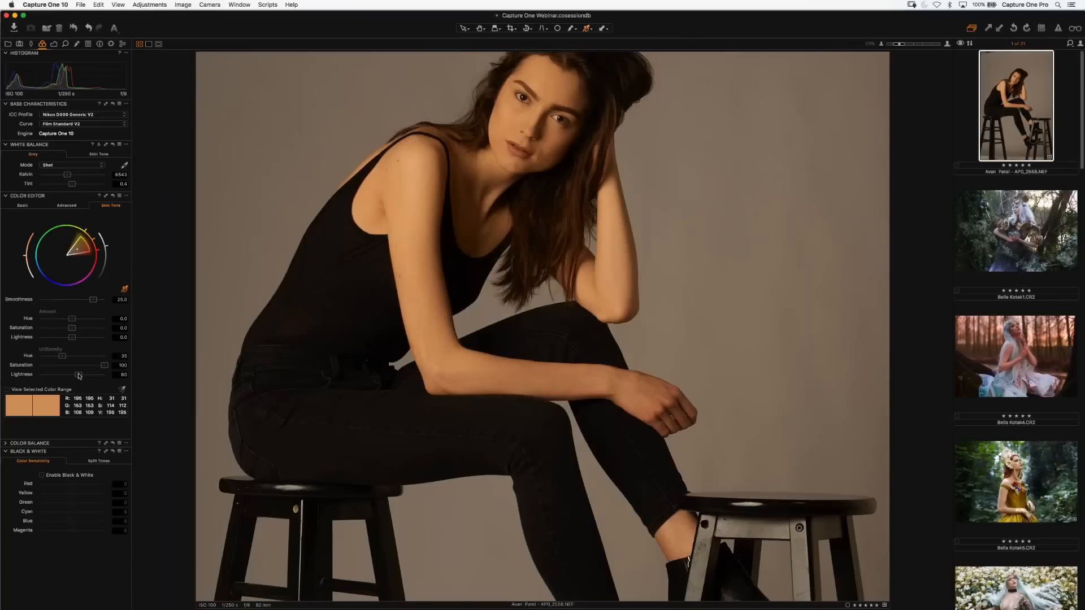
{"action": "mouse_move", "coordinate": [79, 376]}
{"action": "left_mouse_down"}
{"action": "mouse_move", "coordinate": [47, 375]}
{"action": "mouse_move", "coordinate": [71, 376]}
{"action": "mouse_move", "coordinate": [61, 378]}
{"action": "left_mouse_up"}
{"action": "mouse_move", "coordinate": [59, 377]}
{"action": "left_mouse_down"}
{"action": "mouse_move", "coordinate": [35, 377]}
{"action": "mouse_move", "coordinate": [71, 378]}
{"action": "mouse_move", "coordinate": [40, 378]}
{"action": "left_mouse_up"}
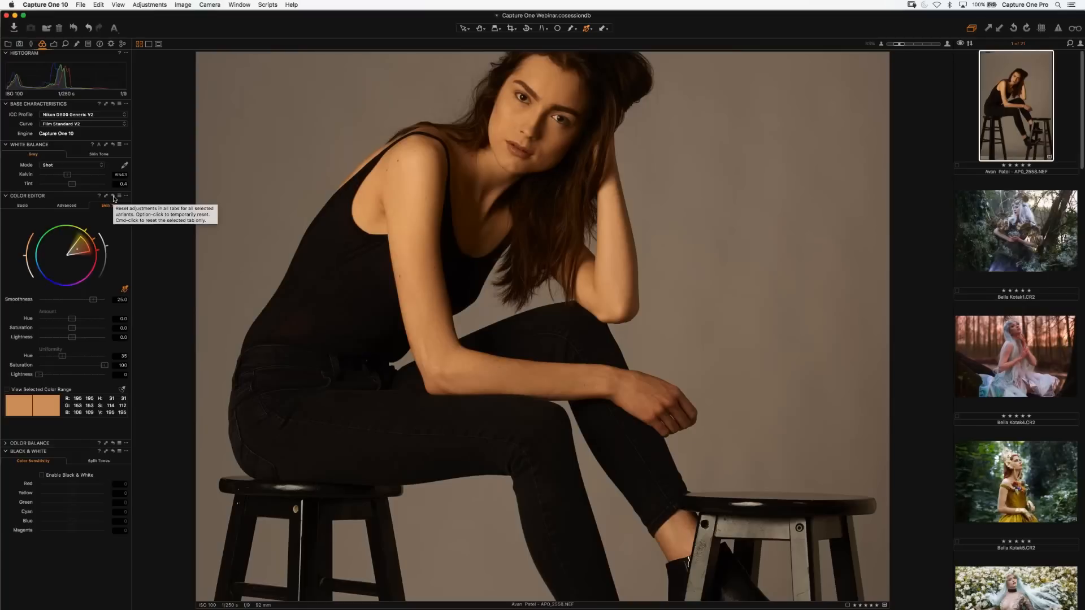
Reset the Color Editor adjustments on the seated woman's portrait.
{"action": "left_click", "coordinate": [114, 196]}
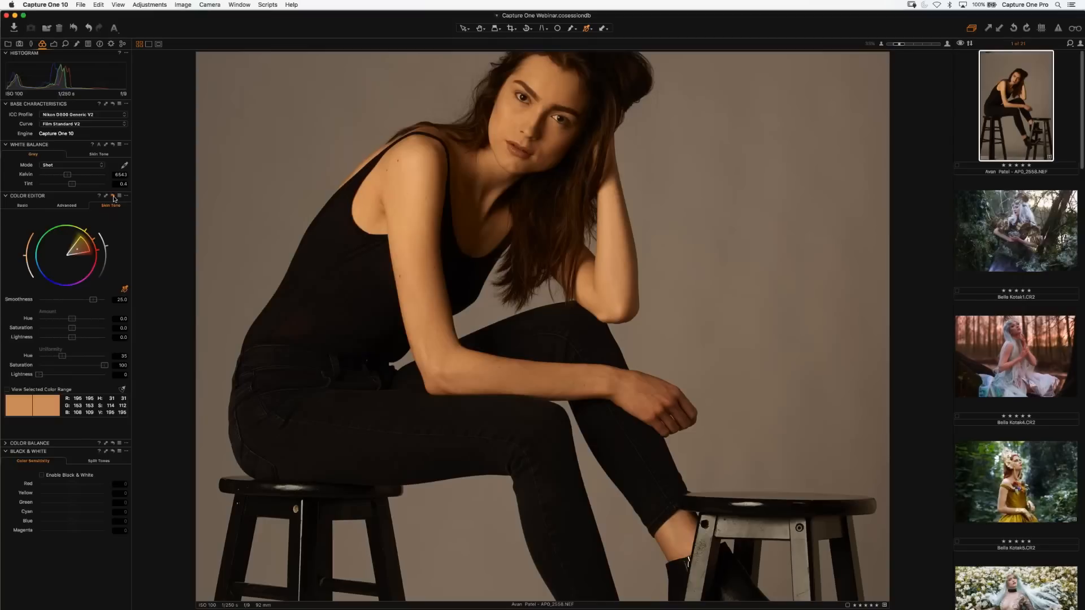
{"action": "left_click", "coordinate": [114, 197]}
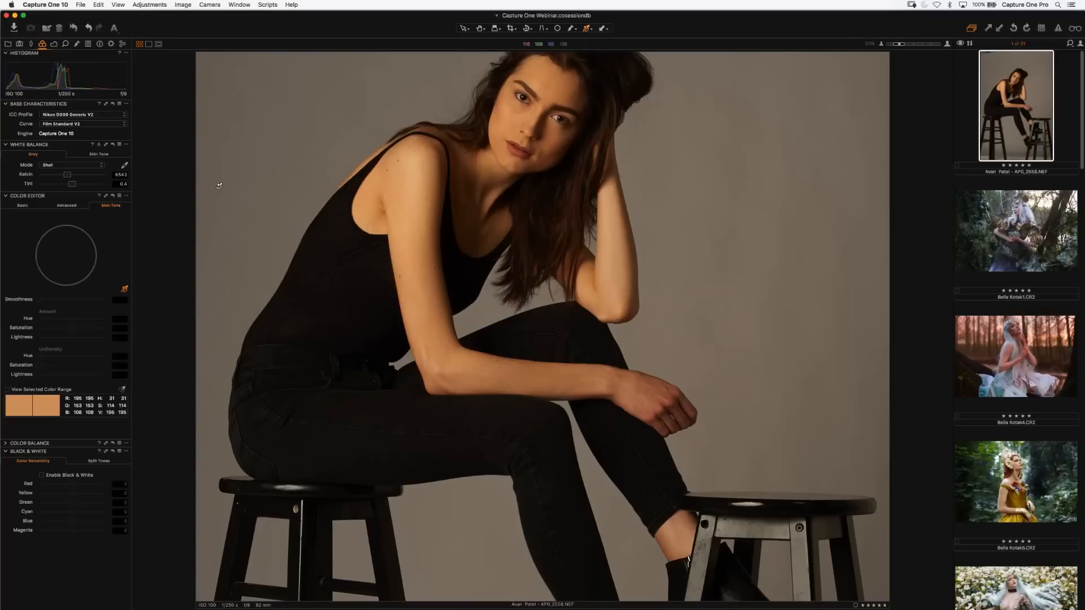
Create a local adjustment layer named Fixing the hand and invert its empty mask to cover the whole image.
{"action": "left_click", "coordinate": [77, 44]}
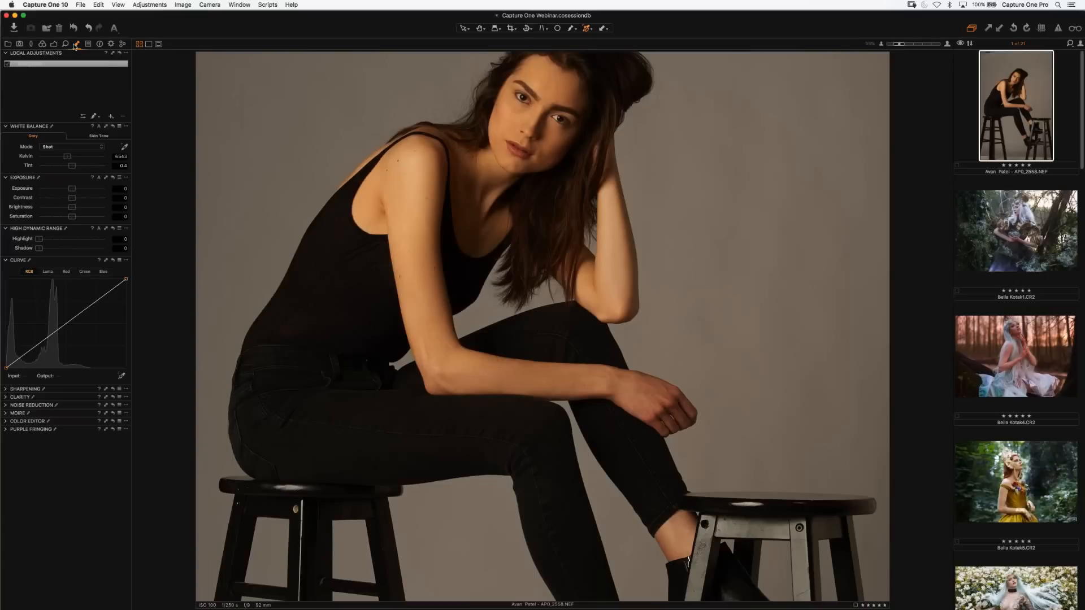
{"action": "left_click", "coordinate": [111, 116]}
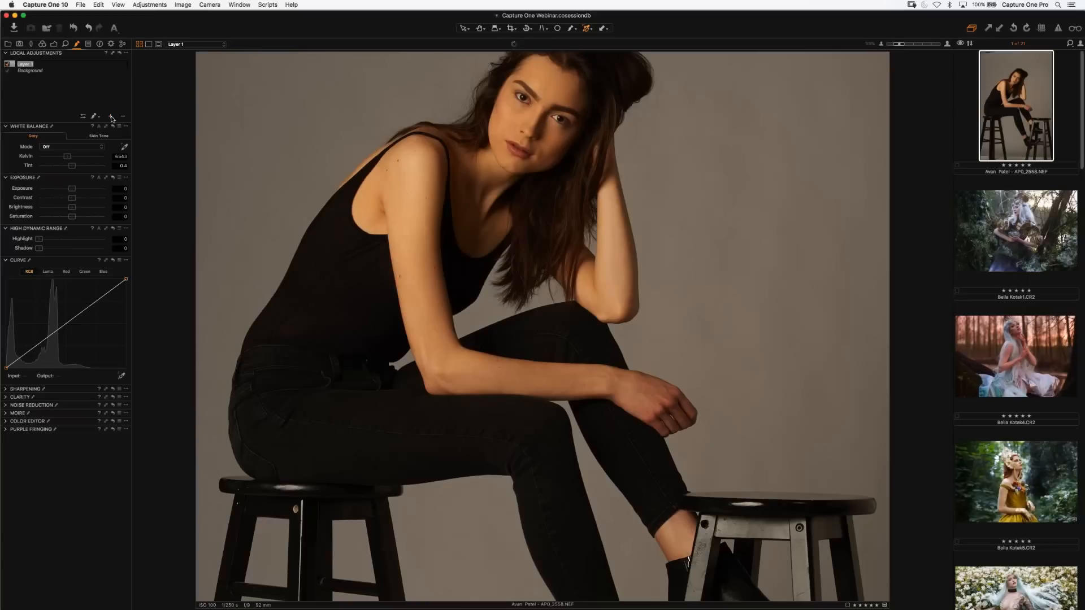
{"action": "type", "text": "Fixing the hand"}
{"action": "key", "text": "Return"}
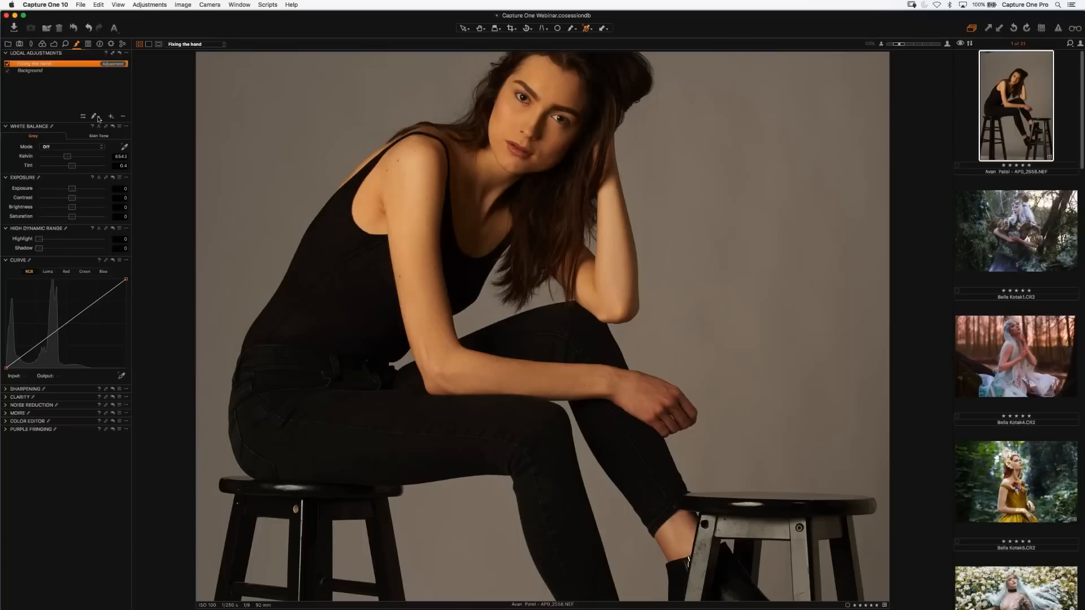
{"action": "right_click", "coordinate": [59, 68]}
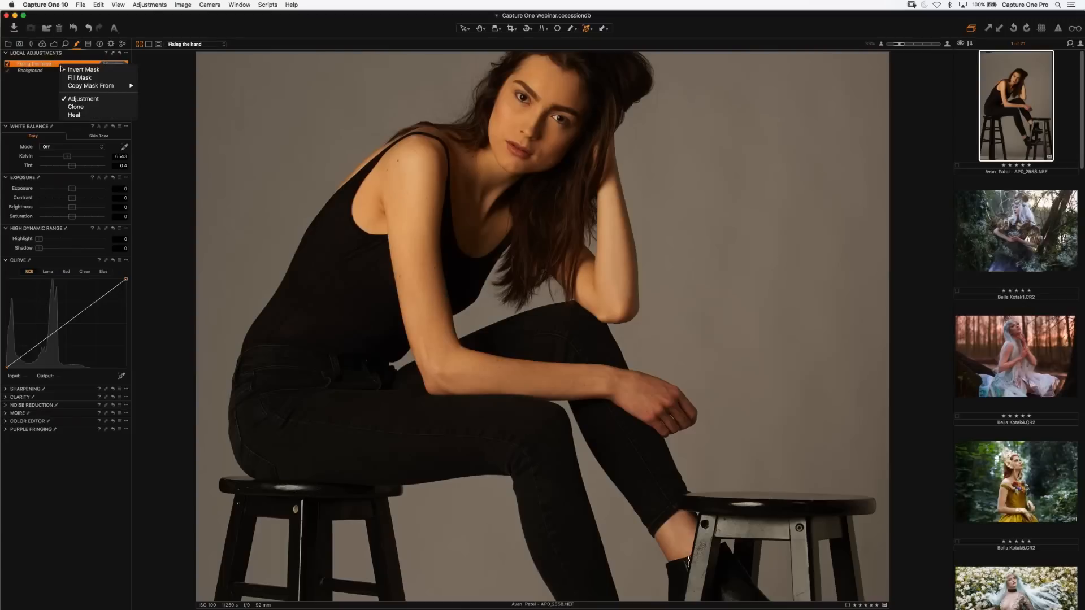
{"action": "left_click", "coordinate": [69, 70]}
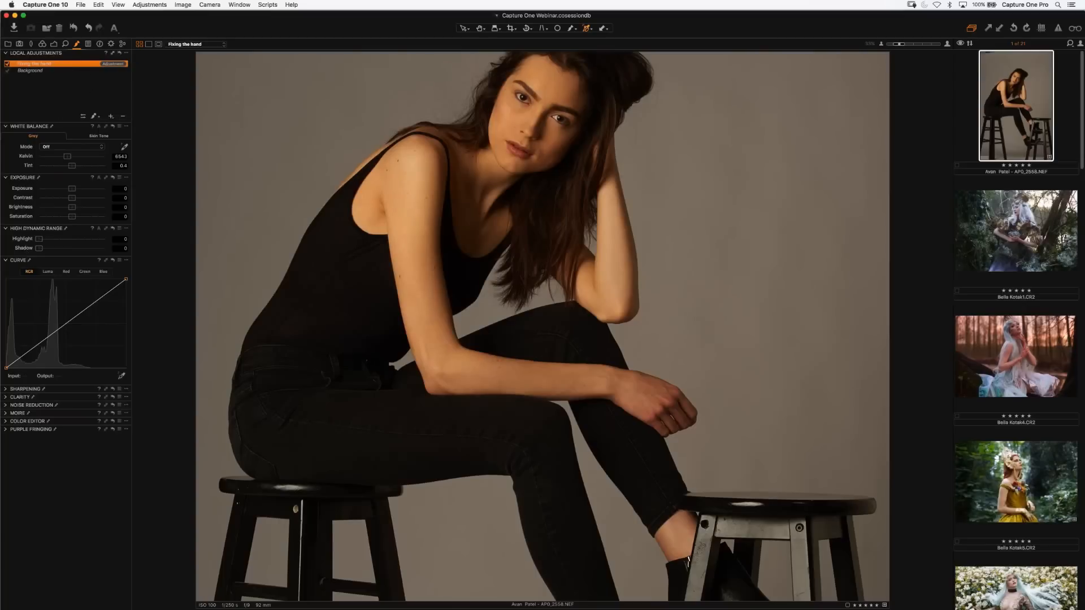
Switch the layer's Color Editor to Skin Tone and sample the woman's upper arm as the reference color.
{"action": "left_click", "coordinate": [6, 422]}
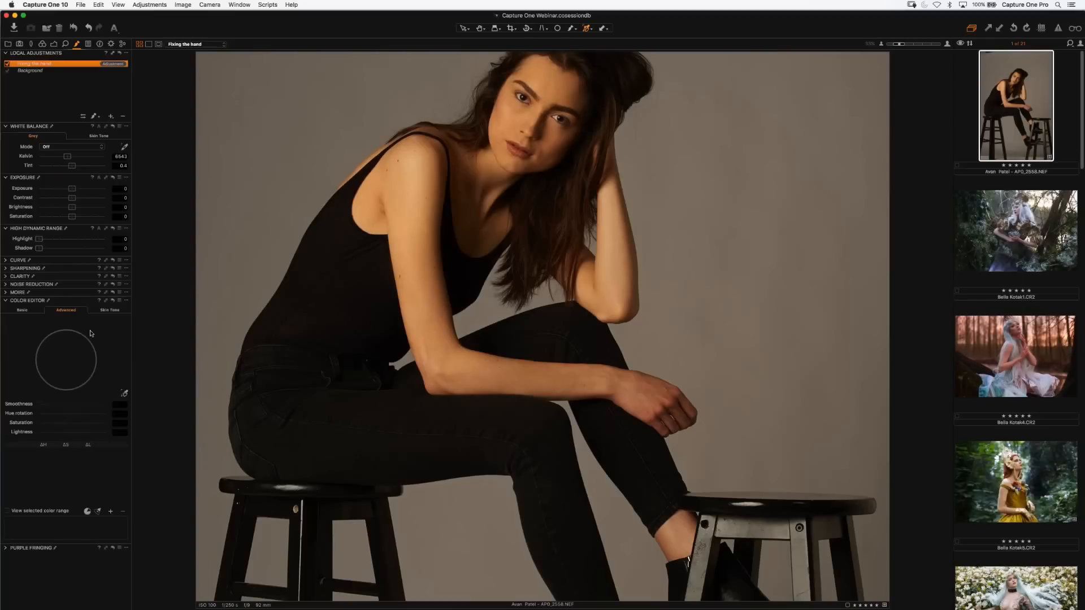
{"action": "left_click", "coordinate": [110, 311]}
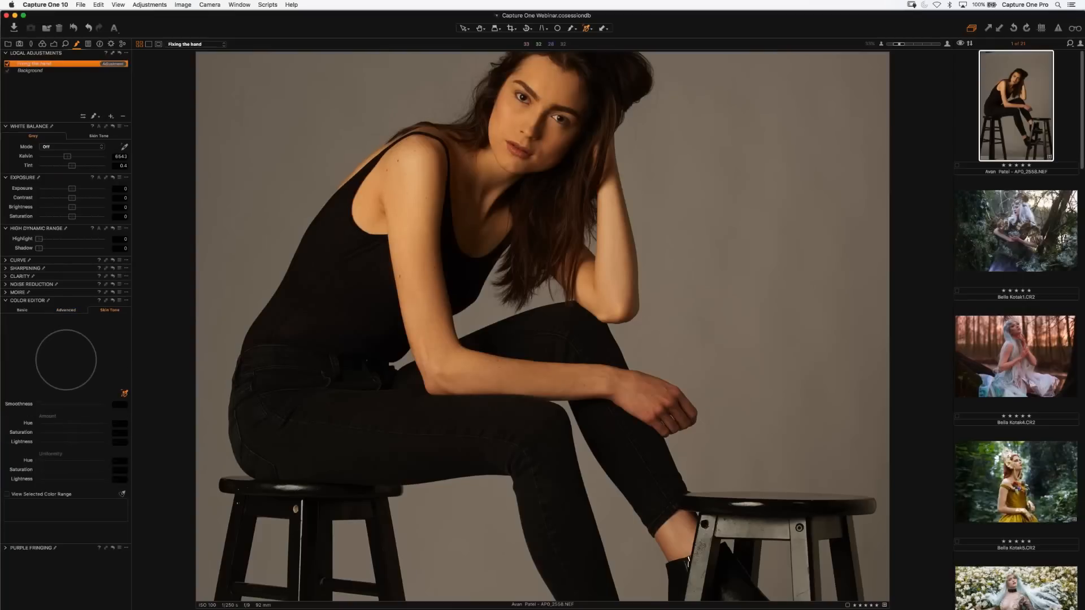
{"action": "left_click", "coordinate": [428, 310]}
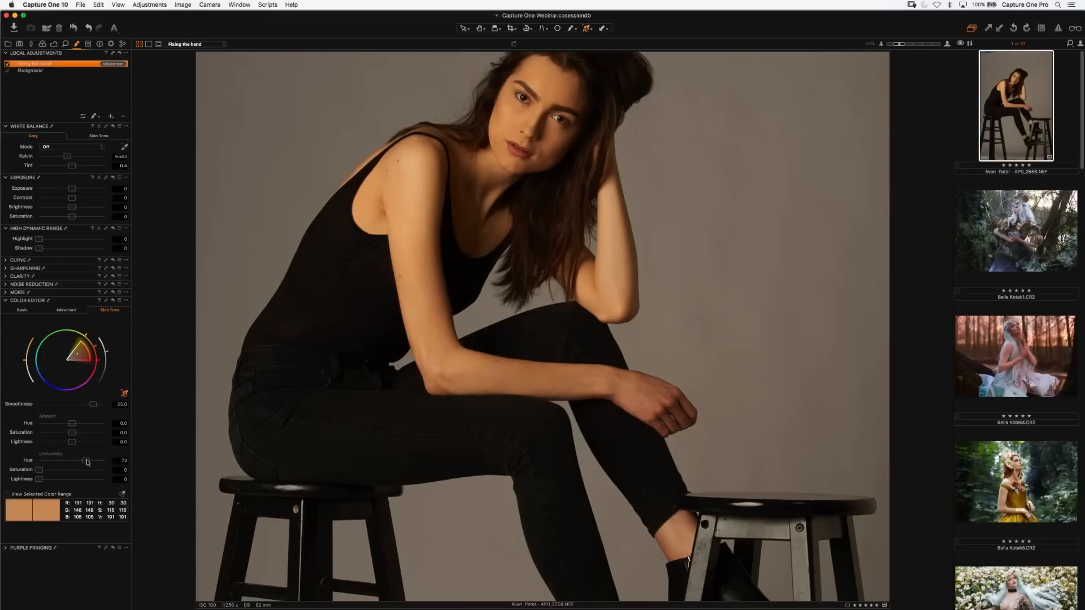
Set the layer's skin tone hue uniformity to 74 and saturation uniformity to 40.
{"action": "mouse_move", "coordinate": [88, 461]}
{"action": "left_mouse_down"}
{"action": "mouse_move", "coordinate": [116, 461]}
{"action": "mouse_move", "coordinate": [87, 461]}
{"action": "left_mouse_up"}
{"action": "left_click", "coordinate": [68, 471]}
{"action": "left_click_drag", "start_coordinate": [69, 472], "coordinate": [65, 471]}
Invert the layer's mask to clear it and paint the adjustment onto the resting hand with a smaller, lower-flow brush.
{"action": "right_click", "coordinate": [45, 66]}
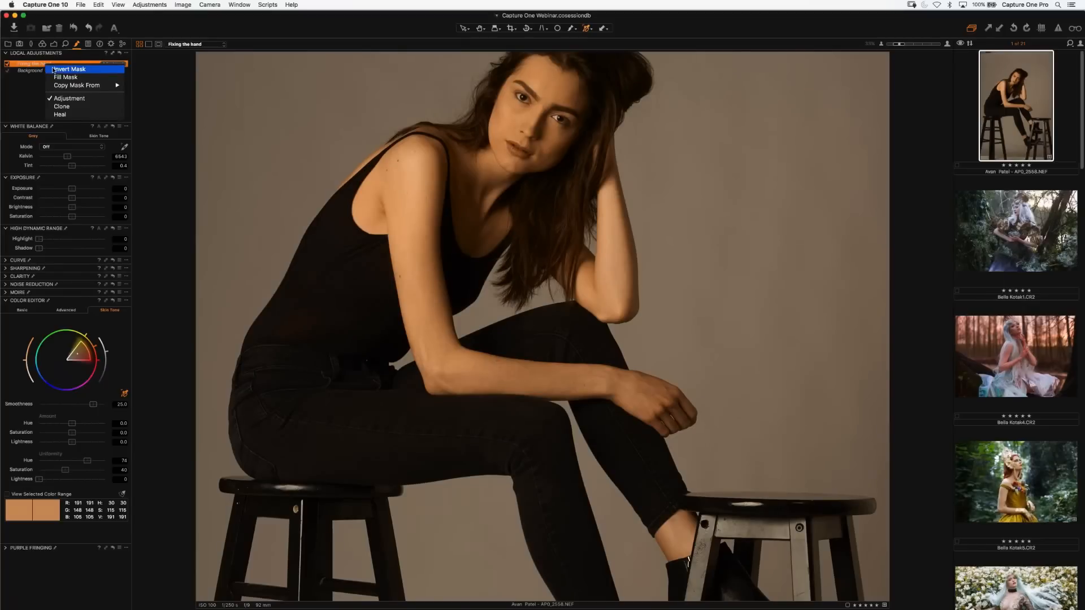
{"action": "left_click", "coordinate": [53, 69]}
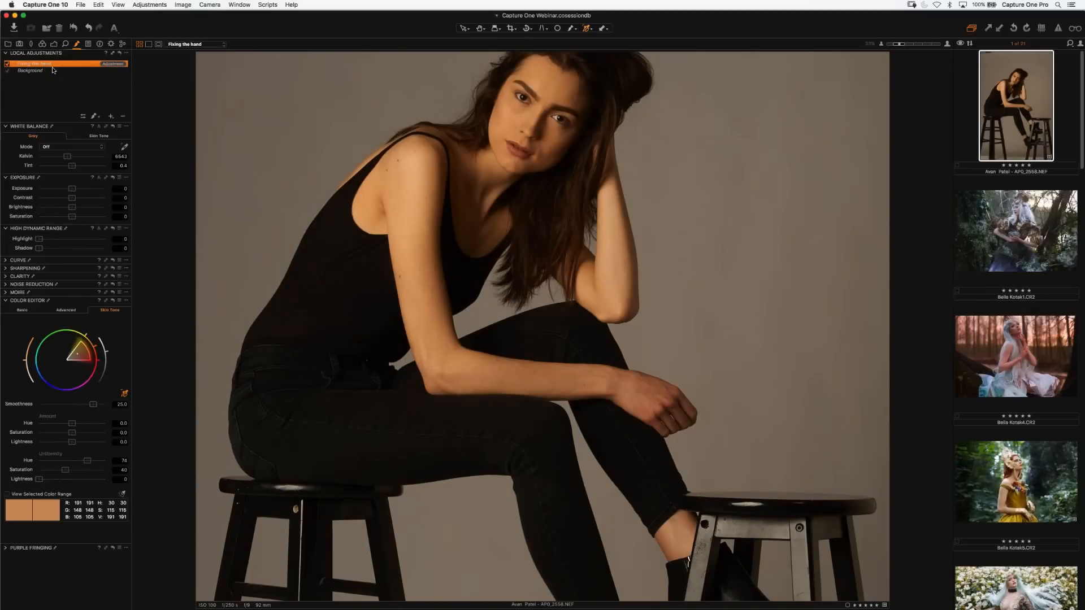
{"action": "left_click", "coordinate": [94, 117]}
{"action": "right_click", "coordinate": [682, 398]}
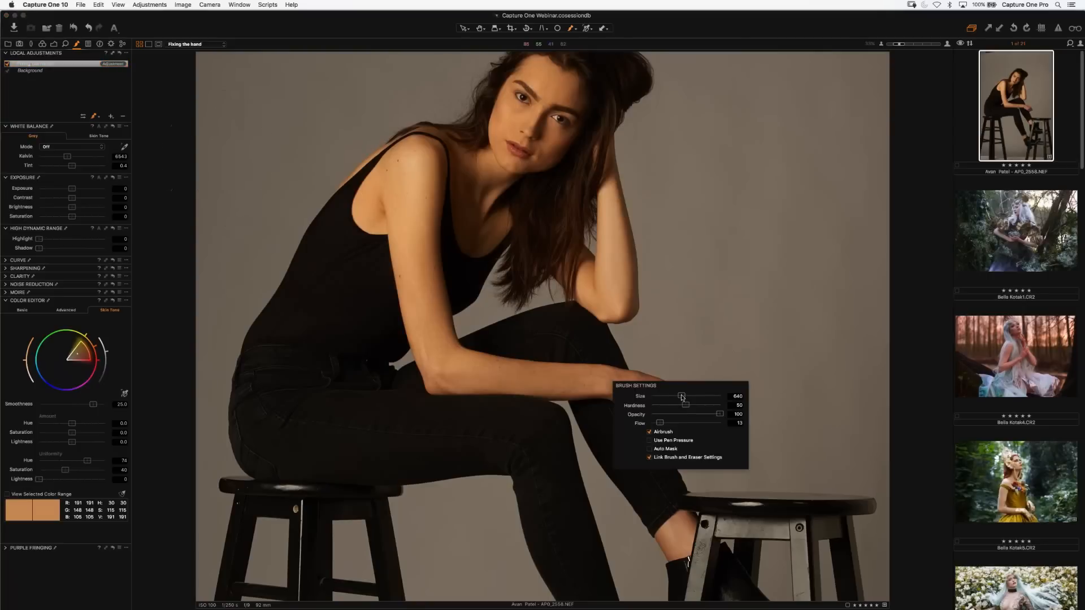
{"action": "left_click_drag", "start_coordinate": [682, 397], "coordinate": [677, 395]}
{"action": "left_click_drag", "start_coordinate": [659, 424], "coordinate": [658, 423]}
{"action": "mouse_move", "coordinate": [609, 399]}
{"action": "left_mouse_down"}
{"action": "mouse_move", "coordinate": [664, 411]}
{"action": "mouse_move", "coordinate": [688, 399]}
{"action": "mouse_move", "coordinate": [678, 391]}
{"action": "mouse_move", "coordinate": [639, 385]}
{"action": "mouse_move", "coordinate": [674, 419]}
{"action": "mouse_move", "coordinate": [689, 412]}
{"action": "mouse_move", "coordinate": [684, 394]}
{"action": "mouse_move", "coordinate": [633, 384]}
{"action": "mouse_move", "coordinate": [633, 403]}
{"action": "mouse_move", "coordinate": [676, 422]}
{"action": "mouse_move", "coordinate": [690, 408]}
{"action": "mouse_move", "coordinate": [760, 435]}
{"action": "mouse_move", "coordinate": [700, 435]}
{"action": "mouse_move", "coordinate": [648, 389]}
{"action": "mouse_move", "coordinate": [685, 426]}
{"action": "left_mouse_up"}
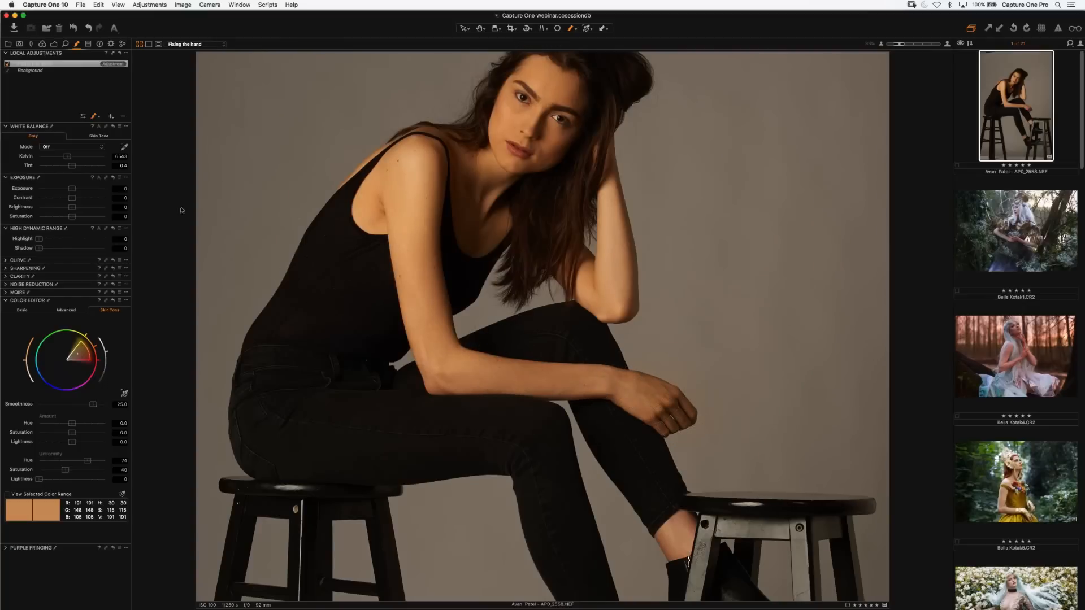
Compare the hand with the Fixing the hand layer off and on, and get the mask brush ready for refinement.
{"action": "left_click", "coordinate": [7, 65]}
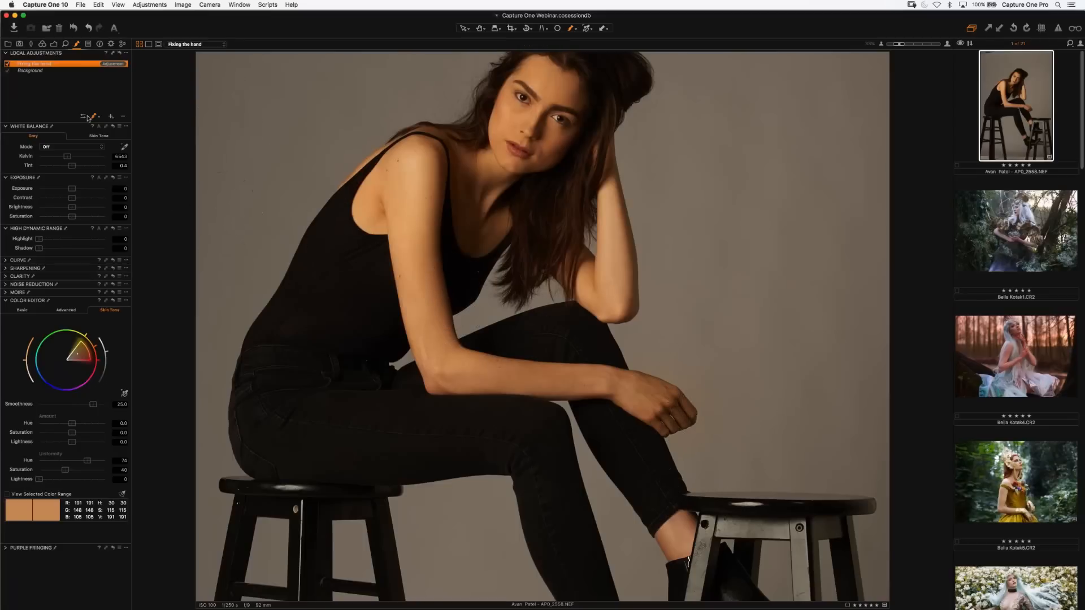
{"action": "left_click", "coordinate": [97, 118]}
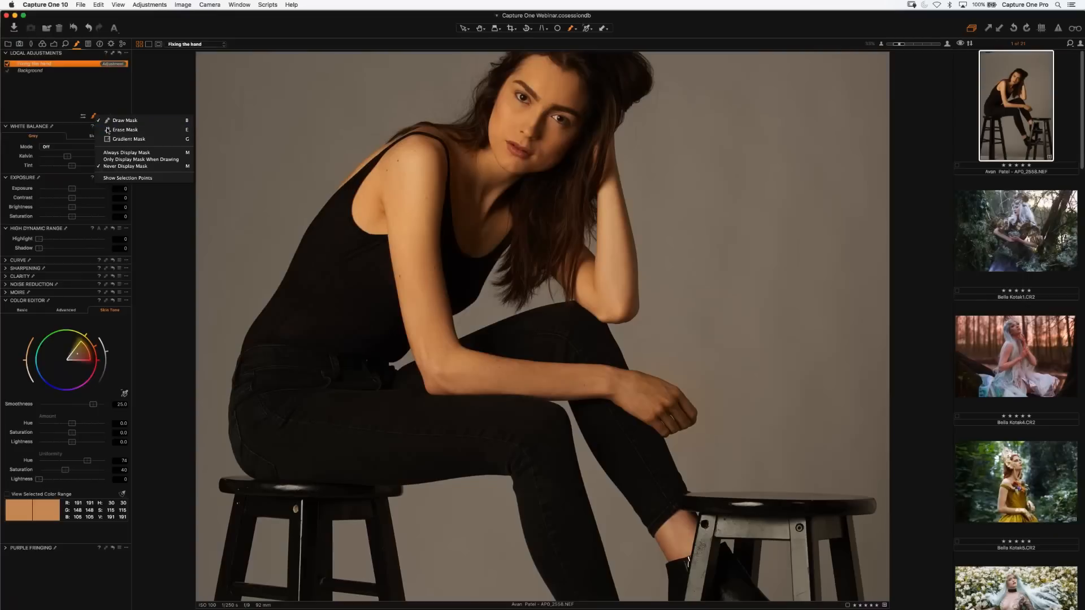
{"action": "left_click", "coordinate": [122, 121]}
{"action": "left_click", "coordinate": [86, 118]}
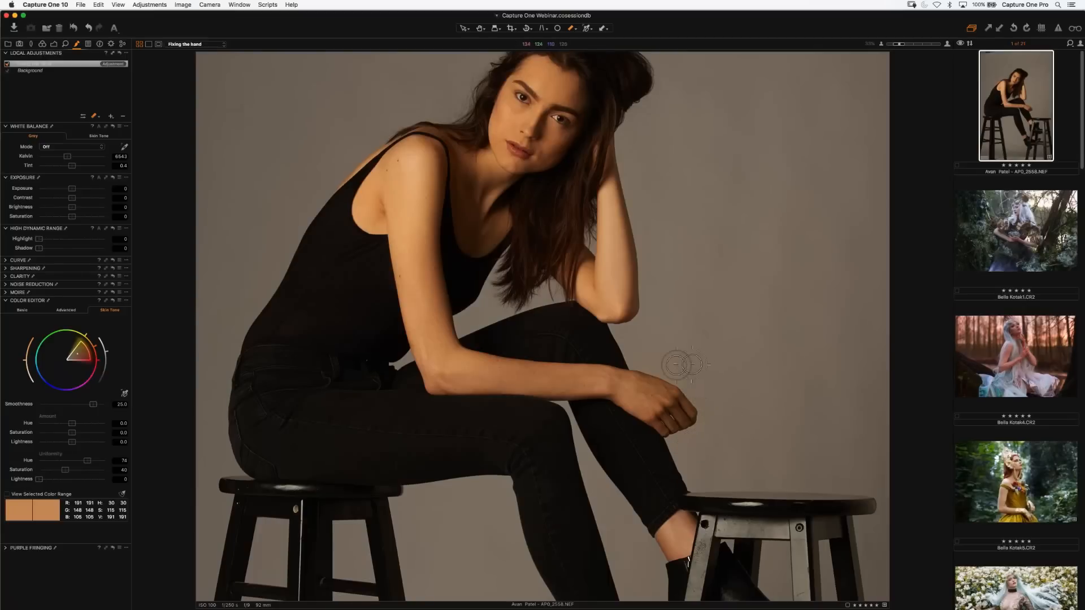
Inspect the hand's mask overlay, limit its display to when drawing, and erase along the background beside the hand.
{"action": "left_click", "coordinate": [97, 117]}
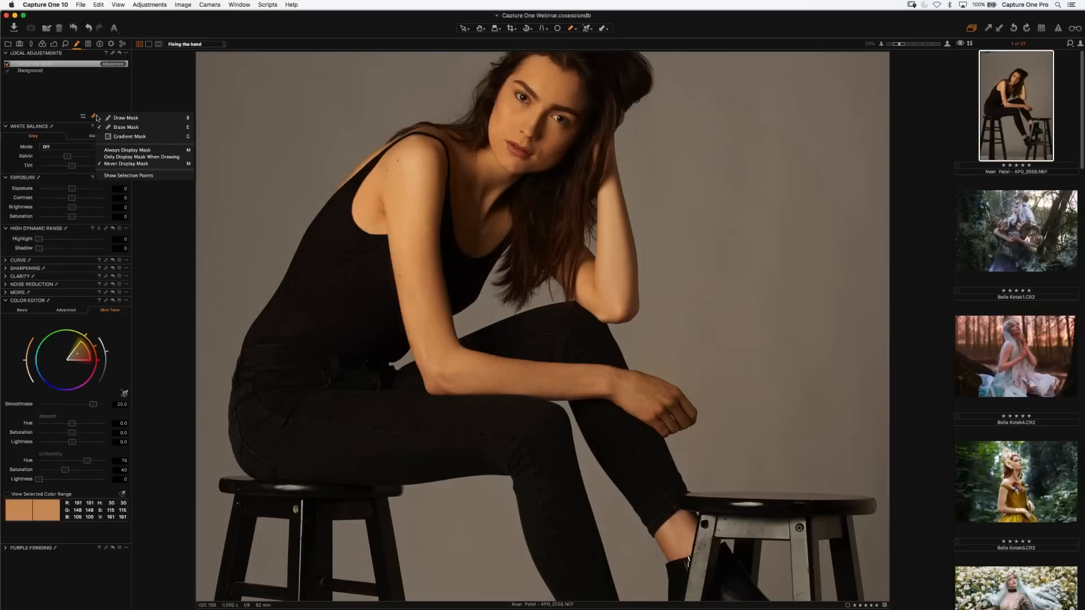
{"action": "left_click", "coordinate": [115, 151]}
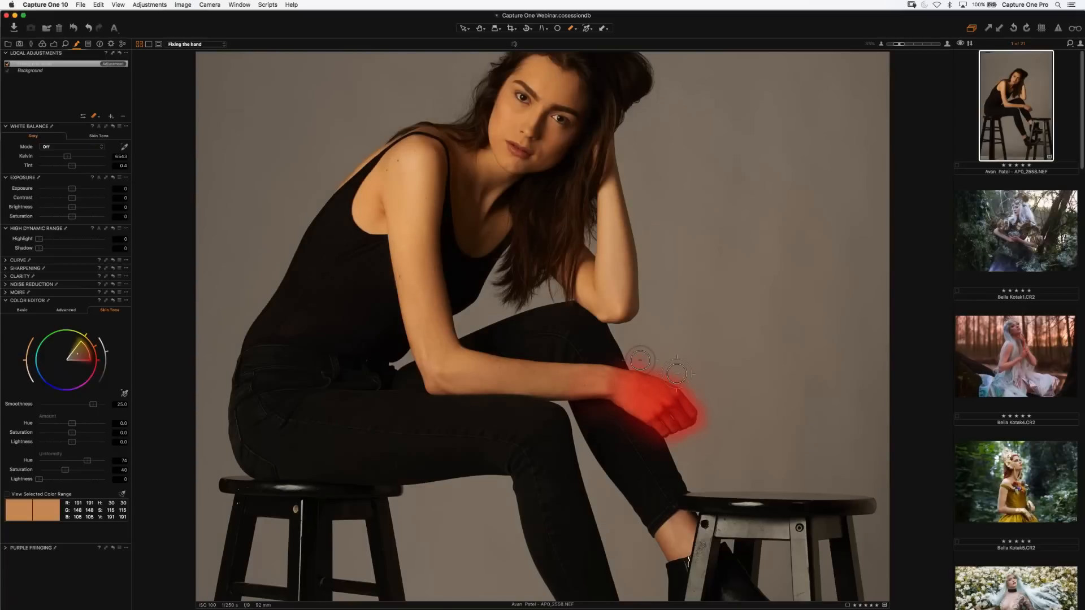
{"action": "left_click", "coordinate": [99, 118]}
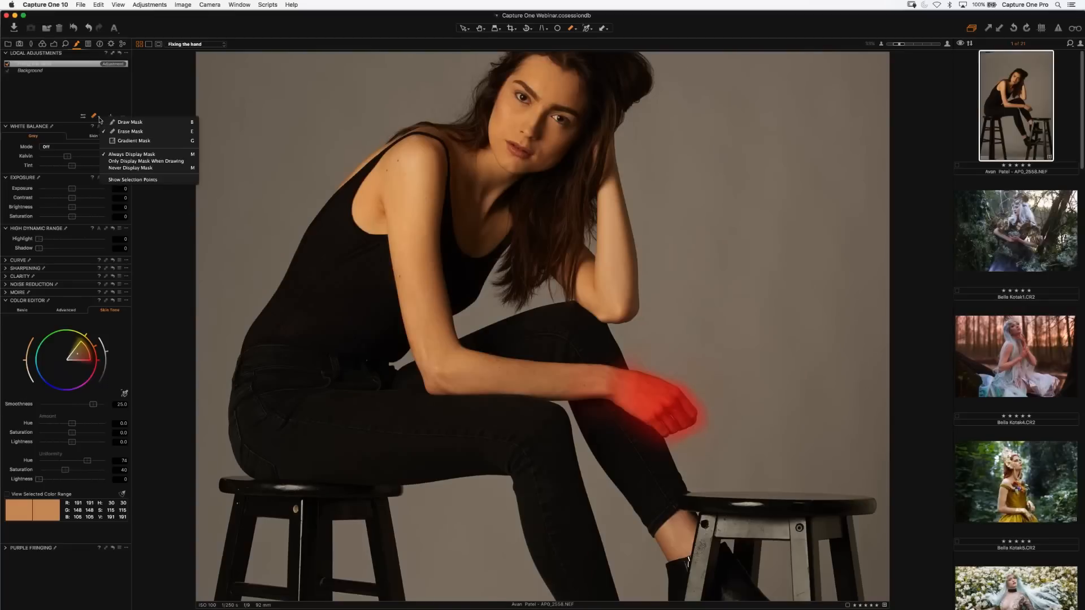
{"action": "left_click", "coordinate": [117, 162]}
{"action": "mouse_move", "coordinate": [717, 398]}
{"action": "left_mouse_down"}
{"action": "mouse_move", "coordinate": [709, 428]}
{"action": "mouse_move", "coordinate": [713, 414]}
{"action": "mouse_move", "coordinate": [684, 387]}
{"action": "mouse_move", "coordinate": [690, 374]}
{"action": "mouse_move", "coordinate": [628, 351]}
{"action": "mouse_move", "coordinate": [709, 429]}
{"action": "mouse_move", "coordinate": [675, 436]}
{"action": "mouse_move", "coordinate": [678, 449]}
{"action": "mouse_move", "coordinate": [727, 368]}
{"action": "mouse_move", "coordinate": [717, 322]}
{"action": "left_mouse_up"}
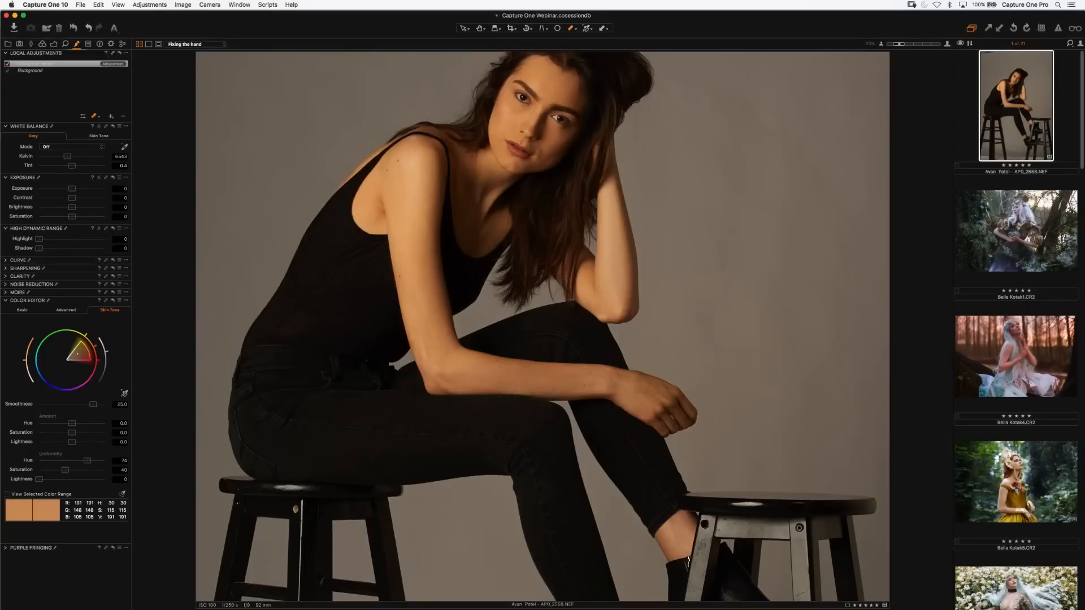
Toggle the Fixing the hand layer to compare the hand's color and reframe the portrait to show her whole head.
{"action": "left_click", "coordinate": [10, 65]}
{"action": "left_click_drag", "start_coordinate": [683, 278], "coordinate": [683, 326]}
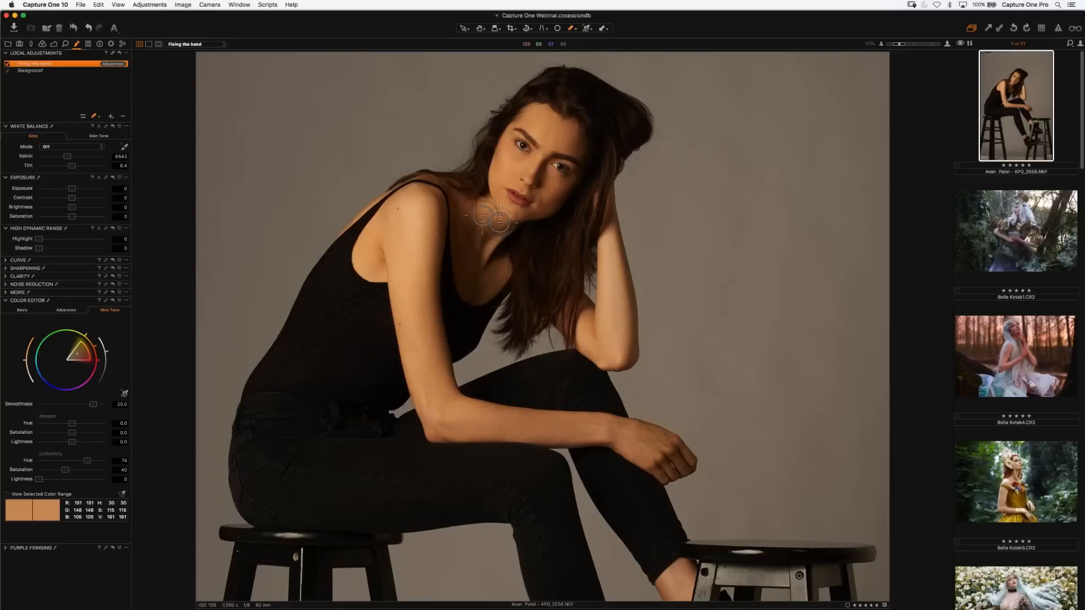
Try brightening the whole portrait with exposure values up to about 2, and reset the exposure to 0.
{"action": "left_click", "coordinate": [44, 45]}
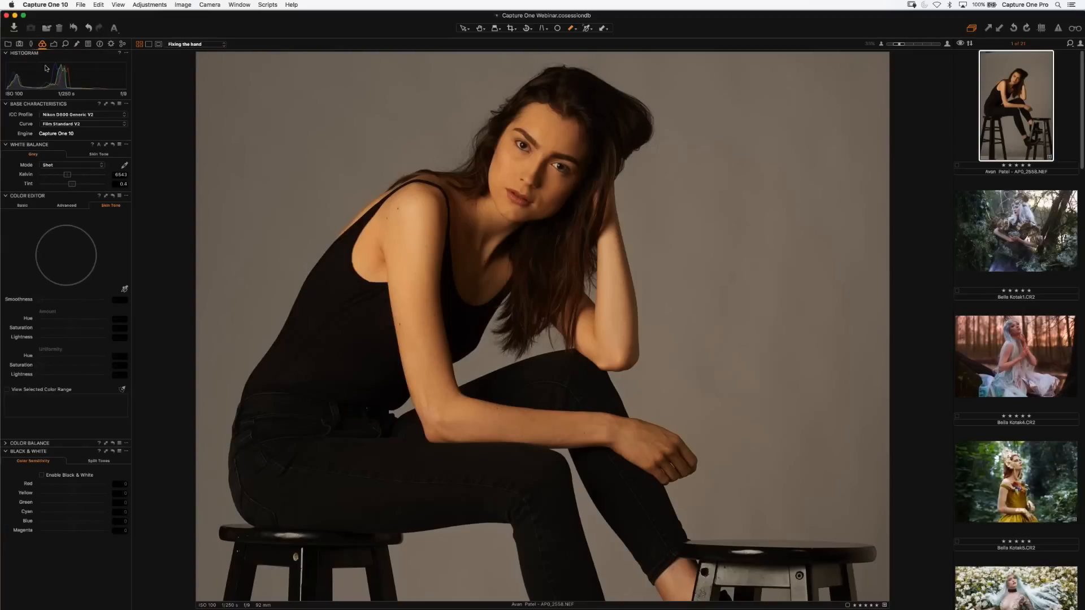
{"action": "left_click", "coordinate": [53, 45]}
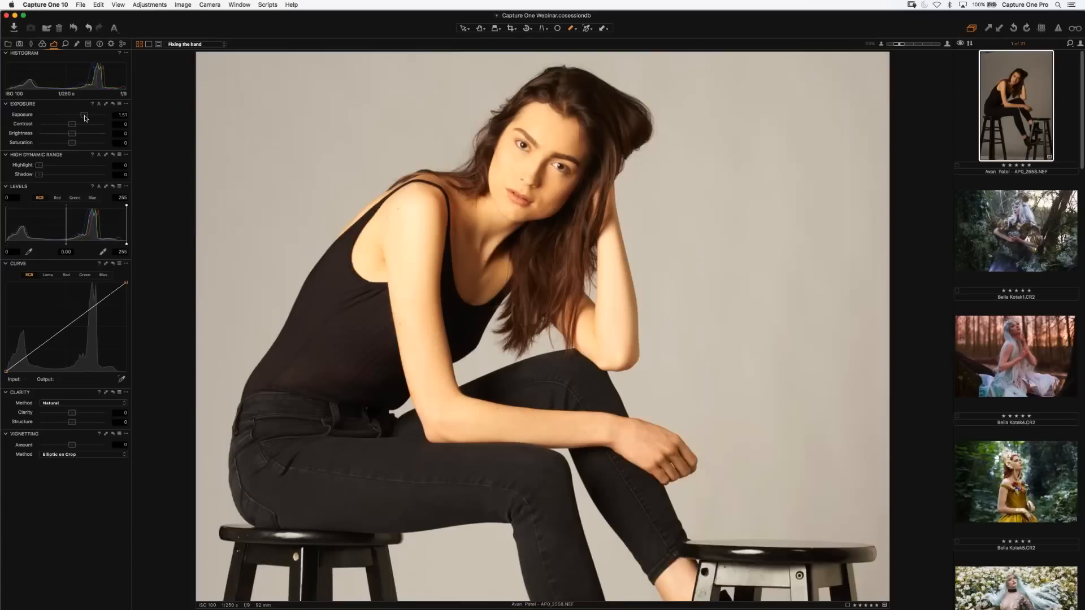
{"action": "left_click_drag", "start_coordinate": [85, 117], "coordinate": [89, 117]}
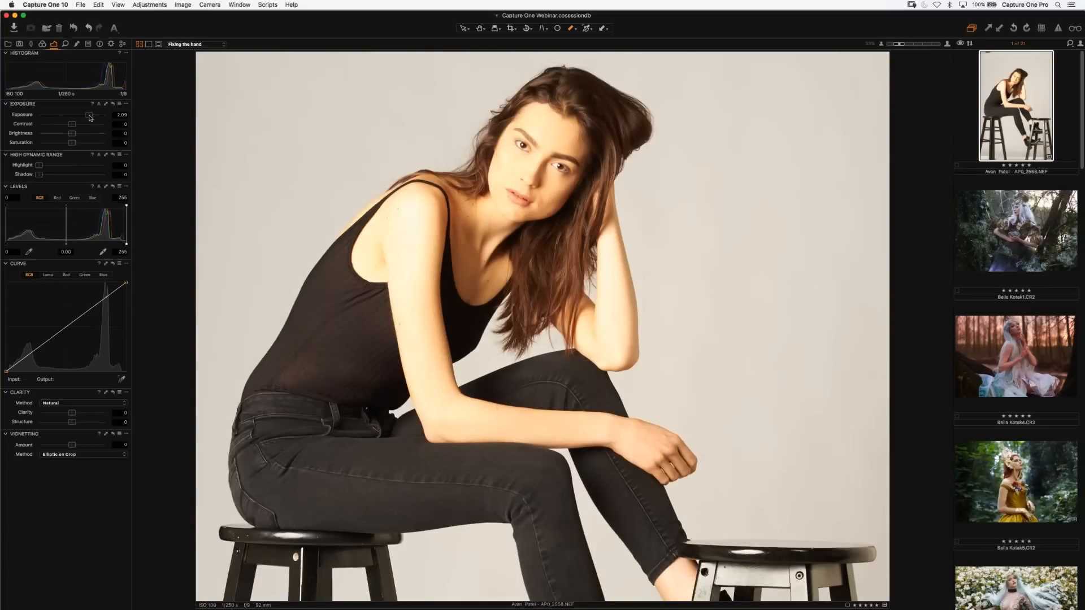
{"action": "left_click_drag", "start_coordinate": [89, 117], "coordinate": [85, 118]}
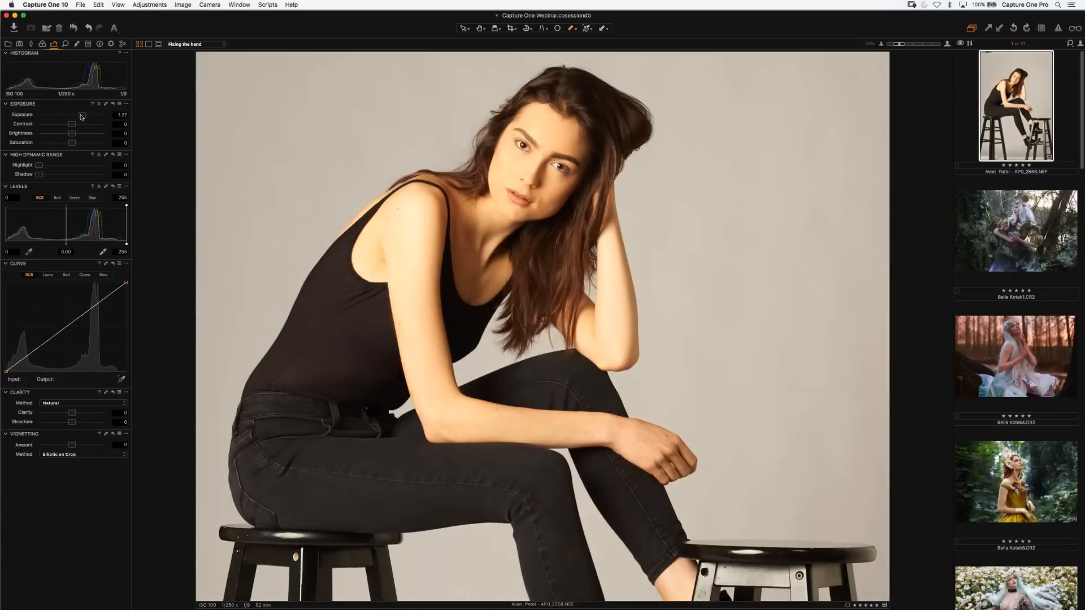
{"action": "double_click", "coordinate": [70, 115]}
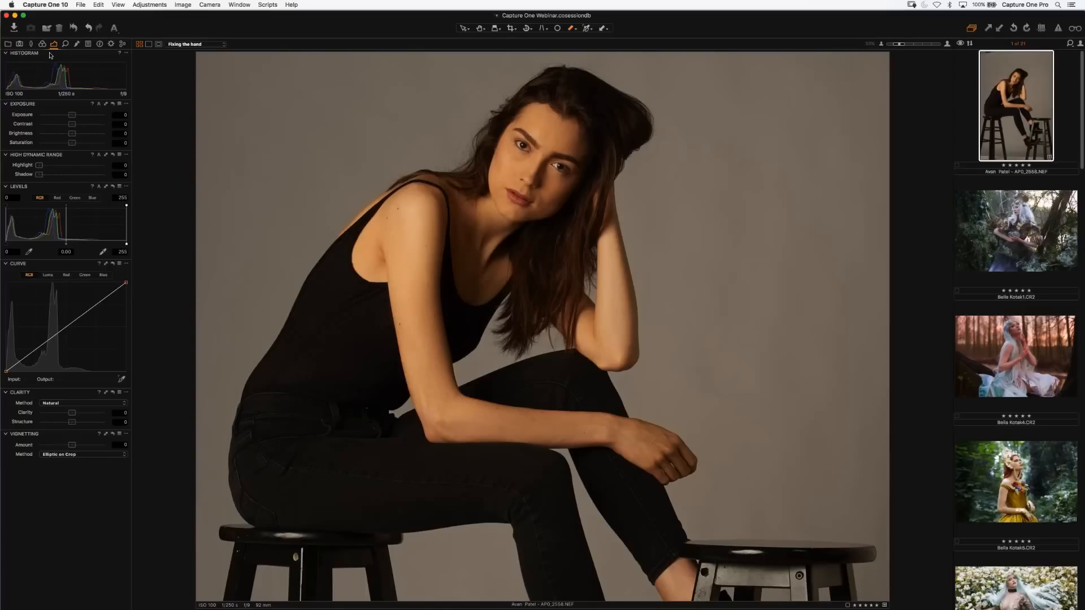
Add a new adjustment layer to the seated portrait and disable the Fixing the hand layer.
{"action": "left_click", "coordinate": [77, 44]}
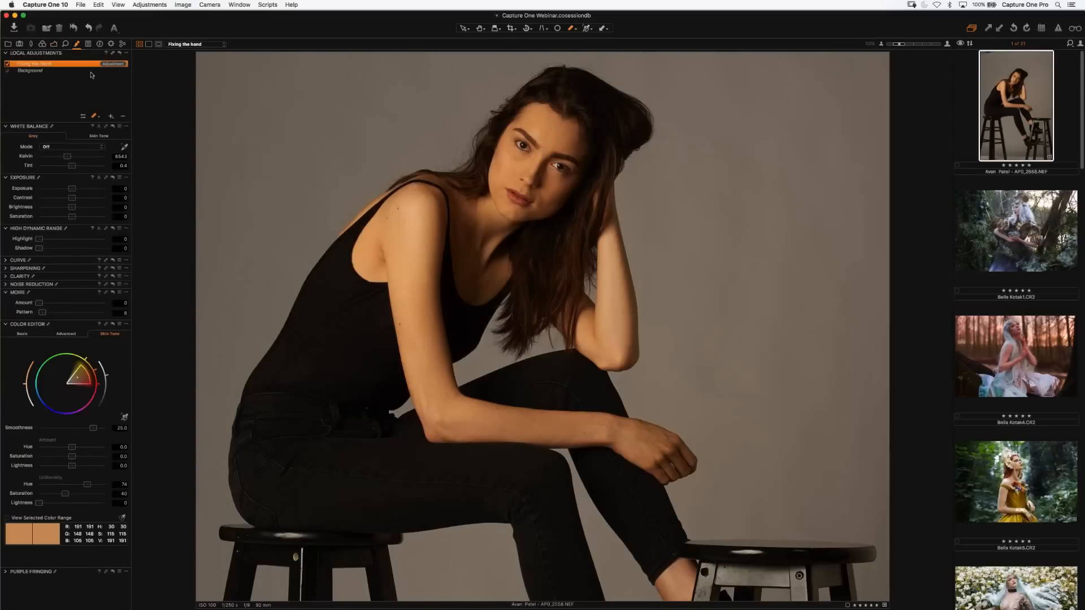
{"action": "left_click", "coordinate": [111, 117]}
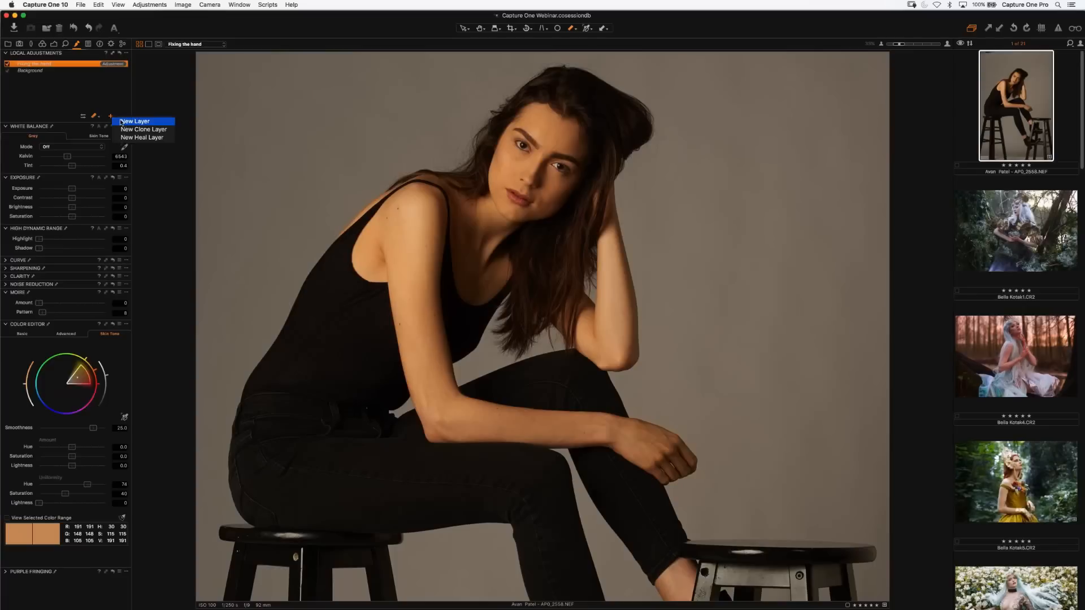
{"action": "left_click", "coordinate": [134, 122]}
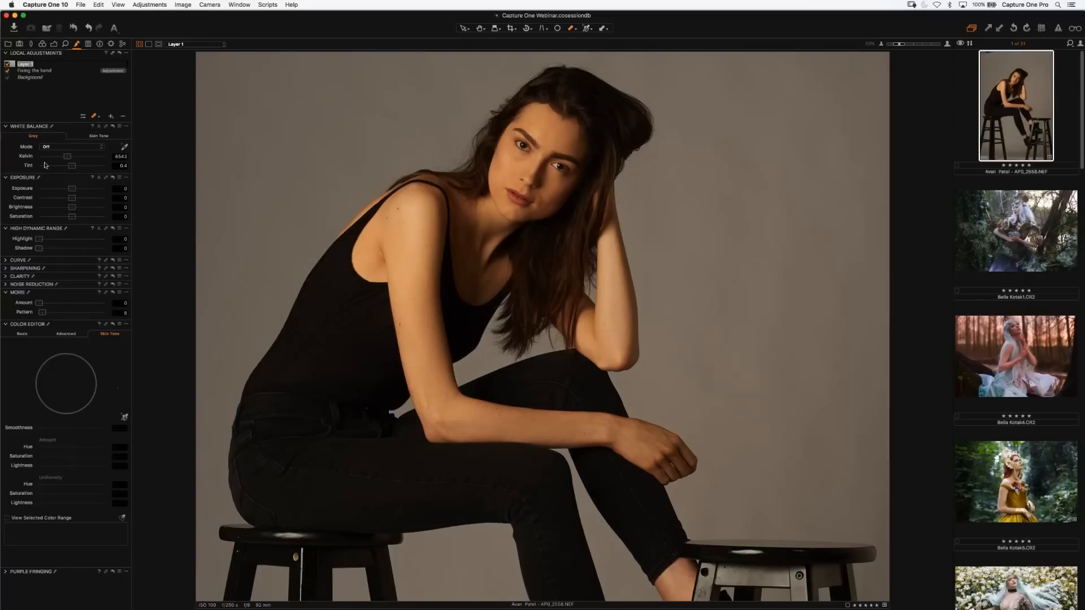
{"action": "left_click", "coordinate": [8, 72]}
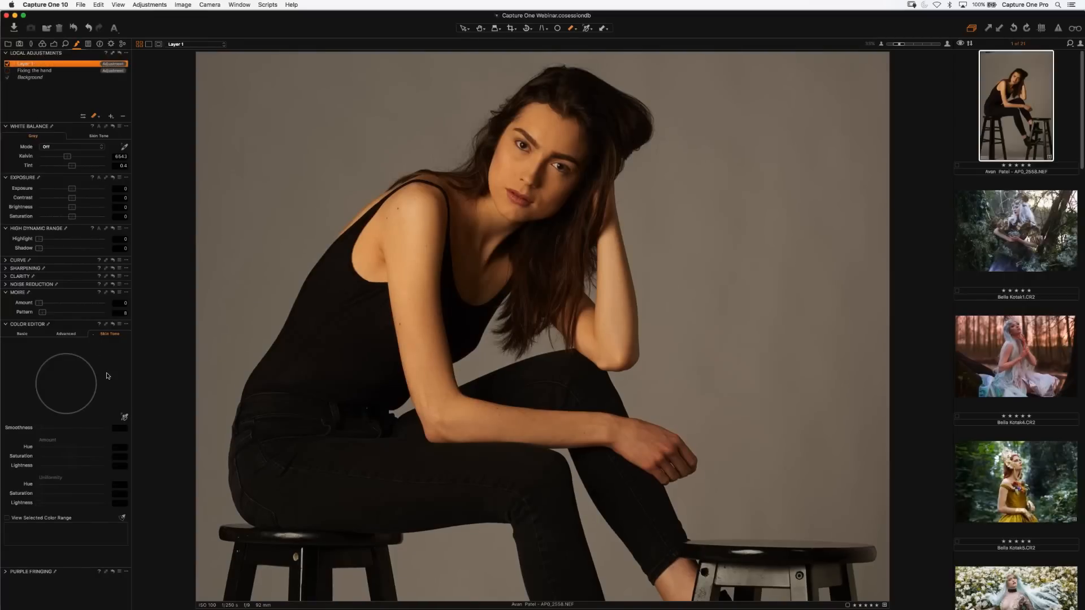
Pick the upper arm's skin tone on the new layer and set its hue uniformity to about 97.
{"action": "left_click", "coordinate": [125, 418]}
{"action": "left_click", "coordinate": [425, 334]}
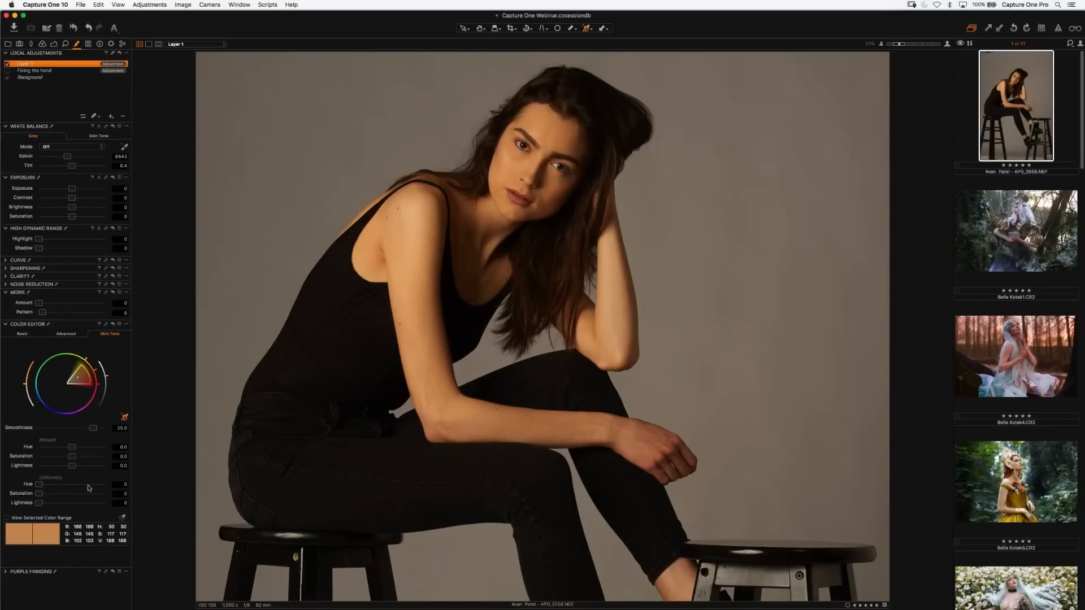
{"action": "left_click_drag", "start_coordinate": [88, 487], "coordinate": [103, 487]}
Paint the layer's mask over the resting hand and wrist, adjusting the brush size to fit the hand.
{"action": "left_click", "coordinate": [96, 120]}
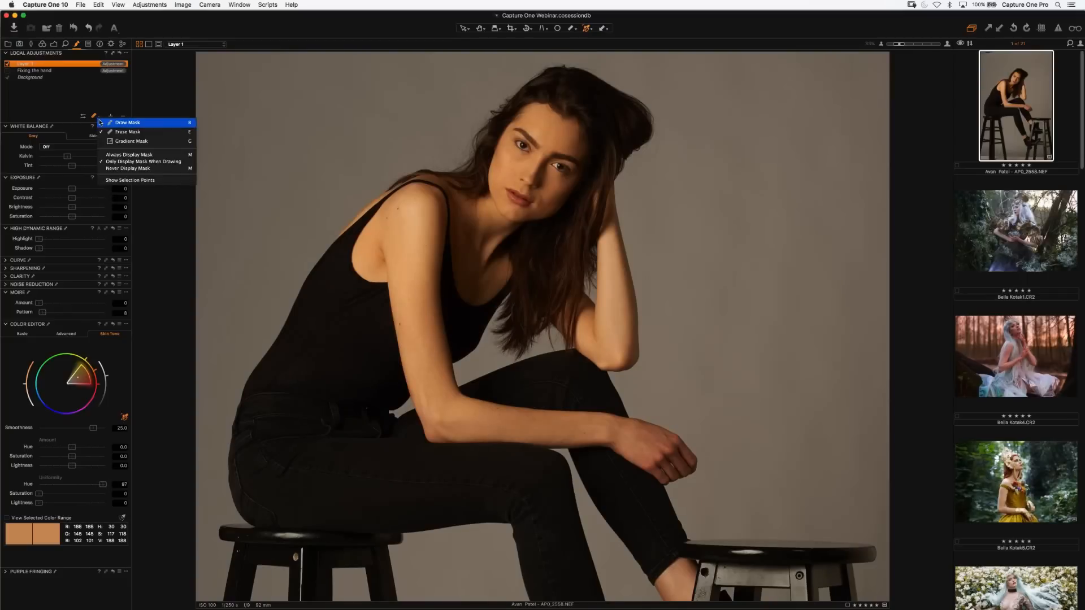
{"action": "left_click", "coordinate": [101, 127]}
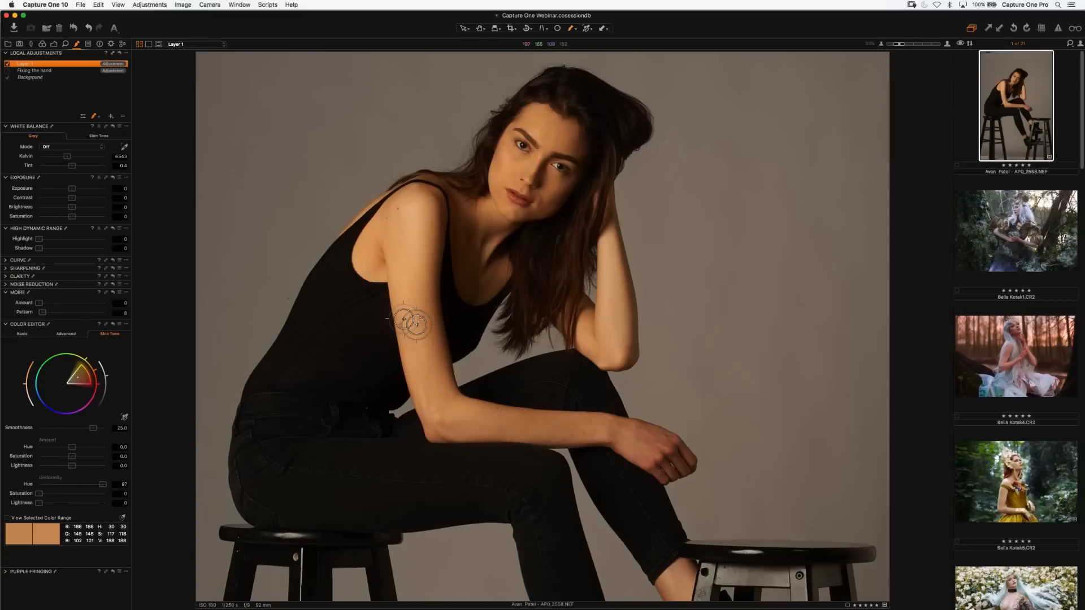
{"action": "key", "text": "bracketright"}
{"action": "key", "text": "bracketright"}
{"action": "key", "text": "bracketright"}
{"action": "key", "text": "bracketright"}
{"action": "key", "text": "bracketright"}
{"action": "key", "text": "bracketright"}
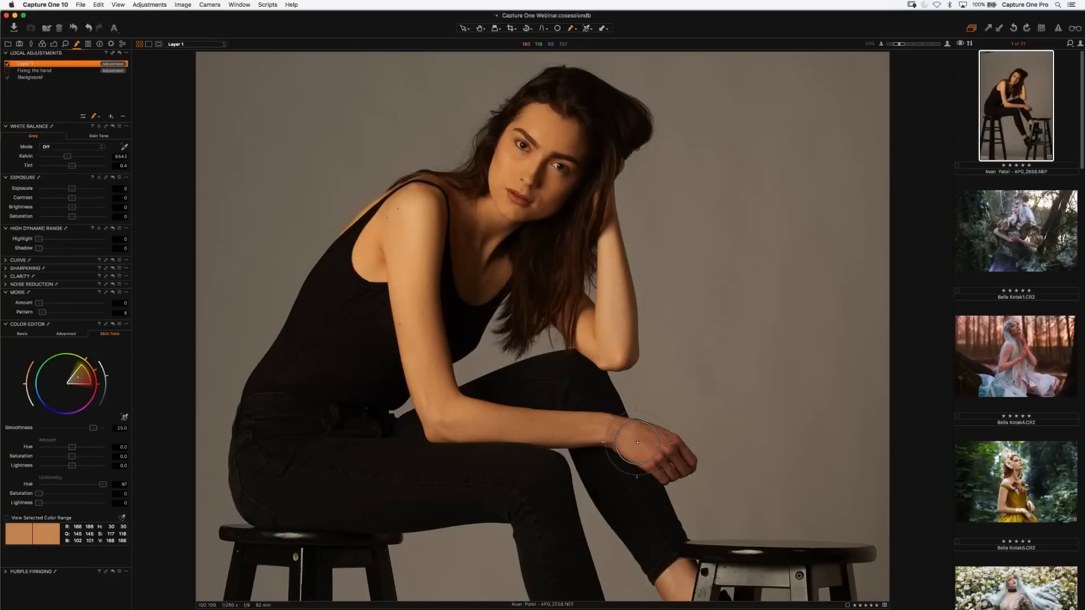
{"action": "key", "text": "bracketleft"}
{"action": "key", "text": "bracketleft"}
{"action": "key", "text": "bracketleft"}
{"action": "key", "text": "bracketleft"}
{"action": "key", "text": "bracketleft"}
{"action": "left_click", "coordinate": [637, 442]}
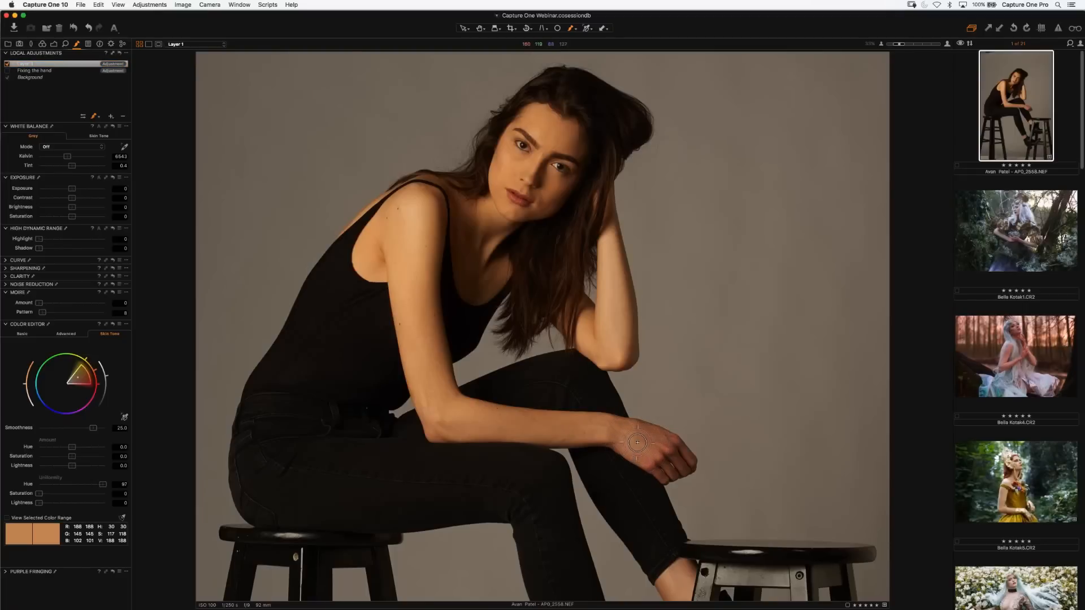
{"action": "mouse_move", "coordinate": [639, 445]}
{"action": "left_mouse_down"}
{"action": "mouse_move", "coordinate": [669, 464]}
{"action": "mouse_move", "coordinate": [617, 440]}
{"action": "mouse_move", "coordinate": [679, 469]}
{"action": "mouse_move", "coordinate": [680, 454]}
{"action": "mouse_move", "coordinate": [609, 431]}
{"action": "left_mouse_up"}
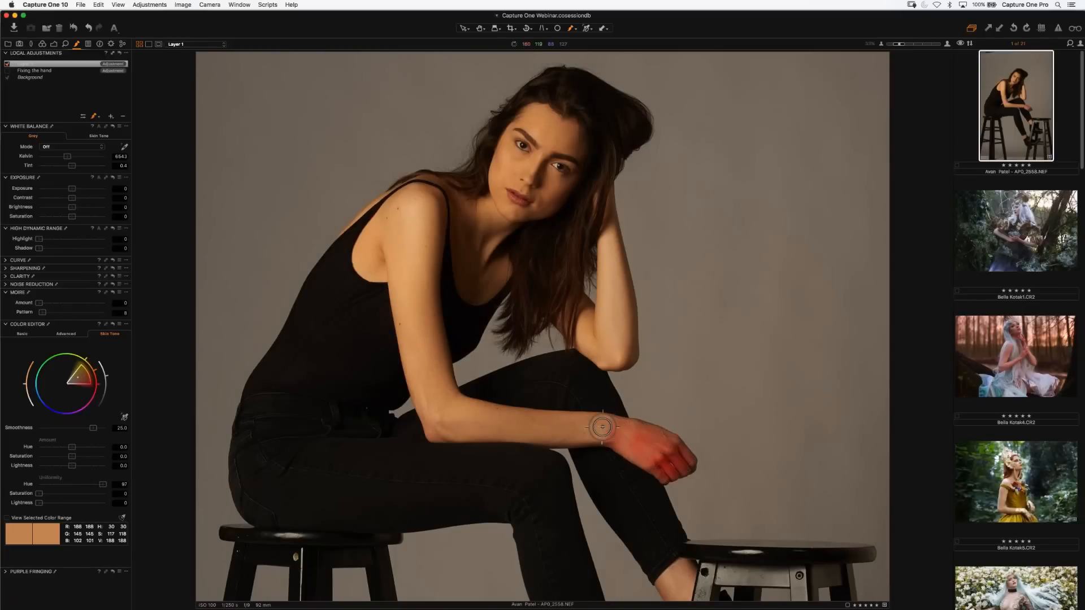
{"action": "left_click", "coordinate": [684, 460]}
{"action": "mouse_move", "coordinate": [684, 460]}
{"action": "left_mouse_down"}
{"action": "mouse_move", "coordinate": [648, 466]}
{"action": "mouse_move", "coordinate": [658, 446]}
{"action": "mouse_move", "coordinate": [646, 458]}
{"action": "mouse_move", "coordinate": [627, 431]}
{"action": "left_mouse_up"}
{"action": "mouse_move", "coordinate": [677, 473]}
{"action": "left_mouse_down"}
{"action": "mouse_move", "coordinate": [647, 461]}
{"action": "mouse_move", "coordinate": [653, 441]}
{"action": "mouse_move", "coordinate": [647, 455]}
{"action": "mouse_move", "coordinate": [611, 433]}
{"action": "mouse_move", "coordinate": [646, 459]}
{"action": "mouse_move", "coordinate": [617, 427]}
{"action": "mouse_move", "coordinate": [647, 432]}
{"action": "mouse_move", "coordinate": [689, 462]}
{"action": "mouse_move", "coordinate": [650, 444]}
{"action": "left_mouse_up"}
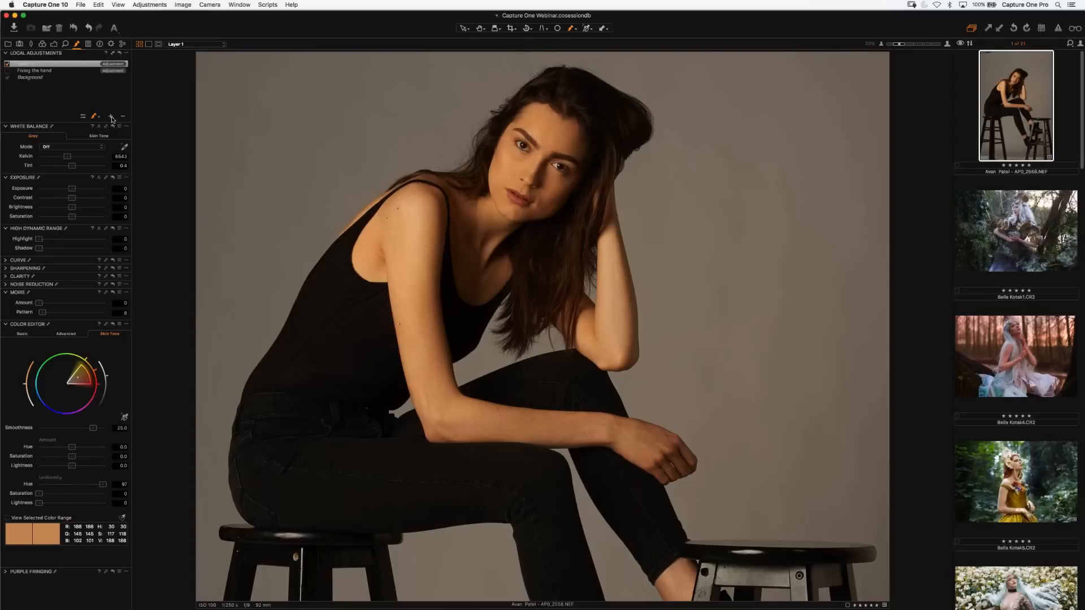
Add another layer, raise its RGB curve at input 128 to about 178, and invert its mask to cover the image.
{"action": "left_click_drag", "start_coordinate": [112, 117], "coordinate": [120, 122]}
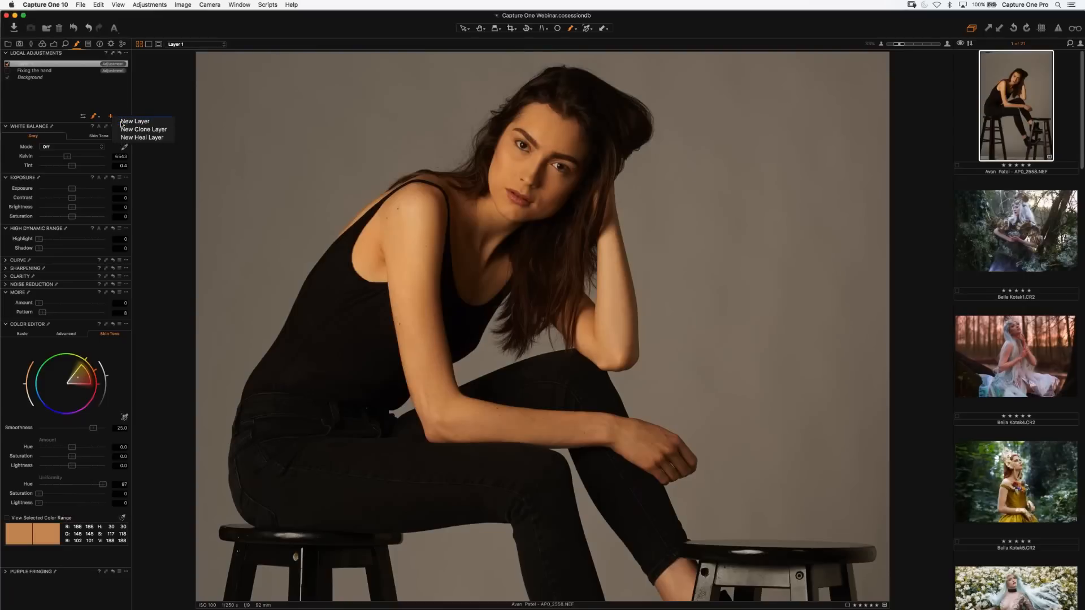
{"action": "left_click", "coordinate": [7, 260]}
{"action": "left_click_drag", "start_coordinate": [66, 256], "coordinate": [67, 240]}
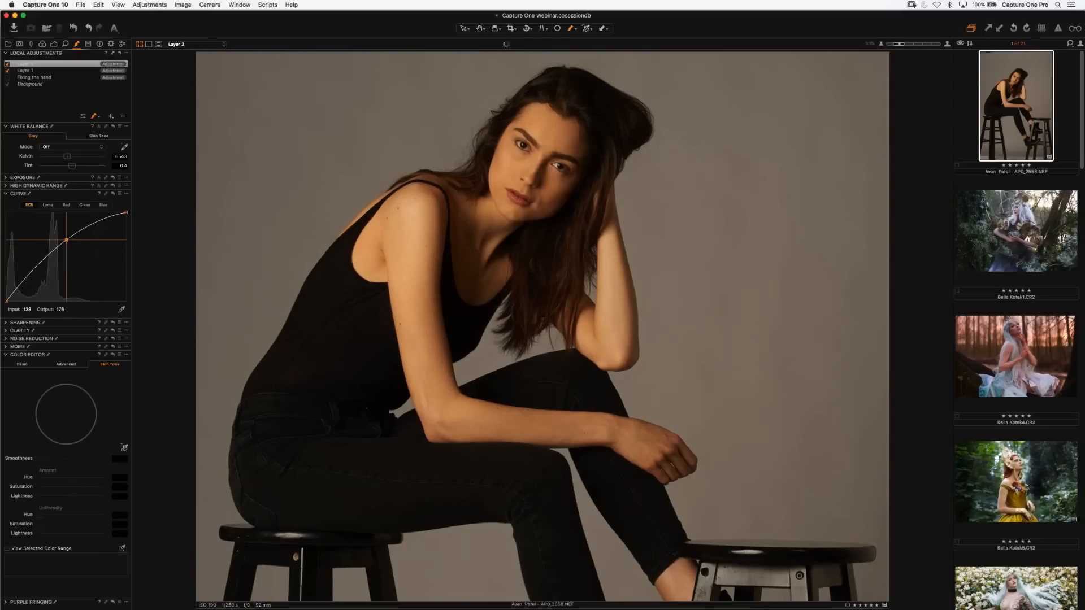
{"action": "right_click", "coordinate": [68, 66]}
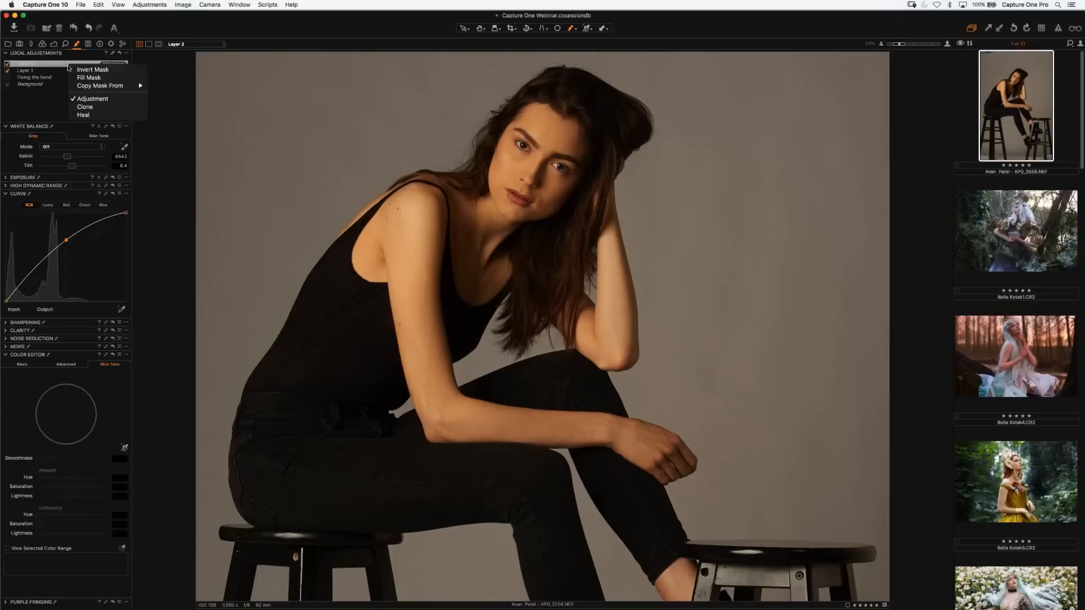
{"action": "left_click", "coordinate": [71, 70]}
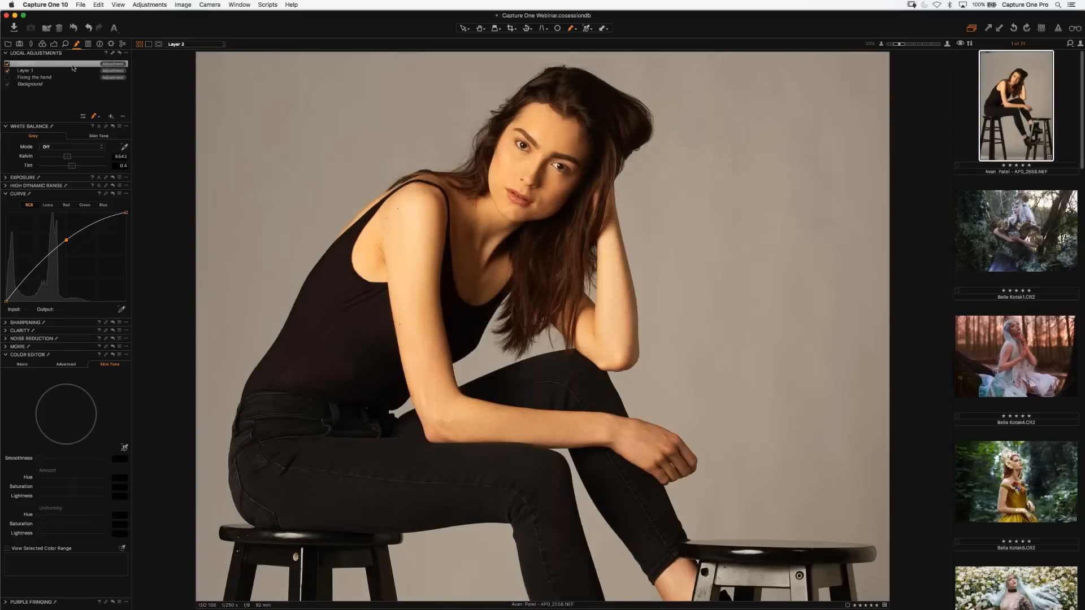
Compare the portrait with the curve layer's brightening off and on.
{"action": "left_click", "coordinate": [6, 65]}
{"action": "left_click", "coordinate": [6, 65]}
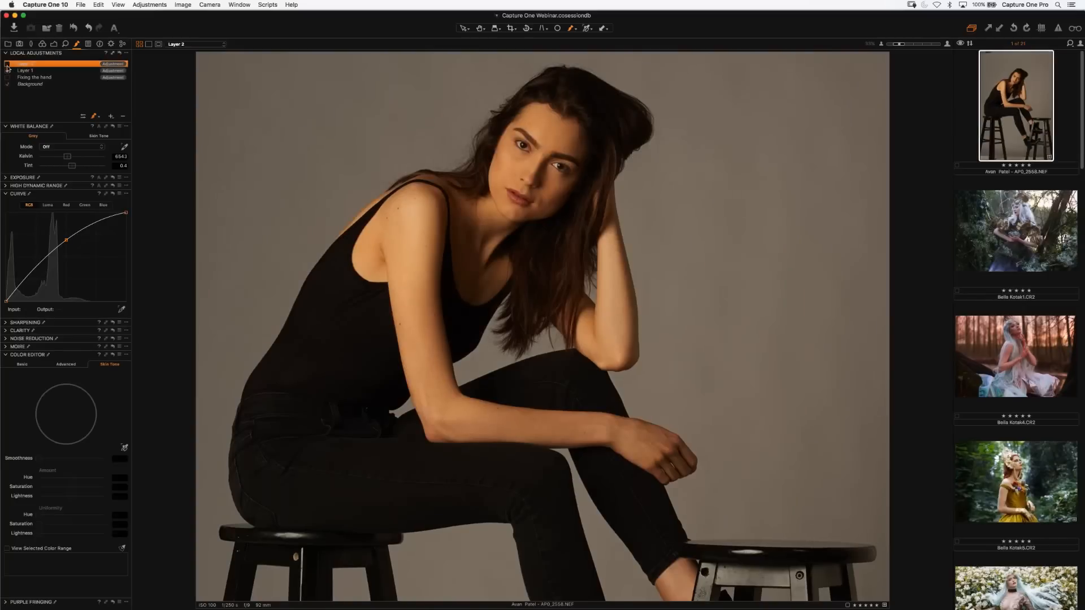
{"action": "left_click", "coordinate": [7, 64]}
Open the crowned woman's woodland sunset photo and add an adjustment layer named Base layer.
{"action": "left_click", "coordinate": [1001, 332]}
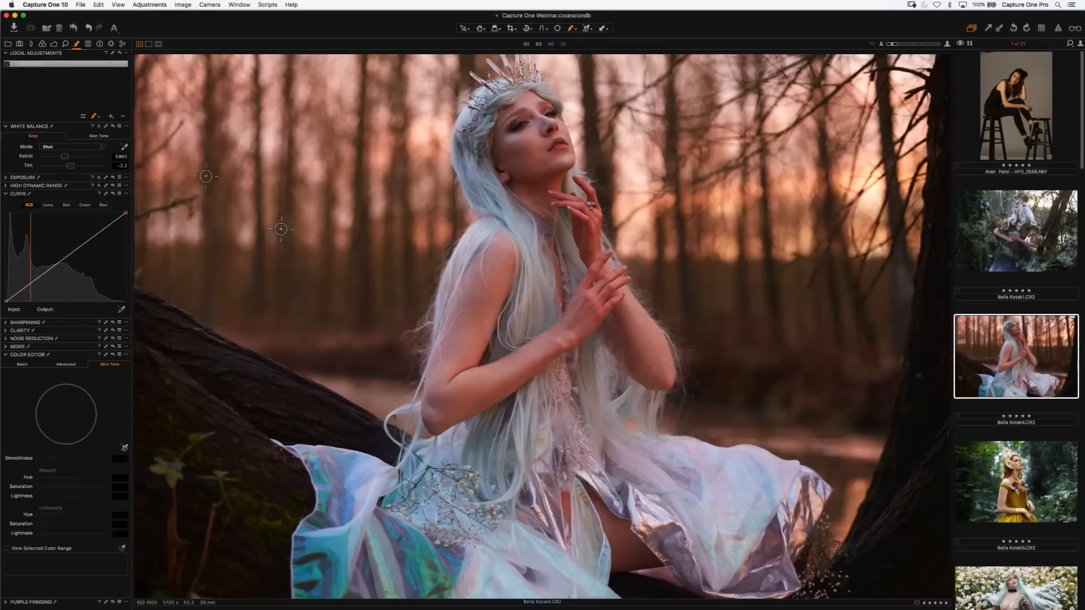
{"action": "left_click", "coordinate": [112, 117]}
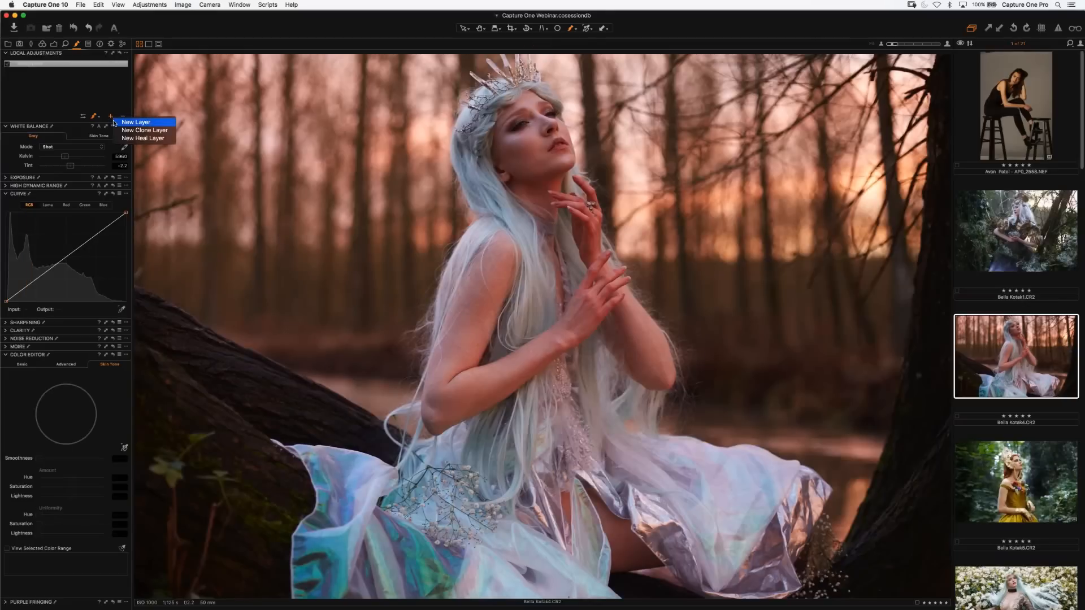
{"action": "left_click", "coordinate": [115, 123]}
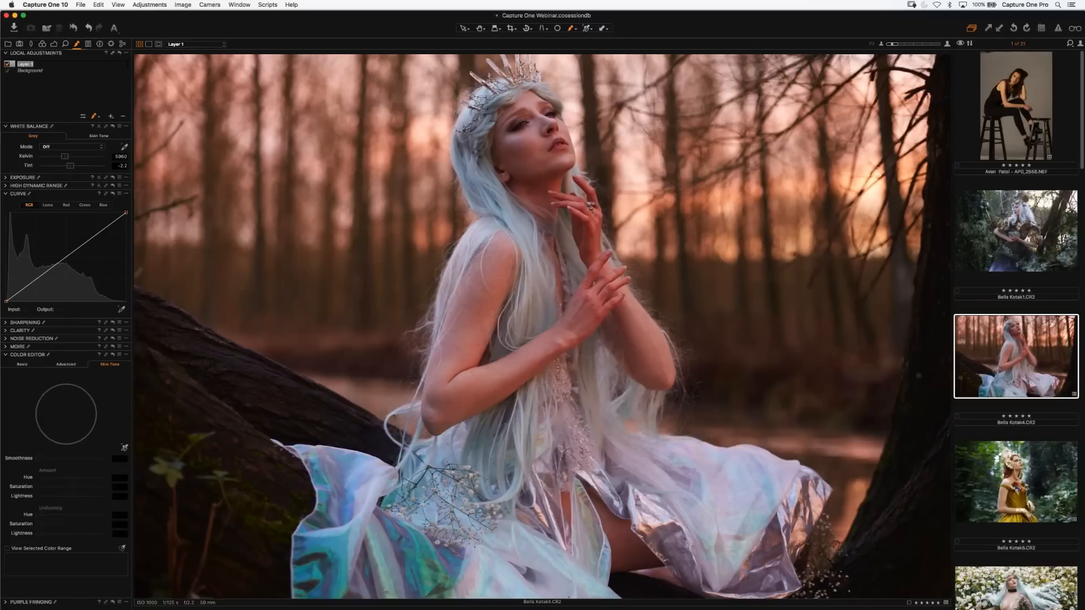
{"action": "type", "text": "Base lay"}
{"action": "key", "text": "Return"}
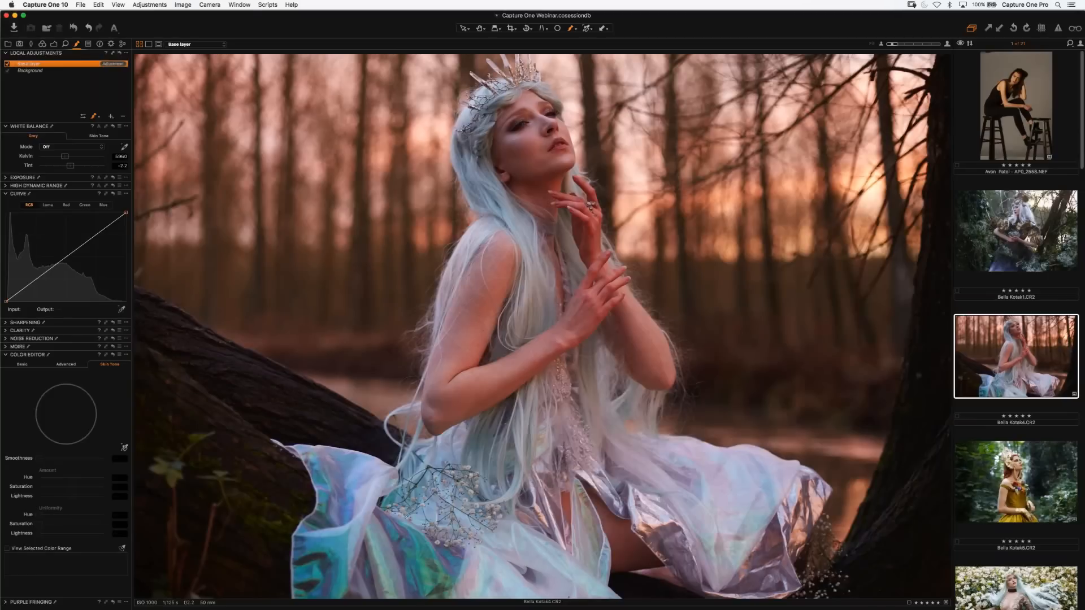
Invert the Base layer's mask so it covers the image, and show the curve's Red channel.
{"action": "right_click", "coordinate": [50, 65]}
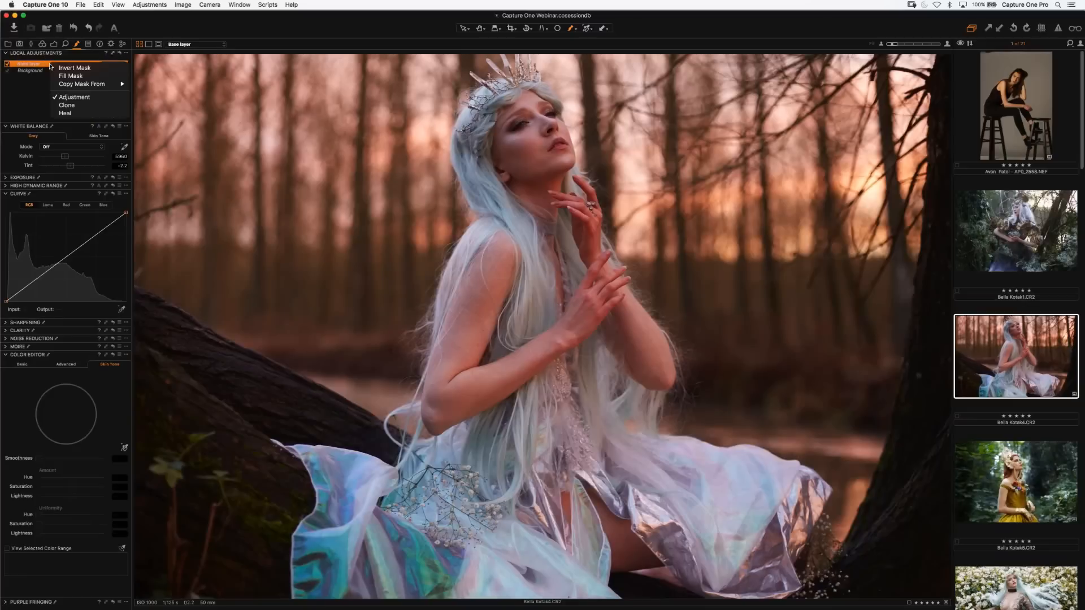
{"action": "left_click", "coordinate": [56, 68]}
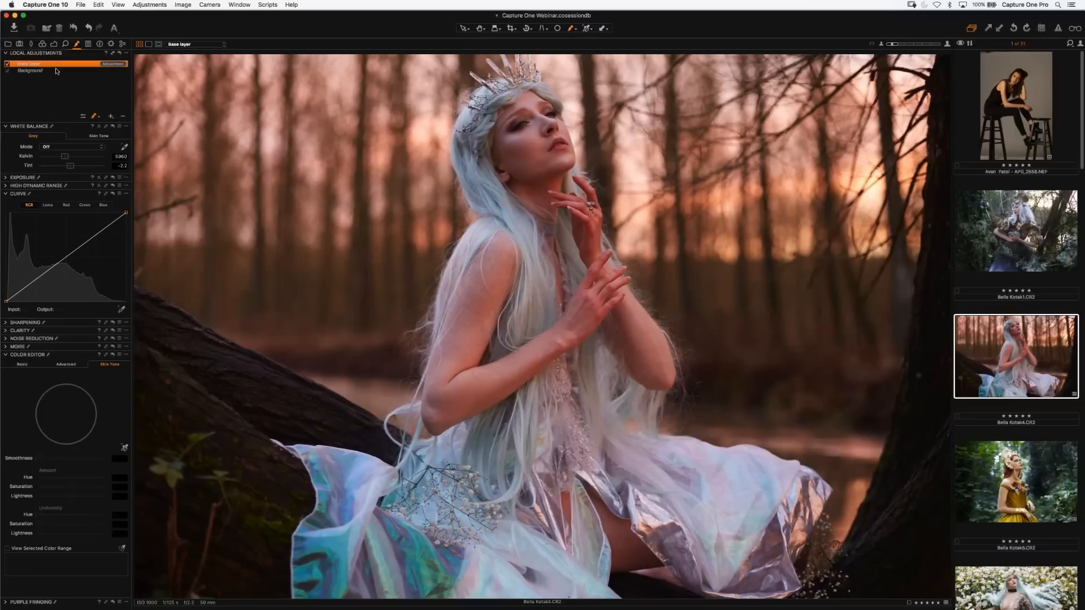
{"action": "left_click", "coordinate": [66, 206]}
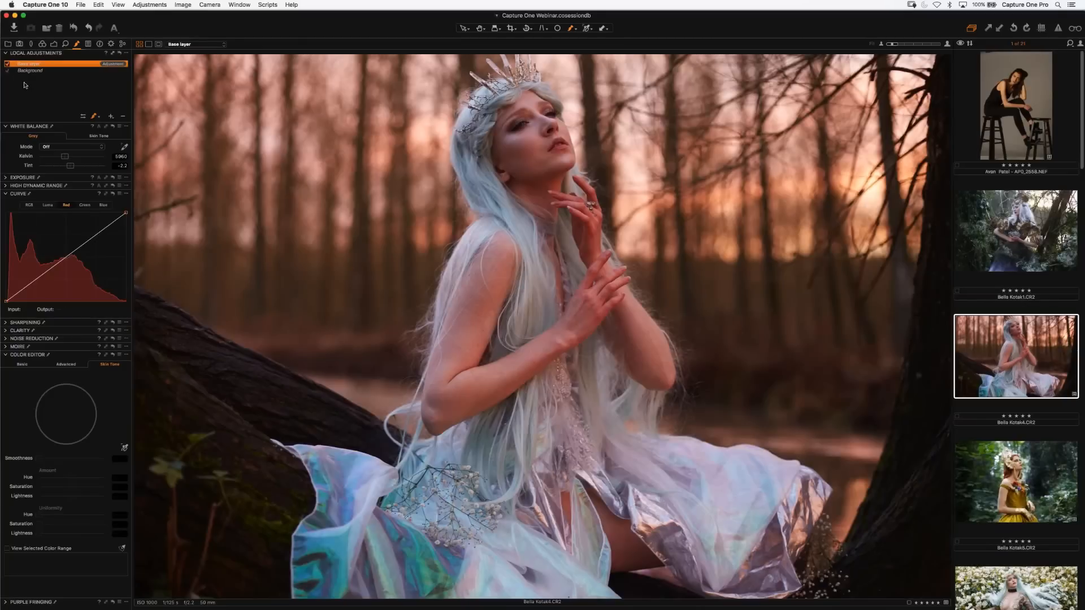
Browse further through the All Images album and open the profile portrait with the flower necklace.
{"action": "left_click", "coordinate": [8, 44]}
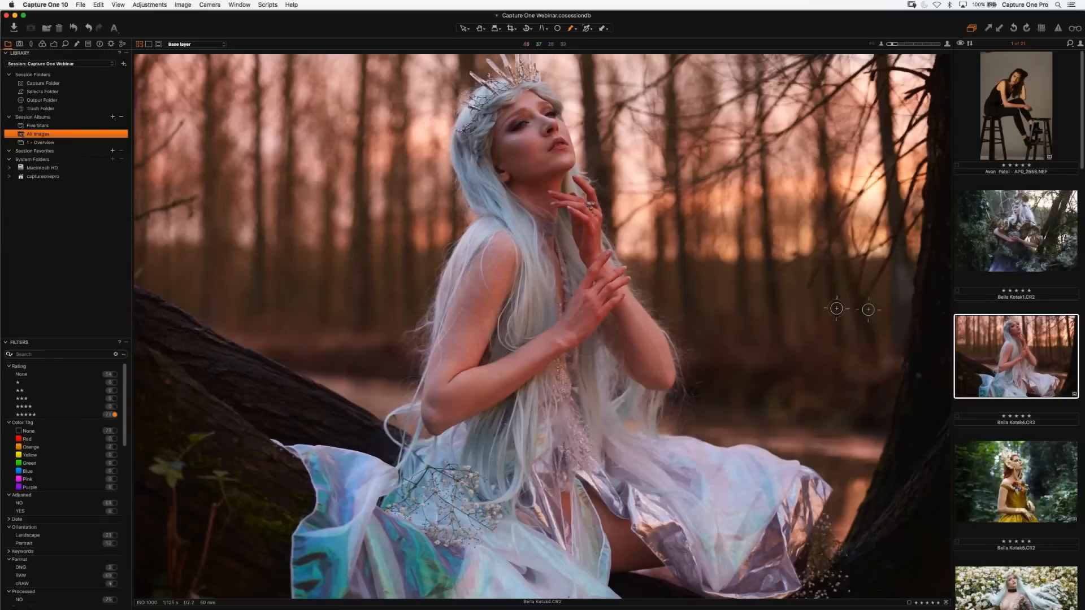
{"action": "scroll", "coordinate": [994, 375], "scroll_direction": "down", "scroll_amount": 1}
{"action": "scroll", "coordinate": [993, 375], "scroll_direction": "down", "scroll_amount": 20}
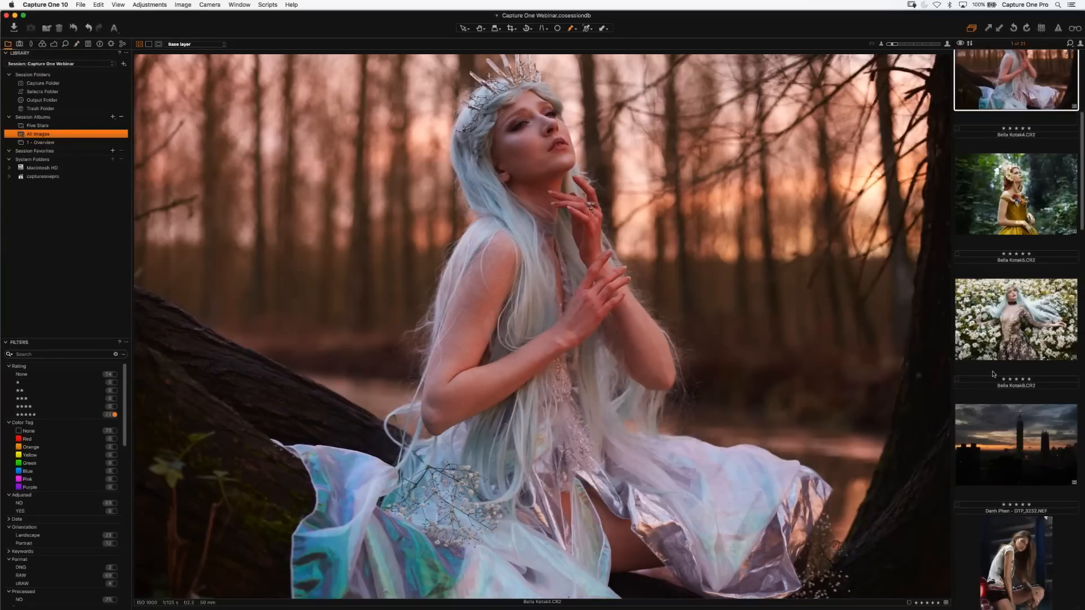
{"action": "scroll", "coordinate": [993, 373], "scroll_direction": "down", "scroll_amount": 15}
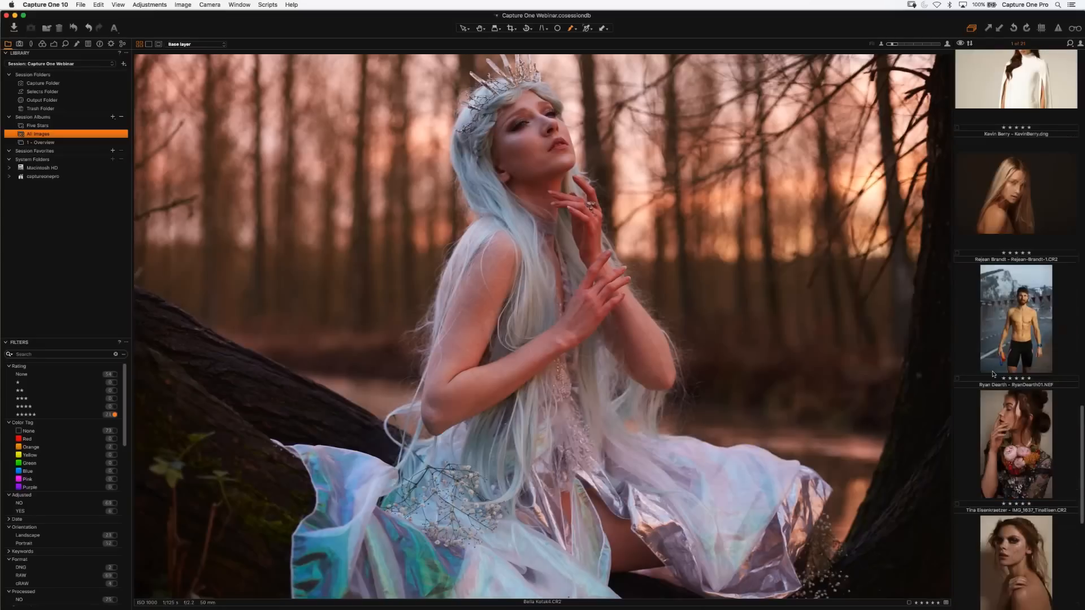
{"action": "scroll", "coordinate": [993, 374], "scroll_direction": "down", "scroll_amount": 4}
{"action": "left_click", "coordinate": [1010, 240]}
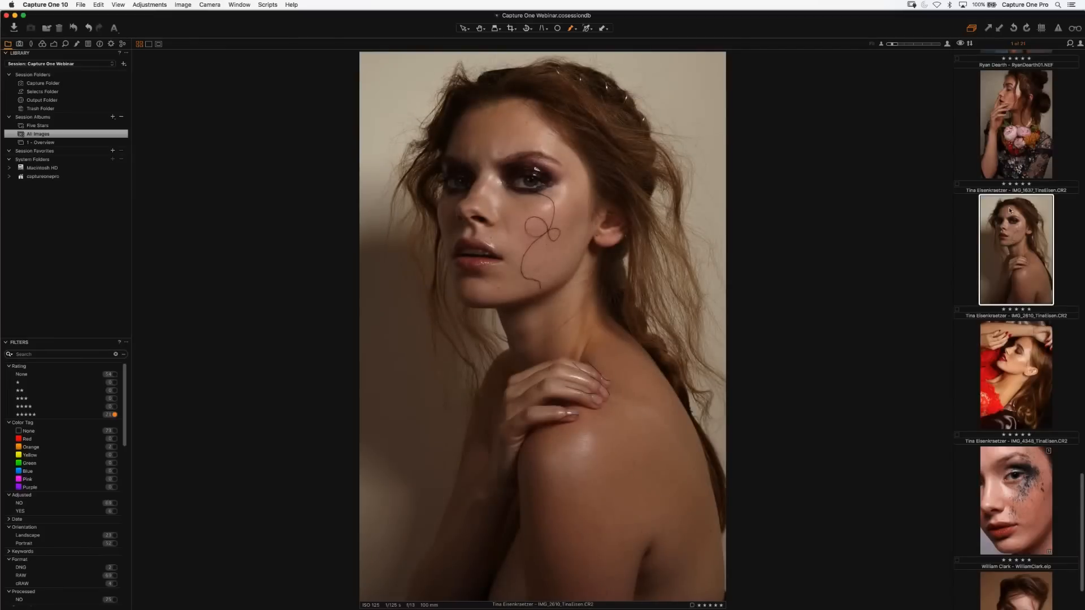
{"action": "left_click", "coordinate": [1015, 169]}
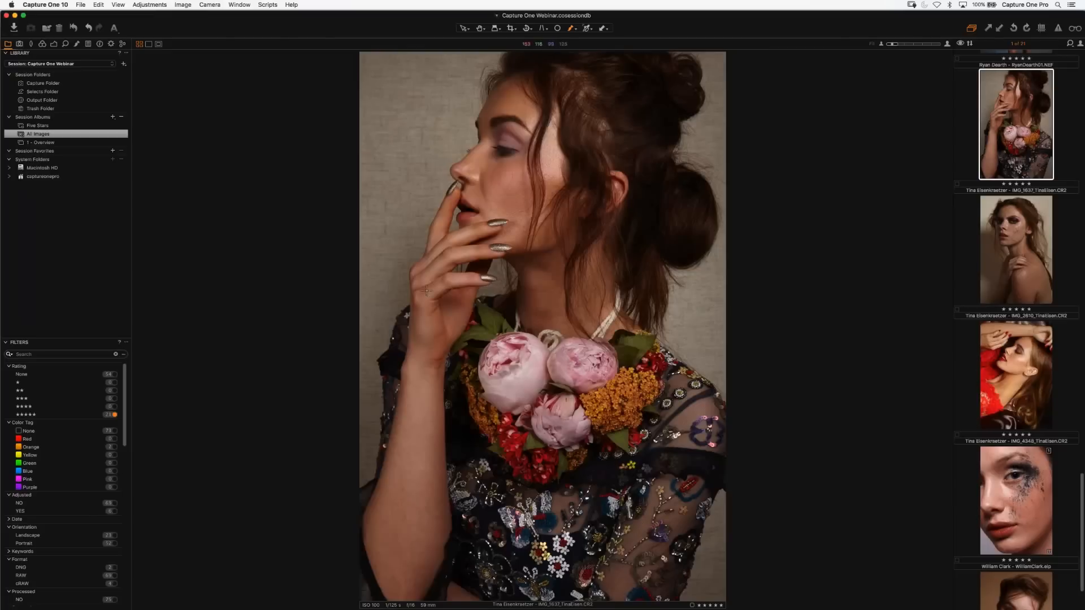
Add a local adjustment layer named Color Tone to the flower-necklace portrait.
{"action": "left_click", "coordinate": [77, 44]}
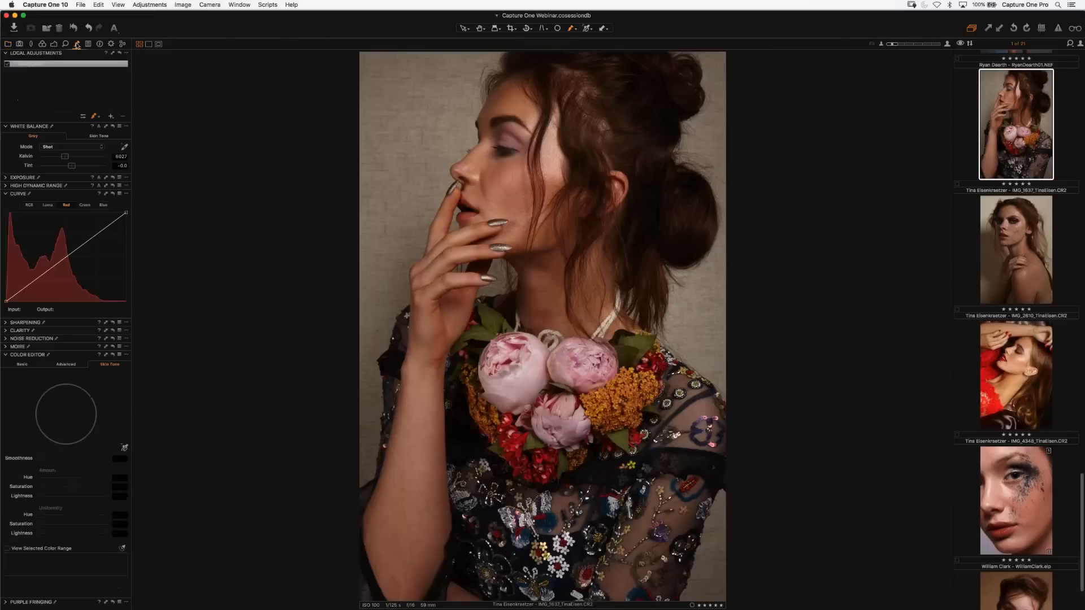
{"action": "right_click", "coordinate": [91, 66]}
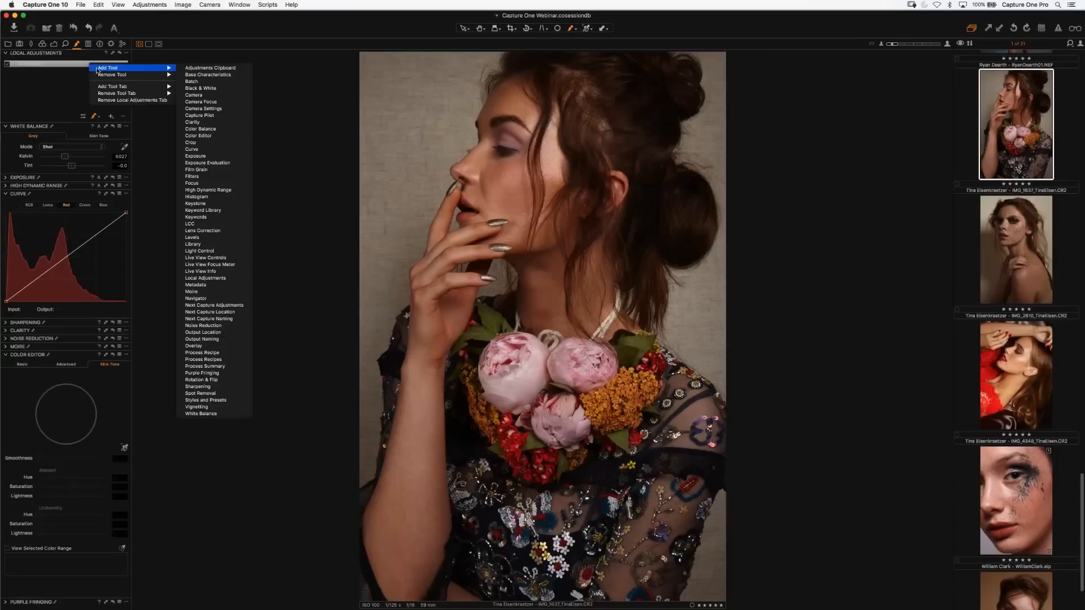
{"action": "left_click", "coordinate": [69, 79]}
{"action": "left_click", "coordinate": [111, 116]}
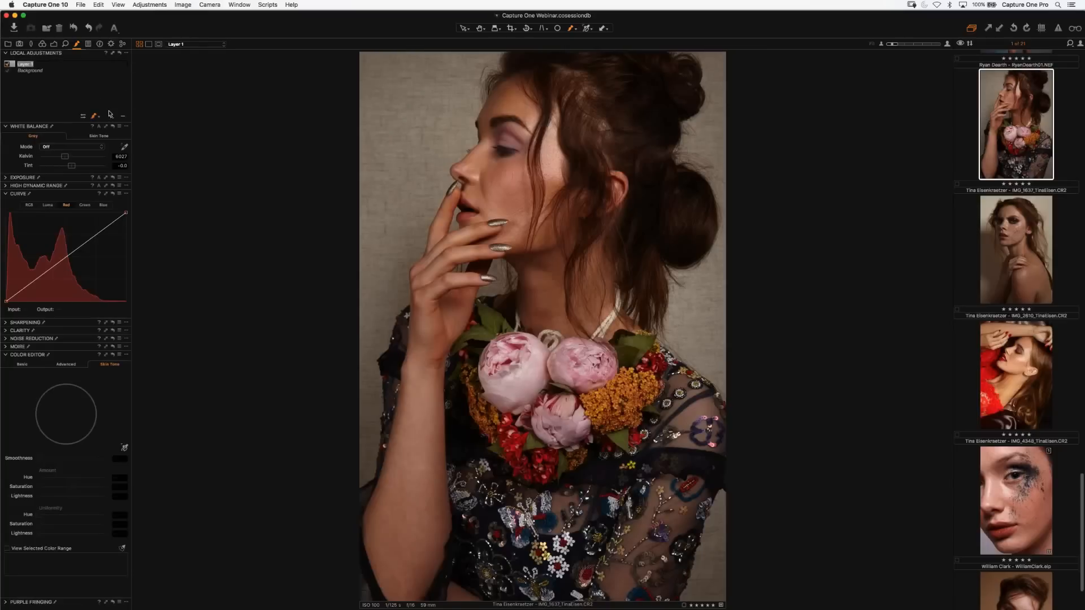
{"action": "type", "text": "Color Tone"}
{"action": "key", "text": "Return"}
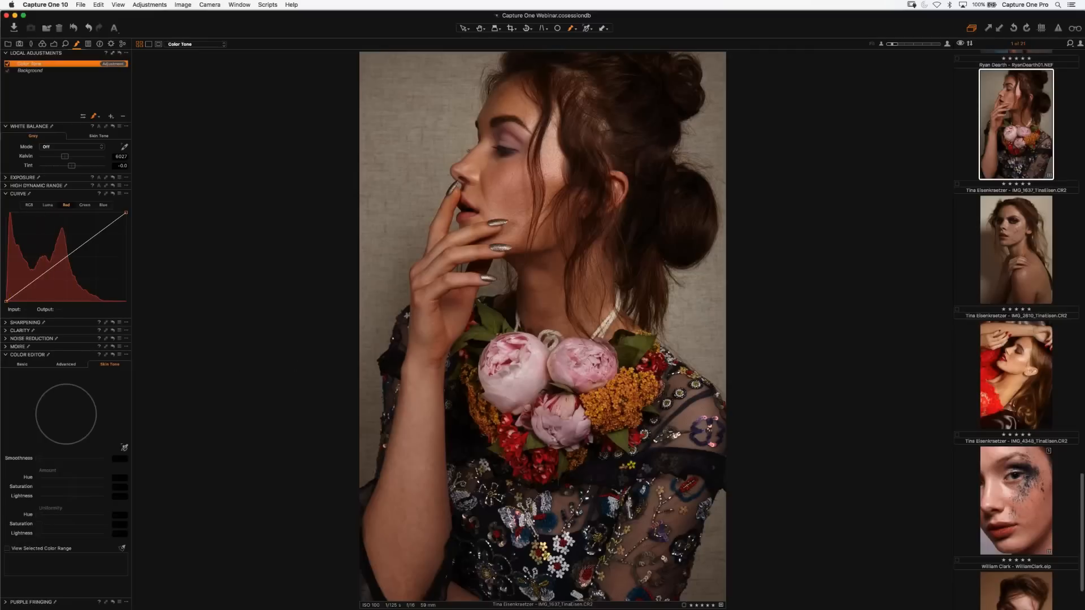
Extend the Color Tone layer's mask over the whole image and reduce its saturation to -22.
{"action": "left_click", "coordinate": [70, 366]}
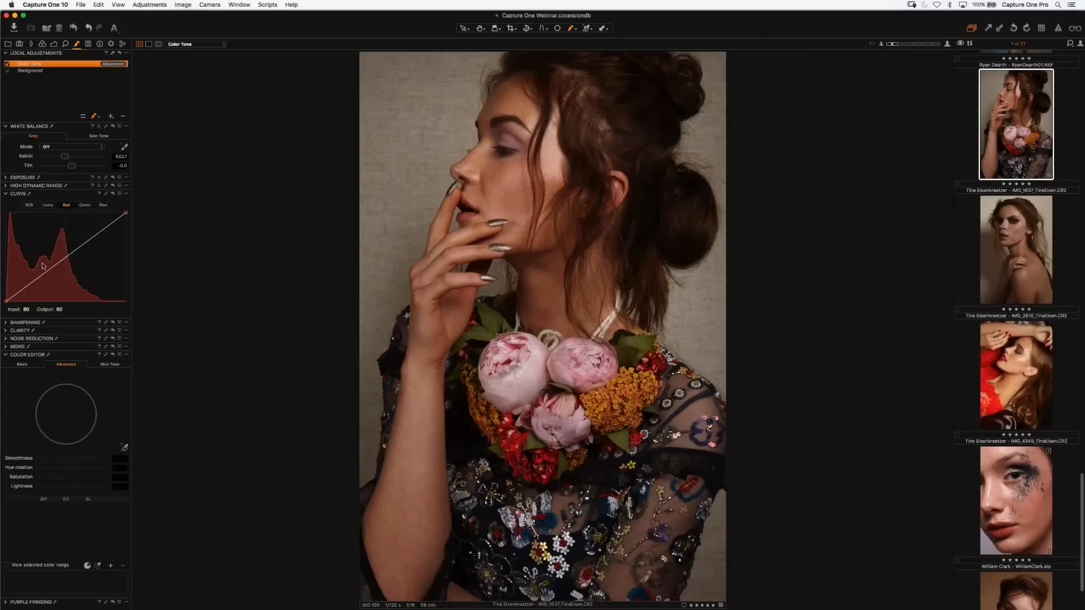
{"action": "left_click", "coordinate": [7, 177]}
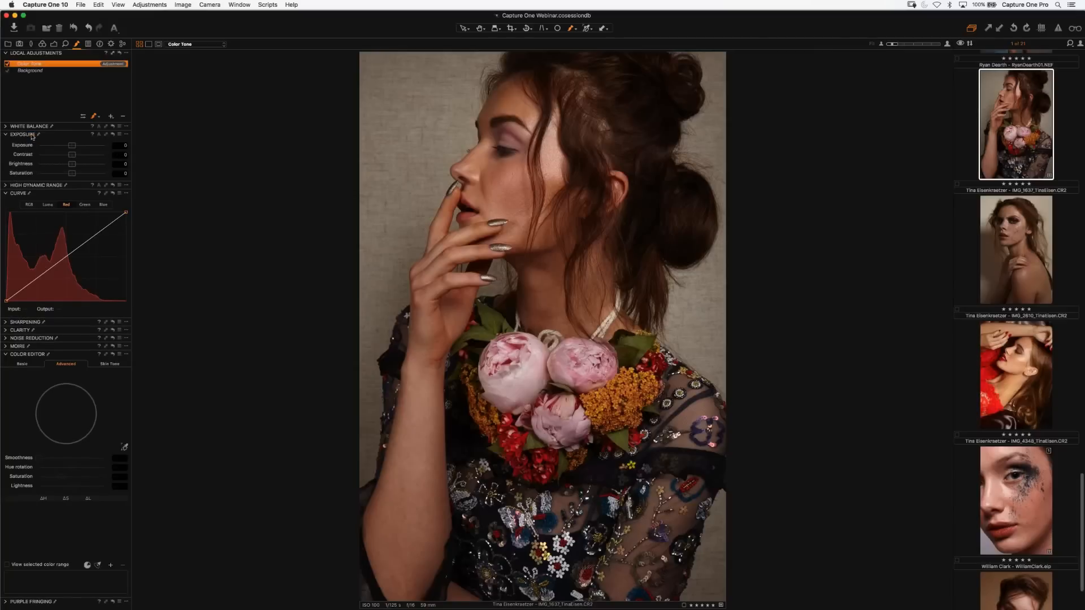
{"action": "left_click", "coordinate": [63, 174]}
{"action": "right_click", "coordinate": [75, 68]}
{"action": "left_click", "coordinate": [78, 71]}
{"action": "left_click_drag", "start_coordinate": [64, 175], "coordinate": [66, 175]}
Pull the Blue curve's highlights down, lift its lower tones slightly, and ease back the Color Tone layer's desaturation.
{"action": "left_click", "coordinate": [103, 205]}
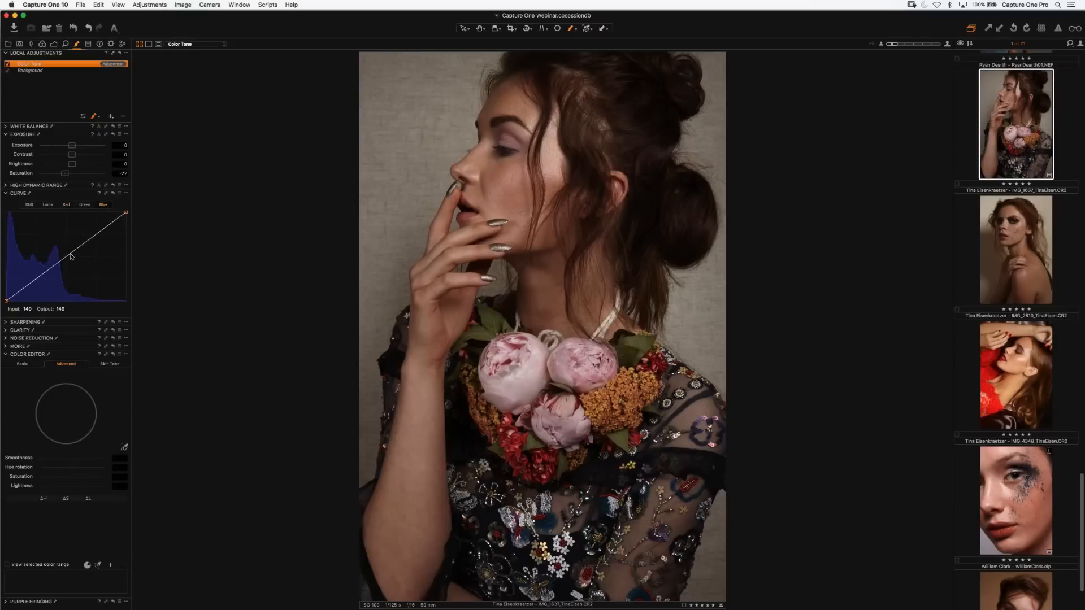
{"action": "left_click", "coordinate": [96, 233]}
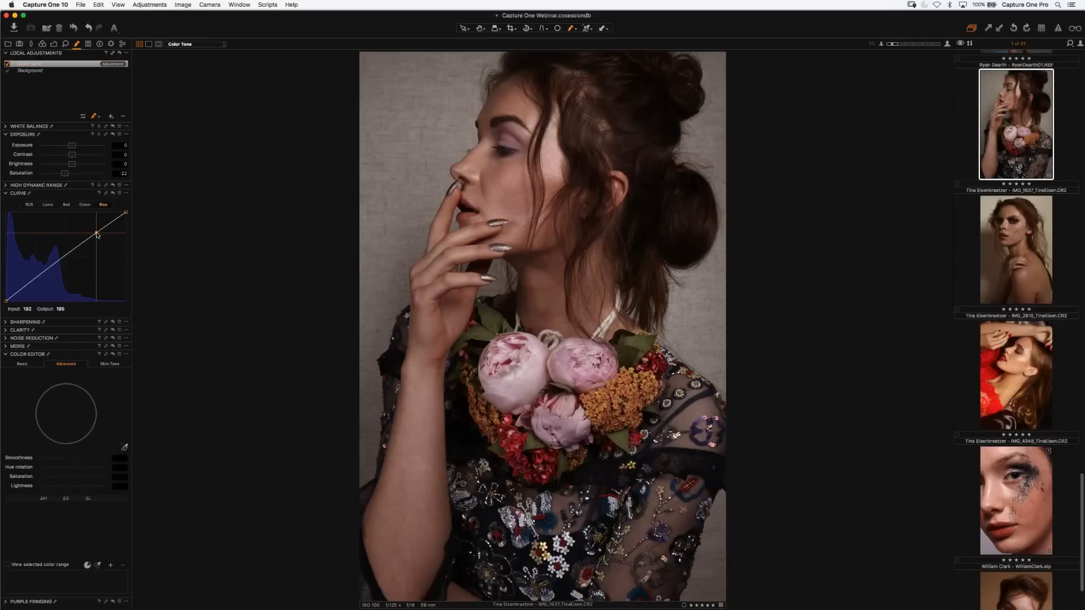
{"action": "left_click_drag", "start_coordinate": [97, 234], "coordinate": [96, 236]}
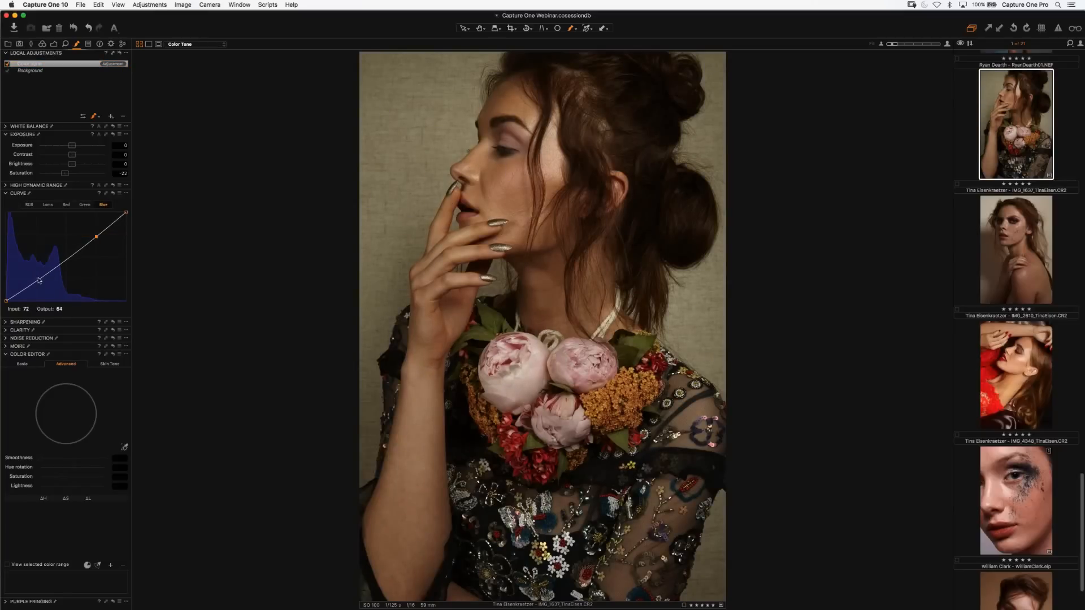
{"action": "left_click_drag", "start_coordinate": [38, 280], "coordinate": [38, 278]}
{"action": "left_click_drag", "start_coordinate": [64, 175], "coordinate": [66, 175]}
Add midtone, shadow and highlight points to the Color Tone layer's Green curve and adjust the highlight point.
{"action": "left_click", "coordinate": [85, 206]}
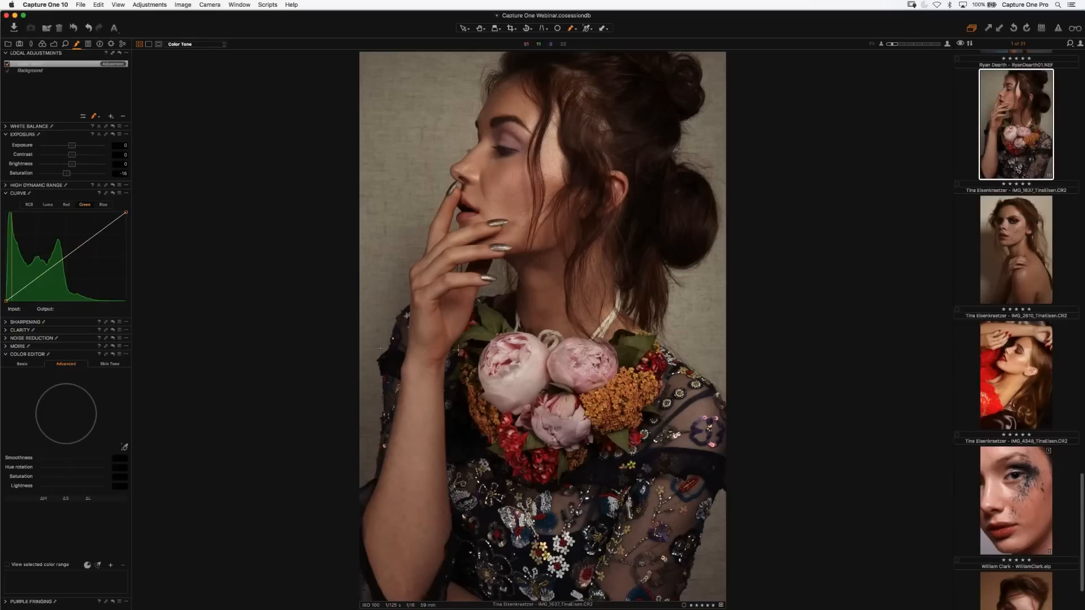
{"action": "left_click_drag", "start_coordinate": [68, 255], "coordinate": [69, 256]}
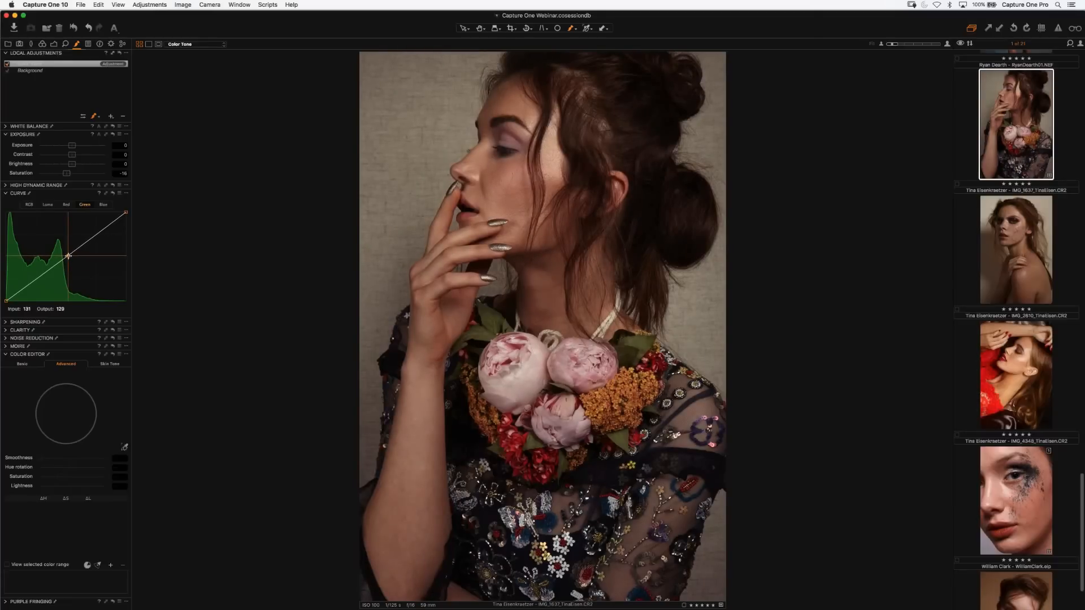
{"action": "left_click", "coordinate": [37, 279]}
{"action": "left_click", "coordinate": [96, 236]}
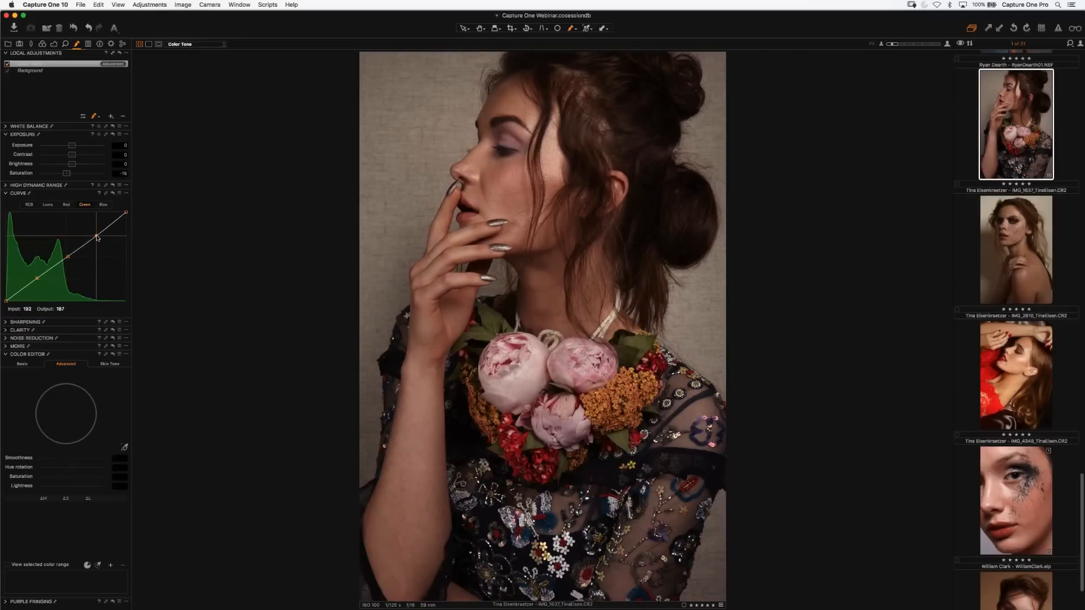
{"action": "left_click_drag", "start_coordinate": [97, 235], "coordinate": [96, 234]}
{"action": "left_click_drag", "start_coordinate": [97, 232], "coordinate": [96, 236]}
Move the Green curve's shadow and midtone points toward darker tones, raise its highlight point slightly, and compare the layer's effect.
{"action": "left_click", "coordinate": [35, 279]}
{"action": "left_click_drag", "start_coordinate": [32, 282], "coordinate": [22, 290]}
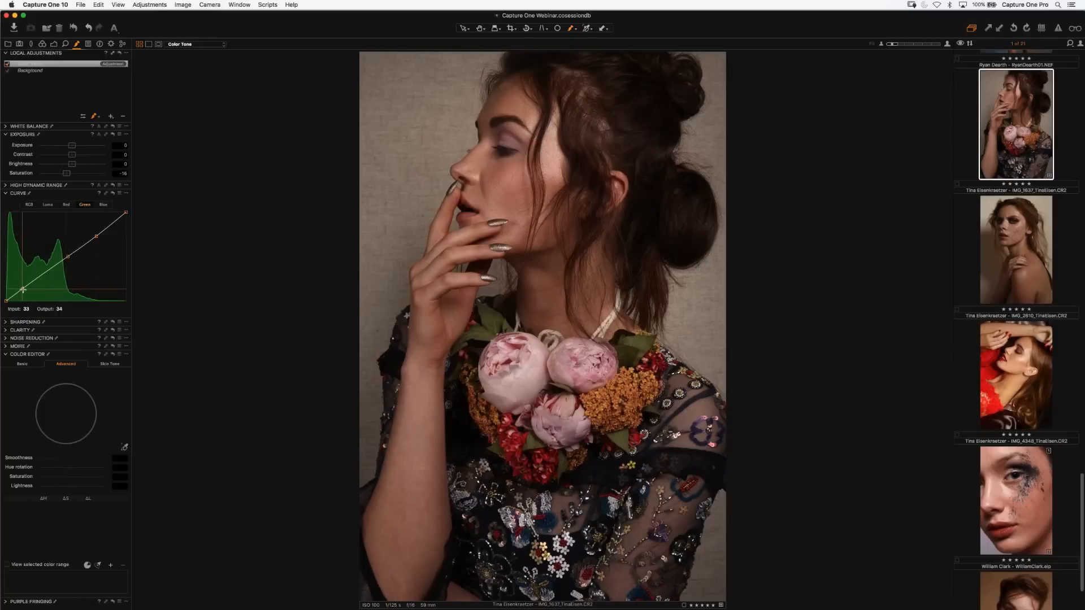
{"action": "left_click", "coordinate": [67, 258]}
{"action": "left_click_drag", "start_coordinate": [67, 257], "coordinate": [58, 265]}
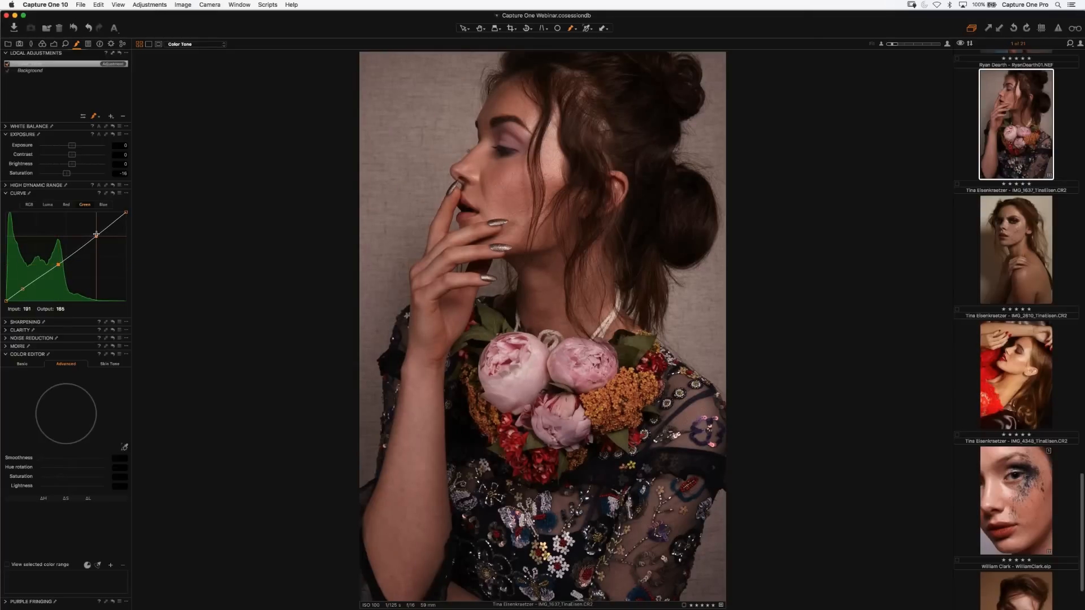
{"action": "left_click_drag", "start_coordinate": [97, 234], "coordinate": [96, 234]}
{"action": "left_click", "coordinate": [8, 67]}
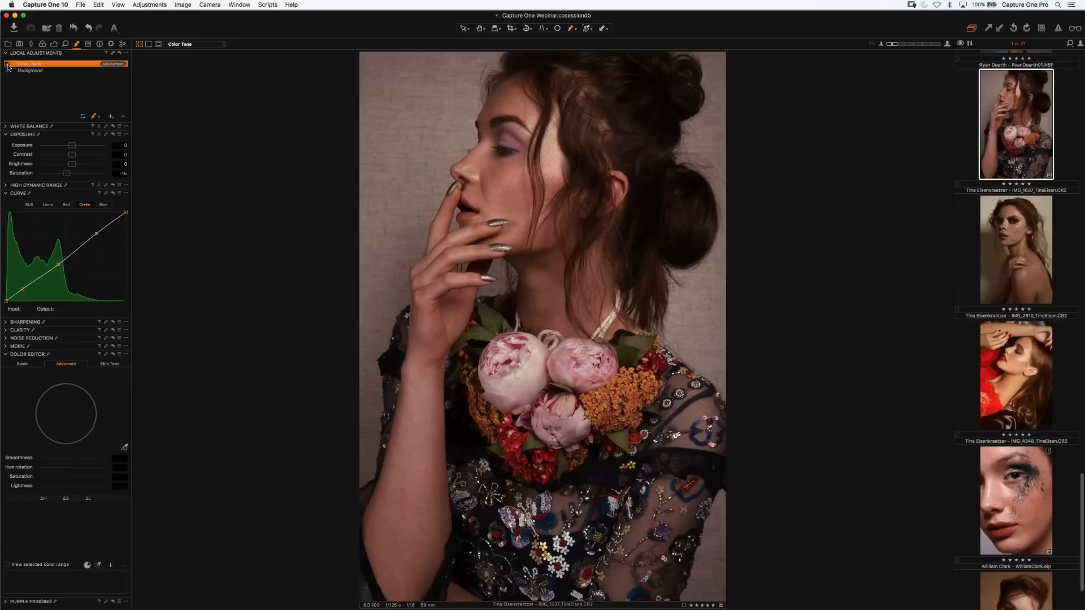
Add another adjustment layer above Color Tone and invert its empty mask to cover the whole image.
{"action": "left_click", "coordinate": [111, 117]}
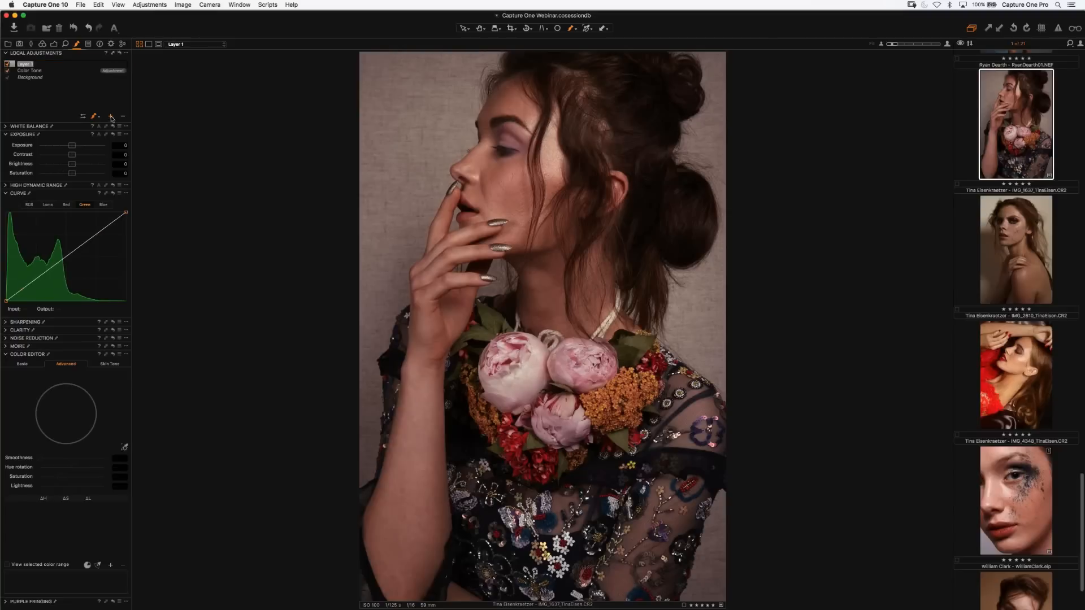
{"action": "left_click", "coordinate": [73, 79]}
{"action": "left_click", "coordinate": [73, 66]}
{"action": "right_click", "coordinate": [73, 66]}
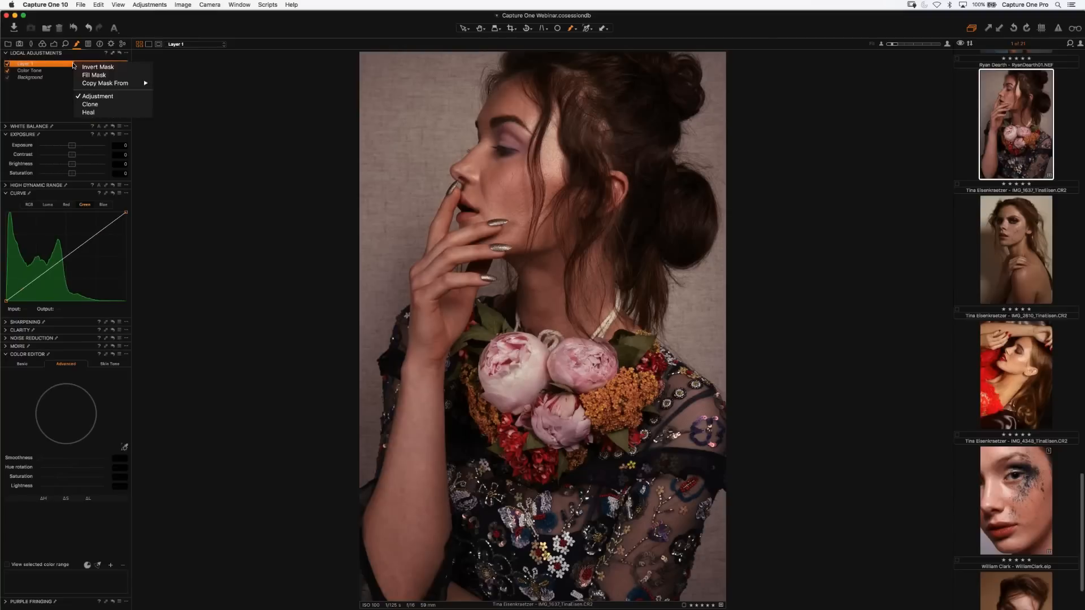
{"action": "left_click", "coordinate": [79, 67]}
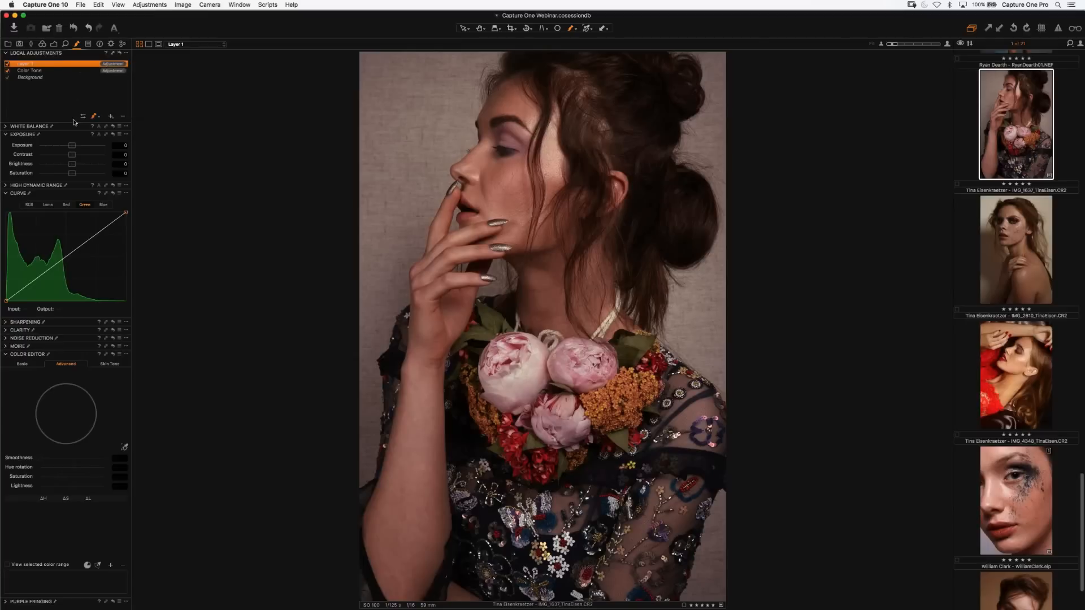
Shape an S-curve on Layer 1's Luma channel, darkening shadows at input 64, anchoring the midtones and raising the highlights.
{"action": "left_click_drag", "start_coordinate": [73, 155], "coordinate": [75, 157]}
{"action": "double_click", "coordinate": [74, 156]}
{"action": "left_click", "coordinate": [47, 205]}
{"action": "left_click", "coordinate": [36, 278]}
{"action": "left_click_drag", "start_coordinate": [37, 278], "coordinate": [36, 281]}
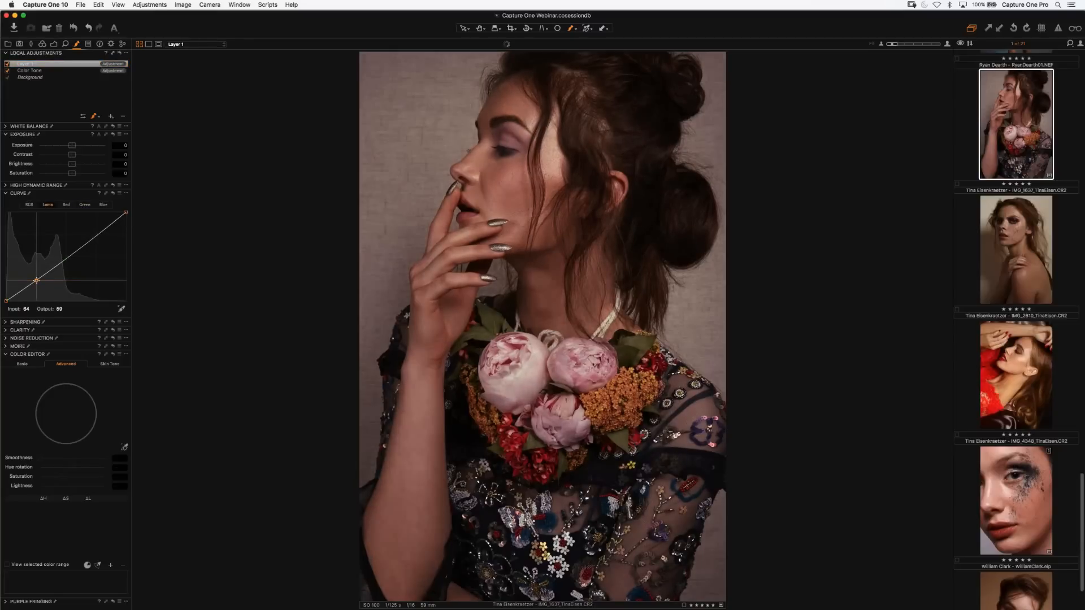
{"action": "left_click", "coordinate": [67, 258]}
{"action": "left_click_drag", "start_coordinate": [67, 260], "coordinate": [97, 230]}
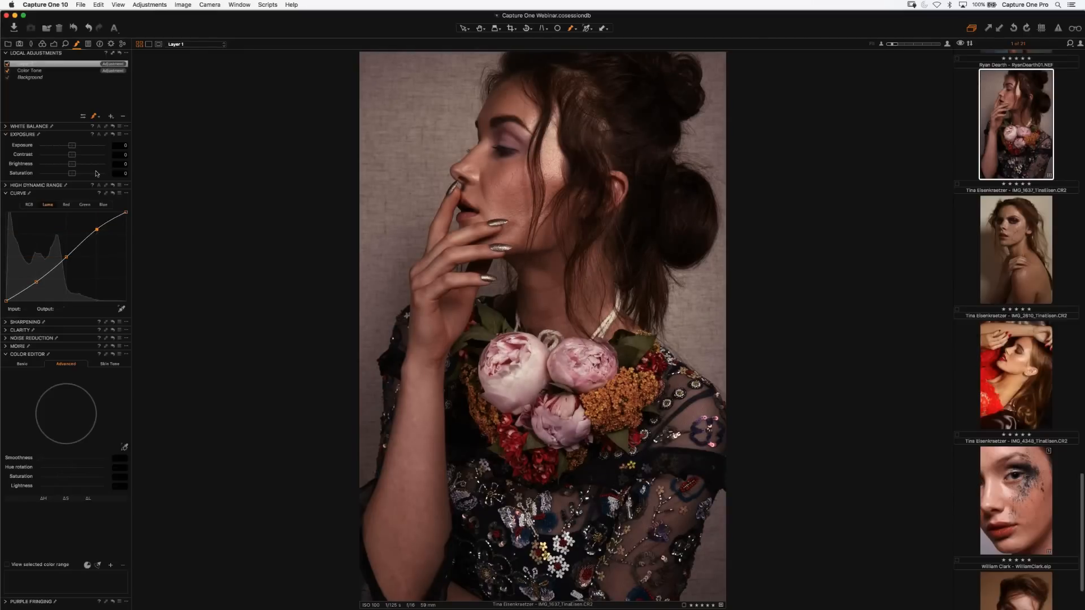
Raise the Color Tone layer's saturation and return to Layer 1.
{"action": "left_click", "coordinate": [54, 72]}
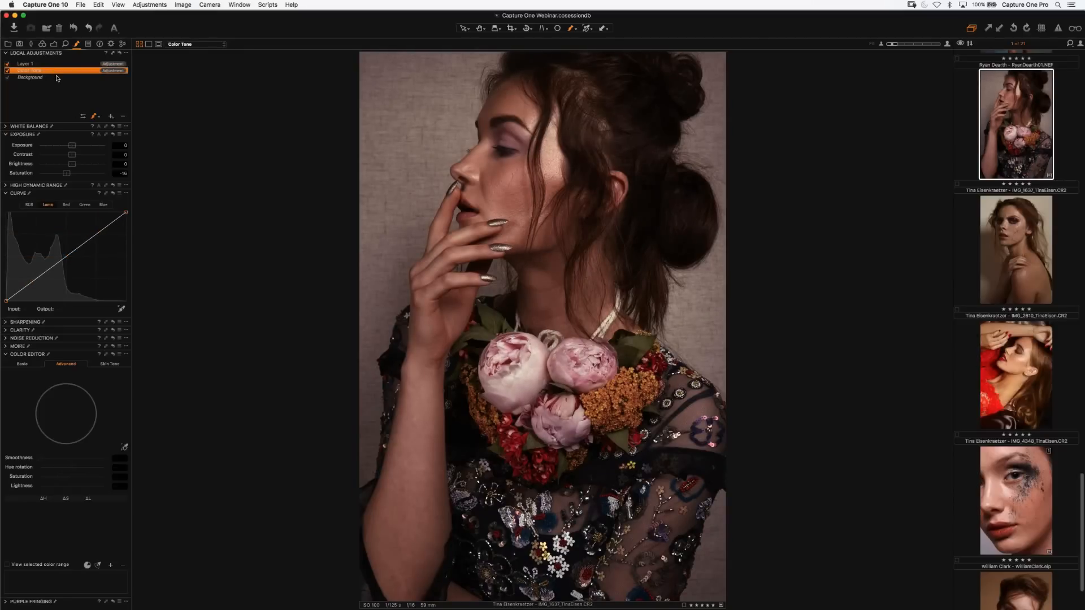
{"action": "left_click_drag", "start_coordinate": [67, 177], "coordinate": [72, 171]}
{"action": "left_click", "coordinate": [69, 65]}
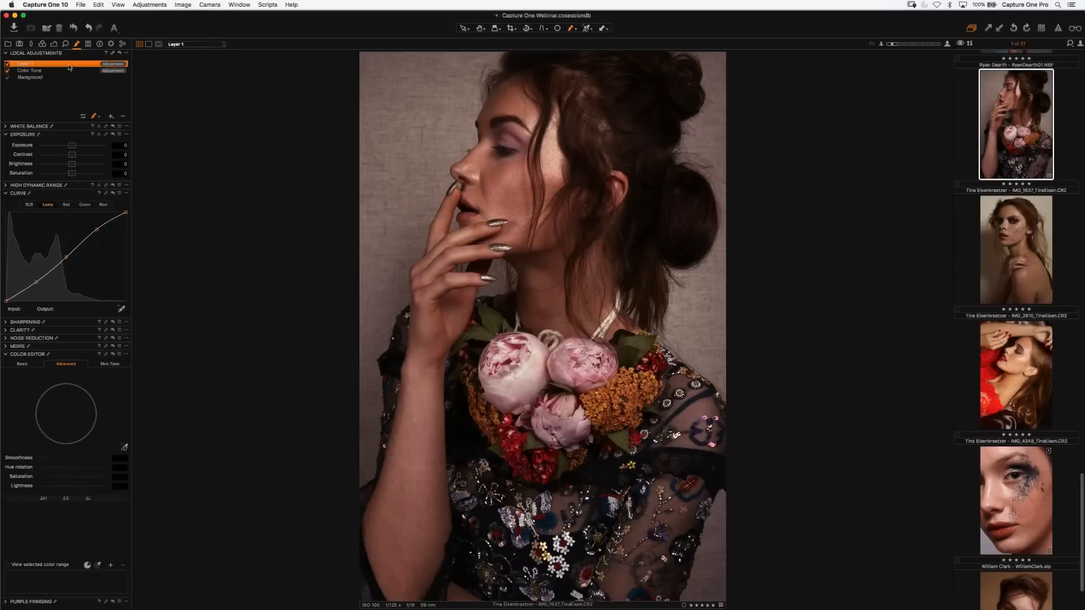
Compare the portrait with Layer 1 off and on, and lower the Luma curve's shadow point at input 64 to output 53.
{"action": "left_click", "coordinate": [7, 64]}
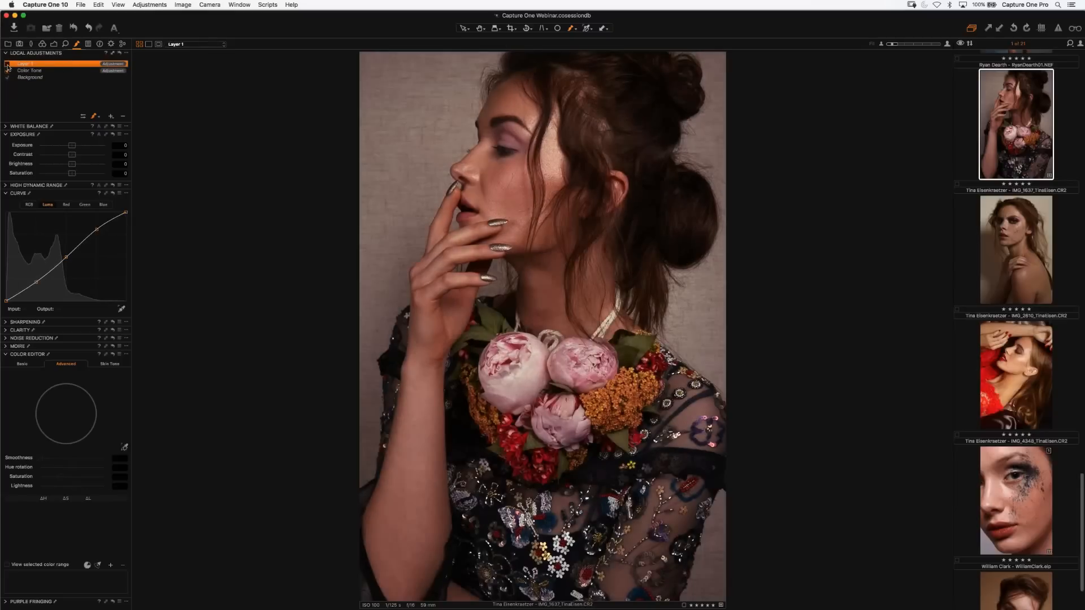
{"action": "left_click", "coordinate": [7, 64]}
{"action": "left_click", "coordinate": [7, 64]}
{"action": "left_click", "coordinate": [7, 65]}
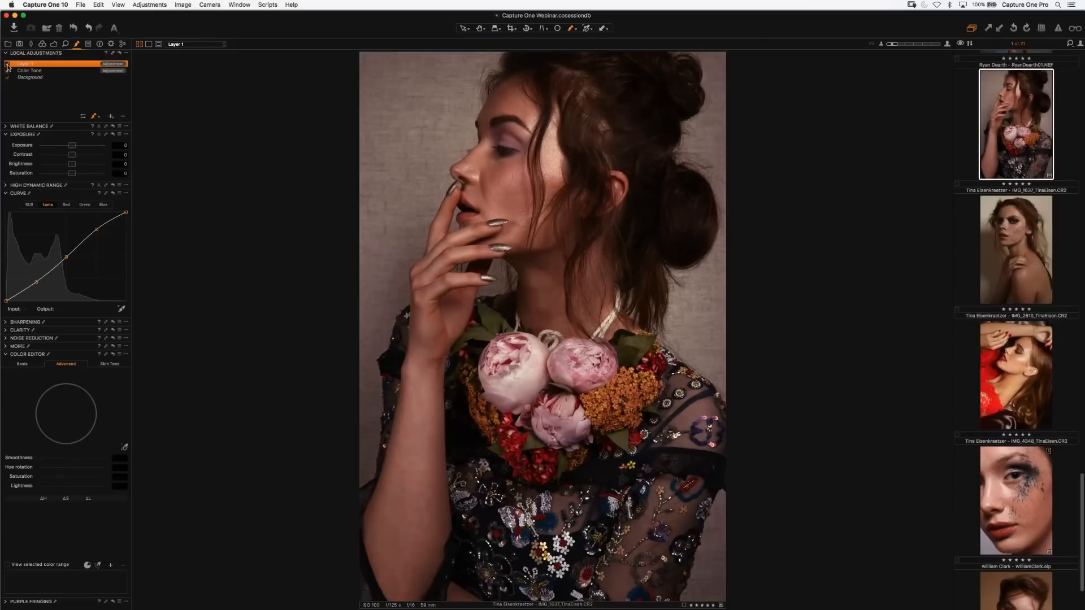
{"action": "left_click", "coordinate": [7, 64]}
{"action": "left_click", "coordinate": [6, 65]}
{"action": "left_click_drag", "start_coordinate": [36, 282], "coordinate": [36, 282]}
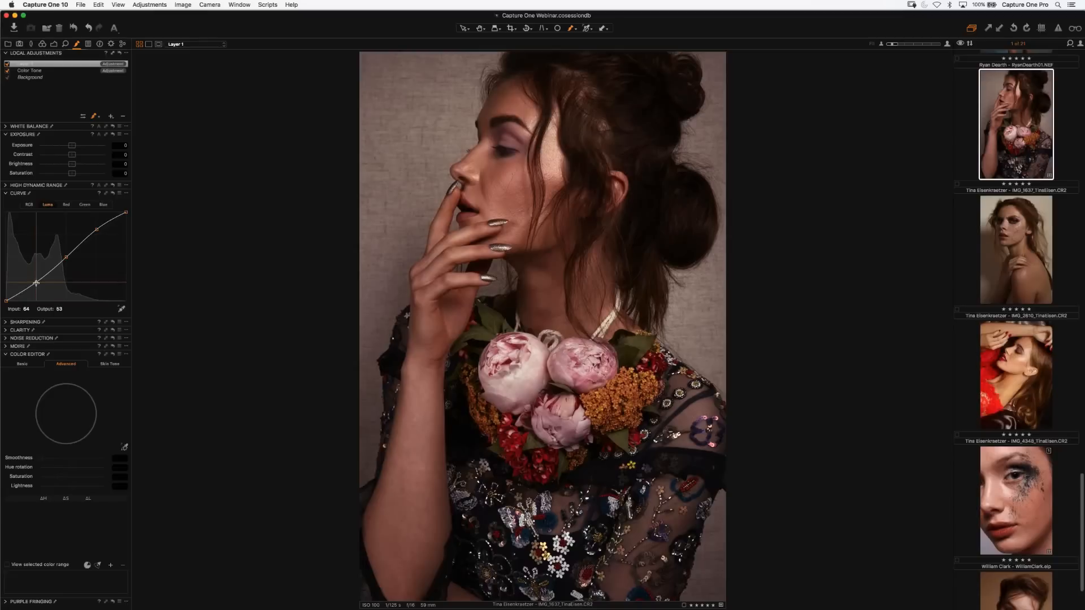
Erase Layer 1's mask over the woman's dark hair with an enlarged Erase Mask brush while the mask is always displayed.
{"action": "left_click", "coordinate": [95, 117]}
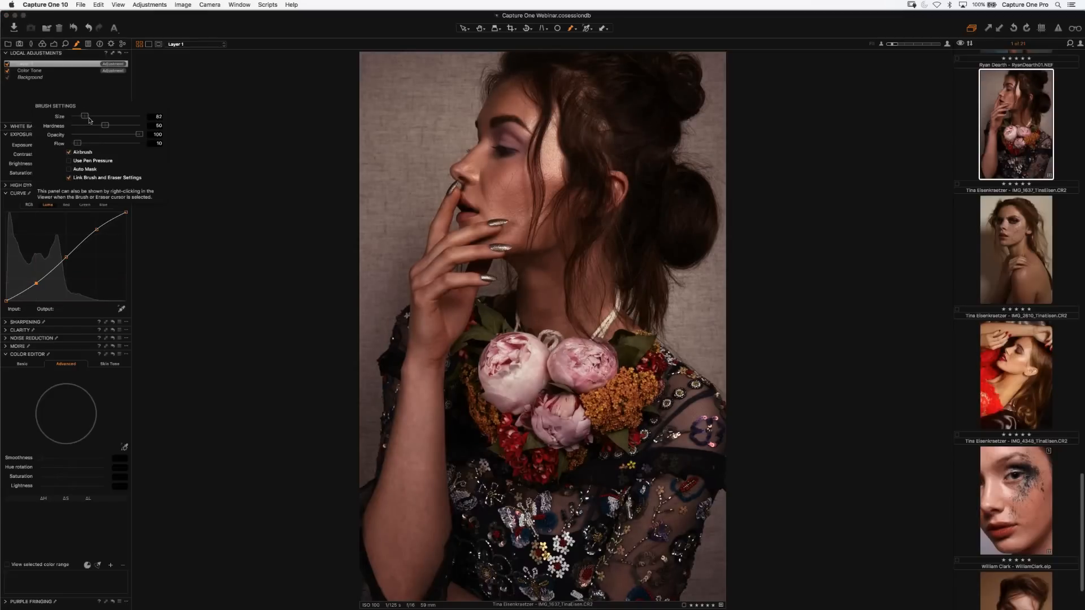
{"action": "left_click_drag", "start_coordinate": [87, 116], "coordinate": [100, 117]}
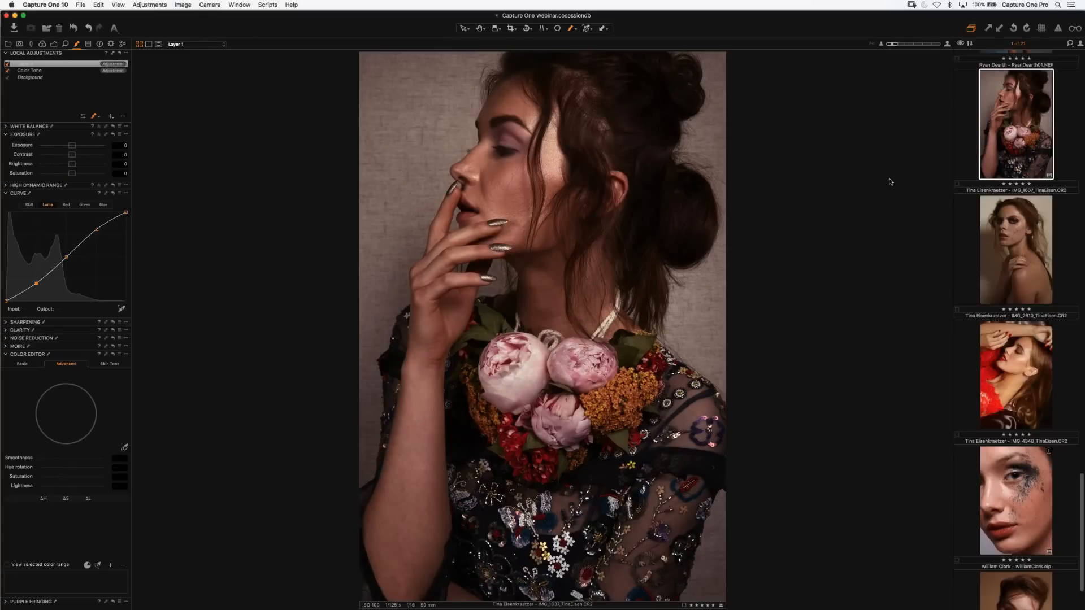
{"action": "key", "text": "m"}
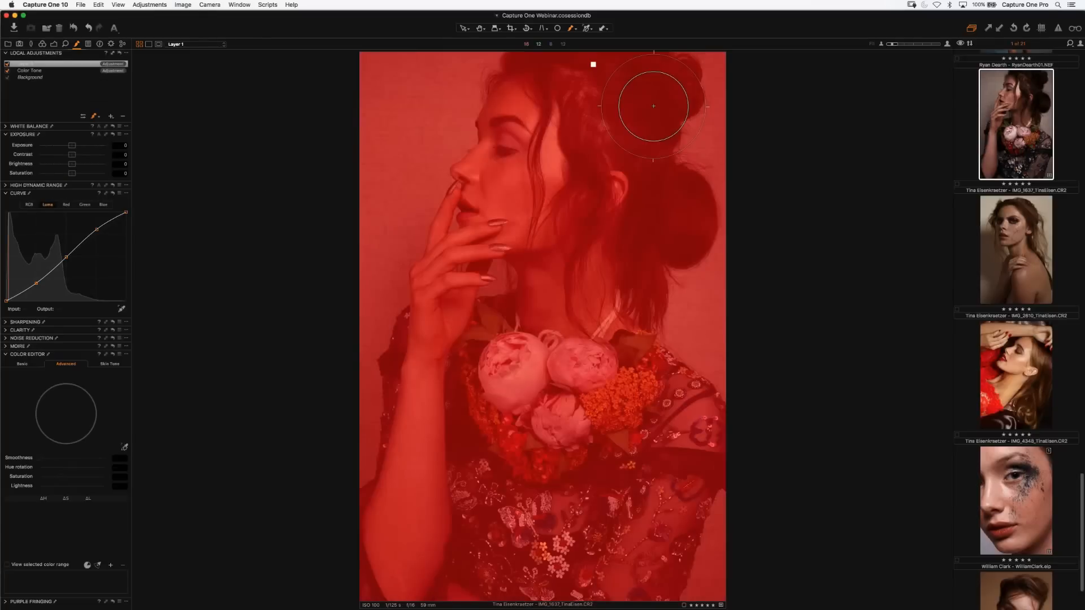
{"action": "left_click", "coordinate": [97, 115]}
{"action": "left_click", "coordinate": [110, 129]}
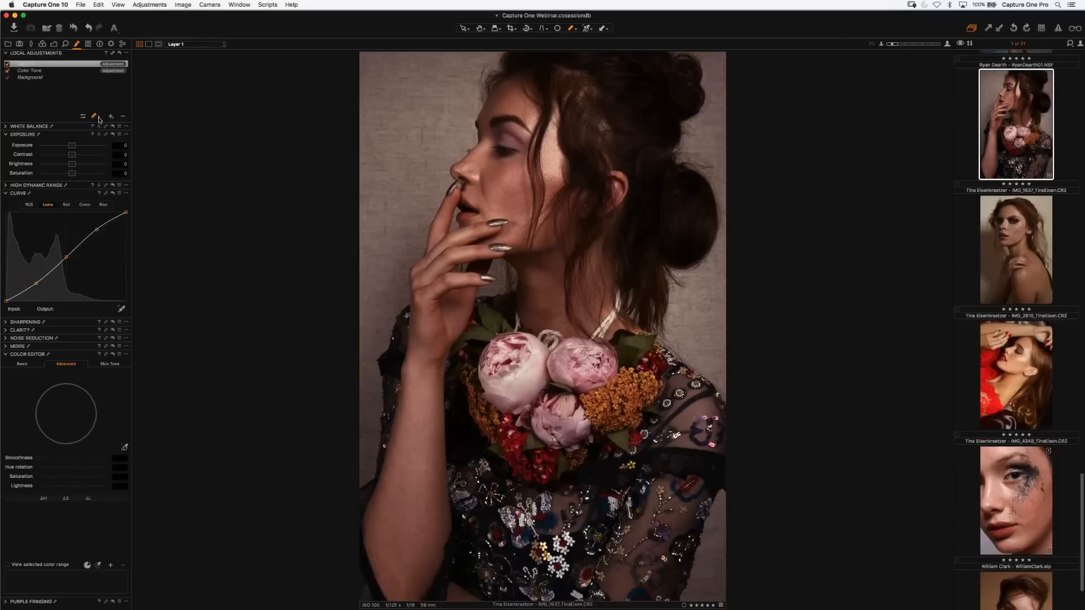
{"action": "left_click", "coordinate": [99, 117]}
{"action": "left_click", "coordinate": [121, 155]}
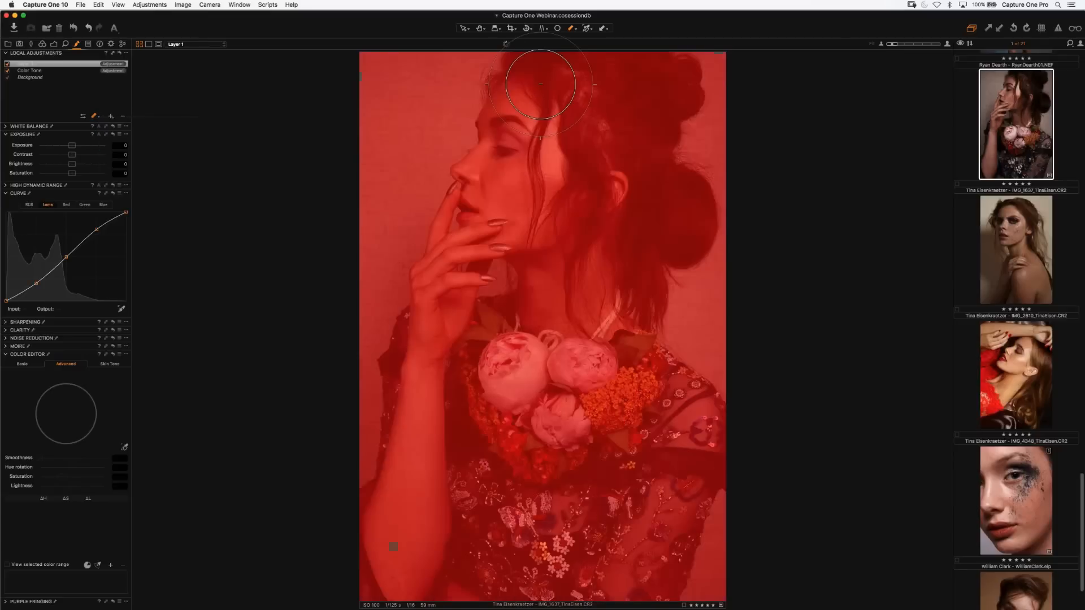
{"action": "mouse_move", "coordinate": [541, 85]}
{"action": "left_mouse_down"}
{"action": "mouse_move", "coordinate": [643, 180]}
{"action": "mouse_move", "coordinate": [658, 312]}
{"action": "mouse_move", "coordinate": [645, 260]}
{"action": "mouse_move", "coordinate": [679, 212]}
{"action": "mouse_move", "coordinate": [664, 79]}
{"action": "mouse_move", "coordinate": [615, 57]}
{"action": "mouse_move", "coordinate": [568, 57]}
{"action": "mouse_move", "coordinate": [632, 104]}
{"action": "mouse_move", "coordinate": [636, 200]}
{"action": "mouse_move", "coordinate": [697, 192]}
{"action": "mouse_move", "coordinate": [662, 250]}
{"action": "left_mouse_up"}
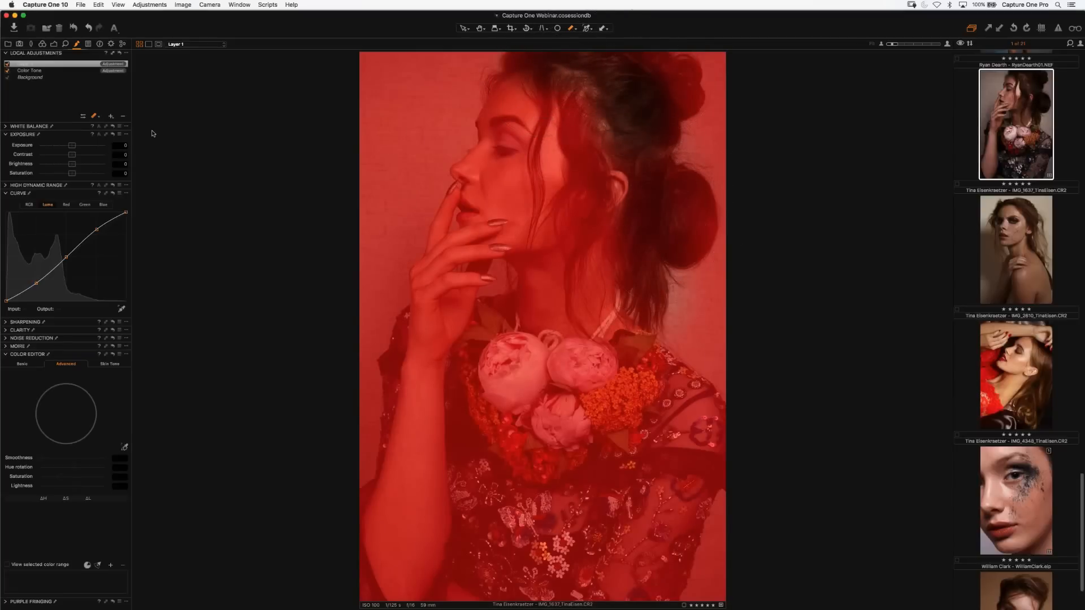
Set the mask to Never Display Mask and compare the portrait with Layer 1 off and on.
{"action": "left_click", "coordinate": [97, 118]}
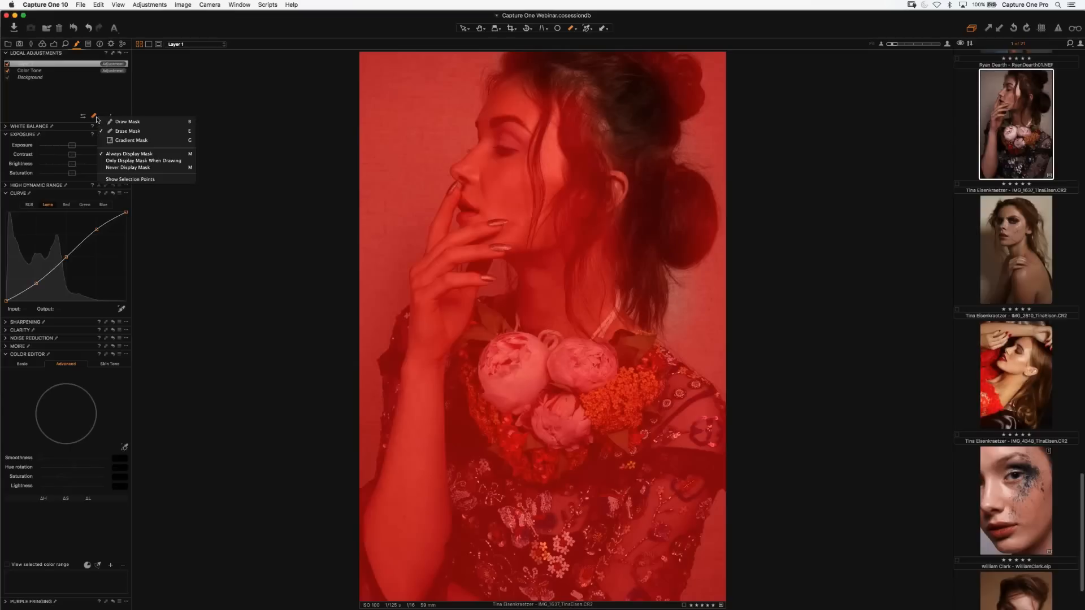
{"action": "left_click", "coordinate": [128, 168]}
{"action": "left_click", "coordinate": [8, 64]}
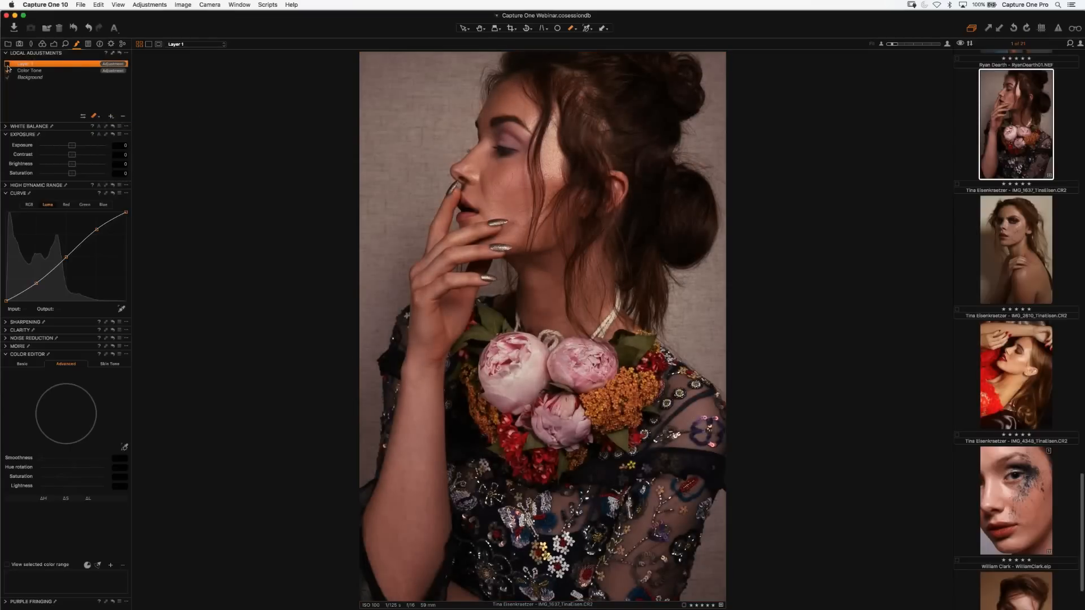
{"action": "left_click", "coordinate": [8, 65]}
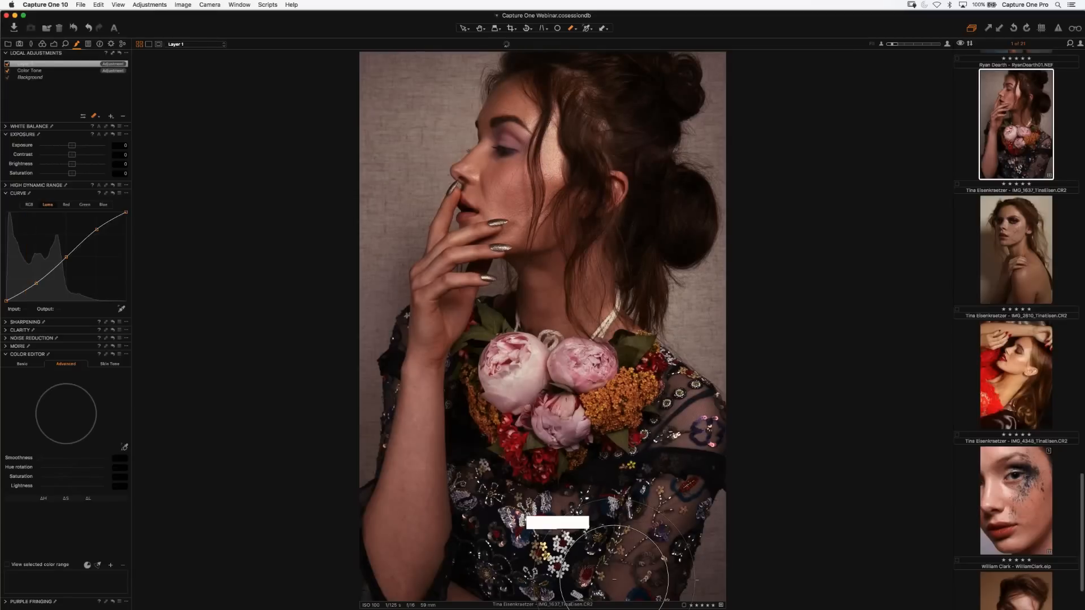
{"action": "mouse_move", "coordinate": [111, 117]}
{"action": "left_mouse_down"}
{"action": "mouse_move", "coordinate": [103, 99]}
{"action": "mouse_move", "coordinate": [119, 121]}
{"action": "left_mouse_up"}
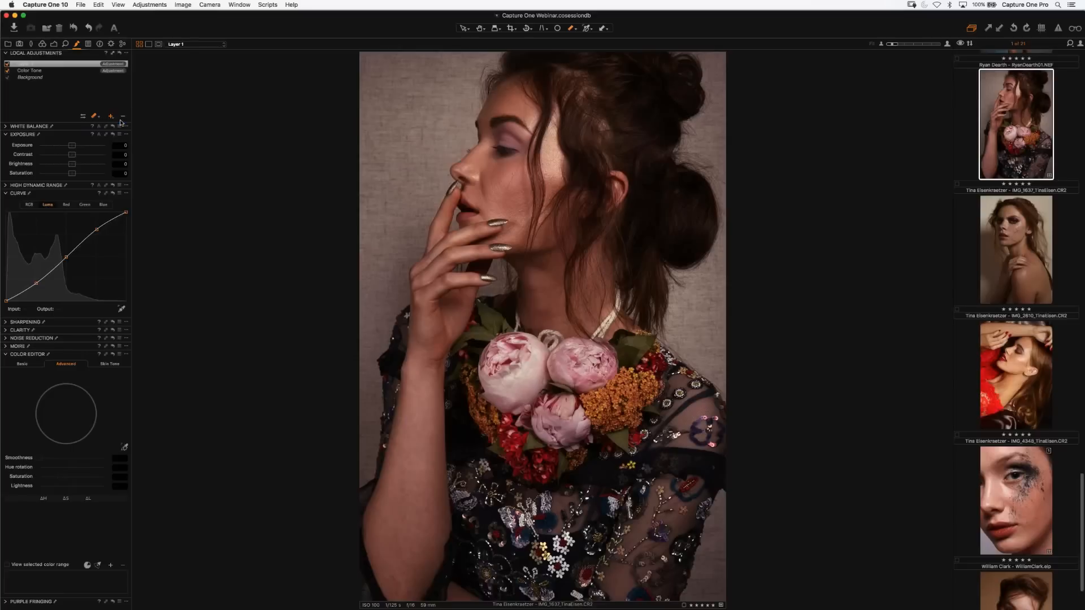
Name the new adjustment layer Exposure.
{"action": "type", "text": "Exp"}
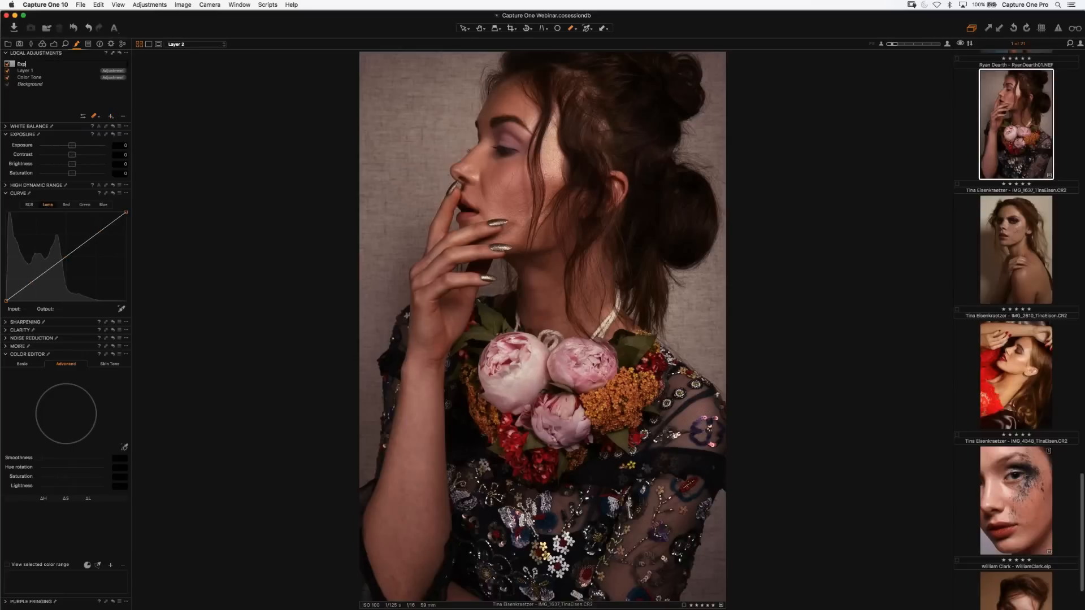
{"action": "type", "text": "osure"}
{"action": "key", "text": "Return"}
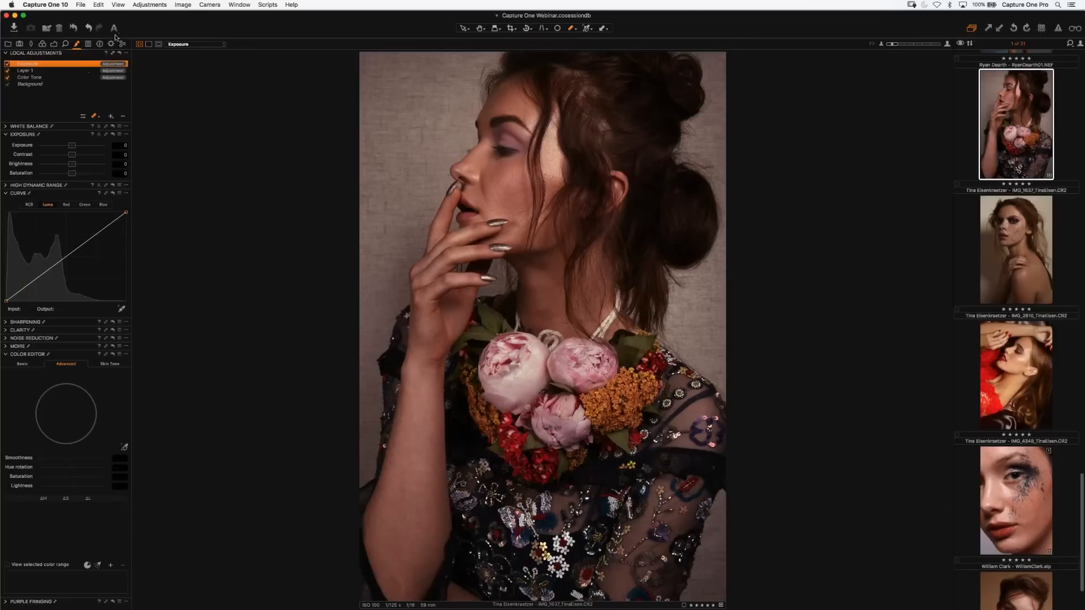
Fill the Exposure layer's mask, lower its exposure to -0.3 and raise its saturation.
{"action": "right_click", "coordinate": [77, 62]}
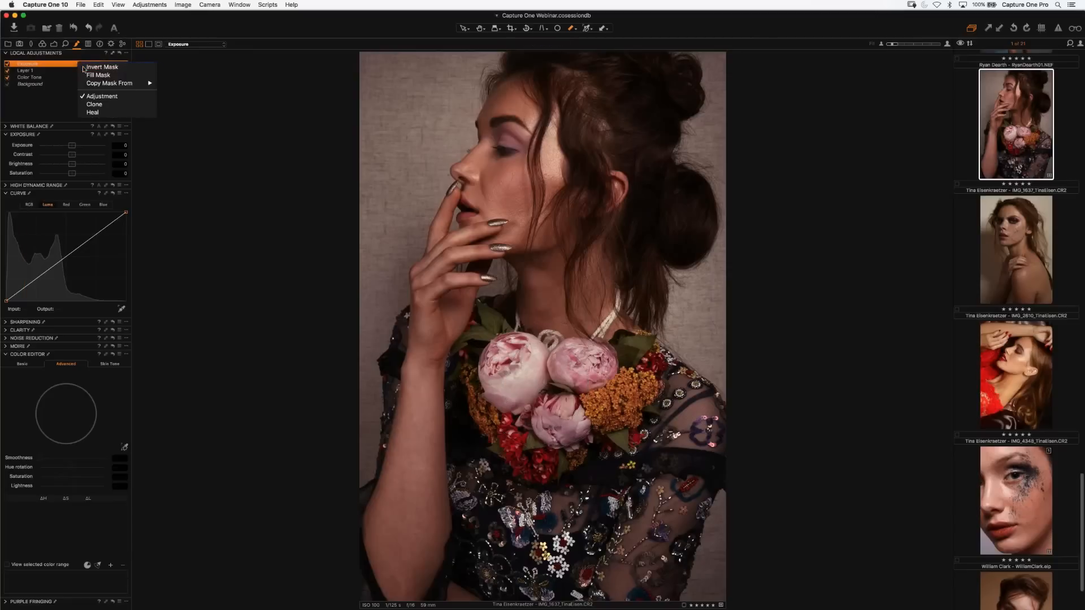
{"action": "left_click", "coordinate": [71, 117]}
{"action": "mouse_move", "coordinate": [73, 146]}
{"action": "left_mouse_down"}
{"action": "mouse_move", "coordinate": [85, 176]}
{"action": "mouse_move", "coordinate": [69, 146]}
{"action": "left_mouse_up"}
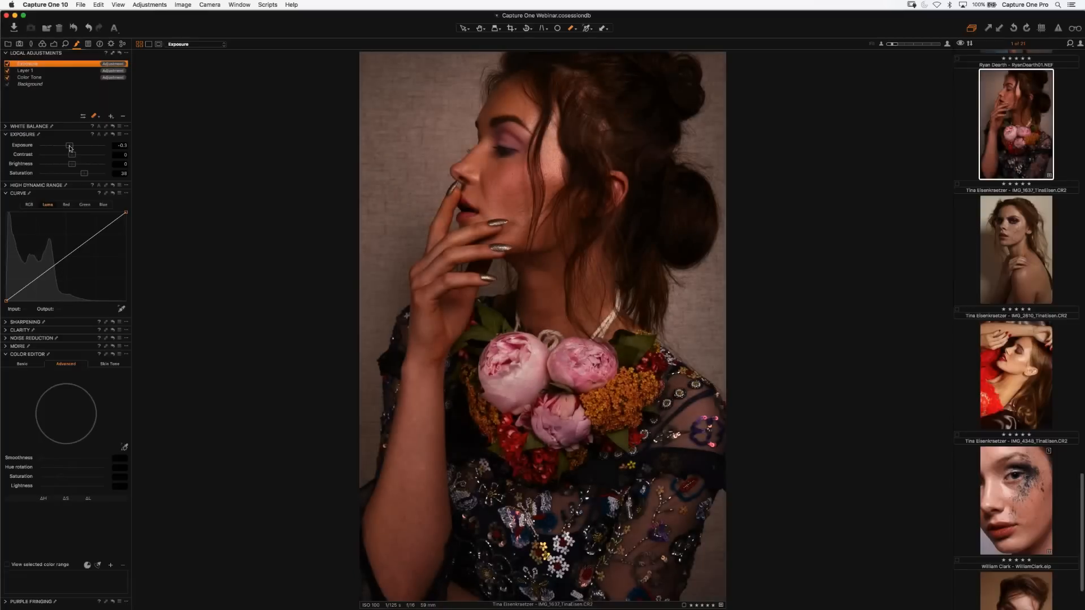
Invert the Exposure layer's mask and brush the adjustment in over the flowers at the woman's chest.
{"action": "left_click", "coordinate": [81, 71]}
{"action": "right_click", "coordinate": [83, 64]}
{"action": "left_click", "coordinate": [90, 67]}
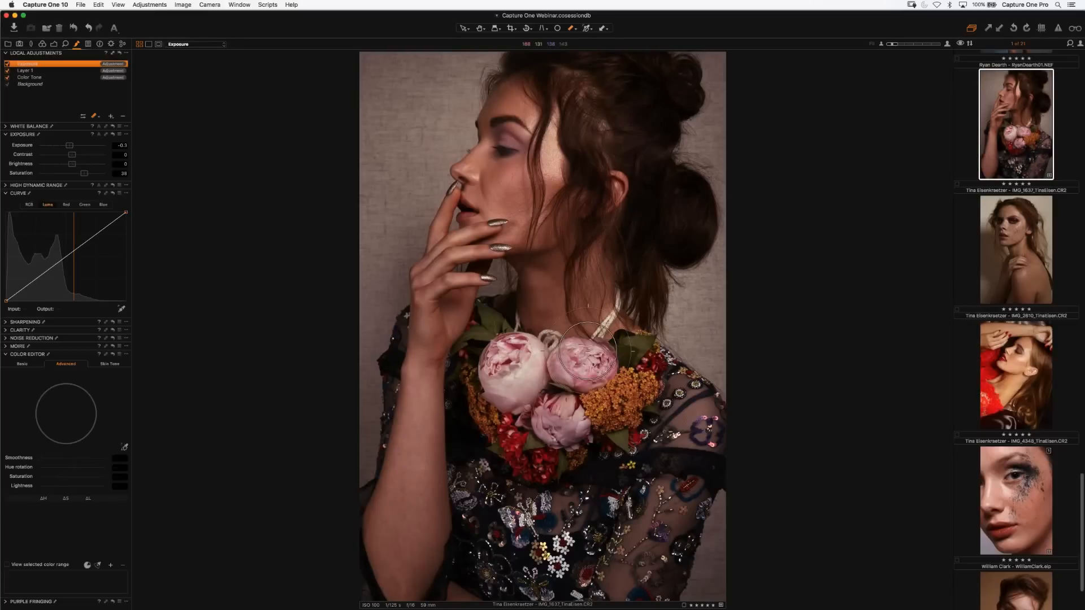
{"action": "mouse_move", "coordinate": [588, 351]}
{"action": "left_mouse_down"}
{"action": "mouse_move", "coordinate": [550, 397]}
{"action": "mouse_move", "coordinate": [531, 365]}
{"action": "mouse_move", "coordinate": [577, 362]}
{"action": "mouse_move", "coordinate": [644, 385]}
{"action": "mouse_move", "coordinate": [526, 386]}
{"action": "mouse_move", "coordinate": [522, 378]}
{"action": "mouse_move", "coordinate": [560, 413]}
{"action": "mouse_move", "coordinate": [522, 422]}
{"action": "mouse_move", "coordinate": [588, 407]}
{"action": "mouse_move", "coordinate": [622, 418]}
{"action": "mouse_move", "coordinate": [517, 385]}
{"action": "mouse_move", "coordinate": [574, 397]}
{"action": "left_mouse_up"}
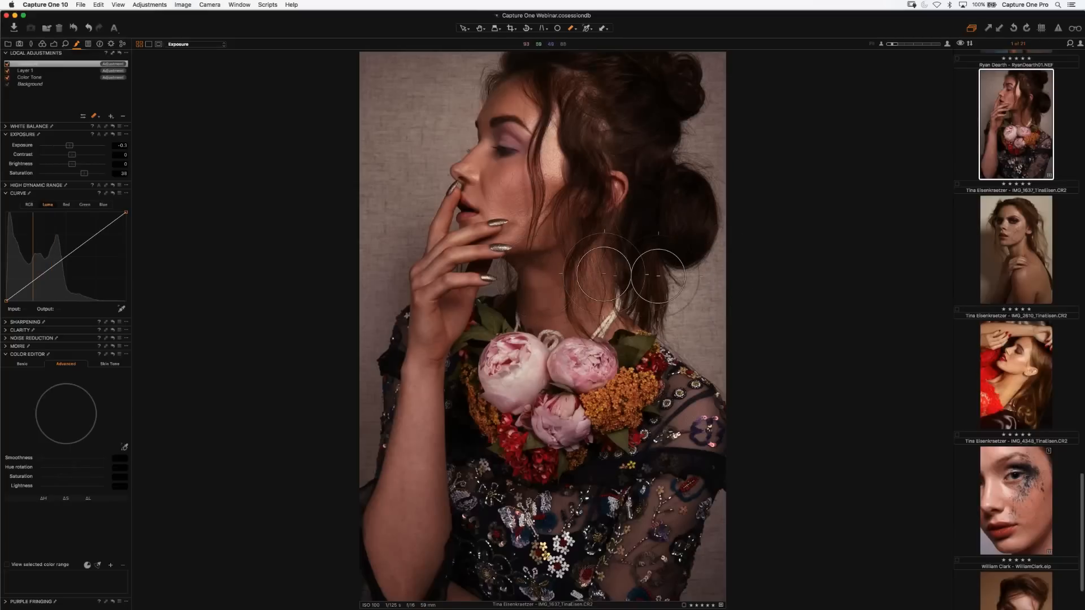
Create a new unadjusted variant of the flower portrait and look for it among the thumbnails.
{"action": "right_click", "coordinate": [1005, 130]}
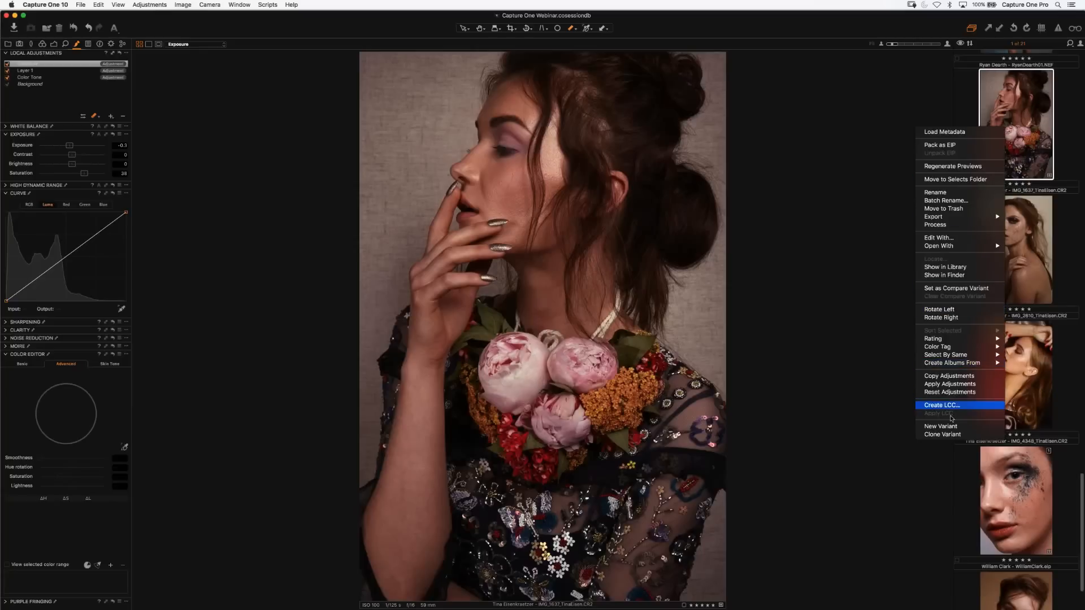
{"action": "left_click", "coordinate": [942, 428]}
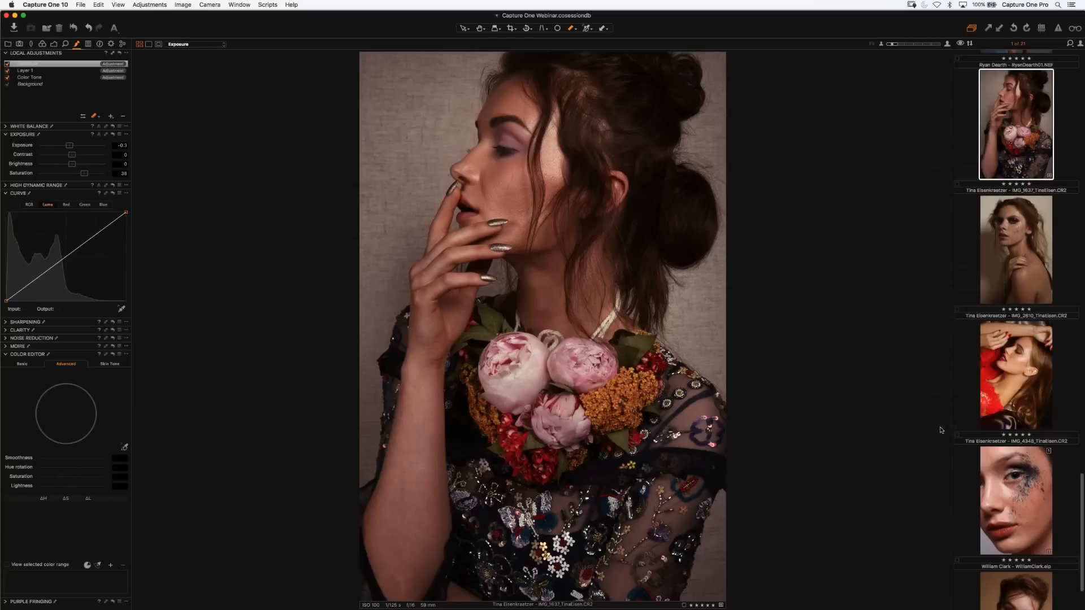
{"action": "scroll", "coordinate": [1013, 255], "scroll_direction": "down", "scroll_amount": 3}
{"action": "scroll", "coordinate": [1014, 255], "scroll_direction": "up", "scroll_amount": 5}
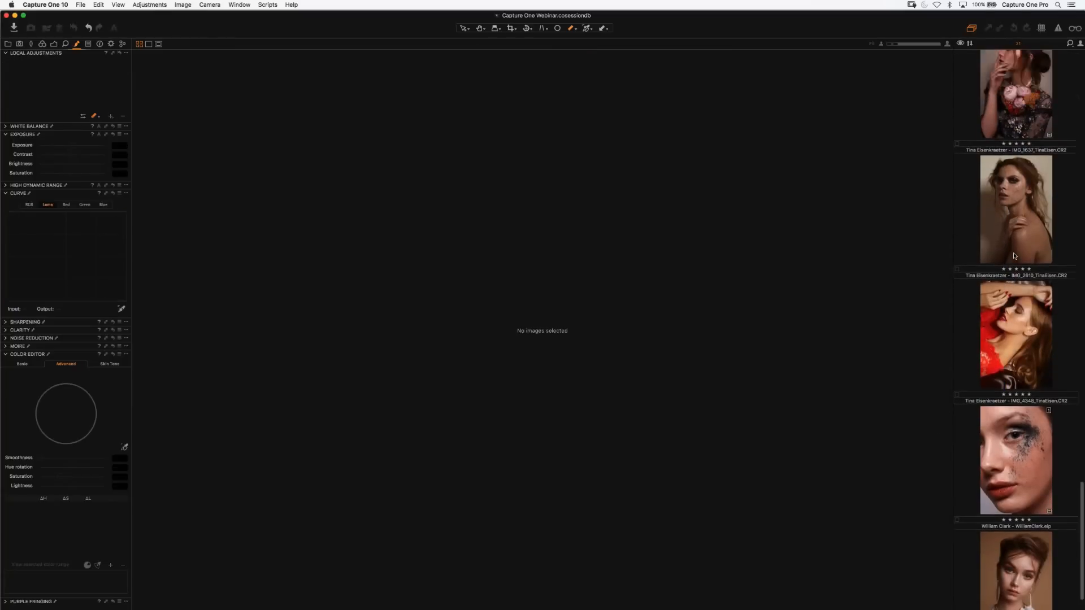
Filter the All Images album to unrated photos instead of five-star ones and look through them for the new variant.
{"action": "left_click", "coordinate": [8, 44]}
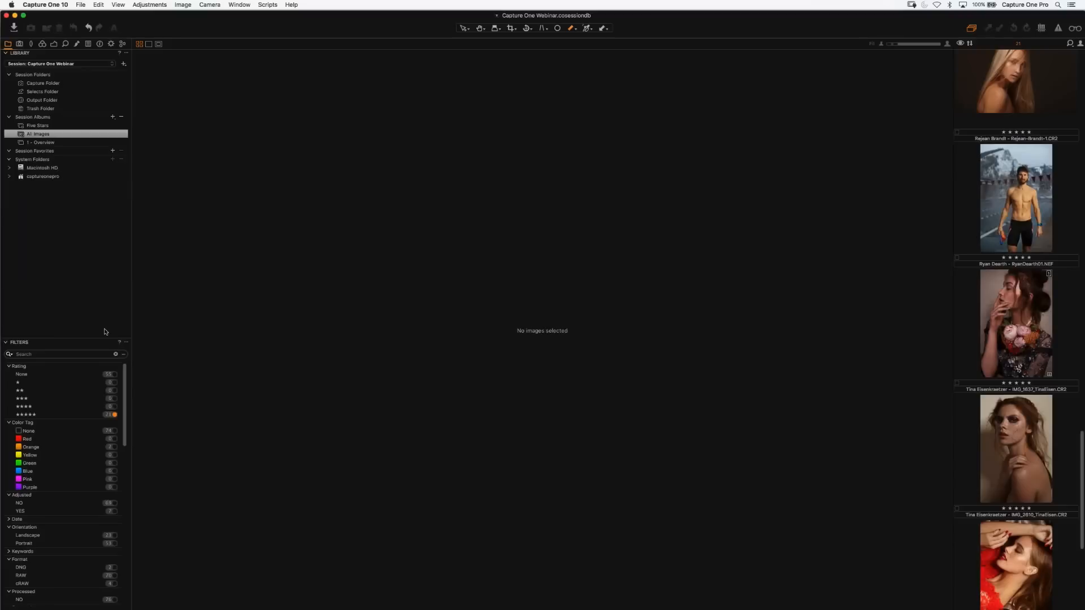
{"action": "left_click", "coordinate": [115, 383]}
{"action": "left_click", "coordinate": [114, 375]}
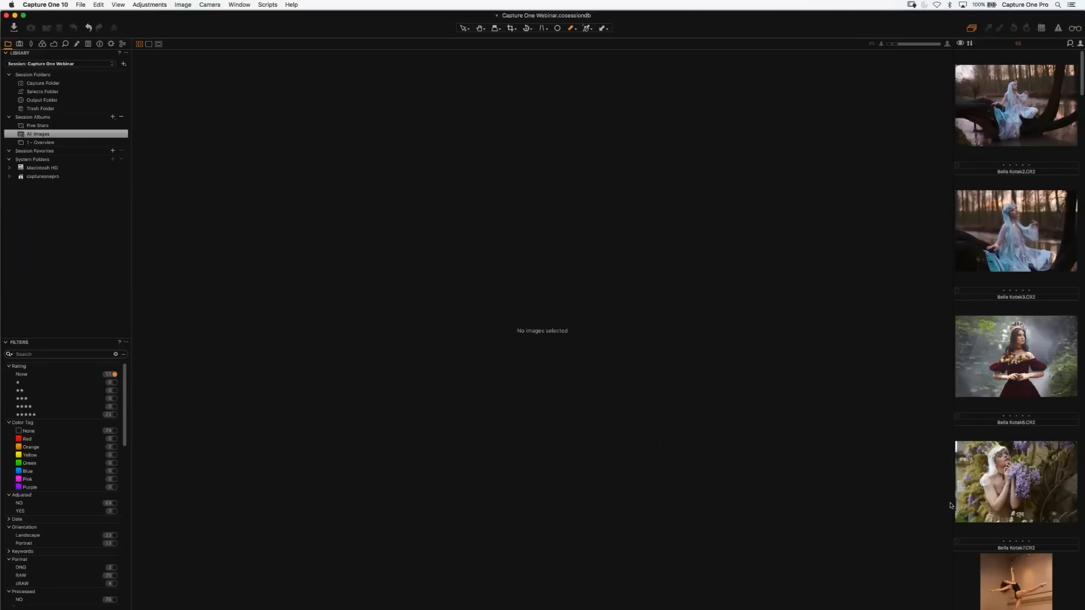
{"action": "scroll", "coordinate": [992, 509], "scroll_direction": "down", "scroll_amount": 1}
{"action": "scroll", "coordinate": [992, 508], "scroll_direction": "down", "scroll_amount": 20}
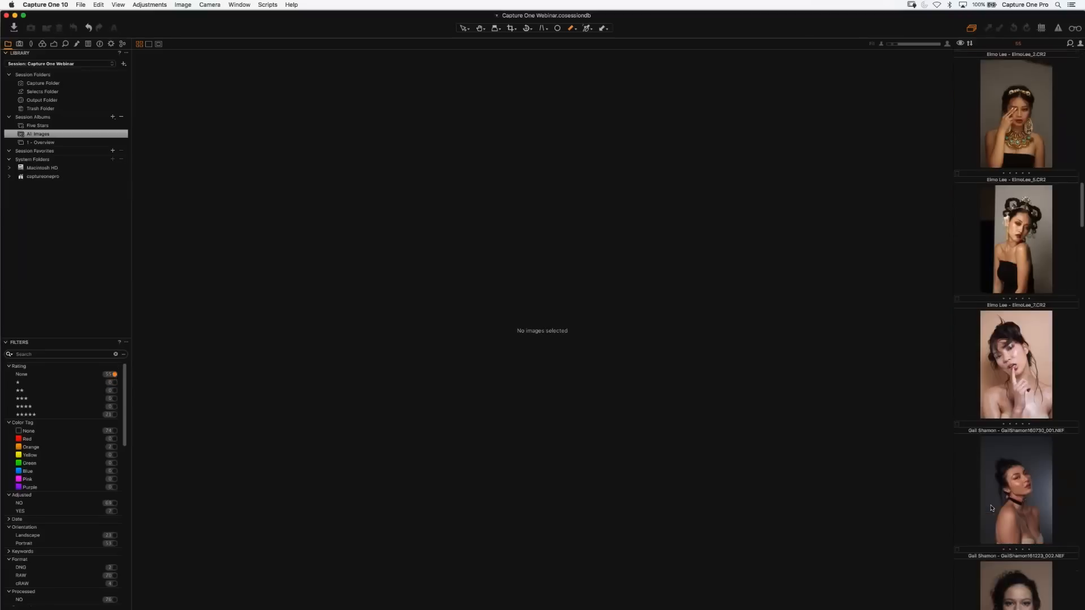
{"action": "scroll", "coordinate": [991, 508], "scroll_direction": "down", "scroll_amount": 2}
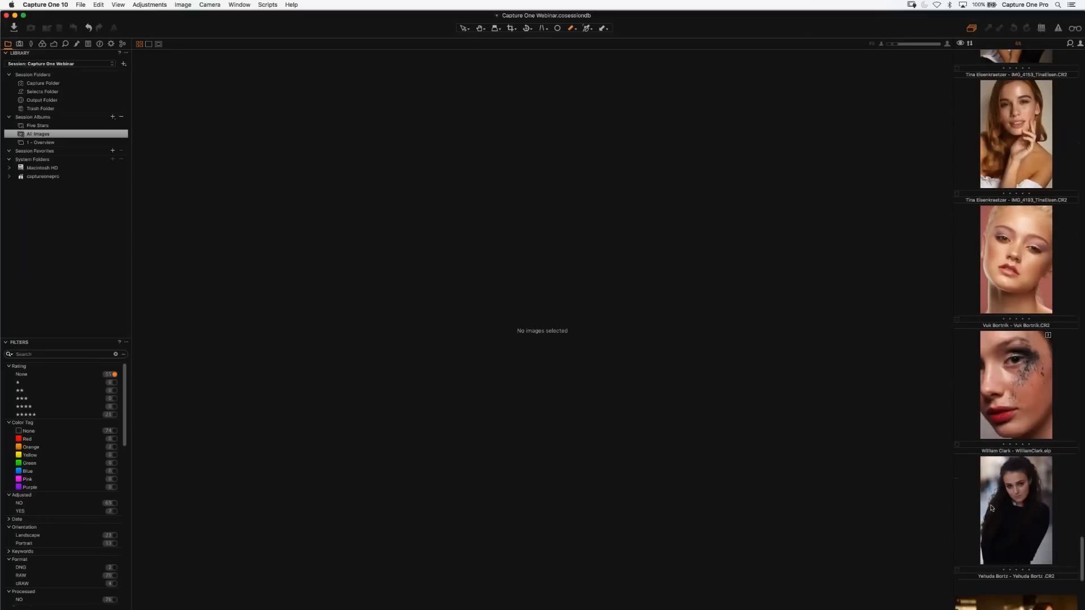
{"action": "scroll", "coordinate": [992, 508], "scroll_direction": "down", "scroll_amount": 9}
{"action": "scroll", "coordinate": [992, 508], "scroll_direction": "up", "scroll_amount": 12}
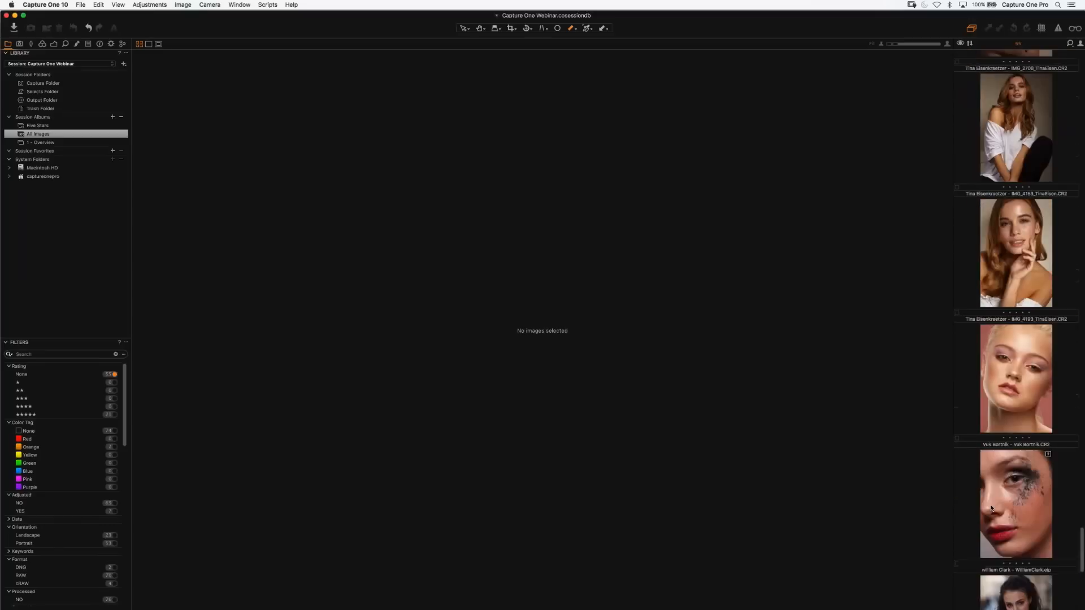
Add five-star images to the unrated filter and locate the two variants of the flower portrait.
{"action": "left_click", "coordinate": [116, 415]}
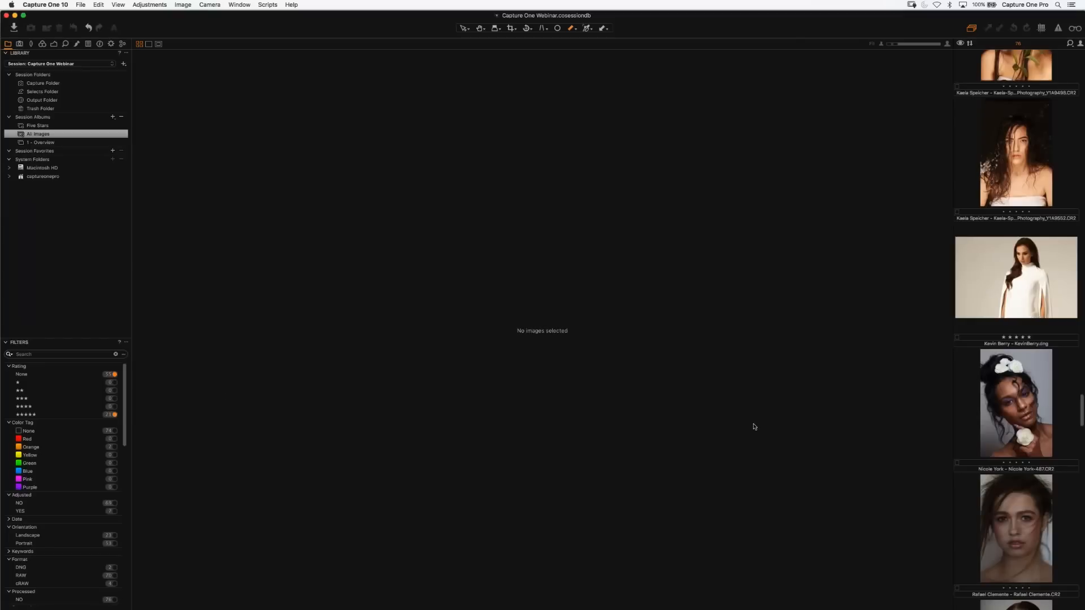
{"action": "scroll", "coordinate": [1031, 439], "scroll_direction": "down", "scroll_amount": 1}
{"action": "scroll", "coordinate": [1020, 444], "scroll_direction": "down", "scroll_amount": 20}
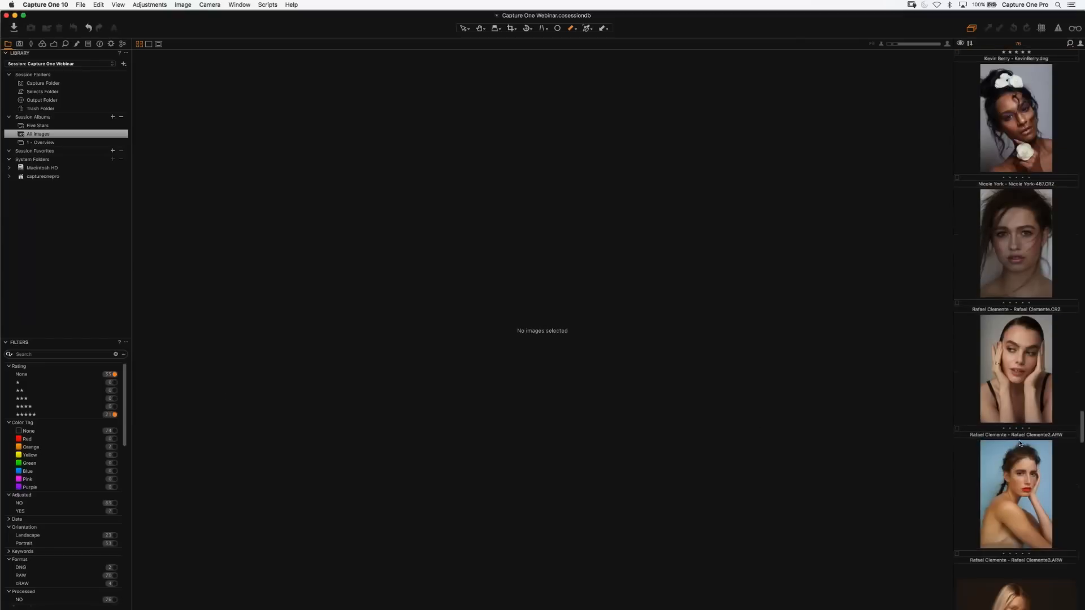
{"action": "scroll", "coordinate": [1018, 368], "scroll_direction": "up", "scroll_amount": 1}
Compare the edited flower portrait with its unadjusted variant by alternating between the two.
{"action": "left_click", "coordinate": [1012, 298]}
{"action": "left_click", "coordinate": [1010, 360]}
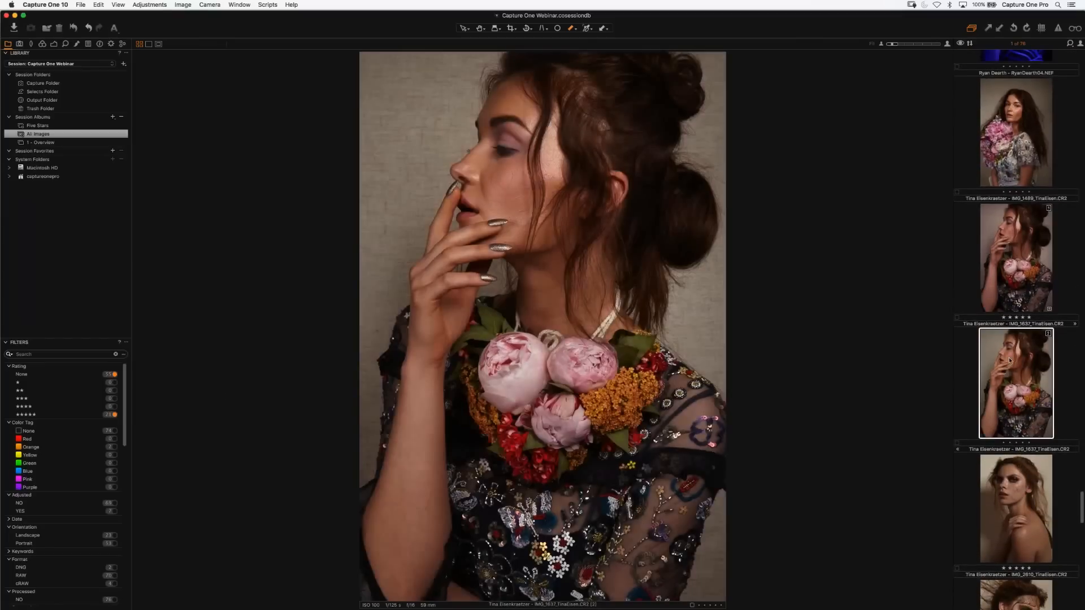
{"action": "left_click", "coordinate": [1005, 291]}
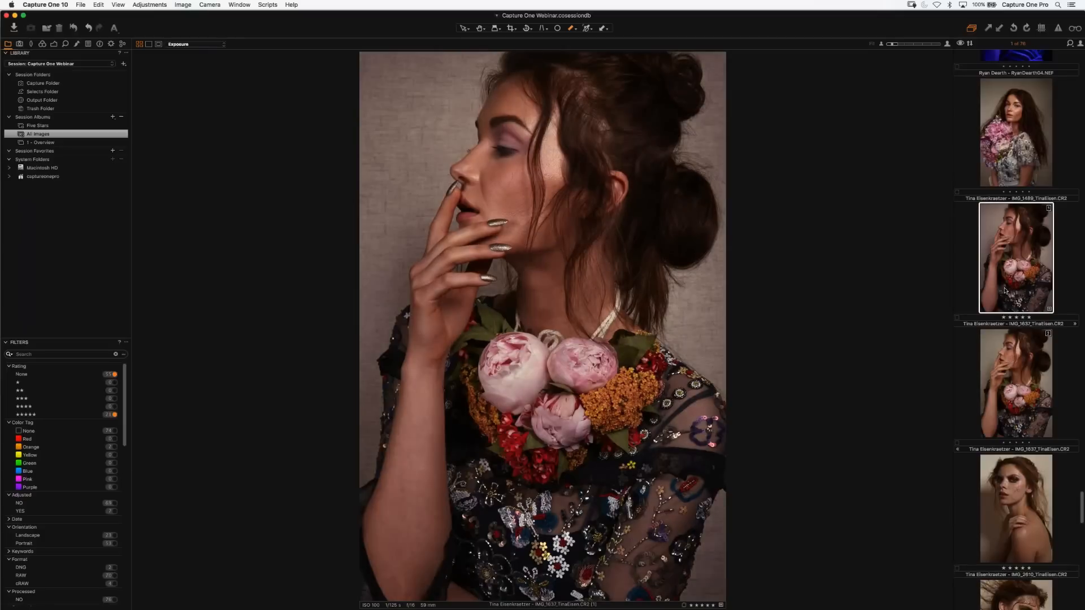
{"action": "left_click", "coordinate": [1012, 359]}
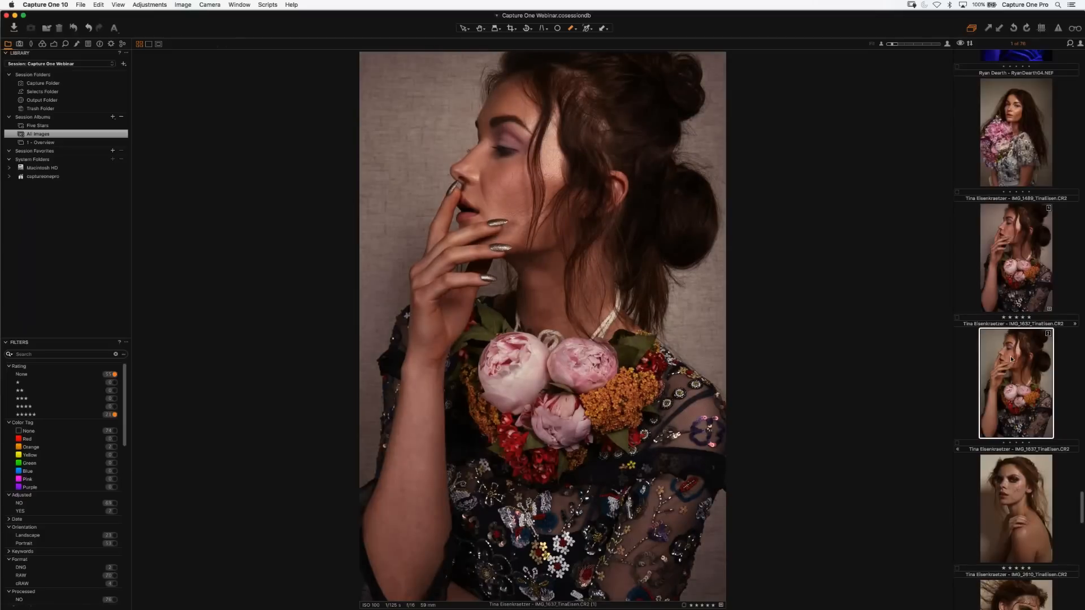
Compare the two variants of IMG_1637, the profile portrait with the flower collar.
{"action": "left_click", "coordinate": [1009, 279]}
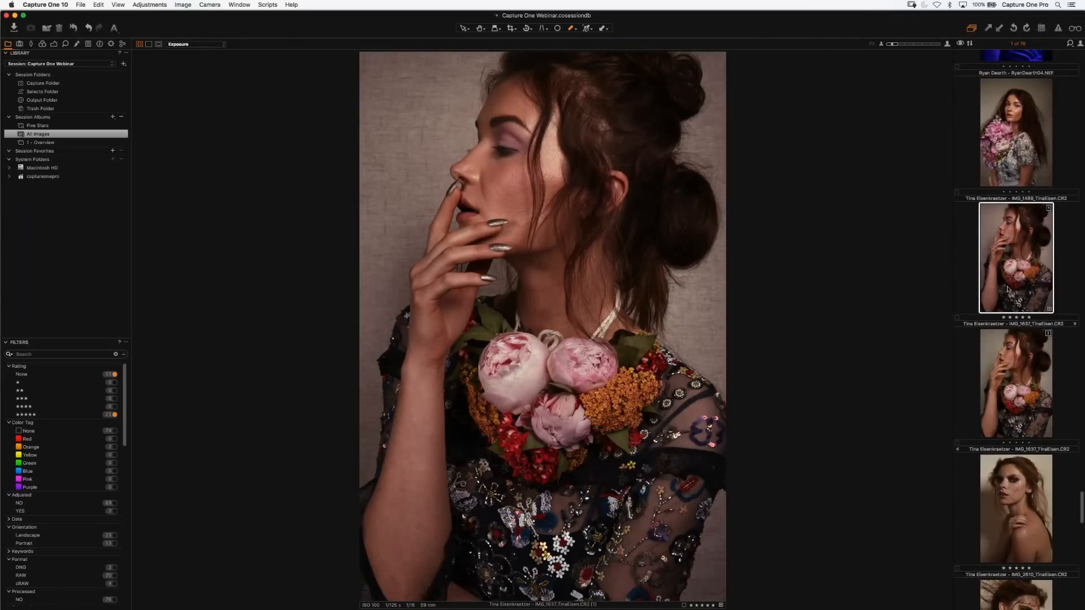
{"action": "left_click", "coordinate": [1010, 347]}
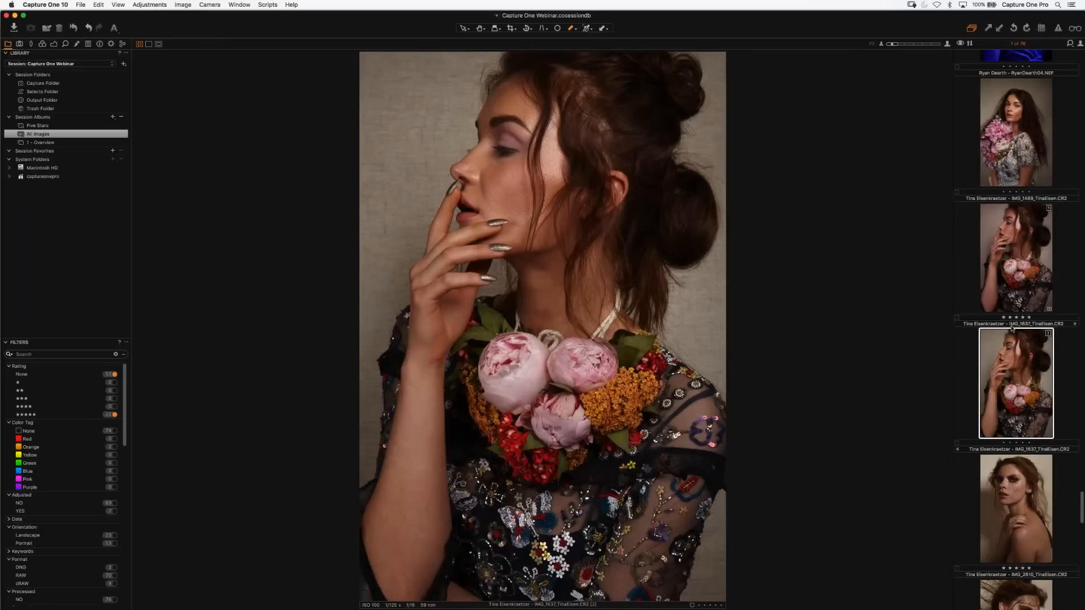
{"action": "left_click", "coordinate": [1025, 289]}
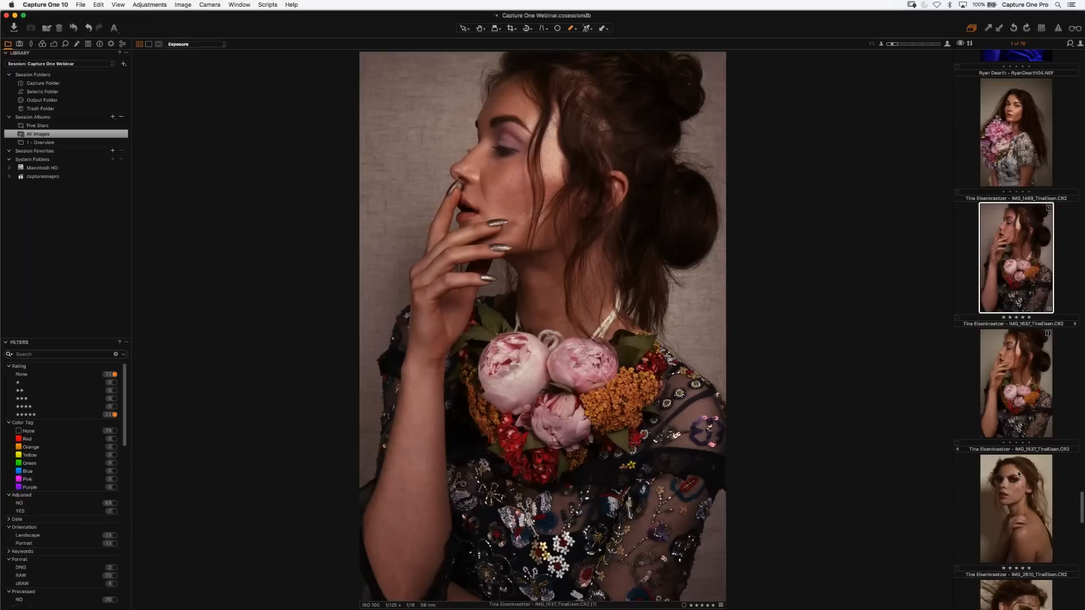
Tint the shadows of the bare-shouldered portrait IMG_2610 slightly toward magenta with Color Balance.
{"action": "left_click", "coordinate": [1019, 491]}
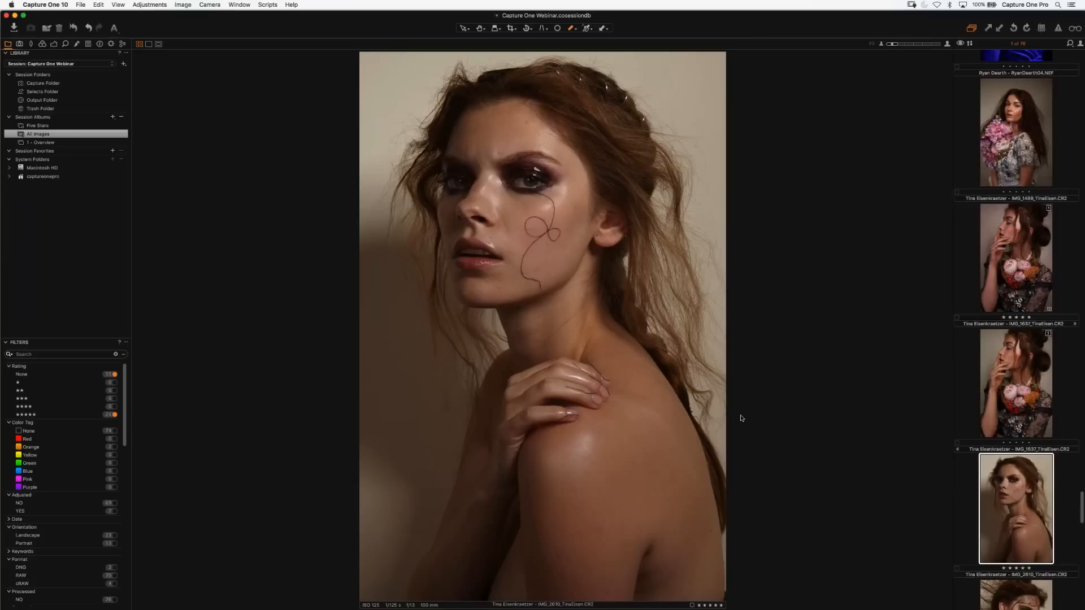
{"action": "left_click", "coordinate": [42, 44]}
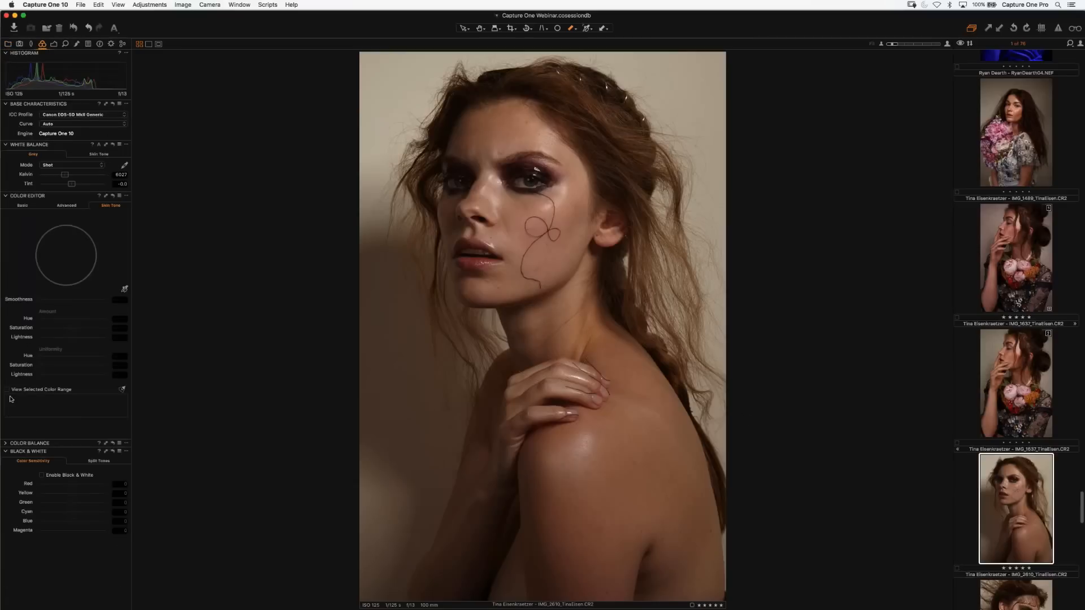
{"action": "left_click", "coordinate": [5, 444]}
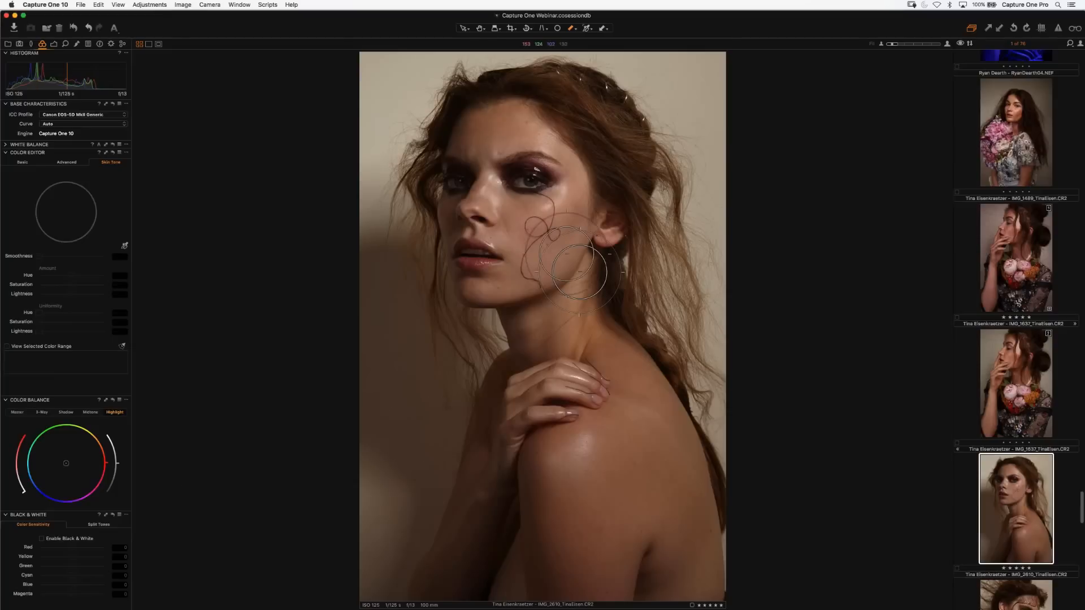
{"action": "left_click", "coordinate": [463, 28]}
{"action": "left_click", "coordinate": [66, 413]}
{"action": "left_click", "coordinate": [66, 466]}
{"action": "left_click_drag", "start_coordinate": [66, 467], "coordinate": [69, 467]}
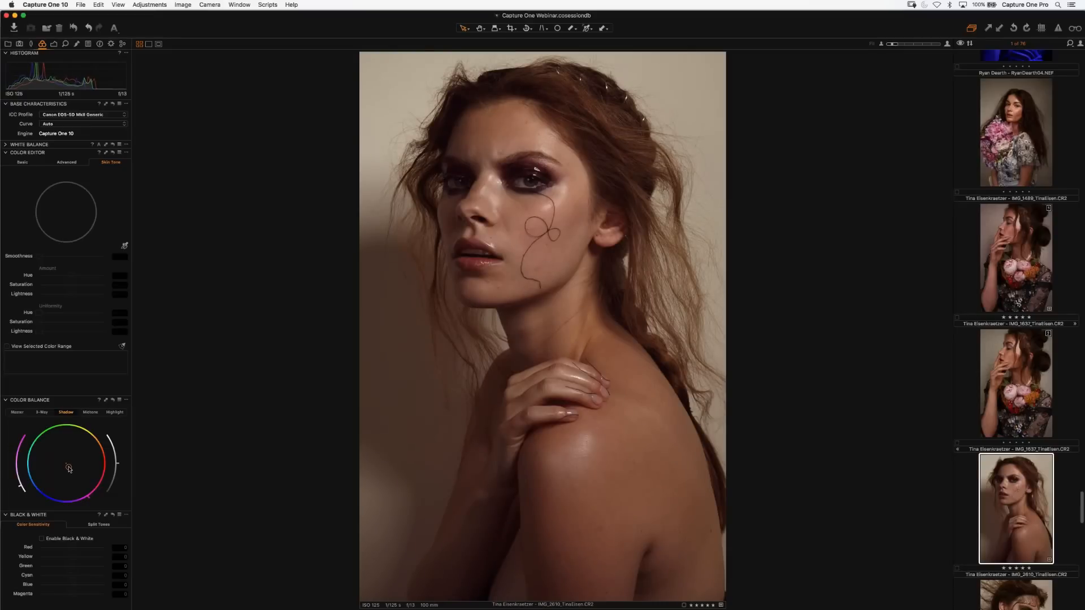
Shift the portrait's midtone color balance slightly and tint its highlights toward green.
{"action": "left_click", "coordinate": [91, 412]}
{"action": "left_click_drag", "start_coordinate": [63, 464], "coordinate": [67, 461]}
{"action": "left_click", "coordinate": [118, 413]}
{"action": "left_click_drag", "start_coordinate": [68, 466], "coordinate": [65, 461]}
Create a new unadjusted variant of IMG_2610 and compare it with the color-graded variant.
{"action": "right_click", "coordinate": [1003, 495]}
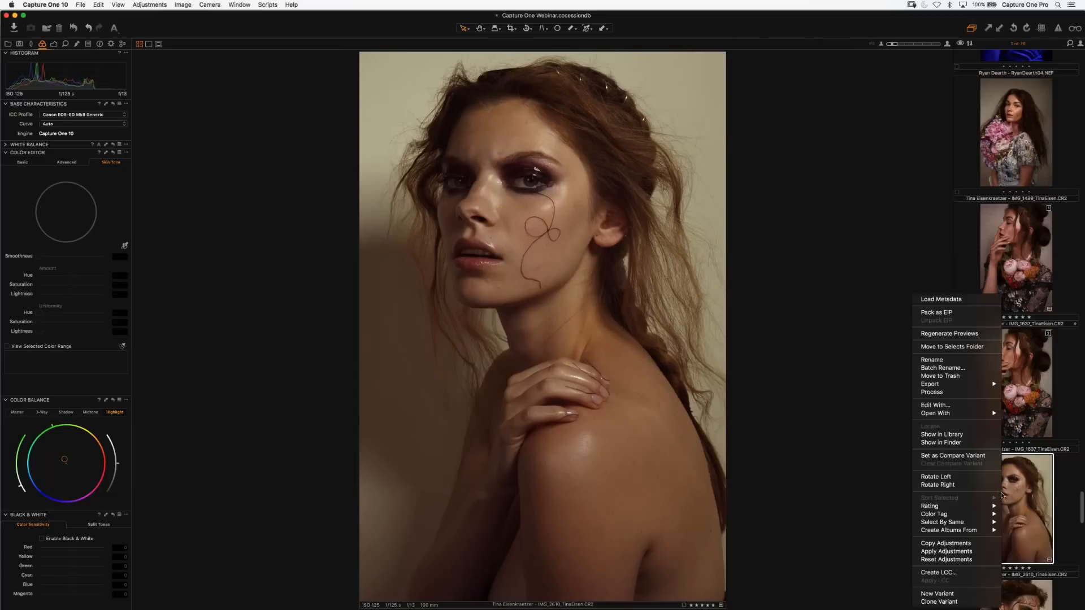
{"action": "left_click", "coordinate": [937, 593]}
{"action": "left_click", "coordinate": [1015, 446]}
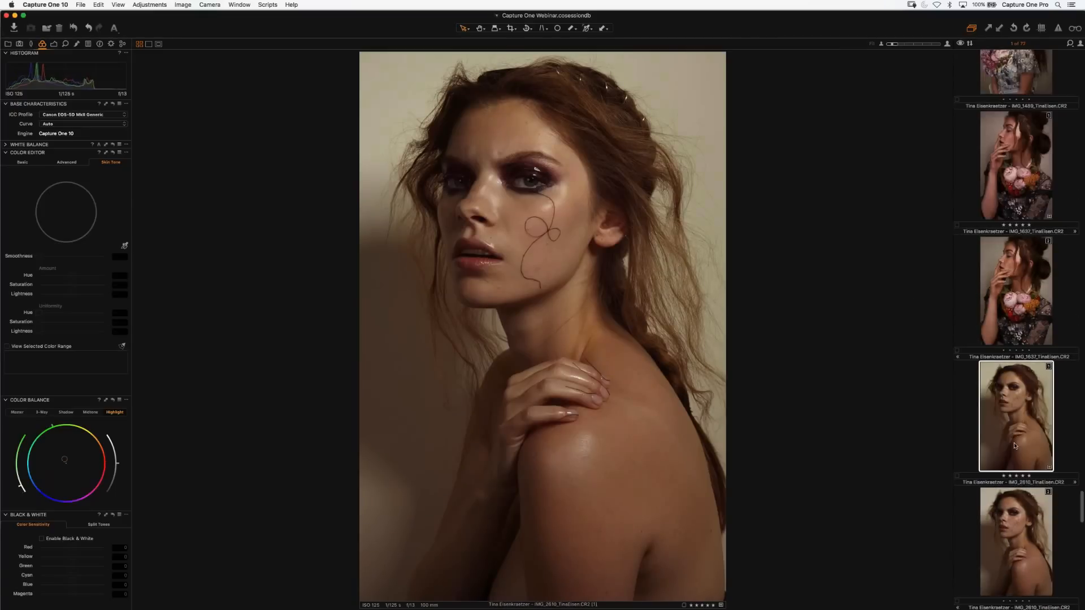
{"action": "left_click", "coordinate": [1022, 544]}
{"action": "left_click", "coordinate": [1013, 437]}
{"action": "left_click", "coordinate": [1016, 514]}
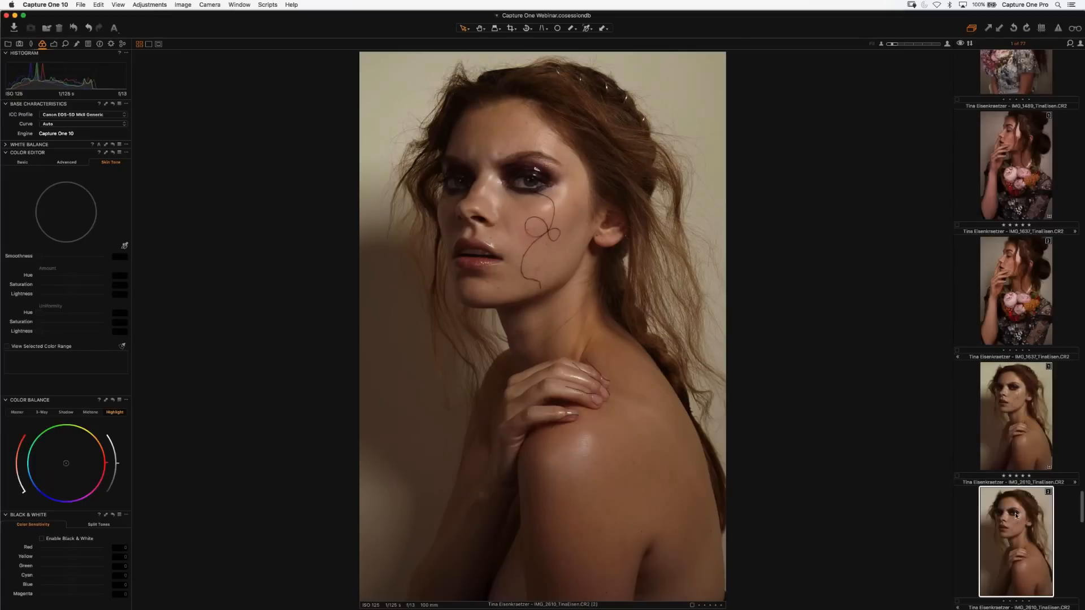
{"action": "left_click", "coordinate": [1016, 419]}
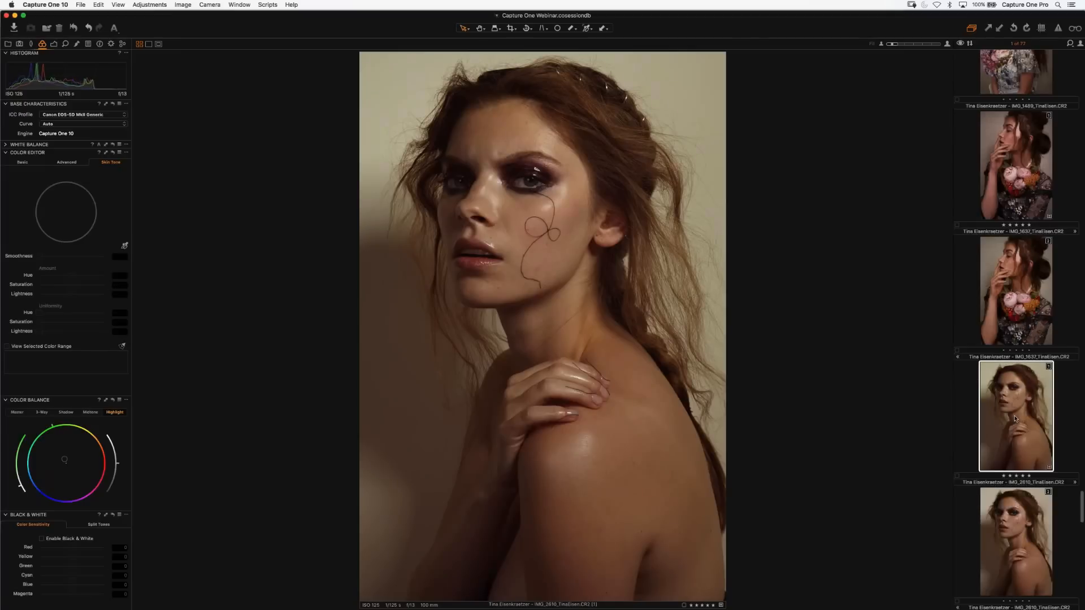
{"action": "left_click", "coordinate": [1022, 494]}
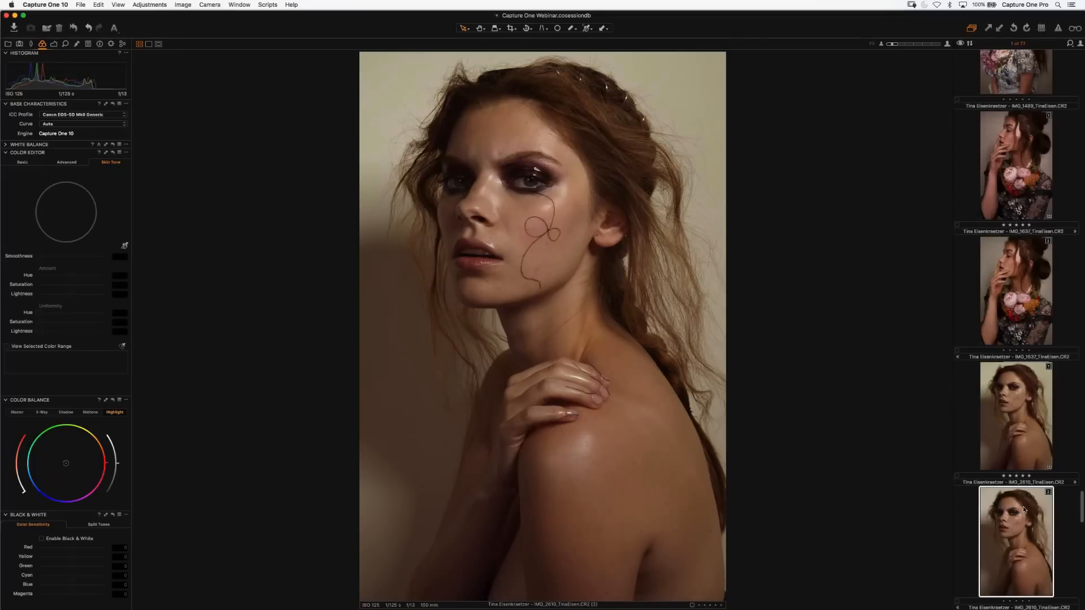
{"action": "left_click", "coordinate": [1019, 434]}
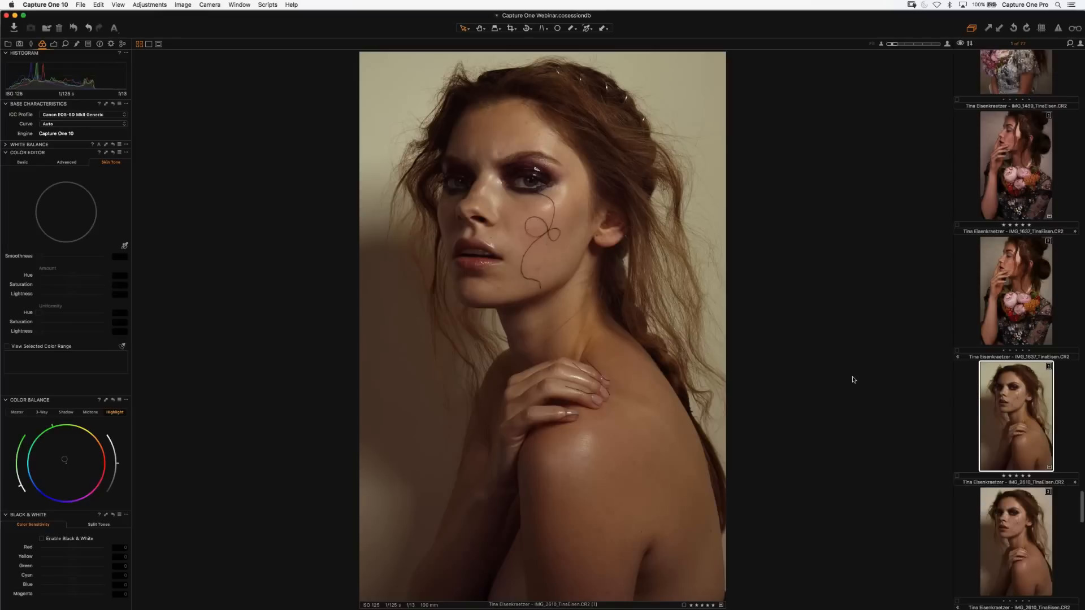
Copy the adjustments from the graded IMG_2610 variant and apply them to the second IMG_1637 variant.
{"action": "left_click", "coordinate": [987, 29]}
{"action": "left_click", "coordinate": [1015, 278]}
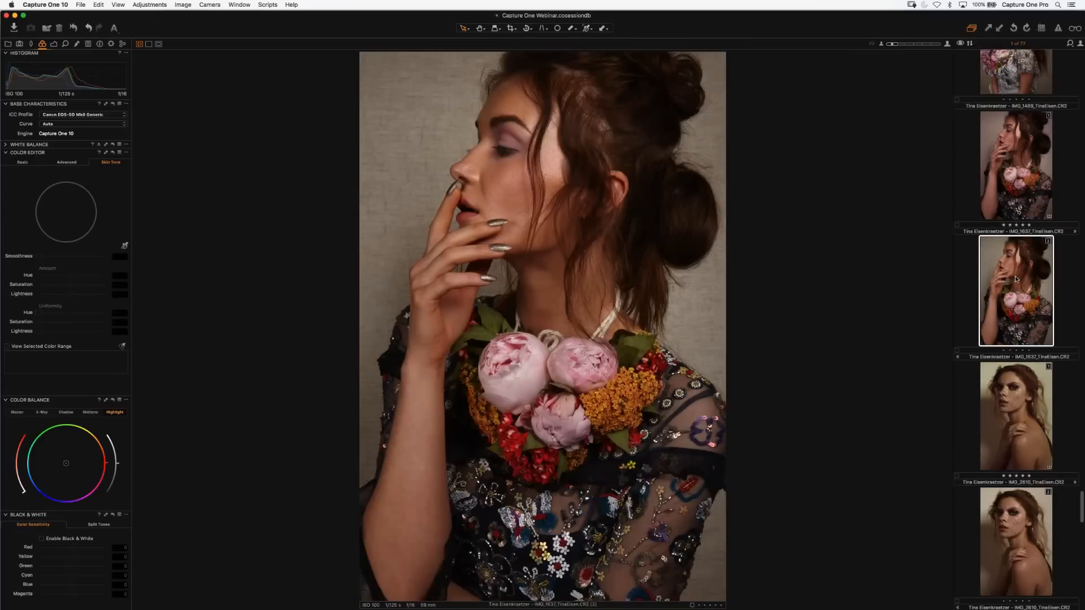
{"action": "left_click", "coordinate": [1001, 30]}
{"action": "left_click", "coordinate": [1023, 391]}
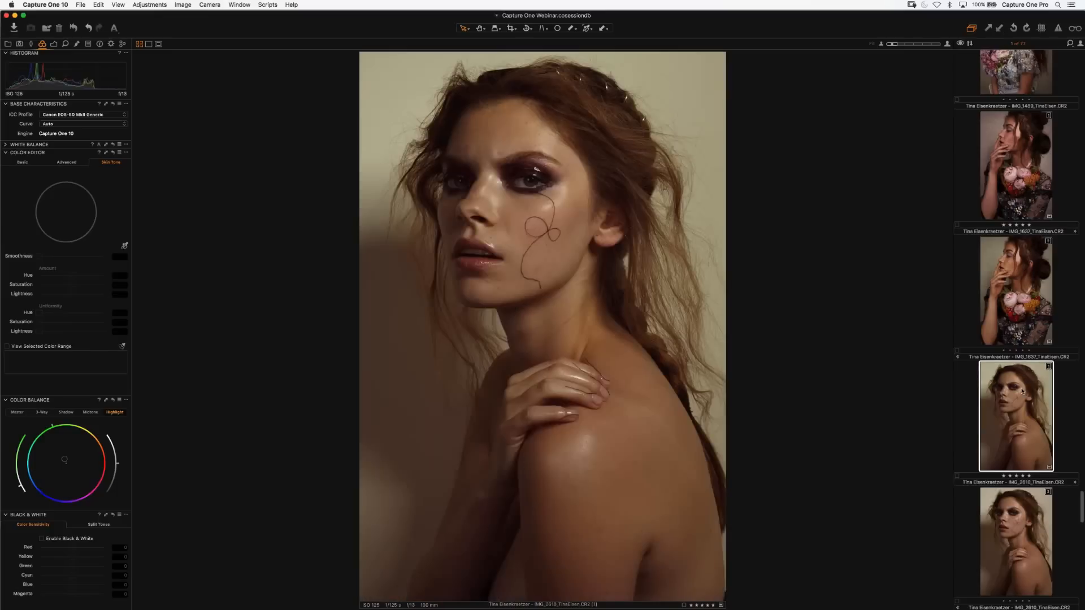
{"action": "left_click", "coordinate": [1024, 326]}
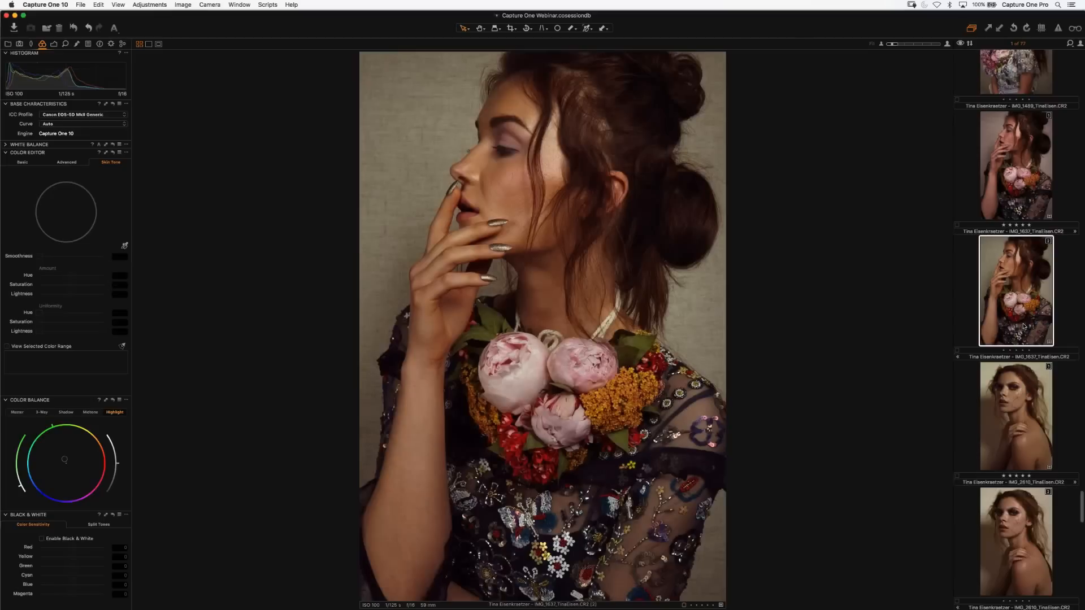
Save the graded IMG_2610 variant's Color Balance and Rating as a user style named with the photographer's first name.
{"action": "left_click", "coordinate": [1020, 395]}
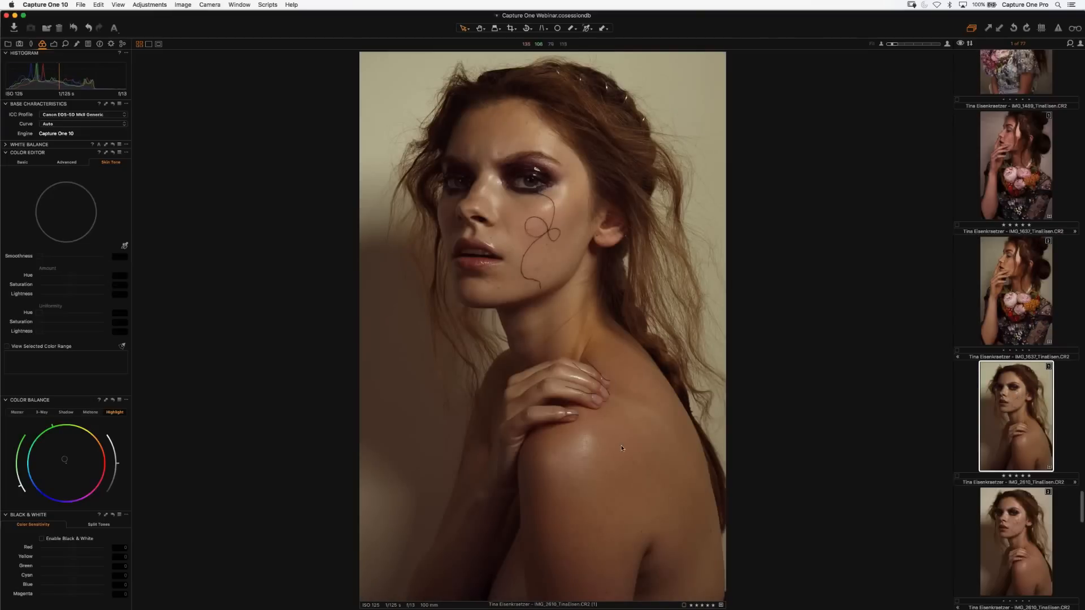
{"action": "left_click", "coordinate": [89, 45]}
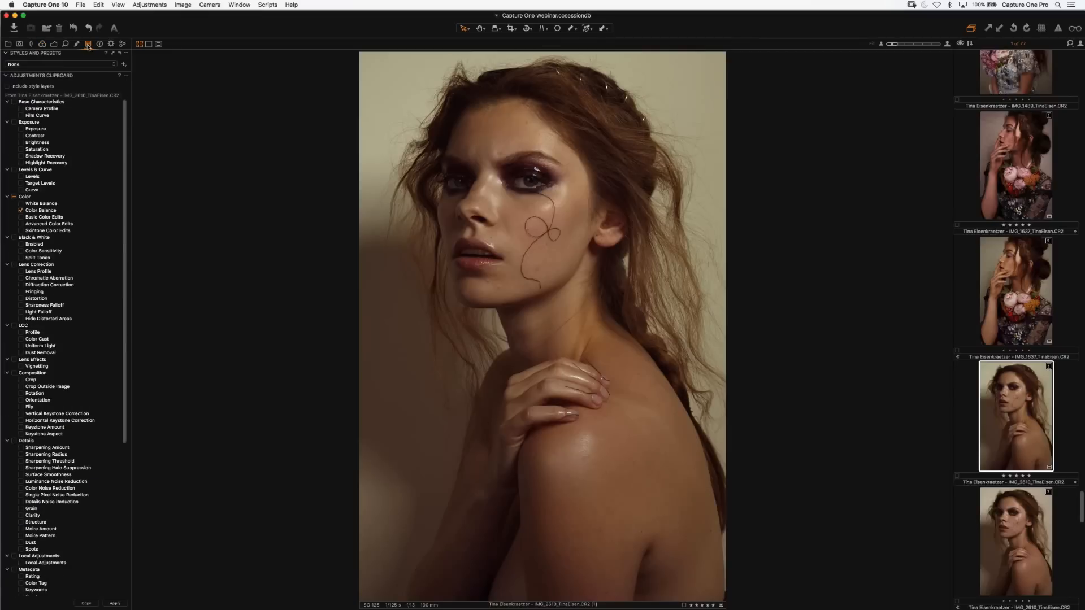
{"action": "left_click", "coordinate": [124, 65]}
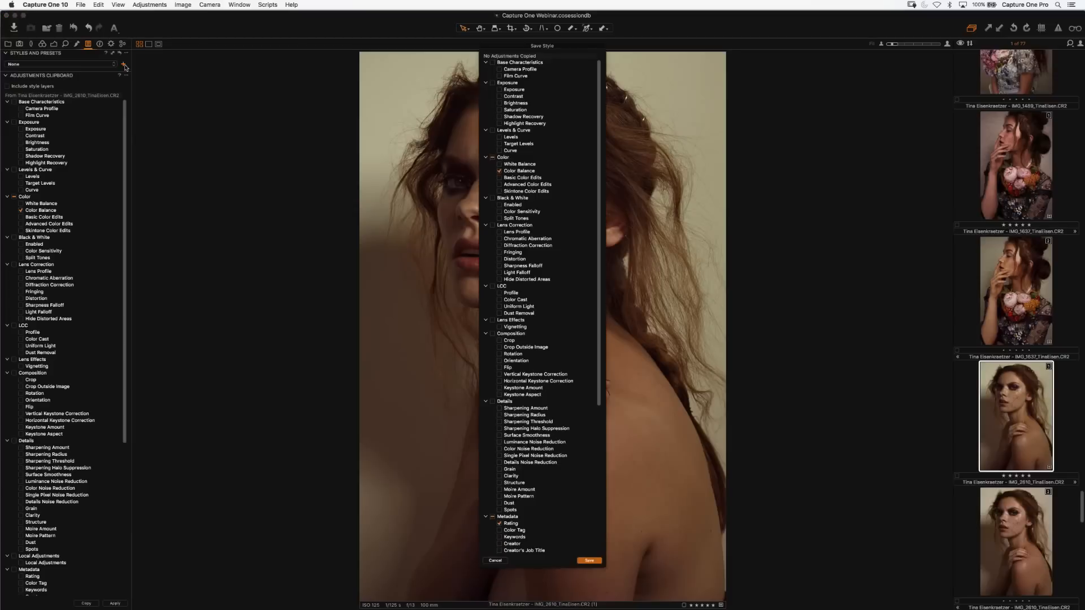
{"action": "left_click", "coordinate": [589, 561]}
{"action": "type", "text": "T"}
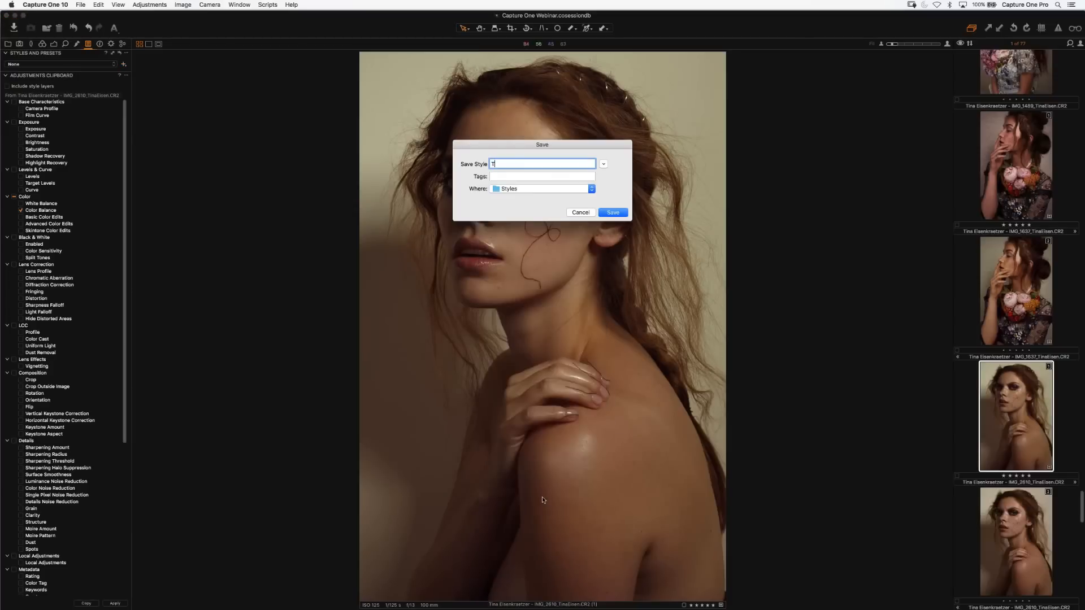
{"action": "type", "text": "ina"}
{"action": "key", "text": "Return"}
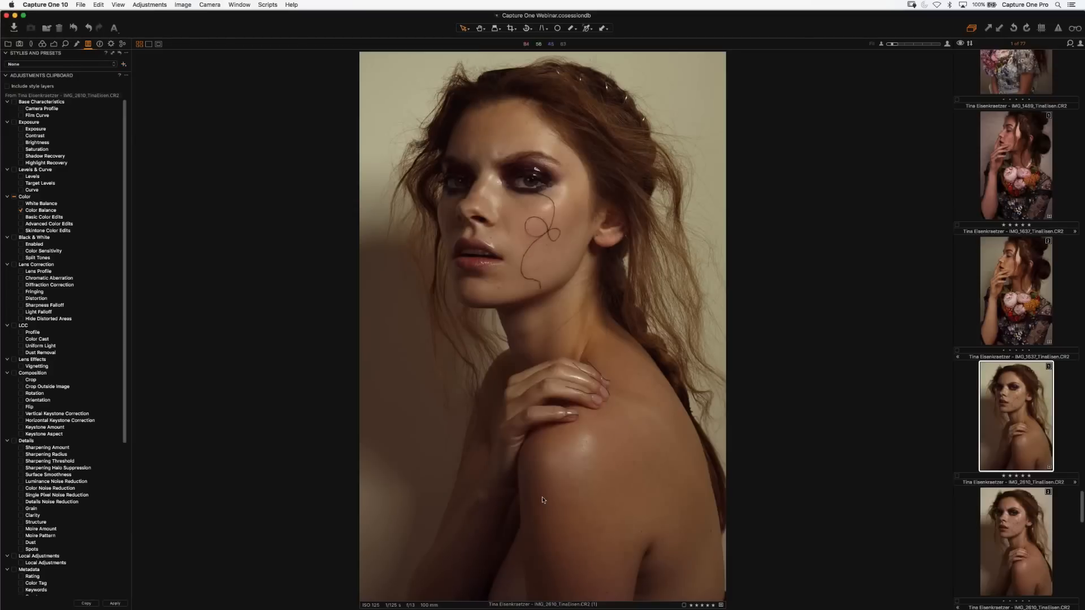
Apply the saved user style to the white-shirt portrait IMG_4153 and compare before and after by resetting and restoring its adjustments.
{"action": "scroll", "coordinate": [1003, 554], "scroll_direction": "up", "scroll_amount": 2}
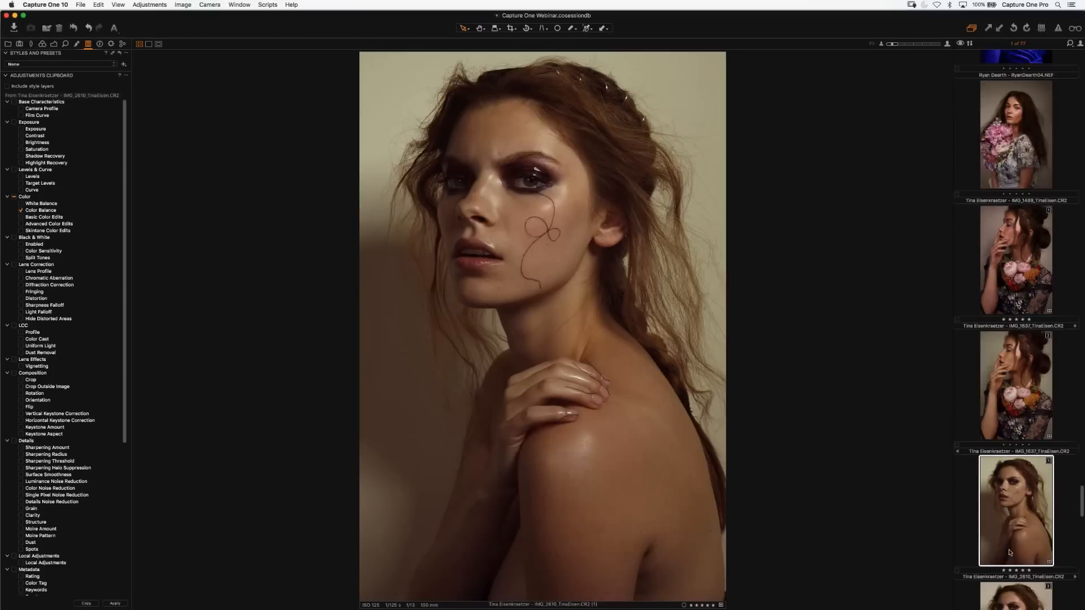
{"action": "scroll", "coordinate": [1010, 551], "scroll_direction": "down", "scroll_amount": 7}
{"action": "left_click", "coordinate": [1011, 562]}
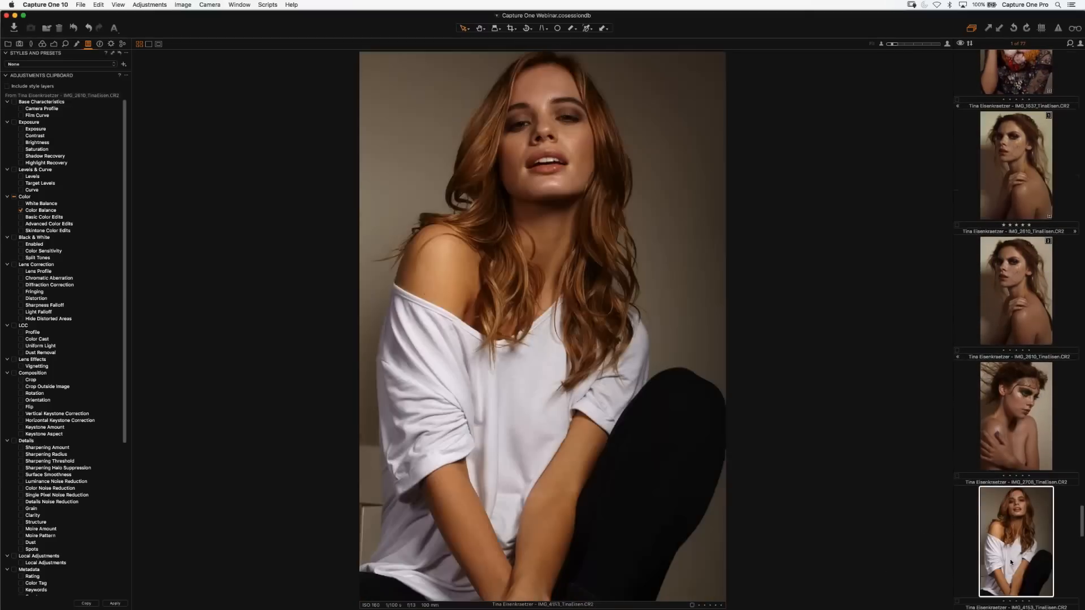
{"action": "left_click", "coordinate": [115, 66]}
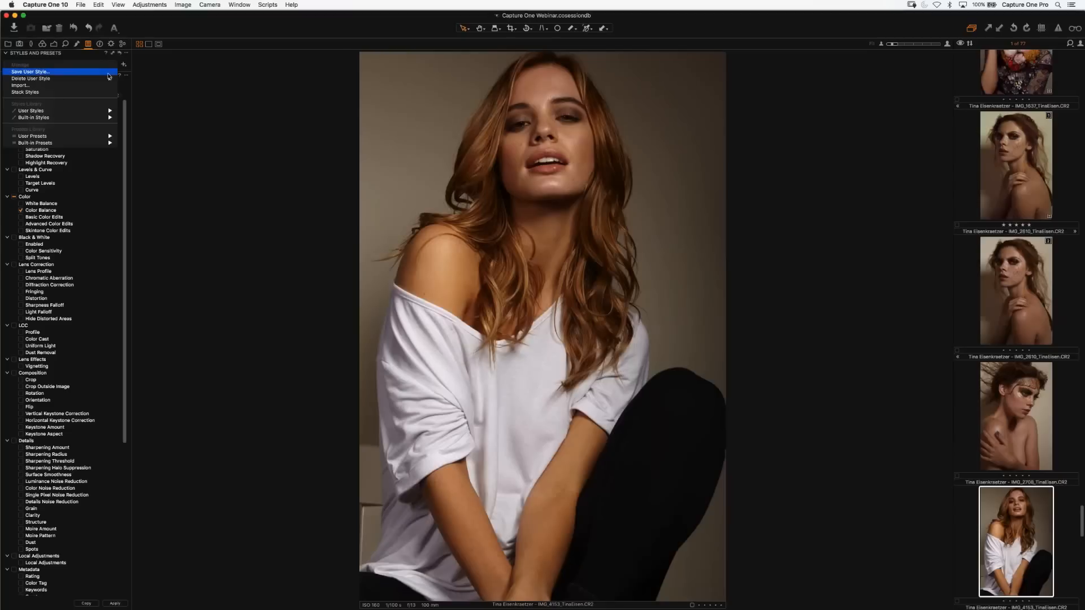
{"action": "mouse_move", "coordinate": [100, 112]}
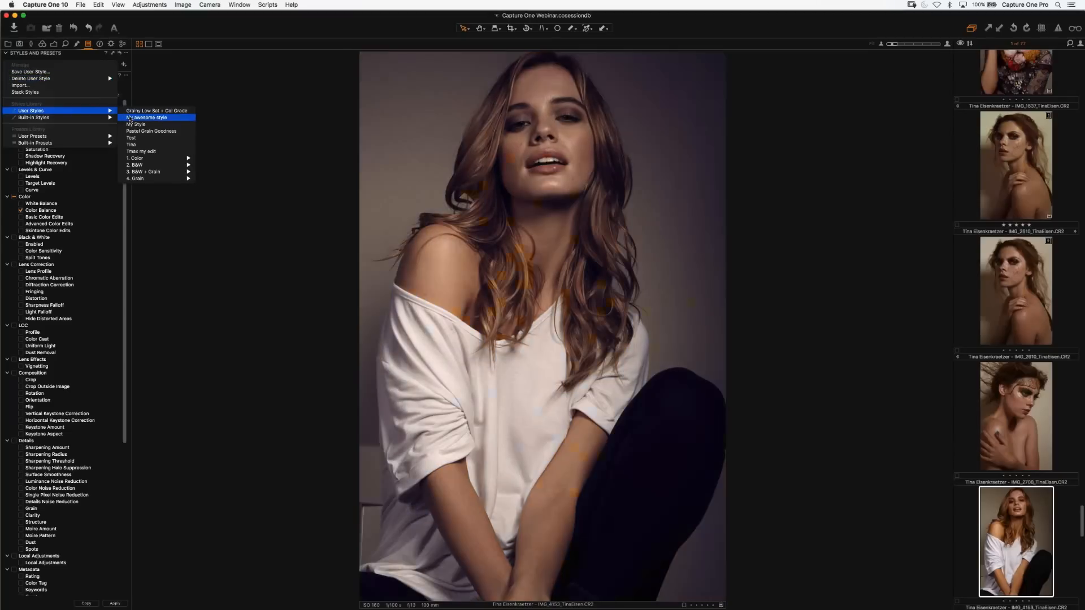
{"action": "left_click", "coordinate": [131, 144]}
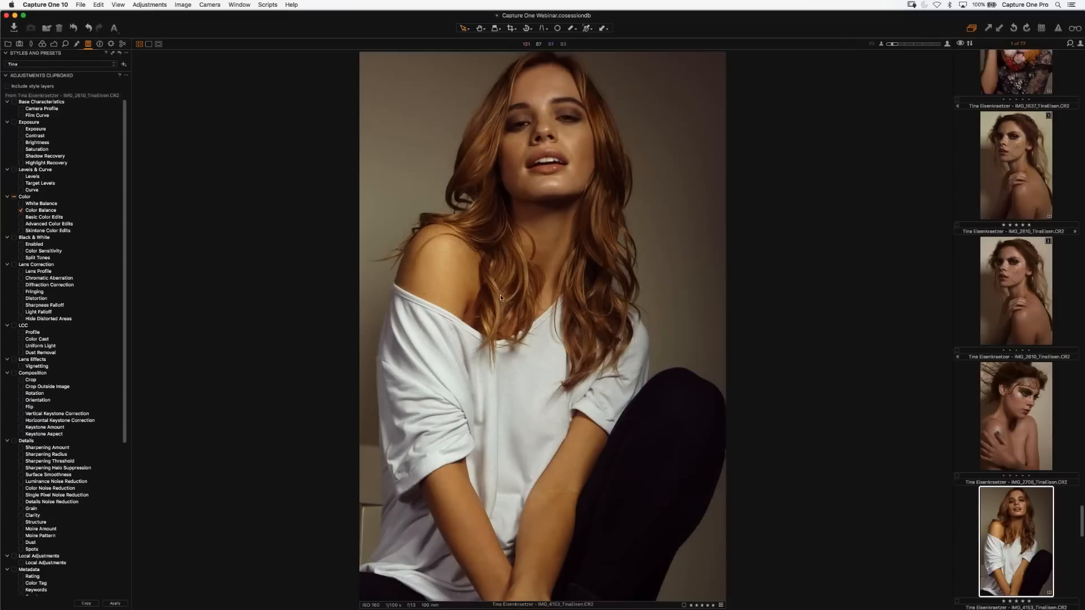
{"action": "left_click", "coordinate": [73, 28]}
{"action": "key", "text": "super+z"}
Show the exposure tools and open the dark portrait of the woman with wet hair for editing.
{"action": "scroll", "coordinate": [1001, 419], "scroll_direction": "up", "scroll_amount": 1}
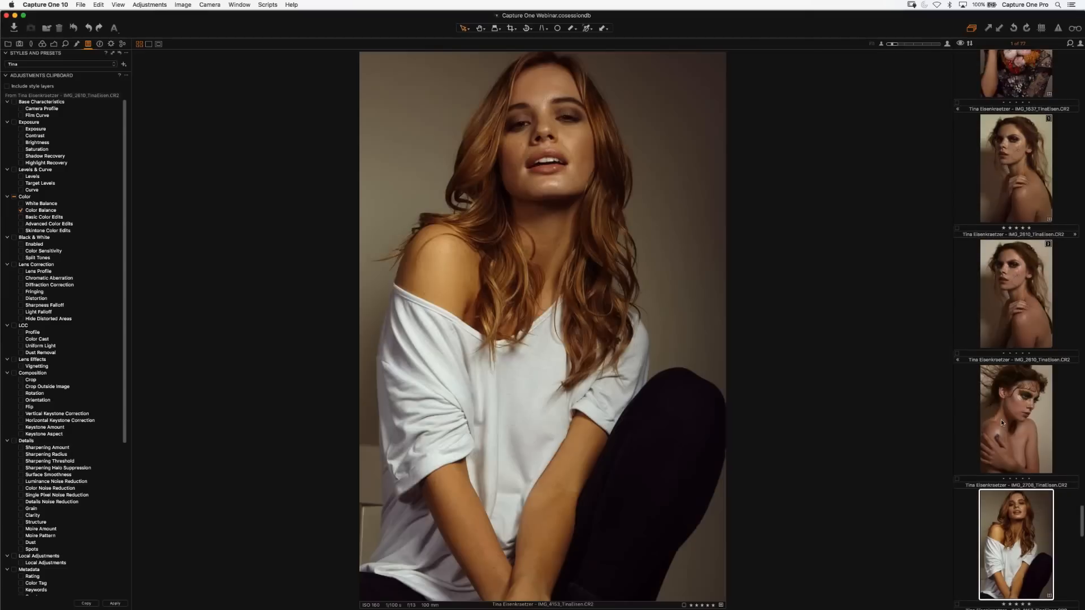
{"action": "scroll", "coordinate": [1002, 420], "scroll_direction": "up", "scroll_amount": 5}
{"action": "scroll", "coordinate": [1001, 422], "scroll_direction": "up", "scroll_amount": 3}
{"action": "scroll", "coordinate": [1001, 422], "scroll_direction": "up", "scroll_amount": 3}
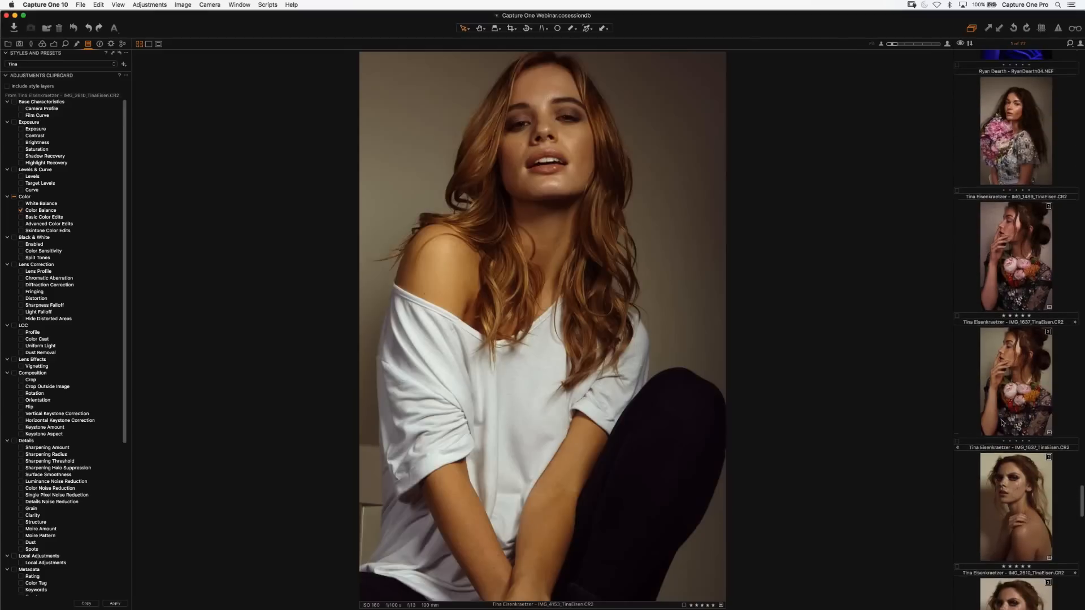
{"action": "scroll", "coordinate": [1002, 421], "scroll_direction": "up", "scroll_amount": 2}
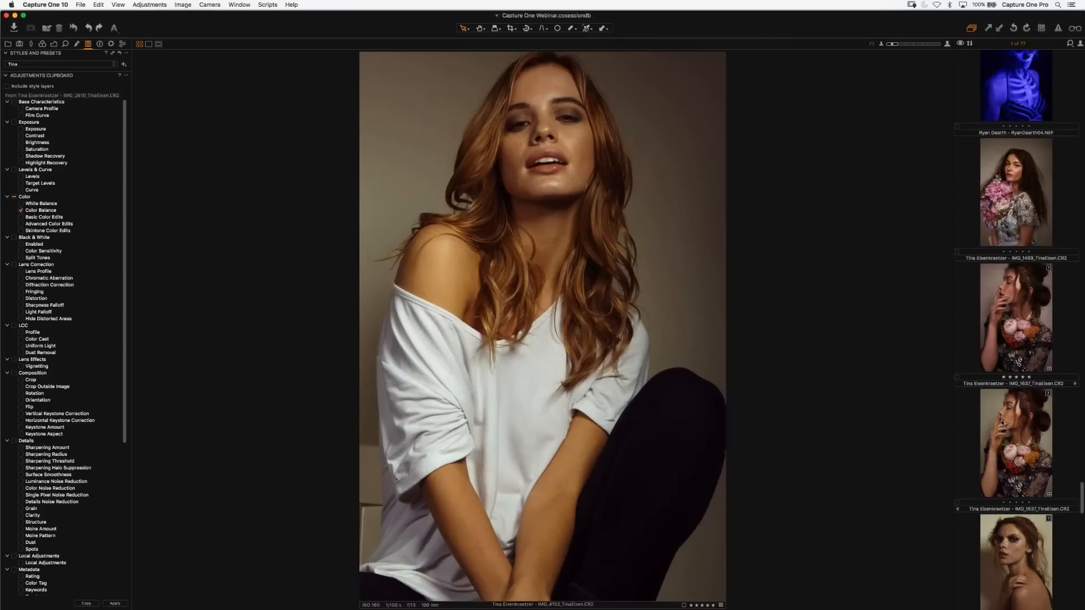
{"action": "scroll", "coordinate": [1002, 422], "scroll_direction": "up", "scroll_amount": 1}
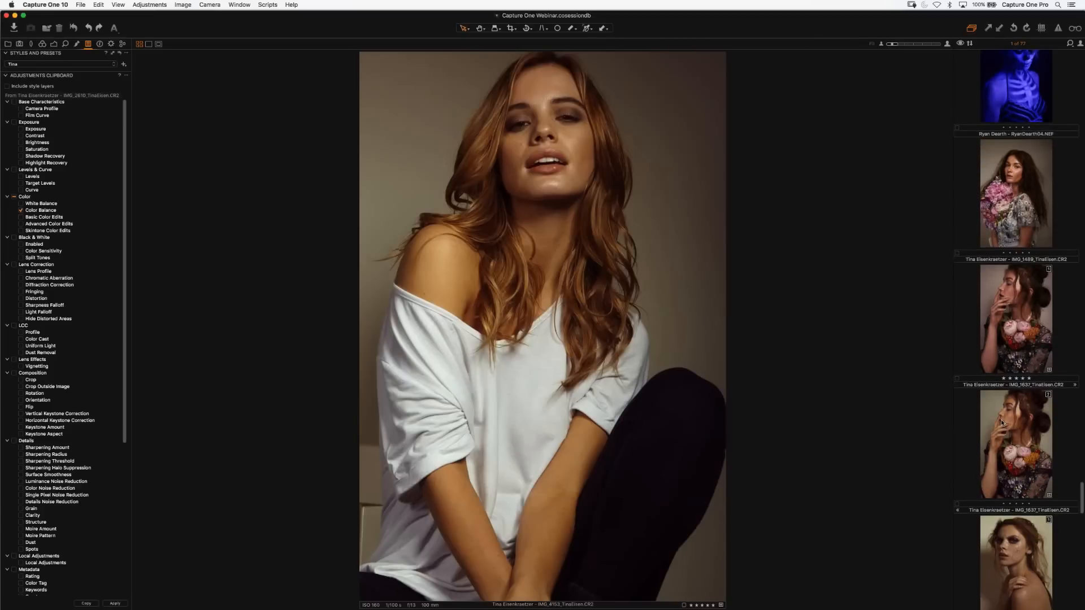
{"action": "scroll", "coordinate": [1001, 421], "scroll_direction": "up", "scroll_amount": 3}
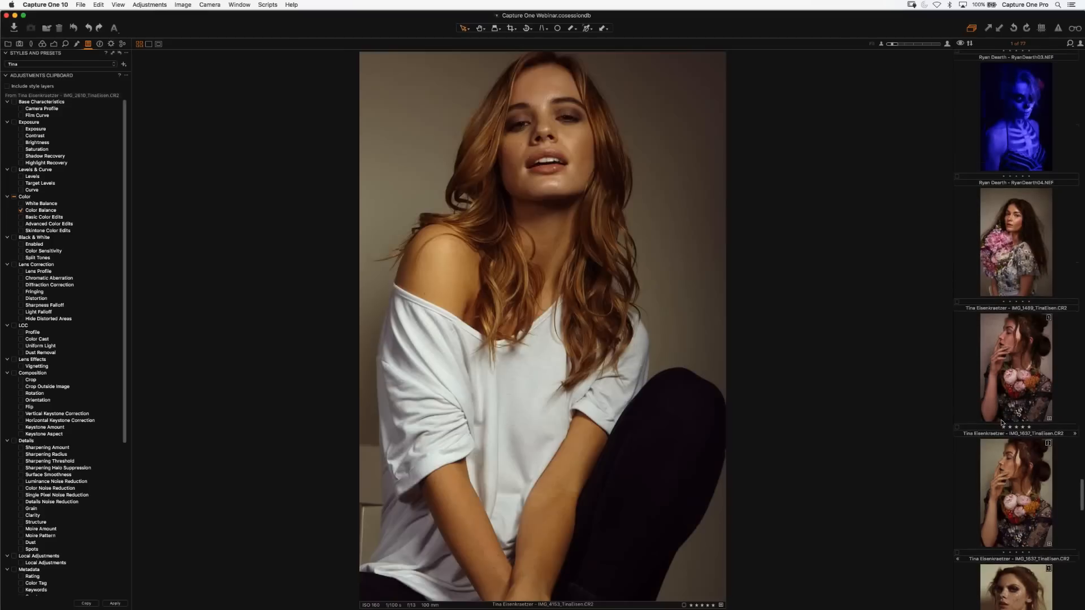
{"action": "left_click", "coordinate": [54, 44]}
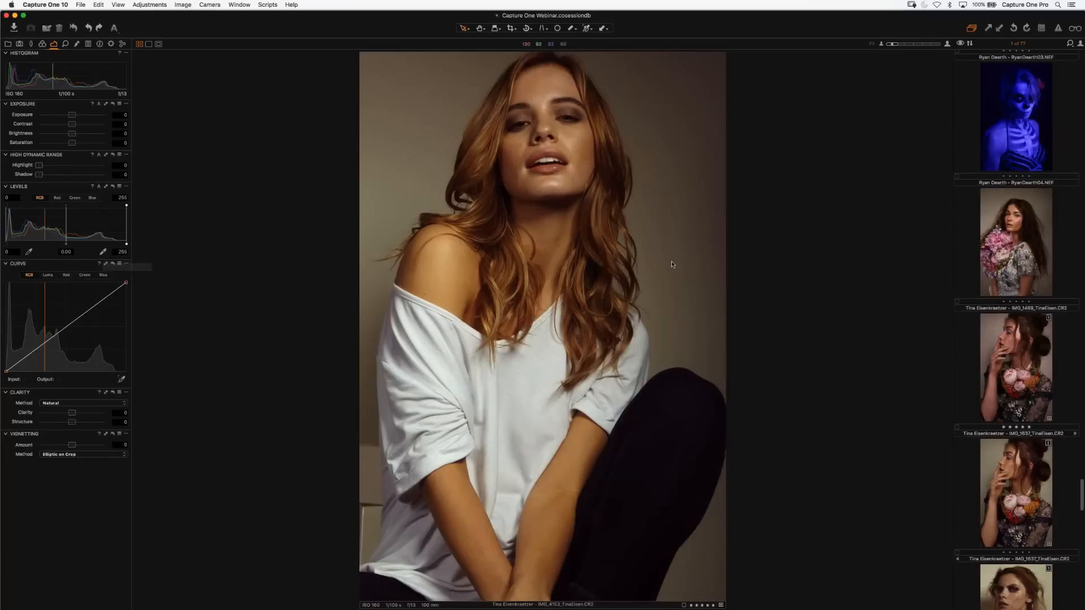
{"action": "scroll", "coordinate": [994, 382], "scroll_direction": "up", "scroll_amount": 5}
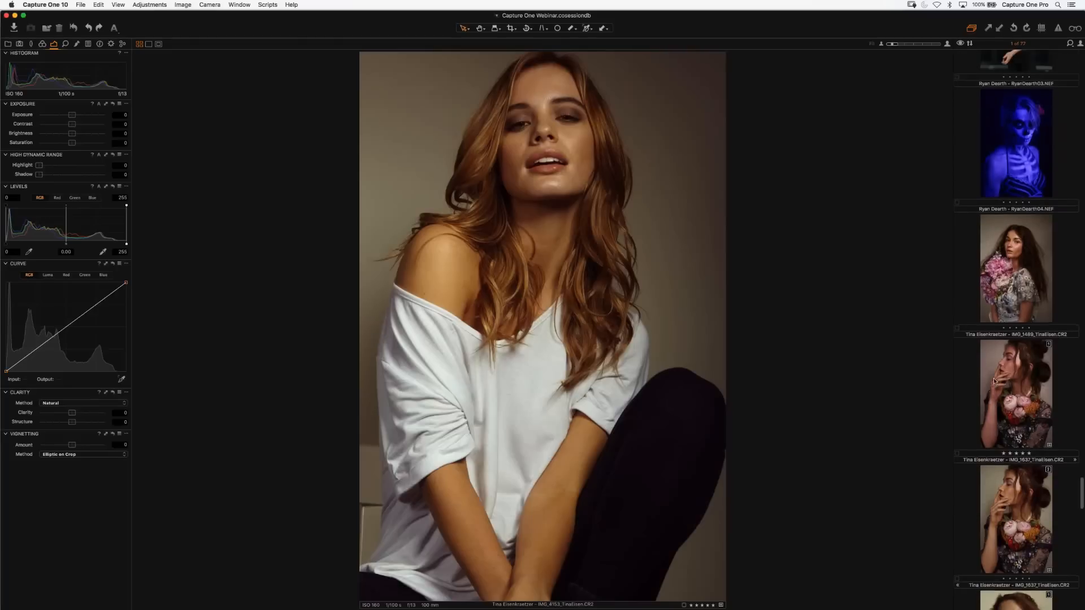
{"action": "scroll", "coordinate": [994, 381], "scroll_direction": "up", "scroll_amount": 4}
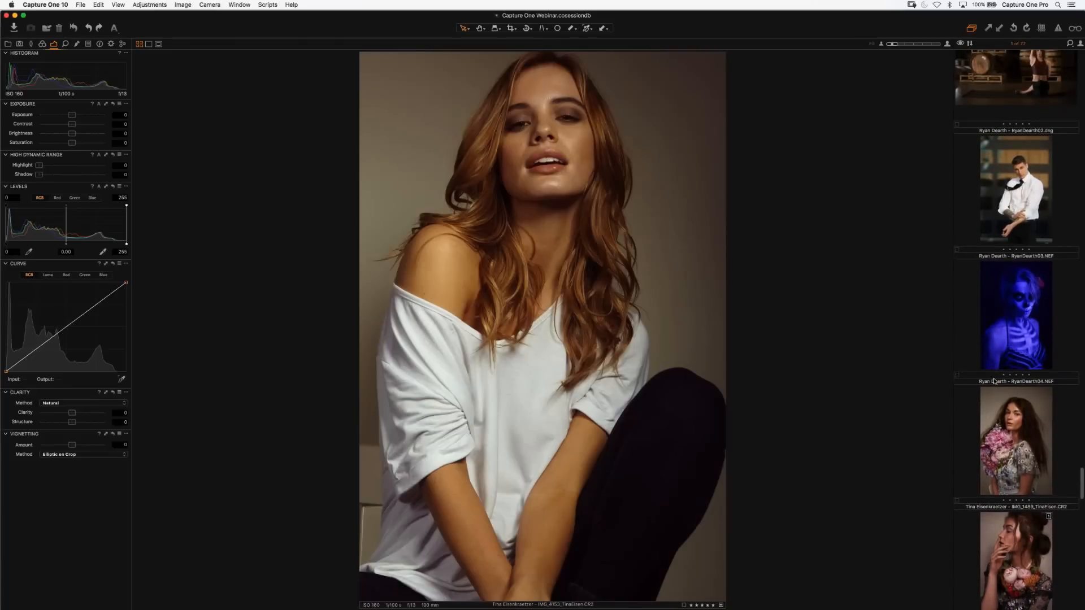
{"action": "scroll", "coordinate": [994, 381], "scroll_direction": "up", "scroll_amount": 9}
{"action": "scroll", "coordinate": [996, 382], "scroll_direction": "up", "scroll_amount": 8}
{"action": "left_click", "coordinate": [999, 177]}
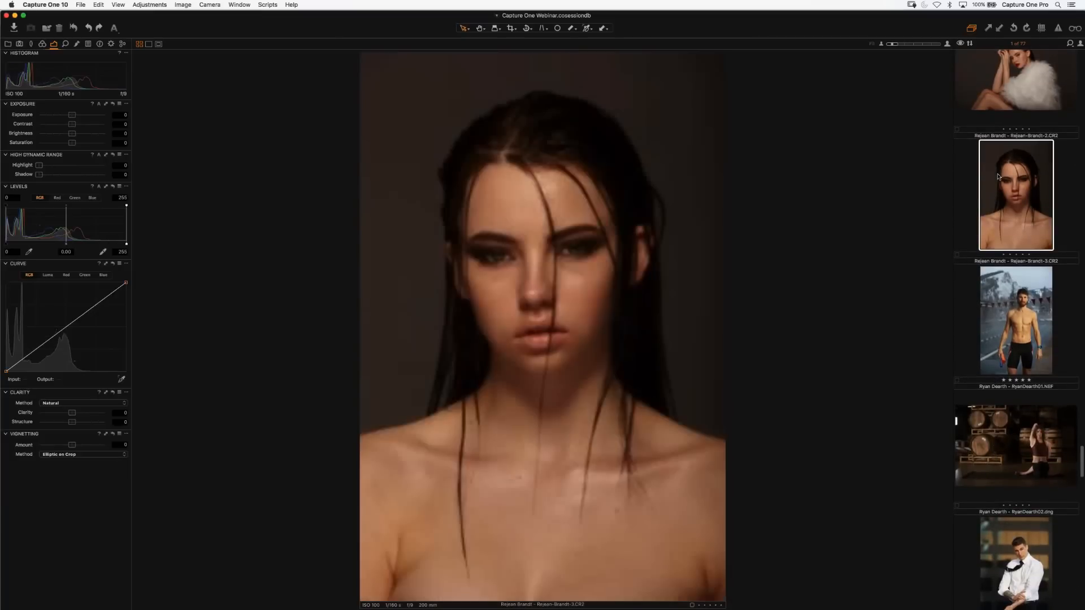
View the wet-hair portrait beside the white-fur portrait, look at the swimmer portrait, and return to the wet-hair portrait.
{"action": "left_click", "coordinate": [1015, 90], "text": "super"}
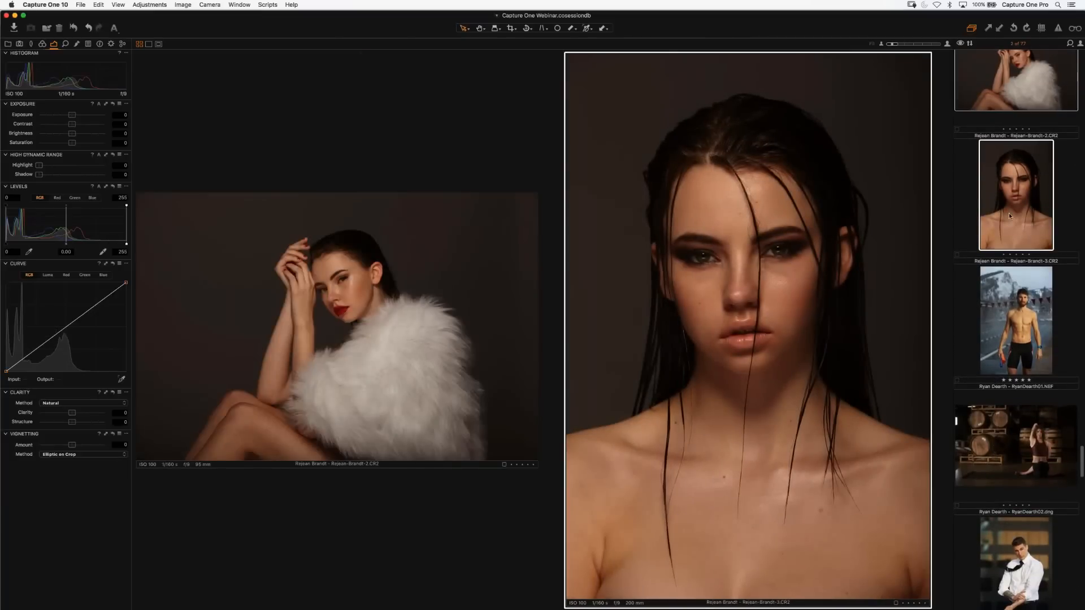
{"action": "left_click", "coordinate": [1017, 274]}
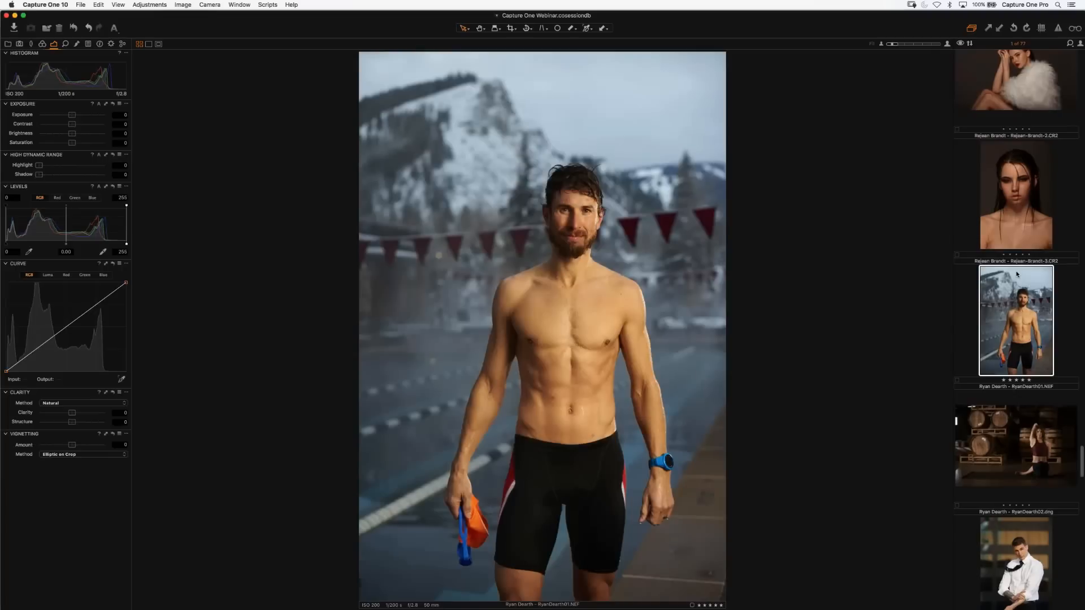
{"action": "left_click", "coordinate": [1018, 235]}
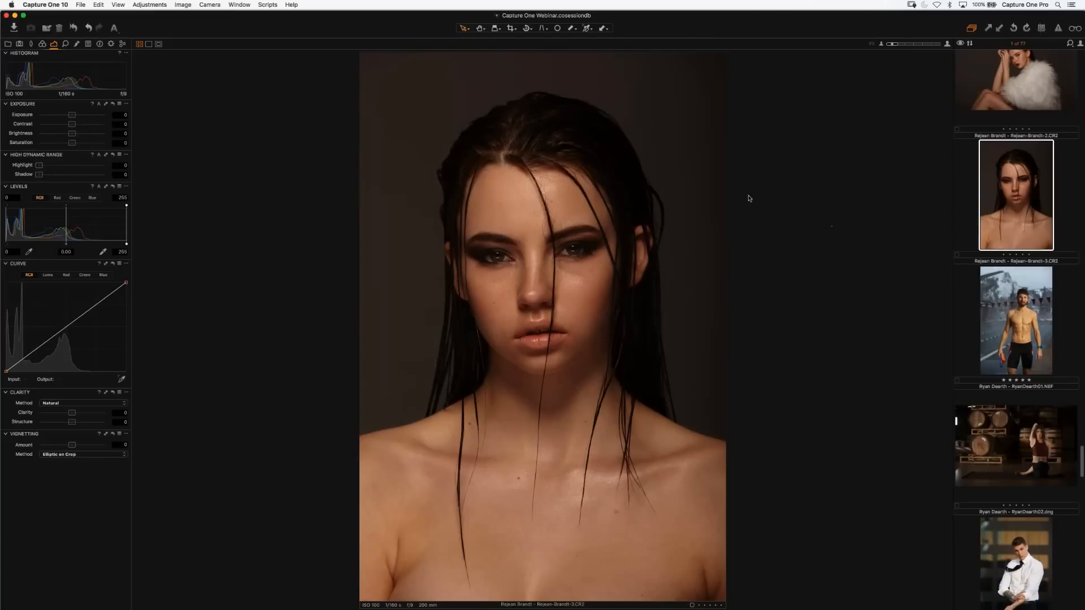
Set the wet-hair portrait's exposure to 4 and create a new unadjusted variant of it.
{"action": "left_click", "coordinate": [94, 116]}
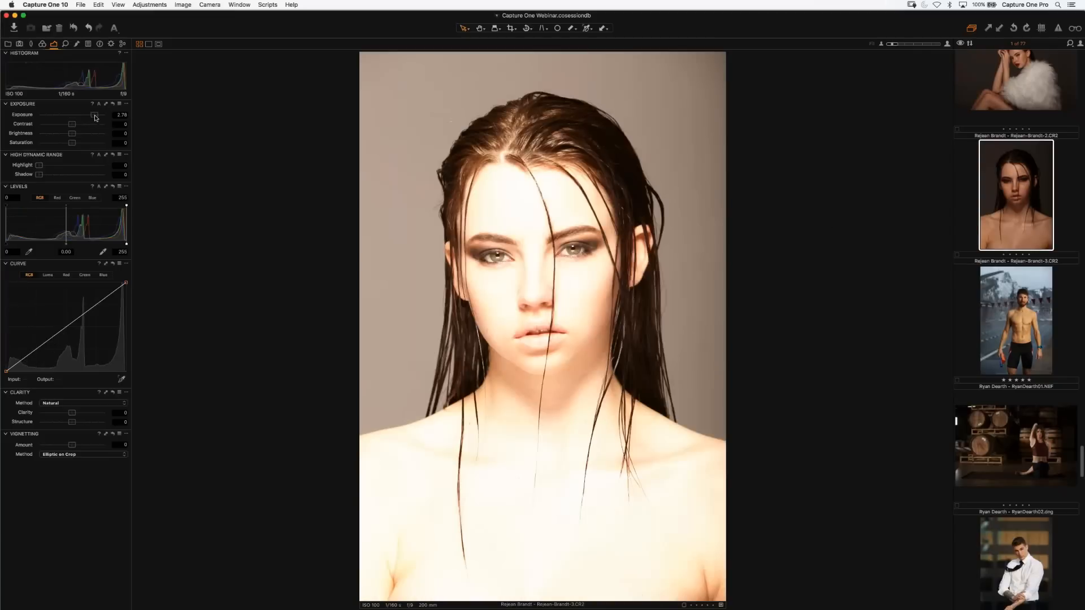
{"action": "left_click_drag", "start_coordinate": [95, 117], "coordinate": [105, 116]}
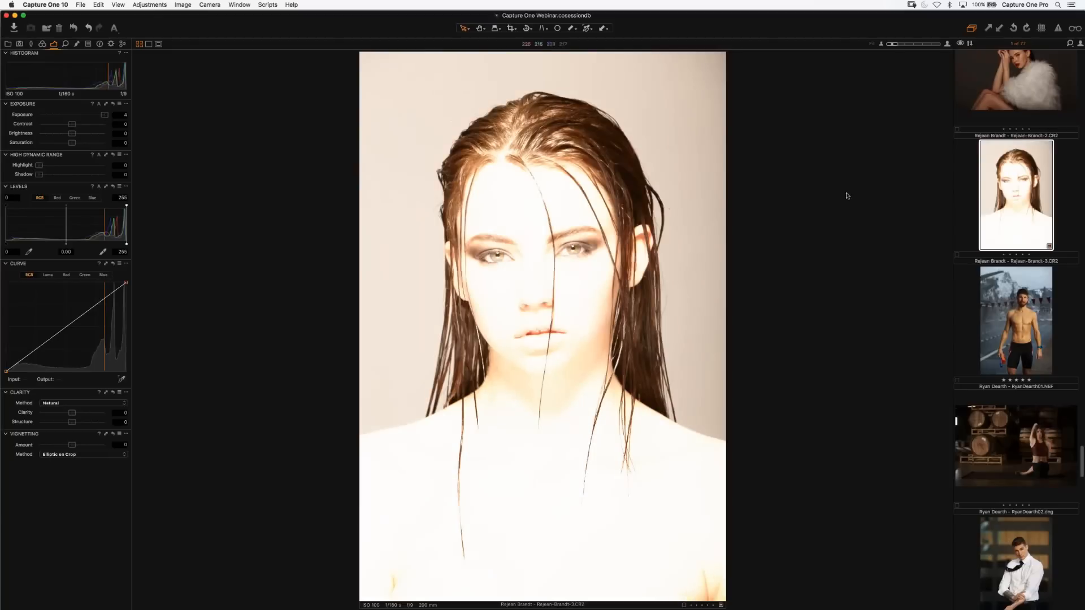
{"action": "right_click", "coordinate": [1017, 216]}
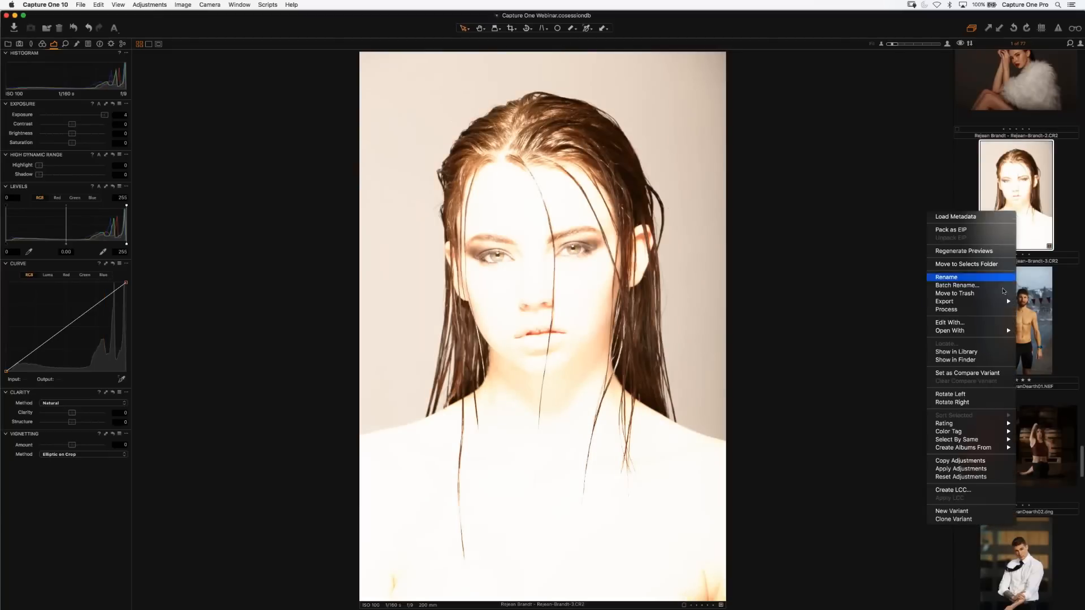
{"action": "left_click", "coordinate": [979, 511]}
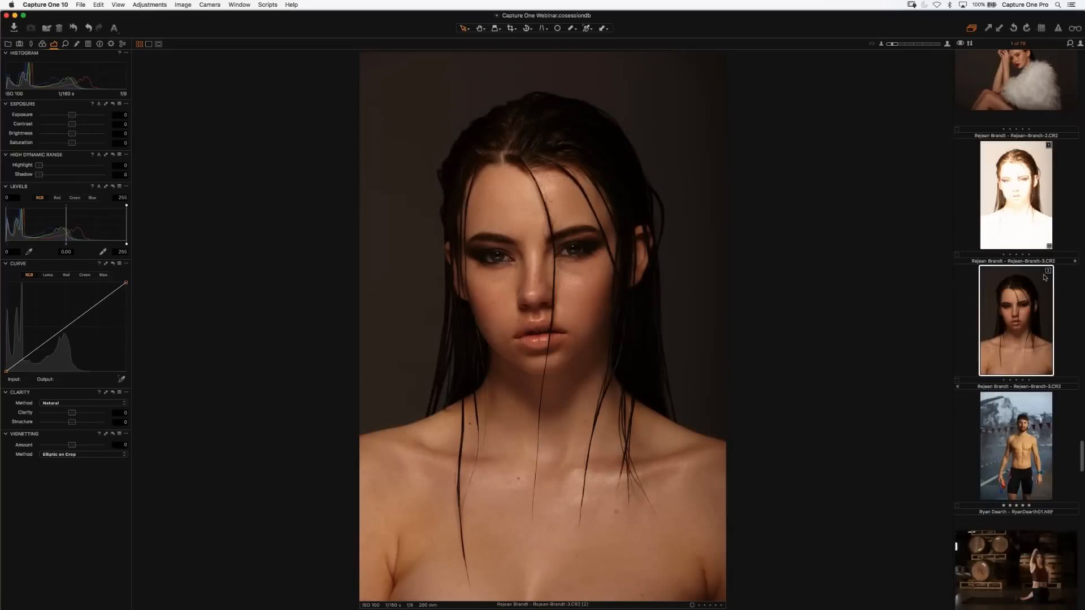
Show both wet-hair variants side by side and switch the active variant between them, ending on the overexposed one.
{"action": "left_click", "coordinate": [1032, 194]}
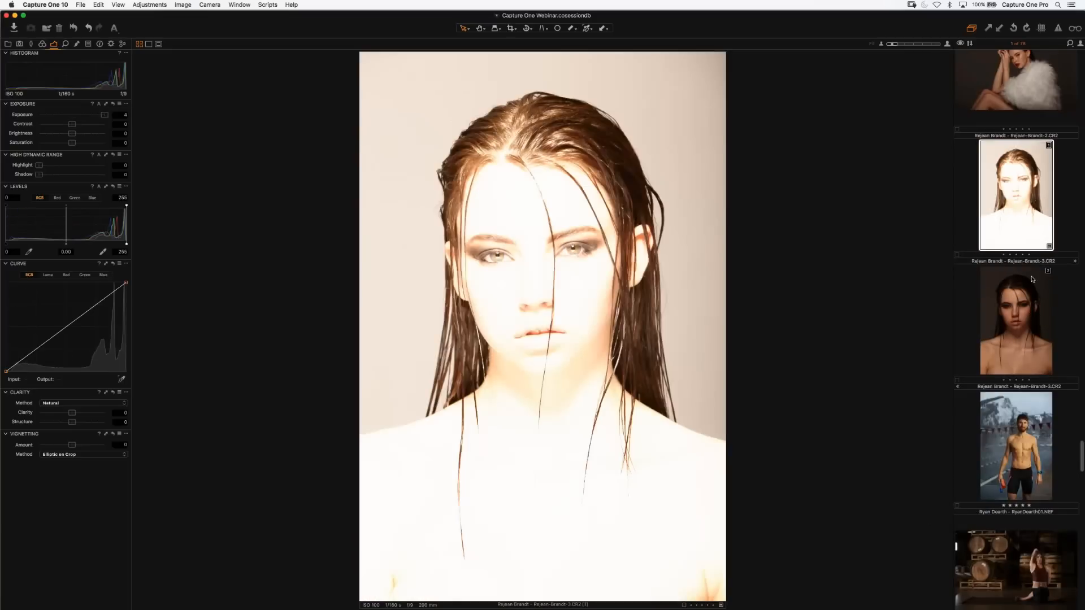
{"action": "left_click", "coordinate": [1032, 300], "text": "super"}
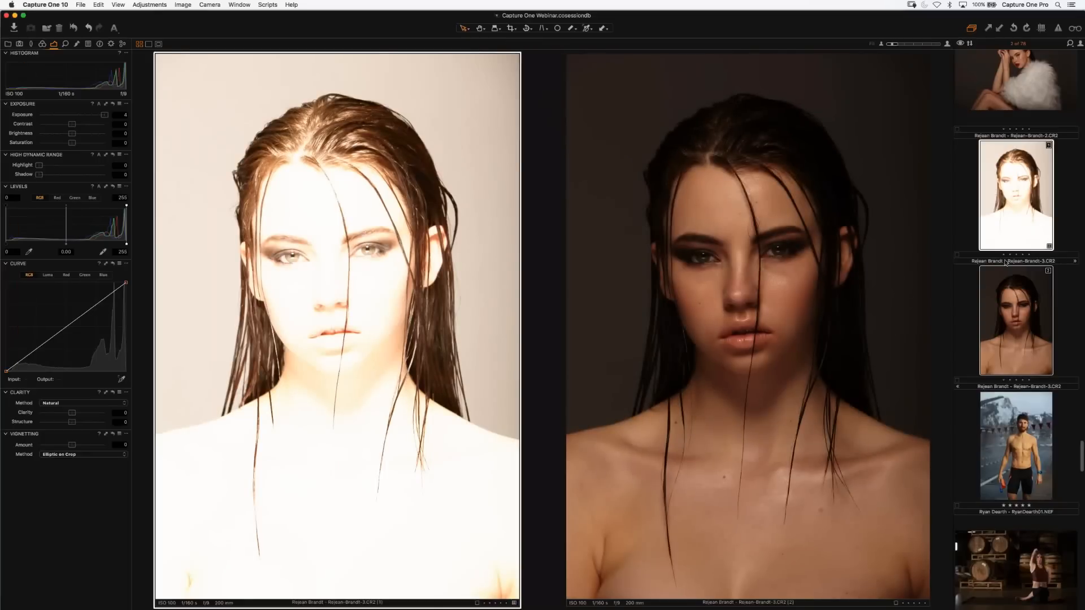
{"action": "left_click", "coordinate": [1008, 303]}
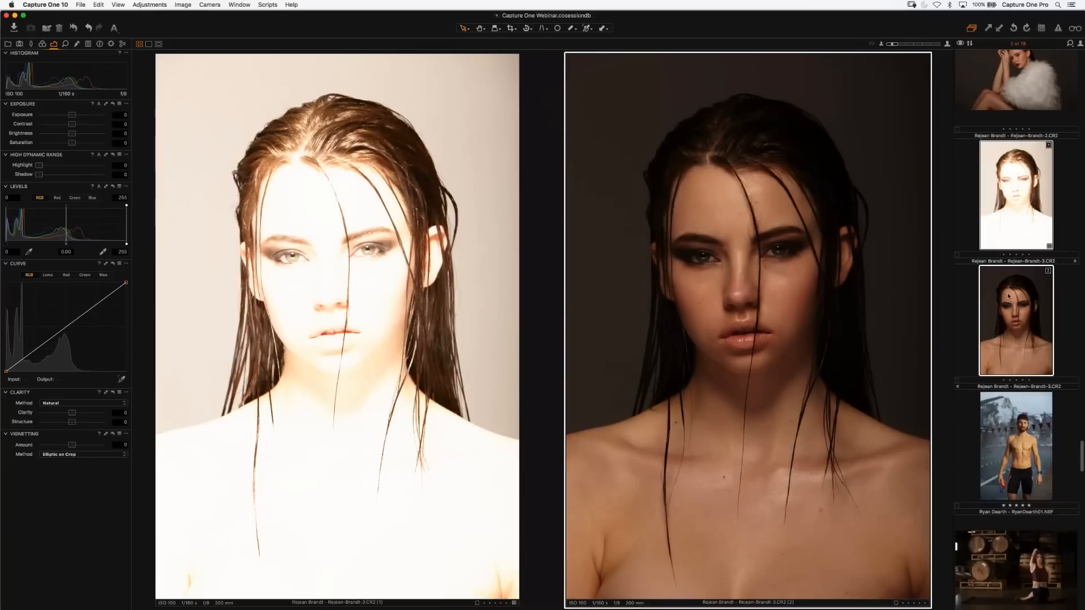
{"action": "left_click", "coordinate": [1019, 221]}
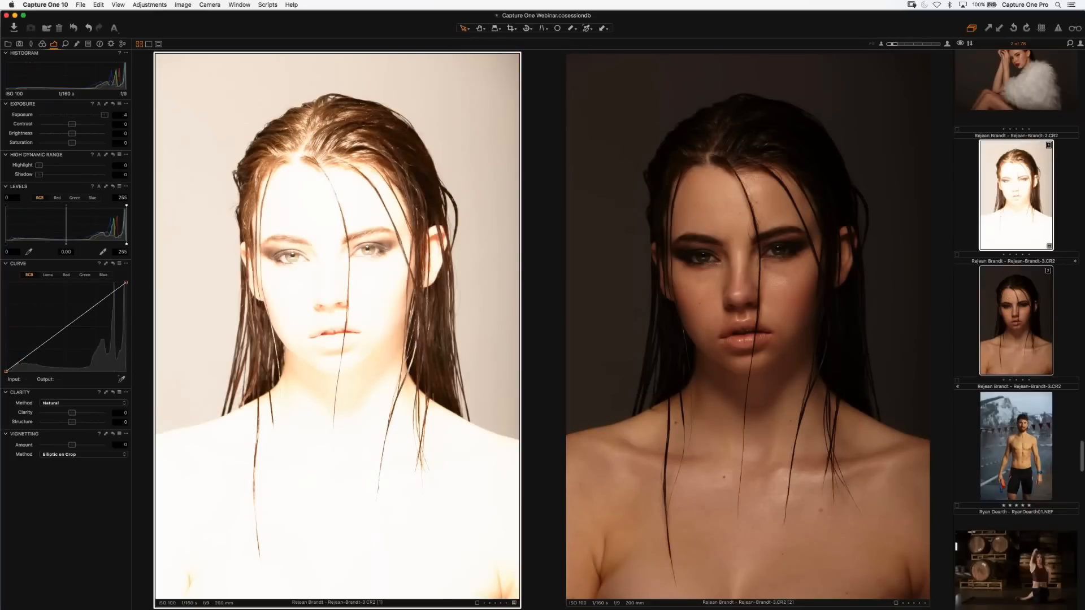
Return the overexposed variant's exposure to 0, then try an RGB curve point at input 127, output 178, and undo it.
{"action": "left_click_drag", "start_coordinate": [105, 116], "coordinate": [79, 117]}
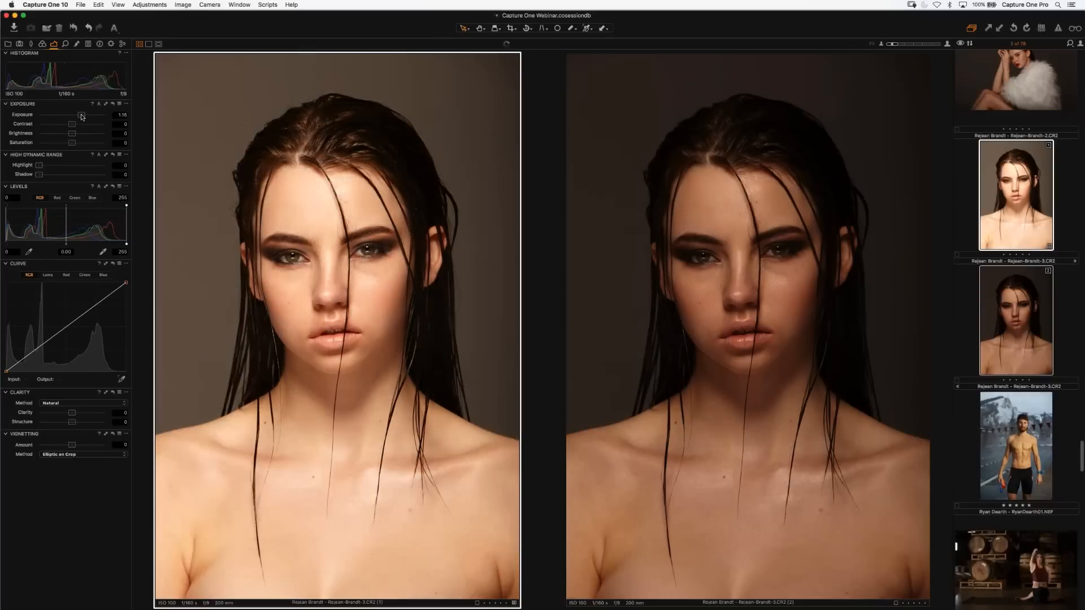
{"action": "double_click", "coordinate": [80, 117]}
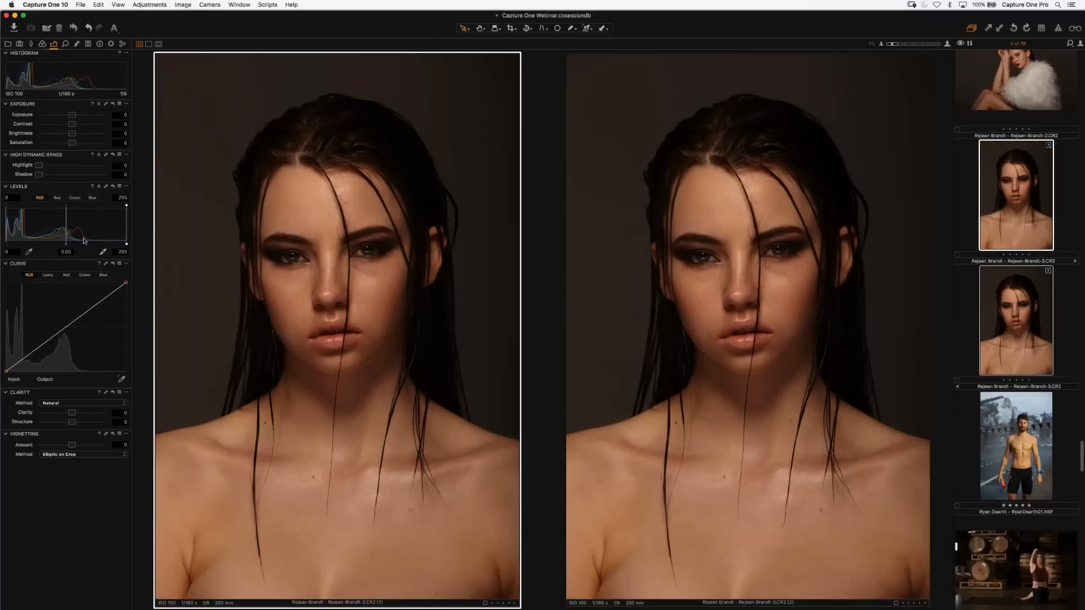
{"action": "left_click_drag", "start_coordinate": [70, 329], "coordinate": [66, 309]}
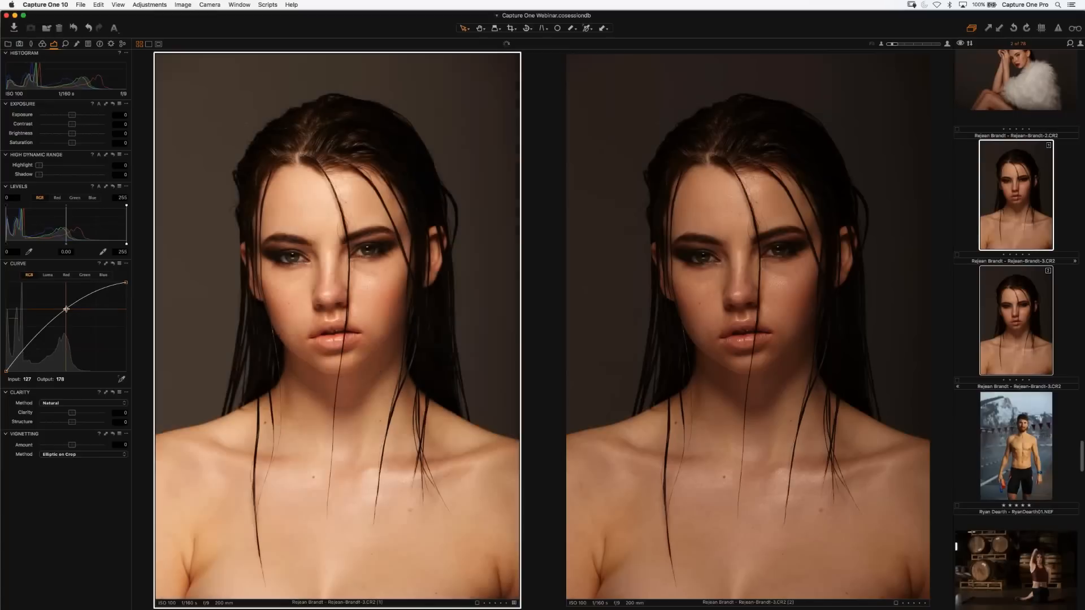
{"action": "key", "text": "super+z"}
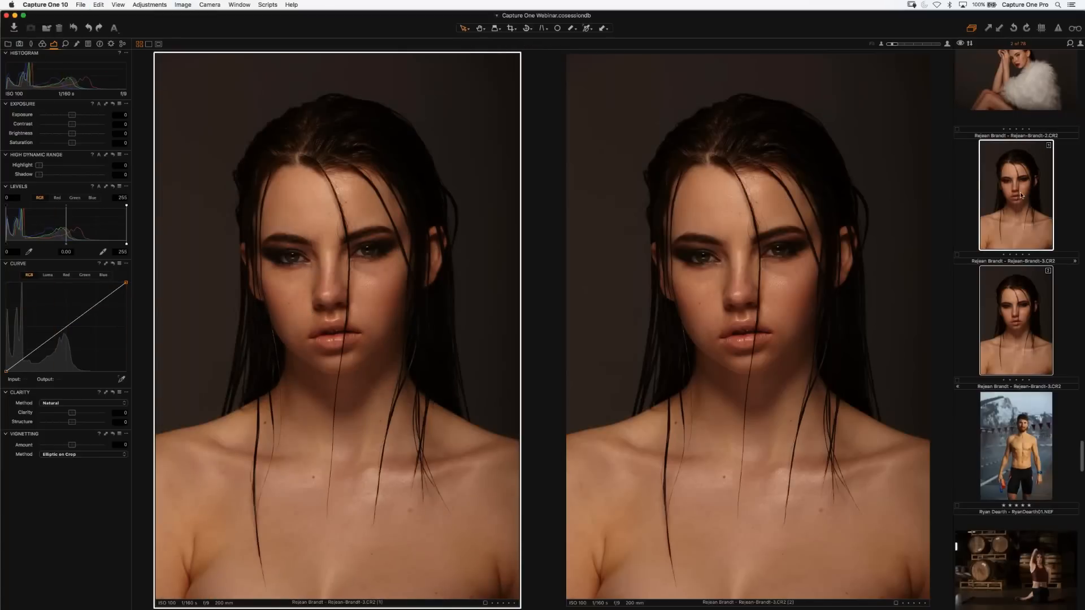
Set the white-fur portrait as the compare variant and view it against the wet-hair variants, the swimmer and the barrel-room image.
{"action": "left_click", "coordinate": [1019, 98]}
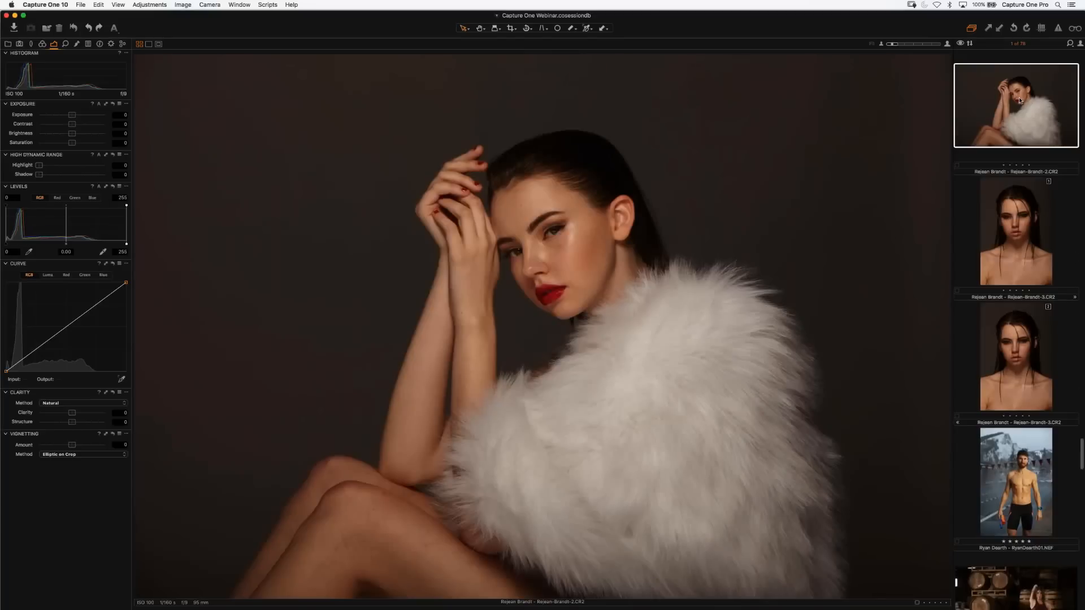
{"action": "key", "text": "super+z"}
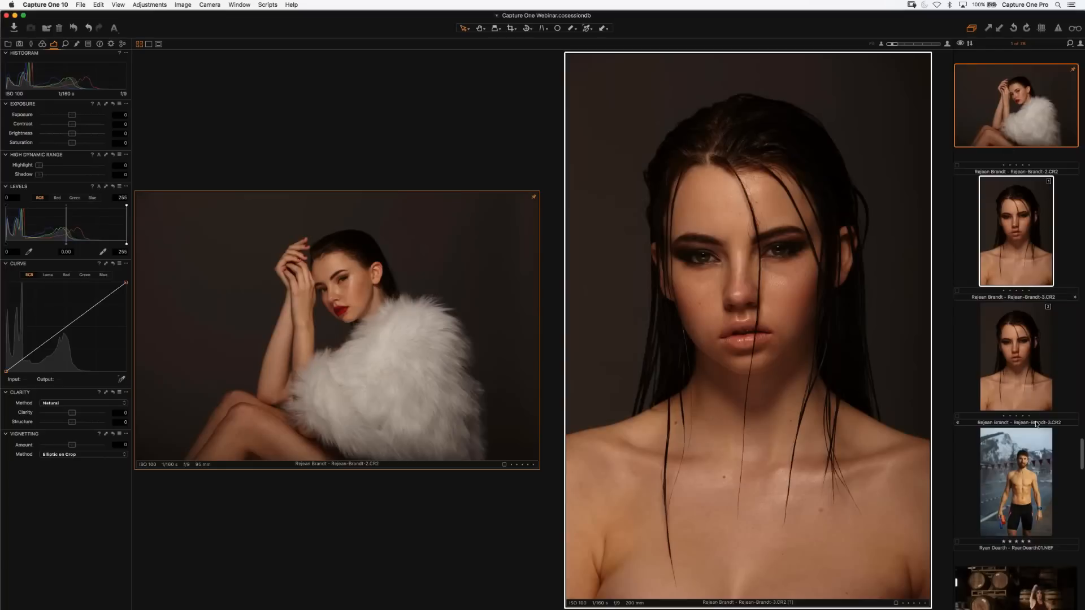
{"action": "left_click", "coordinate": [1033, 461]}
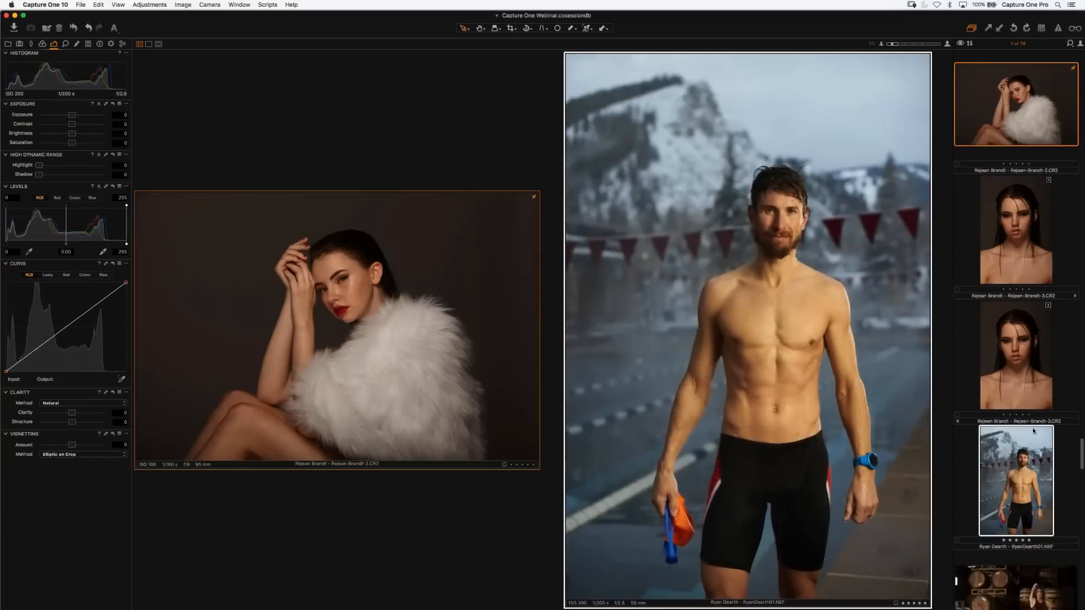
{"action": "scroll", "coordinate": [1032, 469], "scroll_direction": "down", "scroll_amount": 3}
{"action": "left_click", "coordinate": [1027, 500]}
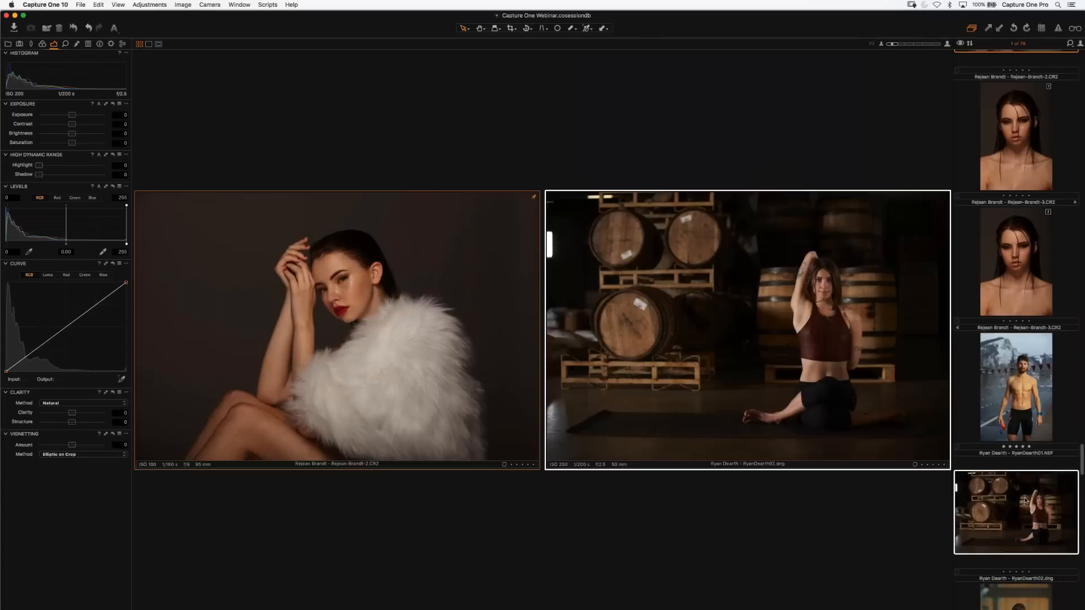
{"action": "scroll", "coordinate": [1026, 501], "scroll_direction": "up", "scroll_amount": 4}
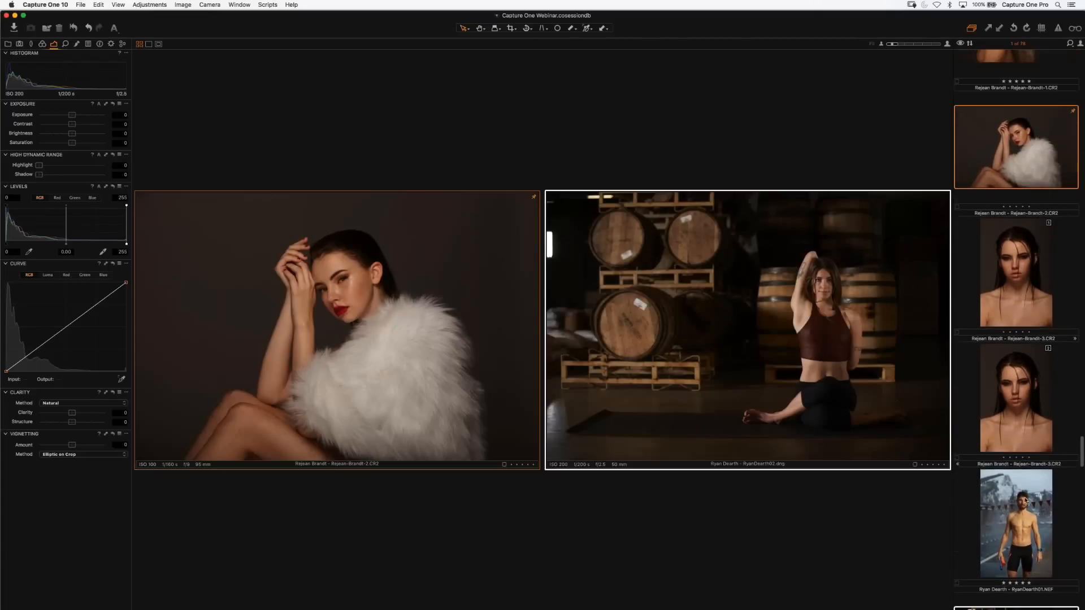
{"action": "scroll", "coordinate": [1027, 501], "scroll_direction": "up", "scroll_amount": 1}
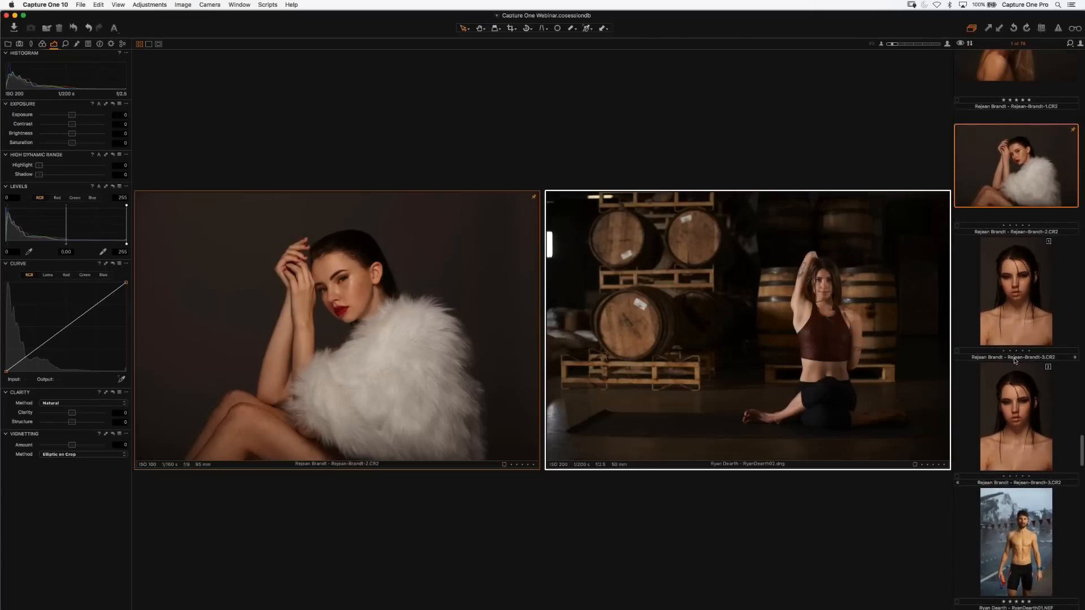
{"action": "left_click", "coordinate": [1022, 299]}
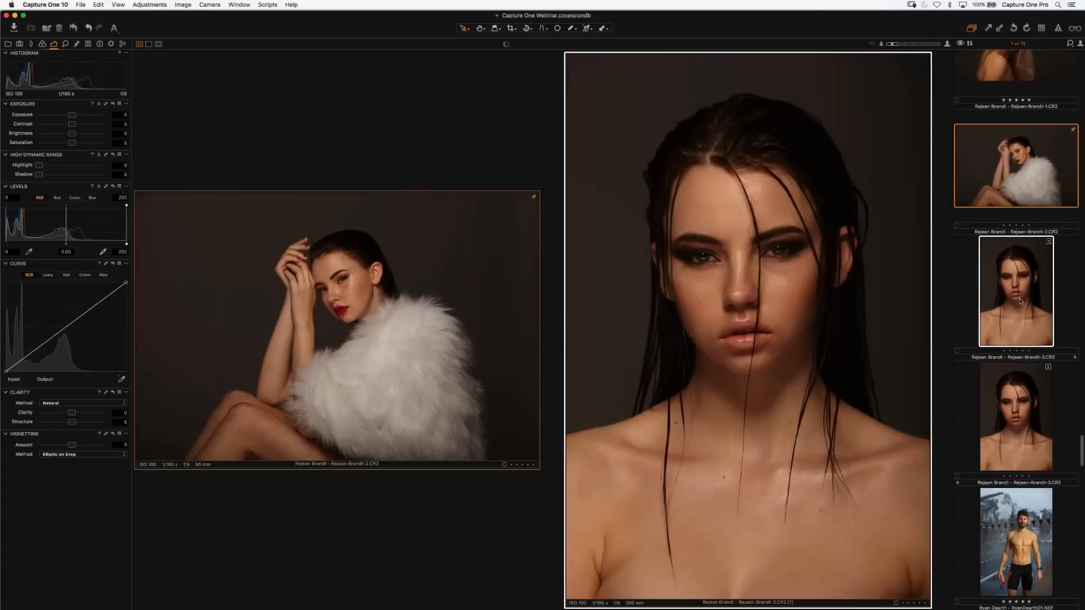
{"action": "left_click", "coordinate": [1015, 396]}
{"action": "scroll", "coordinate": [1019, 483], "scroll_direction": "down", "scroll_amount": 1}
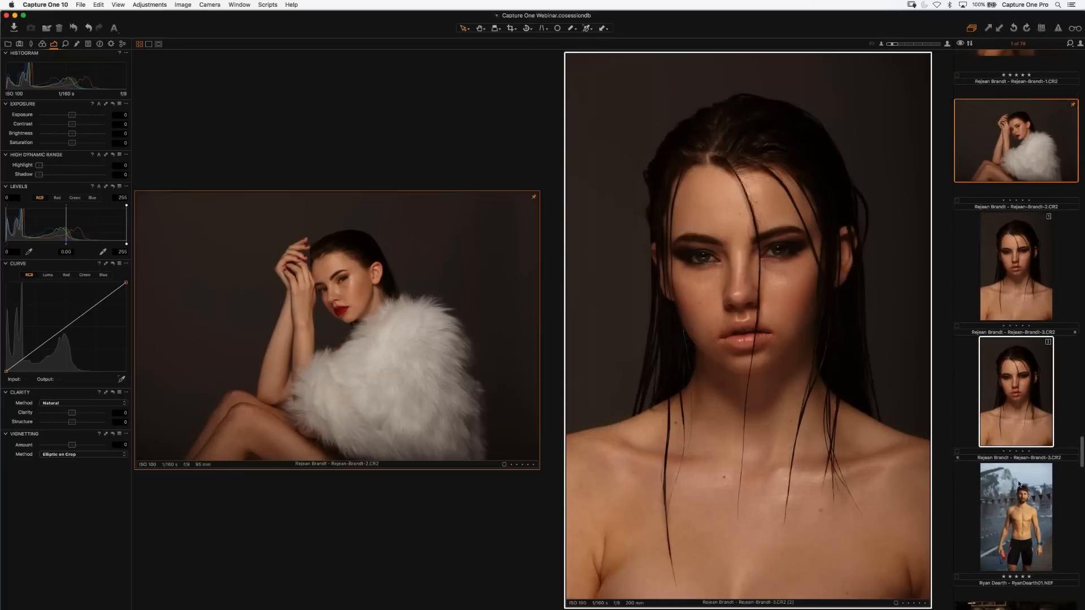
{"action": "left_click", "coordinate": [1021, 511]}
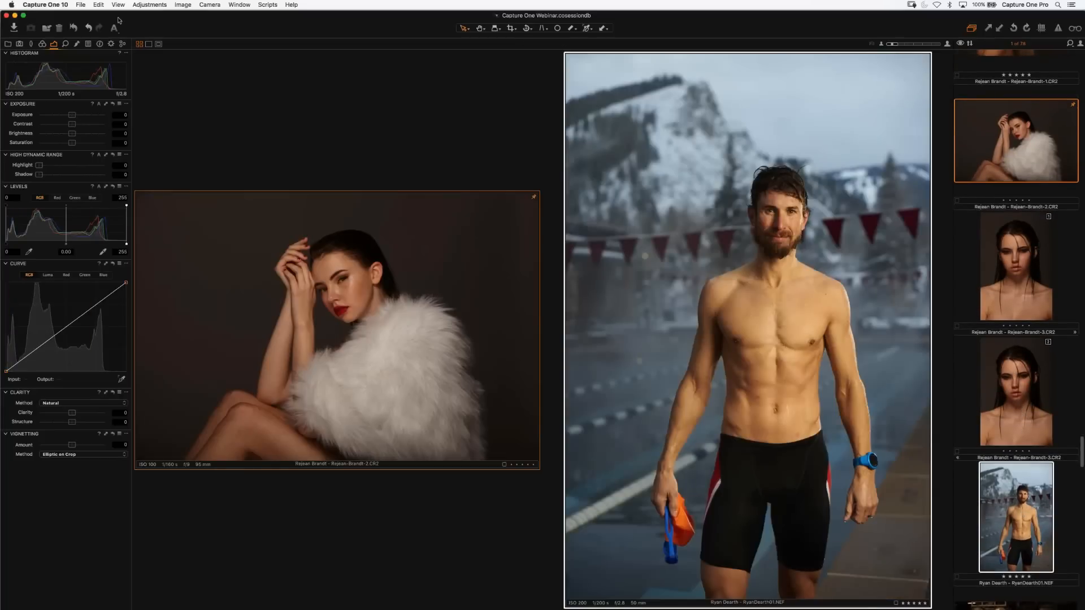
Clear the compare variant and display the second wet-hair variant on its own.
{"action": "left_click", "coordinate": [101, 6]}
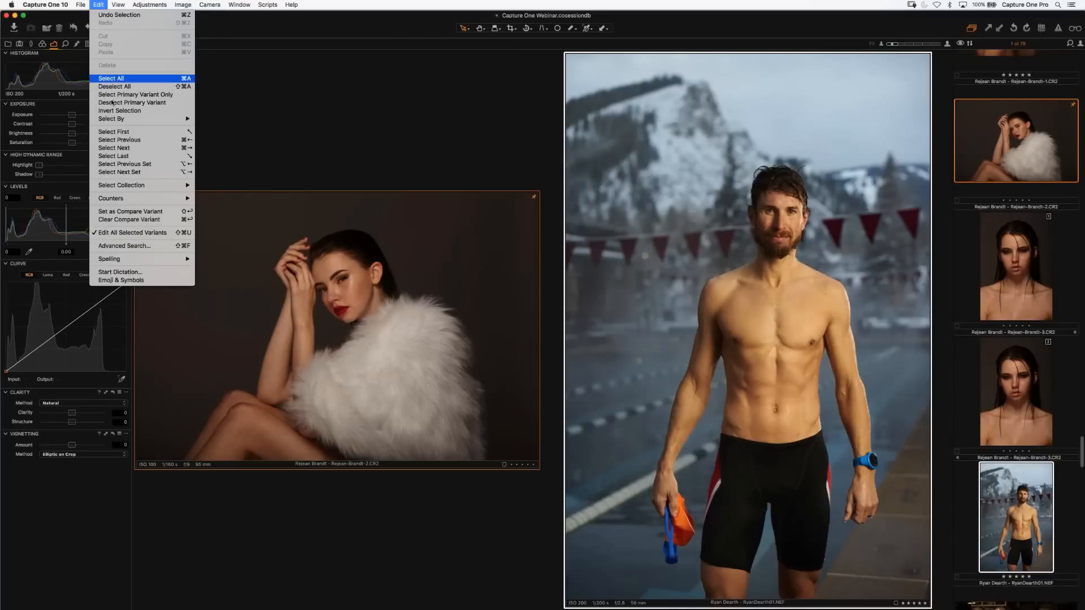
{"action": "mouse_move", "coordinate": [128, 199]}
{"action": "left_click", "coordinate": [129, 219]}
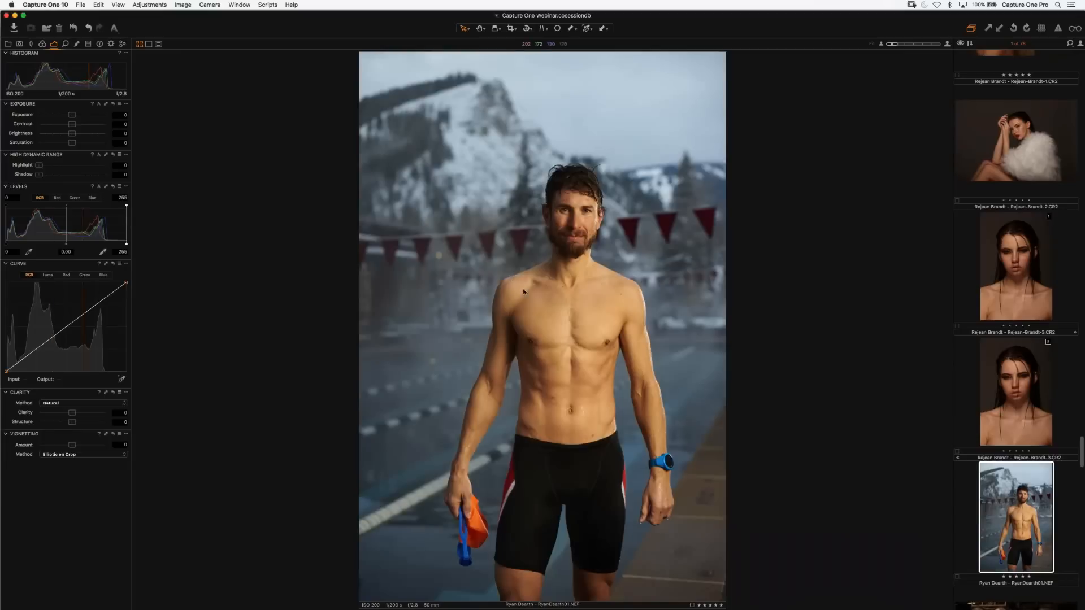
{"action": "left_click", "coordinate": [1029, 393]}
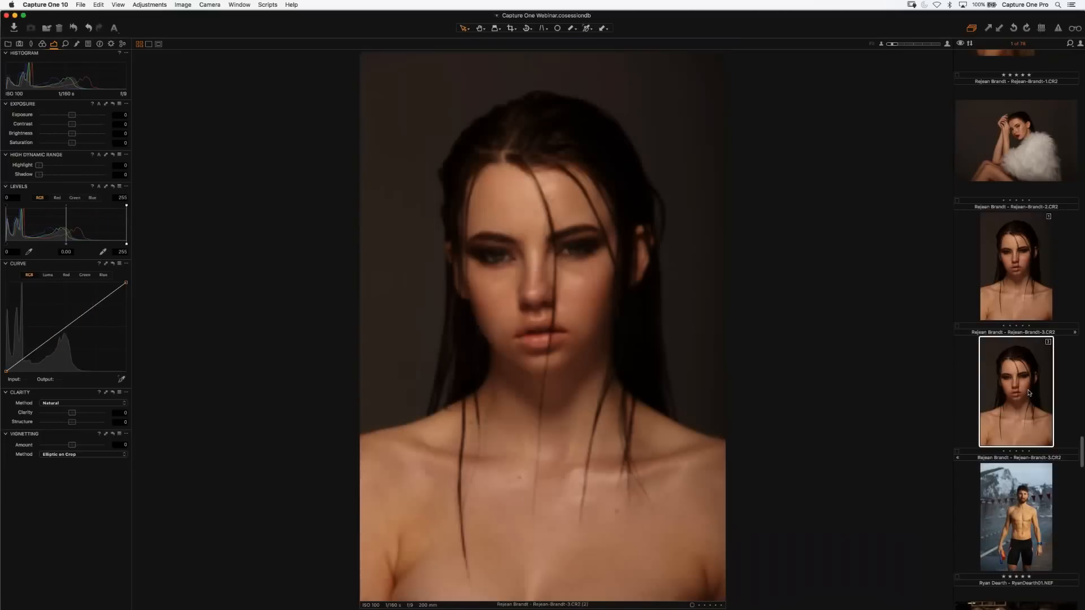
Open the portrait of the woman with long blonde hair and set its saturation to -32.
{"action": "scroll", "coordinate": [1027, 339], "scroll_direction": "up", "scroll_amount": 8}
{"action": "left_click", "coordinate": [1027, 267]}
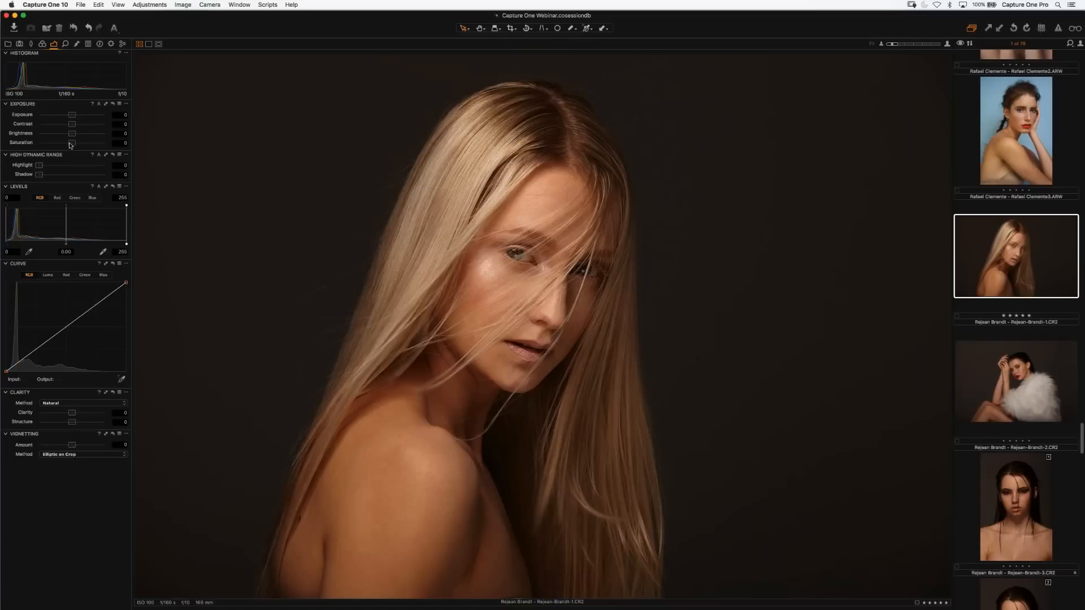
{"action": "left_click_drag", "start_coordinate": [70, 145], "coordinate": [32, 146]}
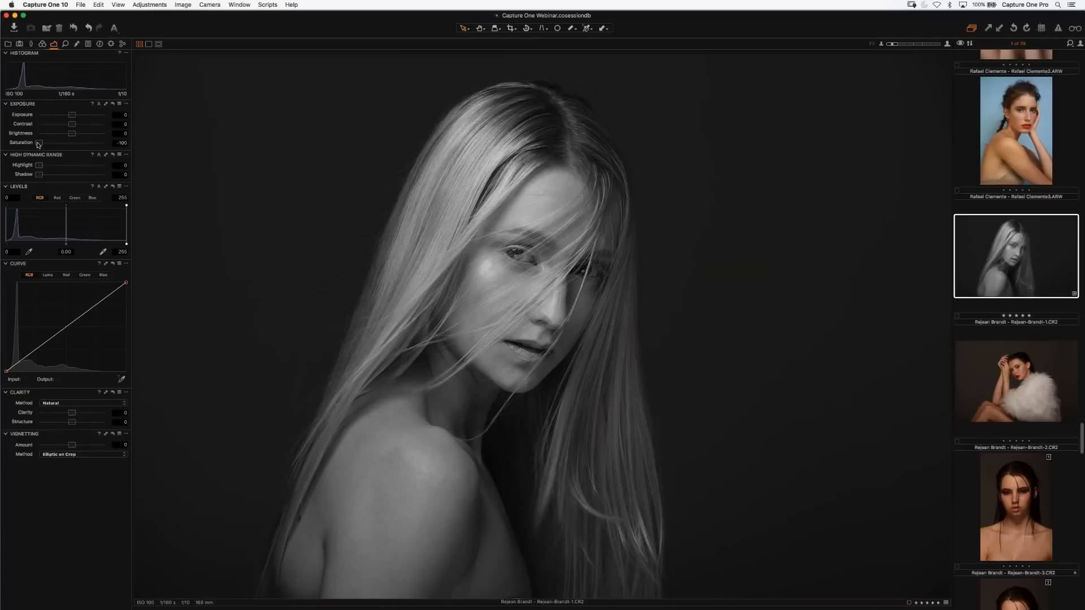
{"action": "left_click_drag", "start_coordinate": [39, 145], "coordinate": [56, 145]}
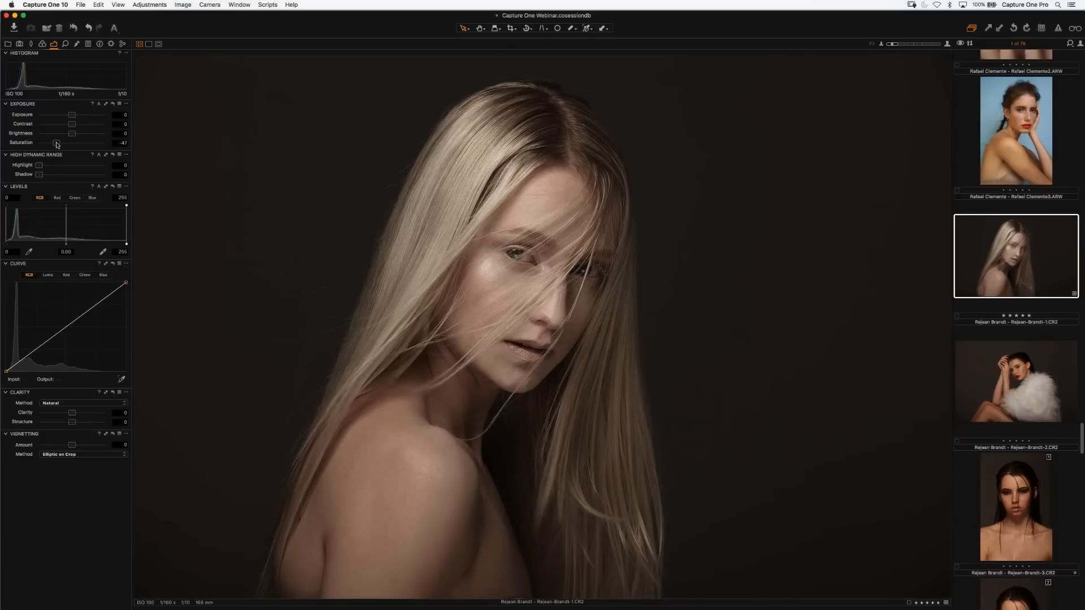
{"action": "left_click_drag", "start_coordinate": [58, 144], "coordinate": [61, 145]}
Set the blonde portrait's Clarity to 2 and shape its Luma curve with a shadow point and a highlight point at input 187, output 194.
{"action": "mouse_move", "coordinate": [73, 413]}
{"action": "left_mouse_down"}
{"action": "mouse_move", "coordinate": [85, 416]}
{"action": "mouse_move", "coordinate": [75, 414]}
{"action": "left_mouse_up"}
{"action": "left_click", "coordinate": [48, 275]}
{"action": "left_click", "coordinate": [36, 350]}
{"action": "left_click_drag", "start_coordinate": [94, 307], "coordinate": [95, 303]}
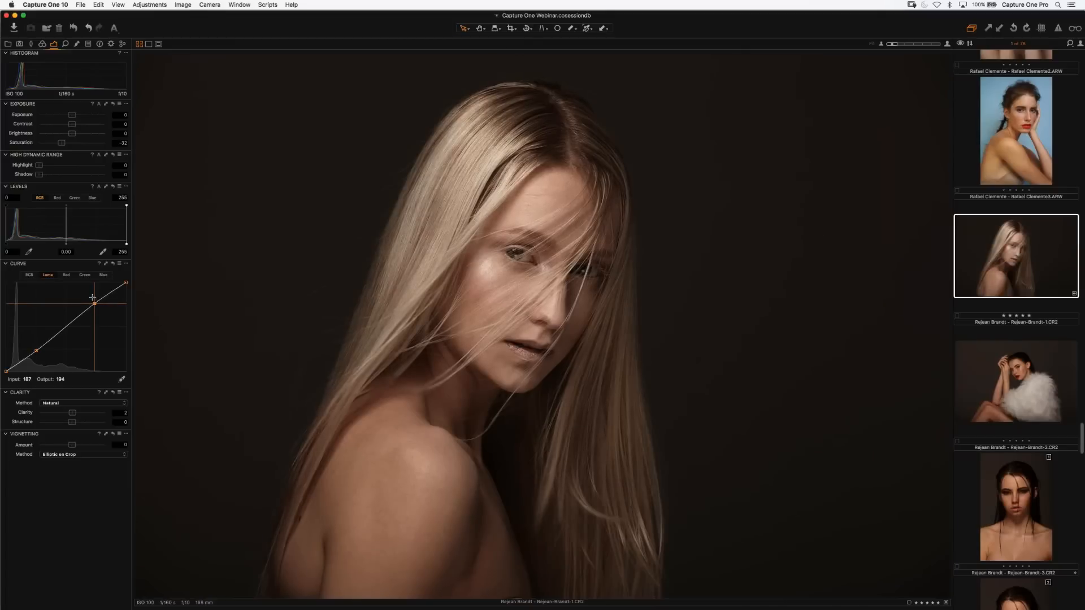
Brighten the highlights and darken the shadows of the blonde portrait with Color Balance.
{"action": "left_click", "coordinate": [42, 44]}
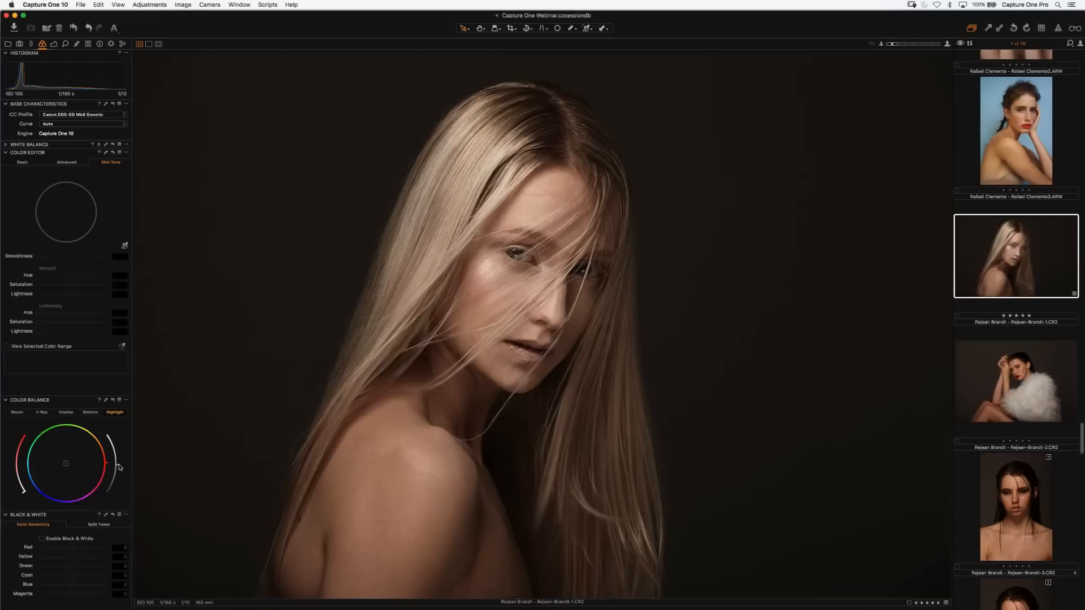
{"action": "left_click_drag", "start_coordinate": [120, 468], "coordinate": [115, 449]}
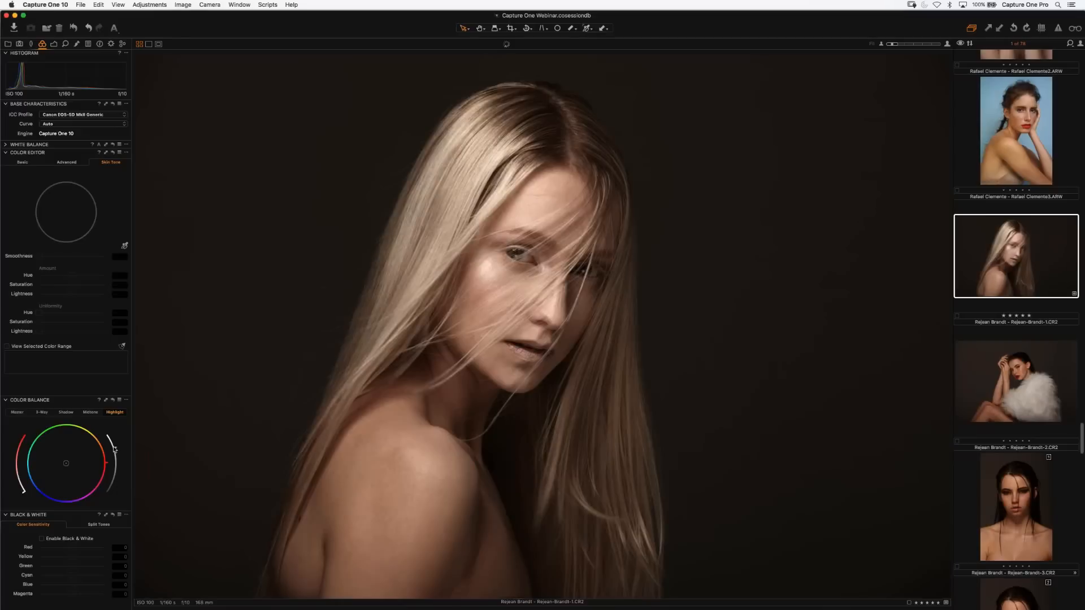
{"action": "left_click", "coordinate": [71, 413]}
{"action": "left_click", "coordinate": [119, 467]}
{"action": "left_click_drag", "start_coordinate": [118, 467], "coordinate": [118, 474]}
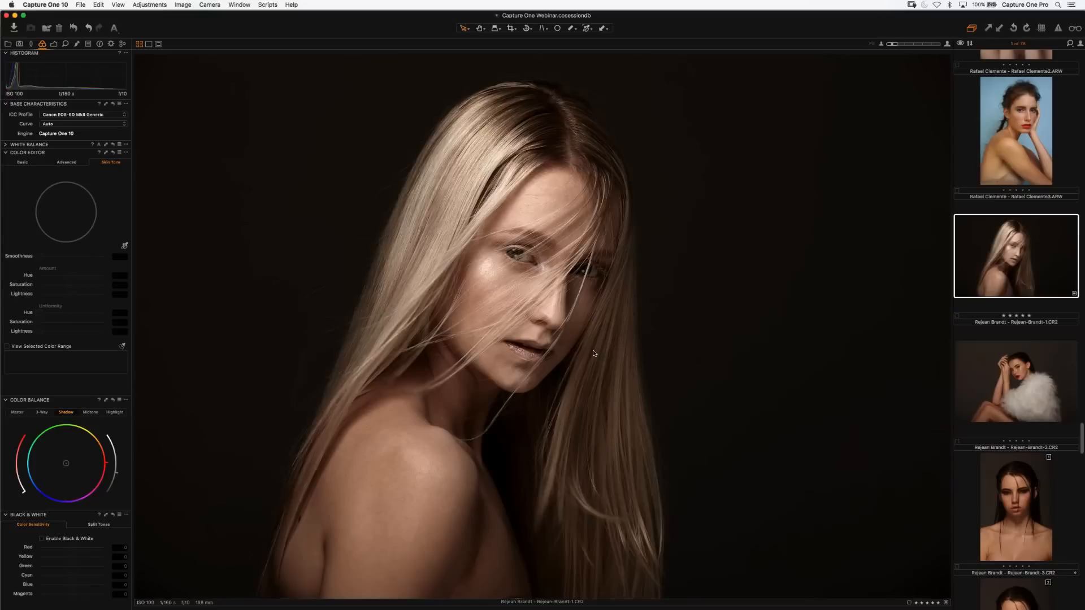
Create a new variant of the long-blonde-hair portrait and compare it with the graded version, ending on the graded one.
{"action": "right_click", "coordinate": [1001, 256]}
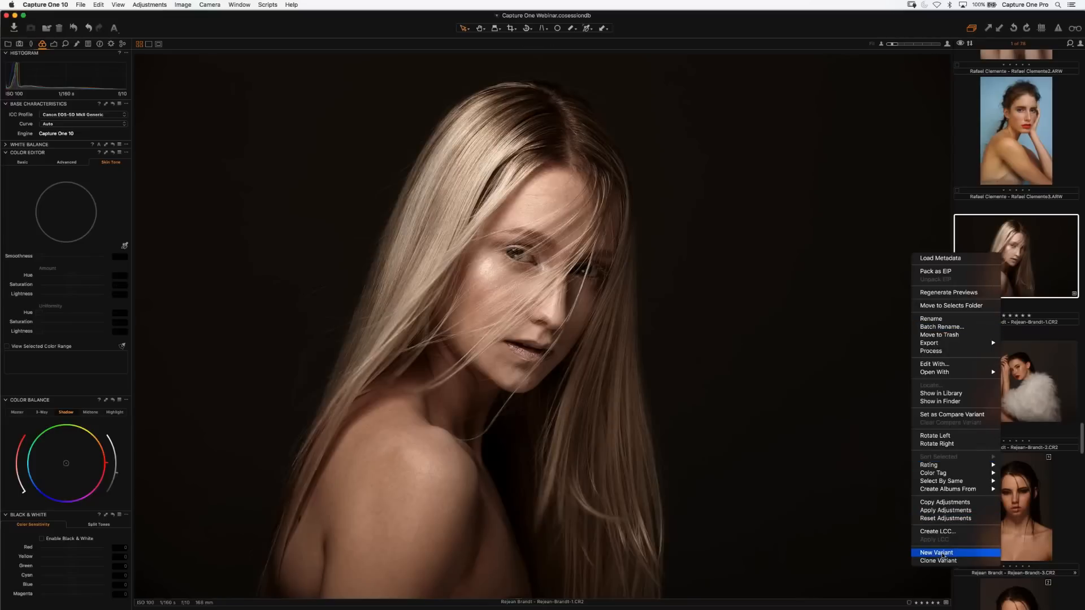
{"action": "left_click", "coordinate": [943, 554]}
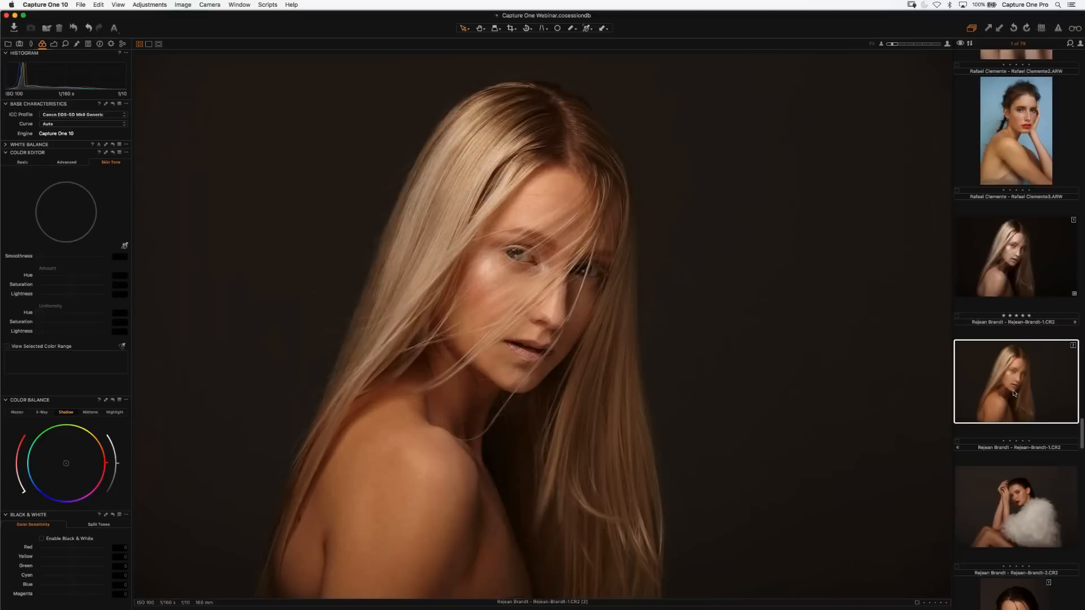
{"action": "left_click", "coordinate": [1008, 276]}
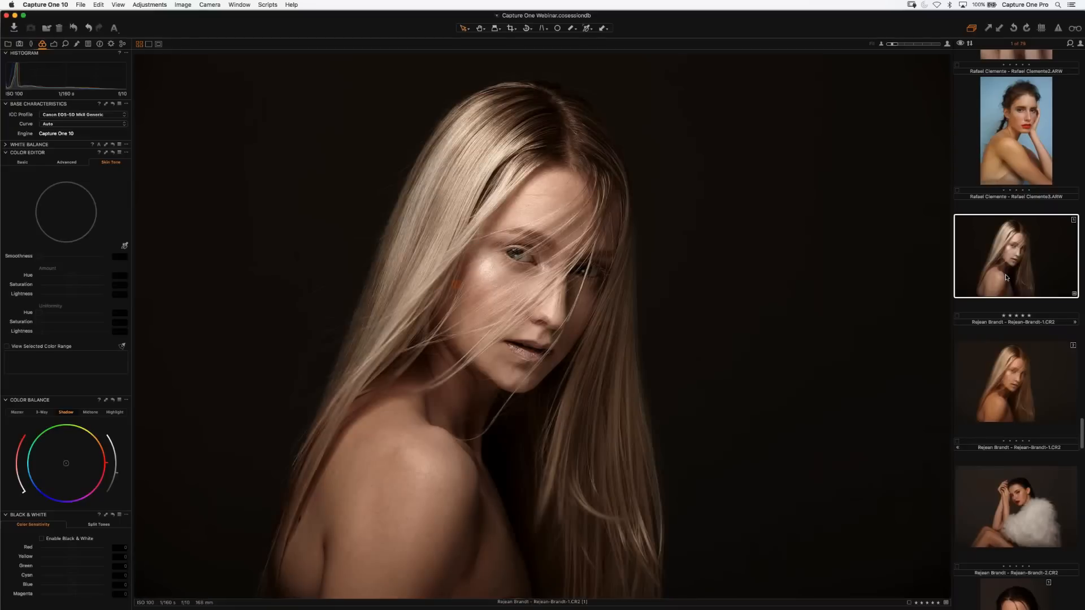
{"action": "left_click", "coordinate": [1014, 380]}
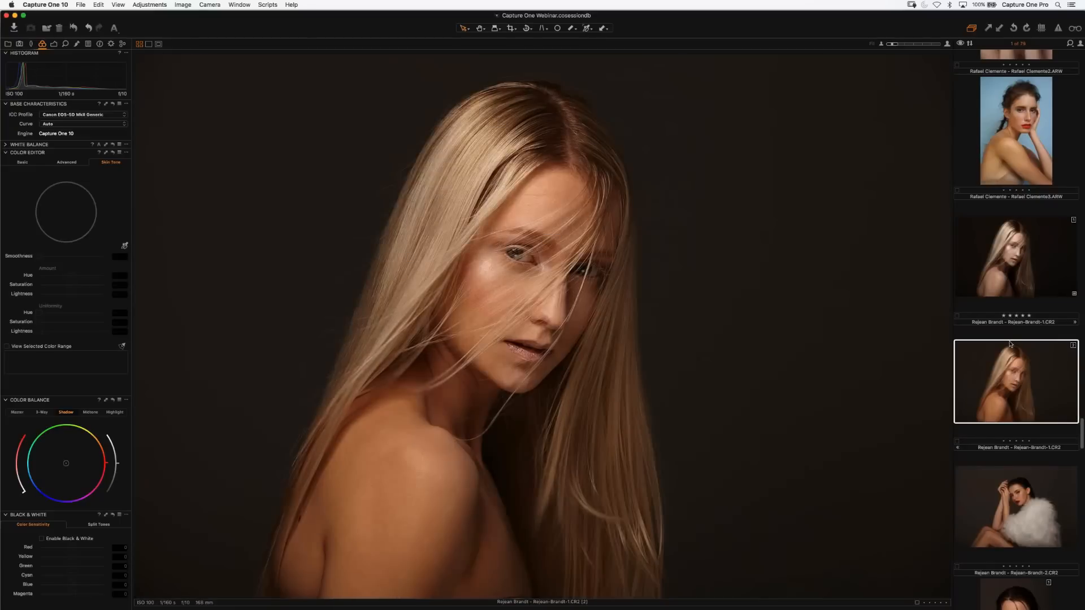
{"action": "left_click", "coordinate": [1007, 269]}
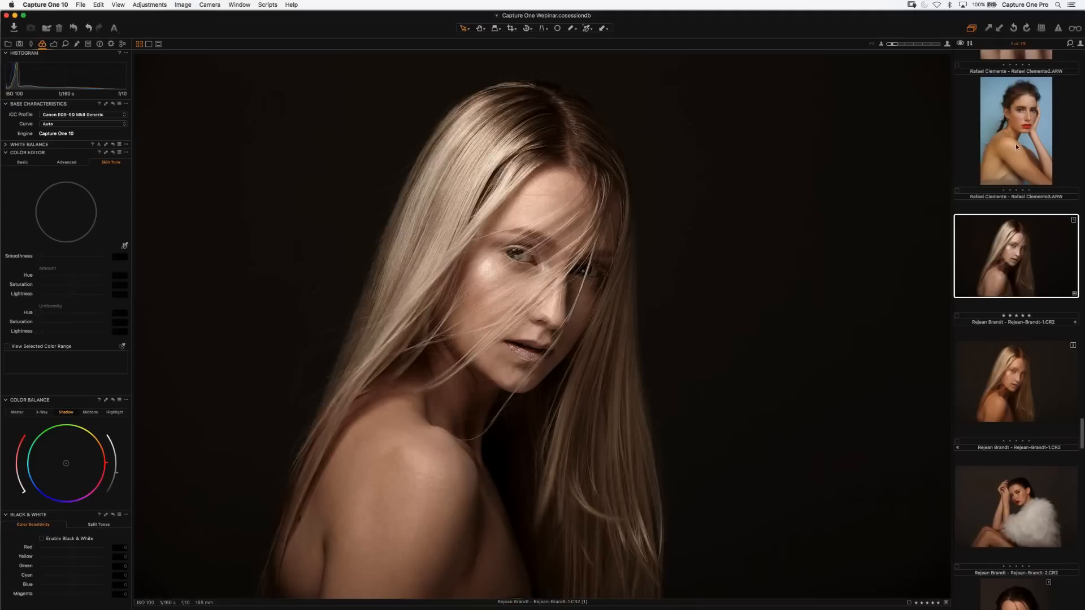
Open the photo of the male swimmer by the pool and apply the blonde portrait's copied adjustments to it.
{"action": "scroll", "coordinate": [1052, 307], "scroll_direction": "down", "scroll_amount": 6}
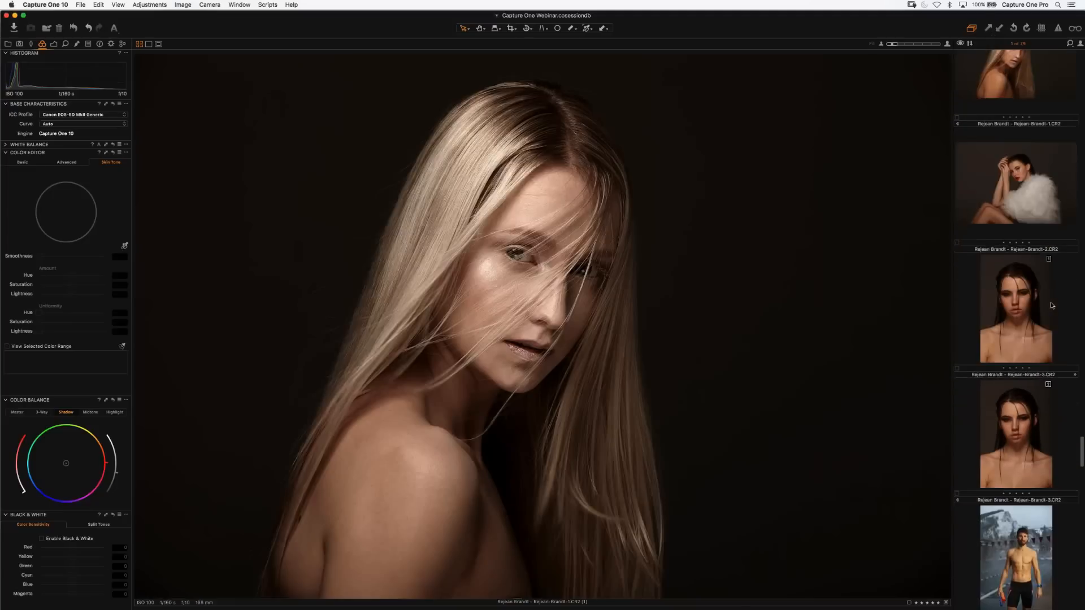
{"action": "scroll", "coordinate": [1053, 307], "scroll_direction": "down", "scroll_amount": 2}
{"action": "left_click", "coordinate": [1035, 433]}
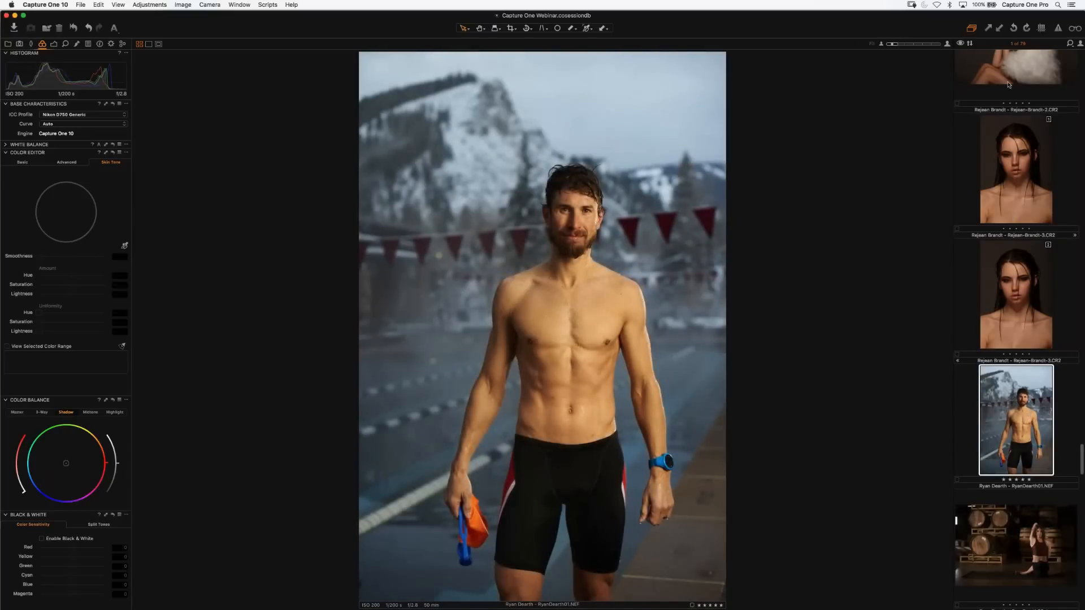
{"action": "left_click", "coordinate": [998, 30]}
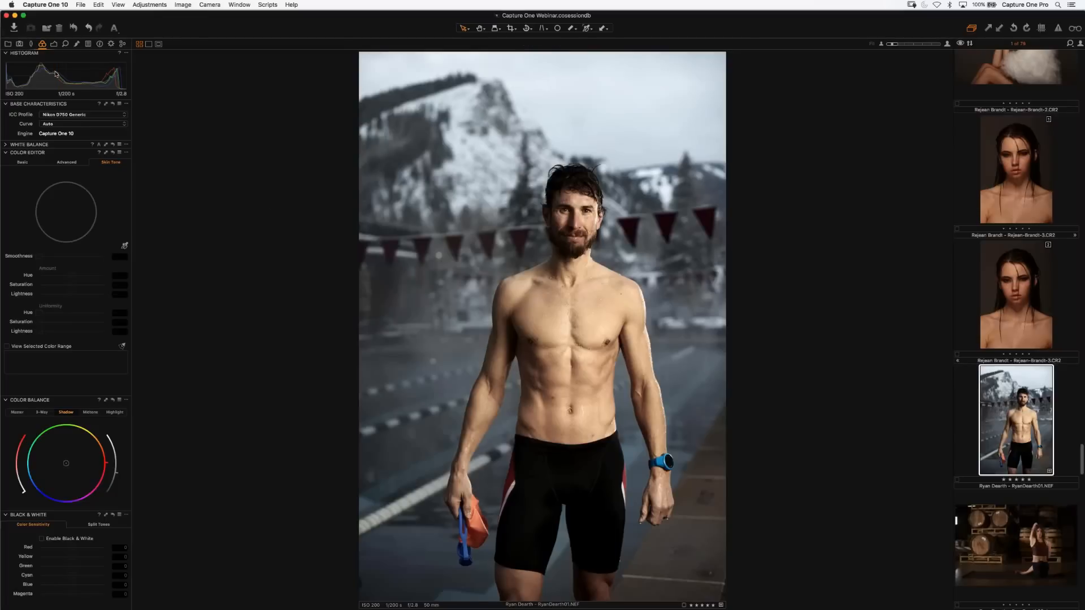
Try raising the swimmer photo's contrast to 43.
{"action": "left_click", "coordinate": [57, 43]}
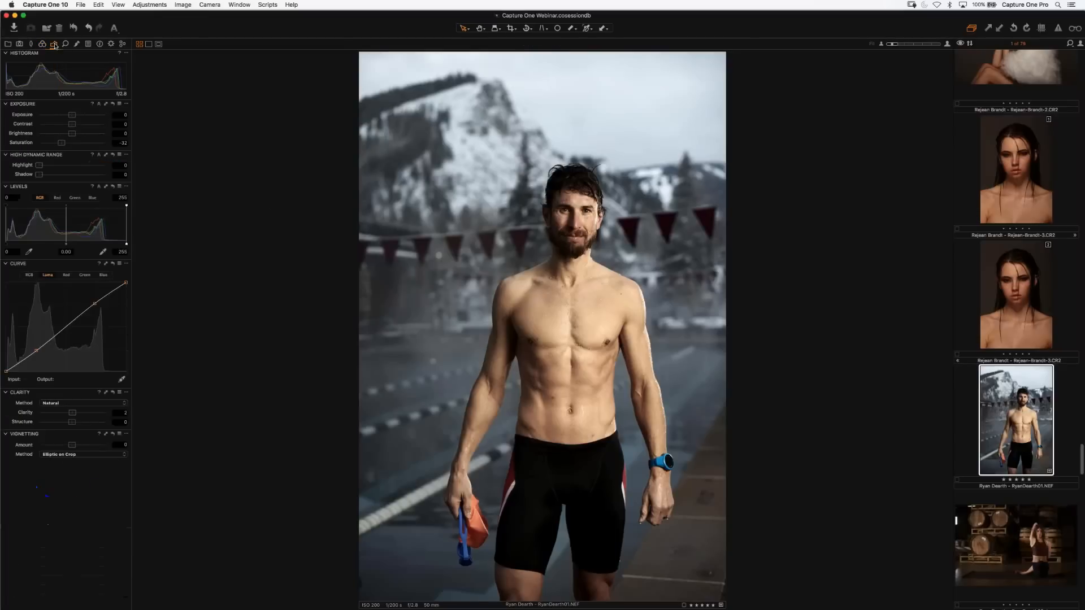
{"action": "left_click", "coordinate": [88, 125]}
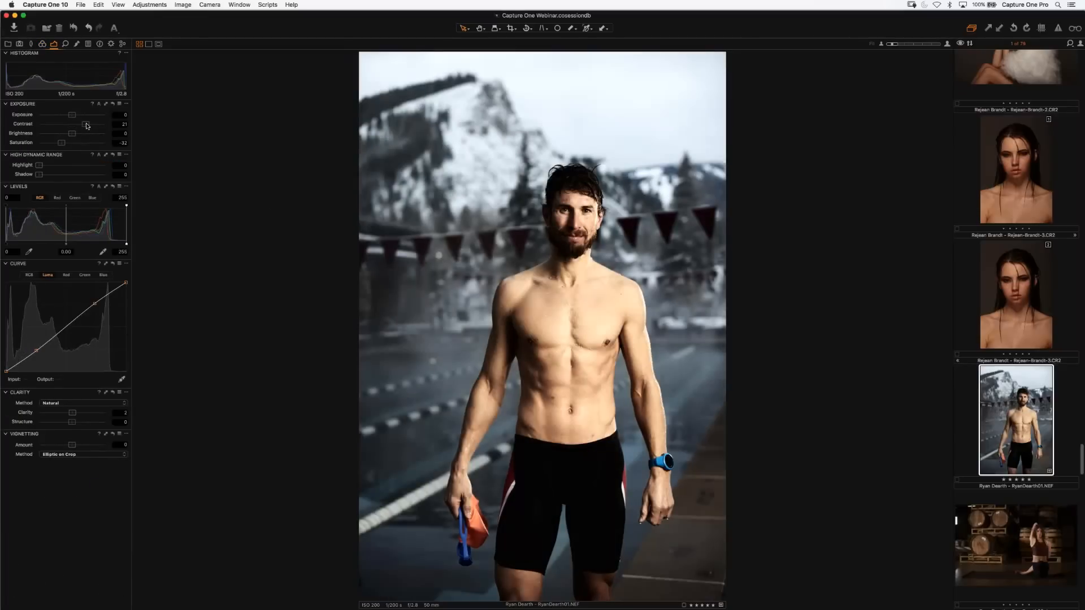
{"action": "left_click_drag", "start_coordinate": [87, 125], "coordinate": [101, 126]}
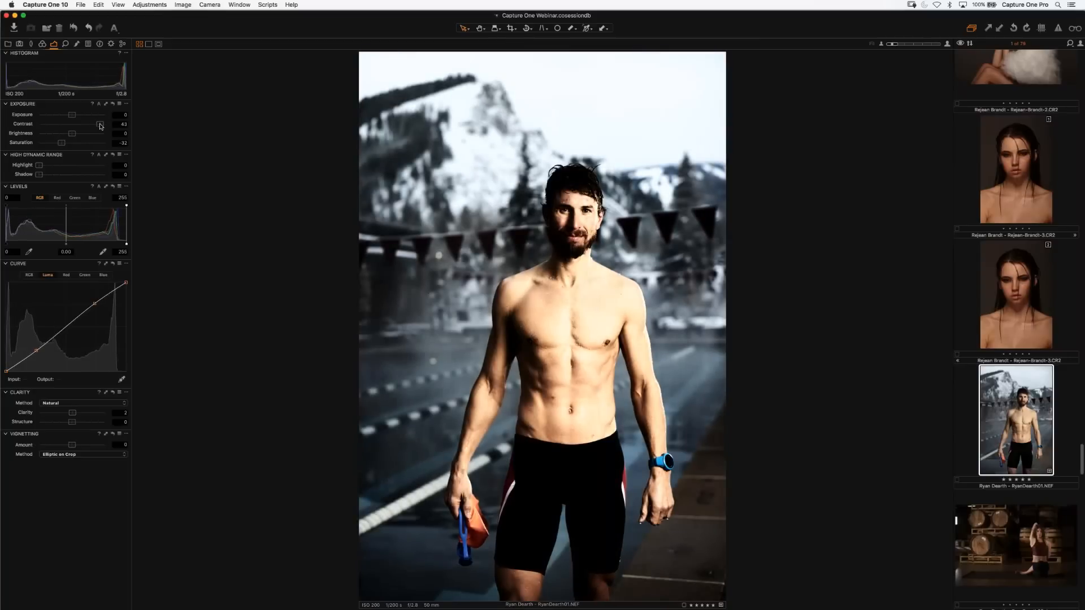
{"action": "key", "text": "super+t"}
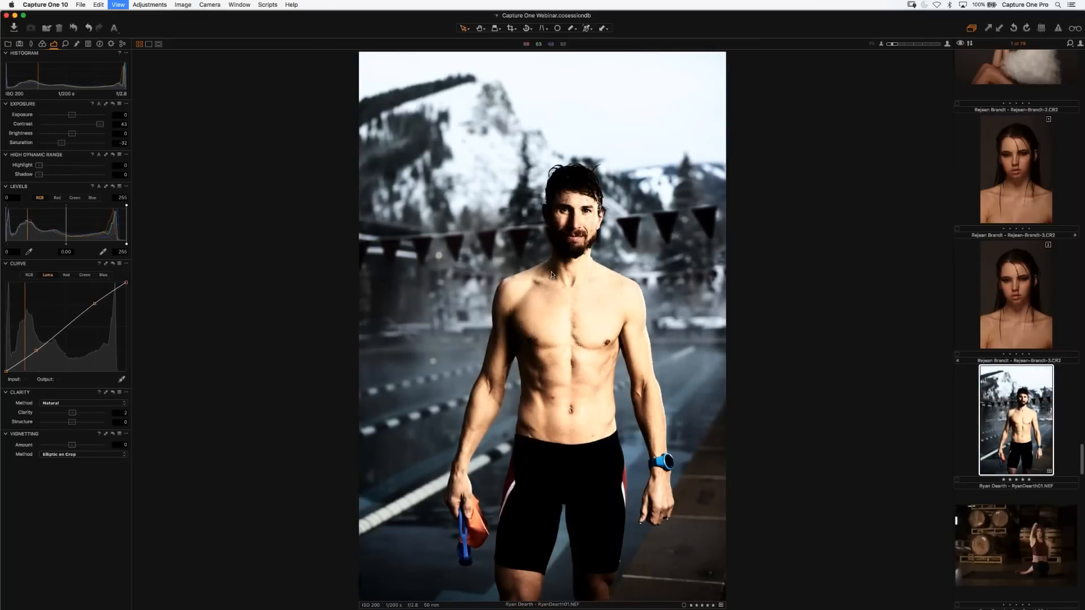
Inspect the swimmer's face and skin up close, return to the full photo, and undo the contrast change.
{"action": "key", "text": "super+equal"}
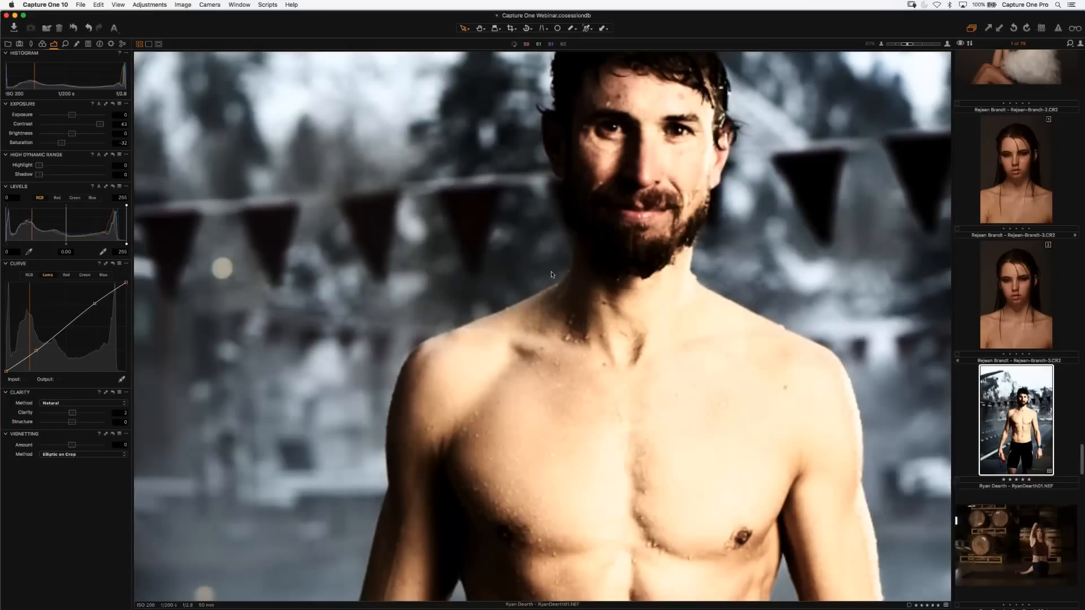
{"action": "key", "text": "super+equal"}
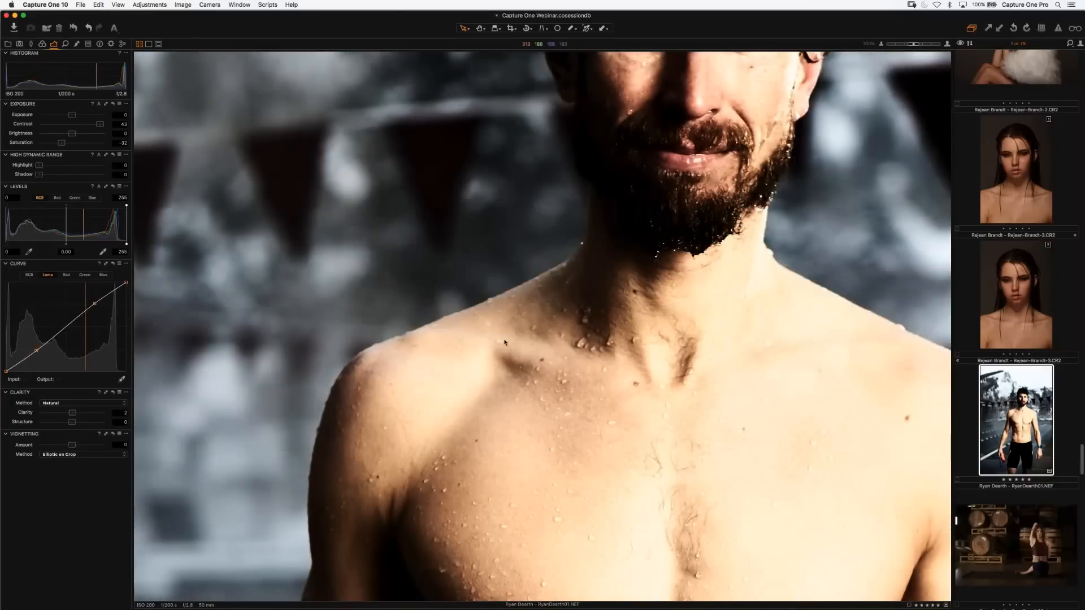
{"action": "left_click_drag", "start_coordinate": [505, 343], "coordinate": [492, 314]}
{"action": "key", "text": "super+minus"}
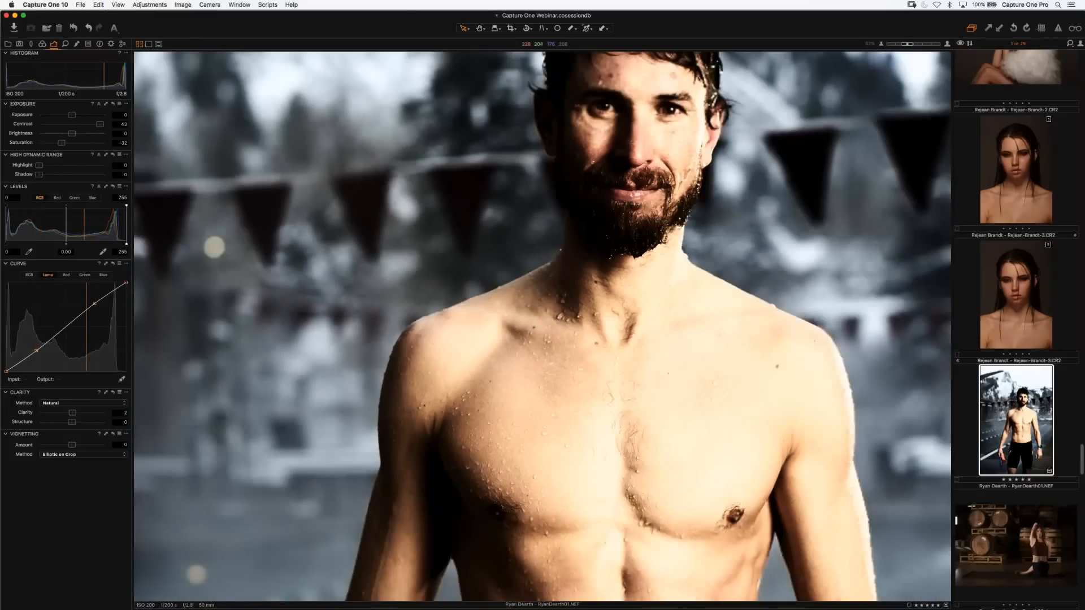
{"action": "key", "text": "super+0"}
{"action": "key", "text": "super+z"}
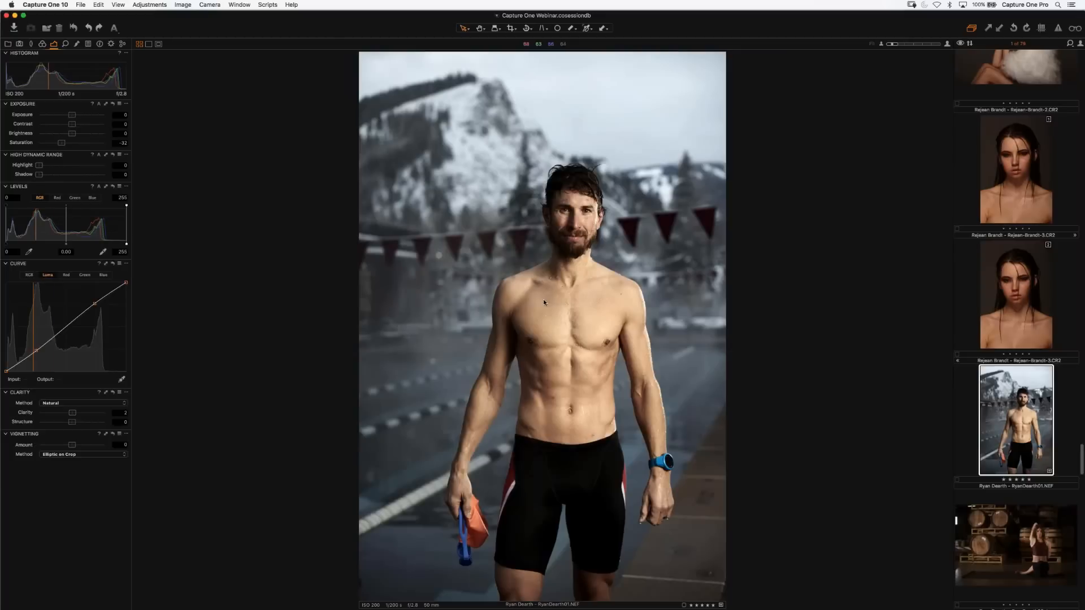
Find and open the photo of the city skyline with the tall tower at dusk.
{"action": "scroll", "coordinate": [1003, 334], "scroll_direction": "up", "scroll_amount": 2}
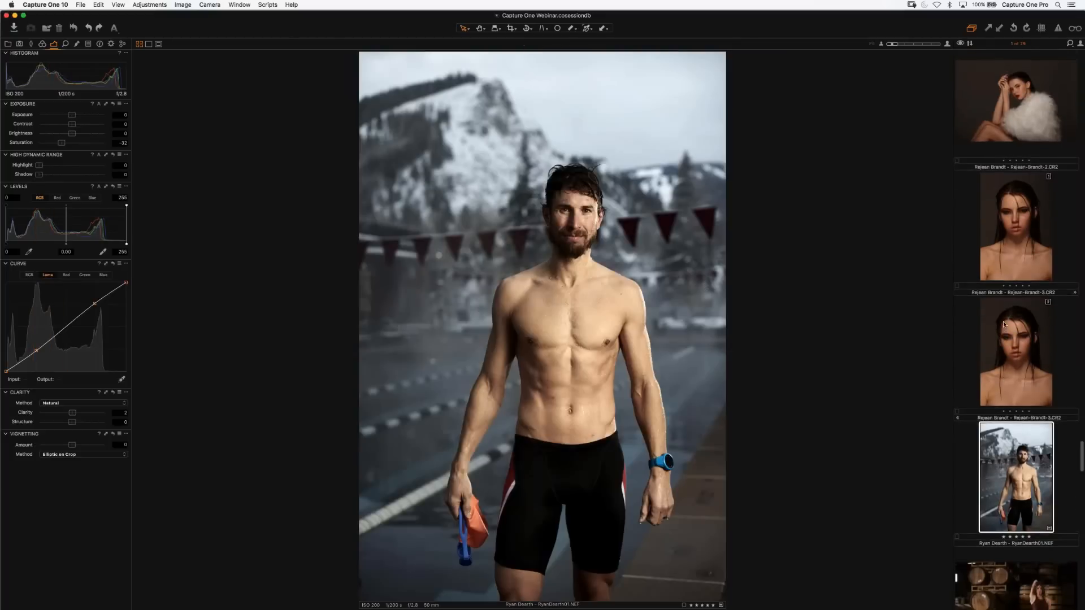
{"action": "scroll", "coordinate": [1004, 324], "scroll_direction": "up", "scroll_amount": 10}
{"action": "scroll", "coordinate": [1004, 323], "scroll_direction": "up", "scroll_amount": 10}
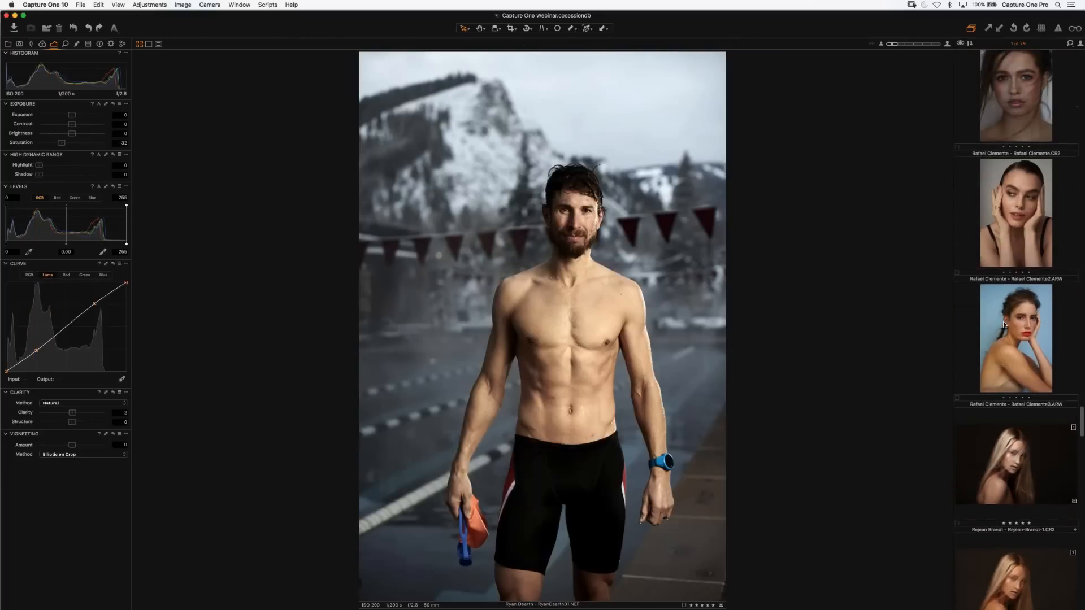
{"action": "scroll", "coordinate": [1004, 324], "scroll_direction": "down", "scroll_amount": 1}
{"action": "scroll", "coordinate": [1004, 324], "scroll_direction": "up", "scroll_amount": 1}
{"action": "left_click_drag", "start_coordinate": [1081, 404], "coordinate": [1076, 157]}
{"action": "left_click", "coordinate": [1021, 363]}
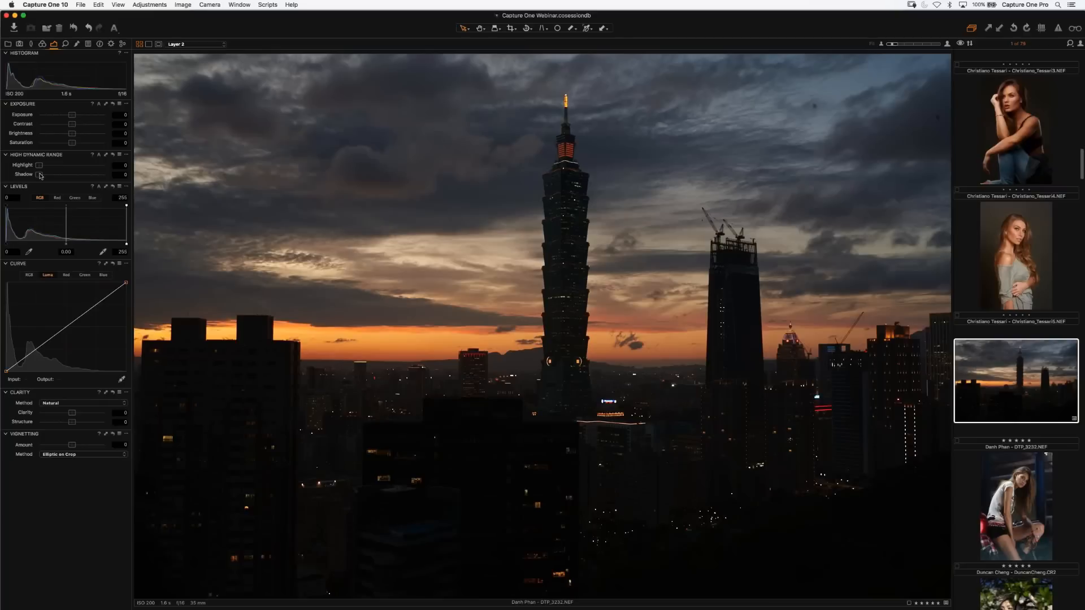
Try a High Dynamic Range Shadow value of 65 on the skyline, undo it, and magnify a rooftop edge with the Loupe.
{"action": "left_click_drag", "start_coordinate": [40, 175], "coordinate": [83, 178]}
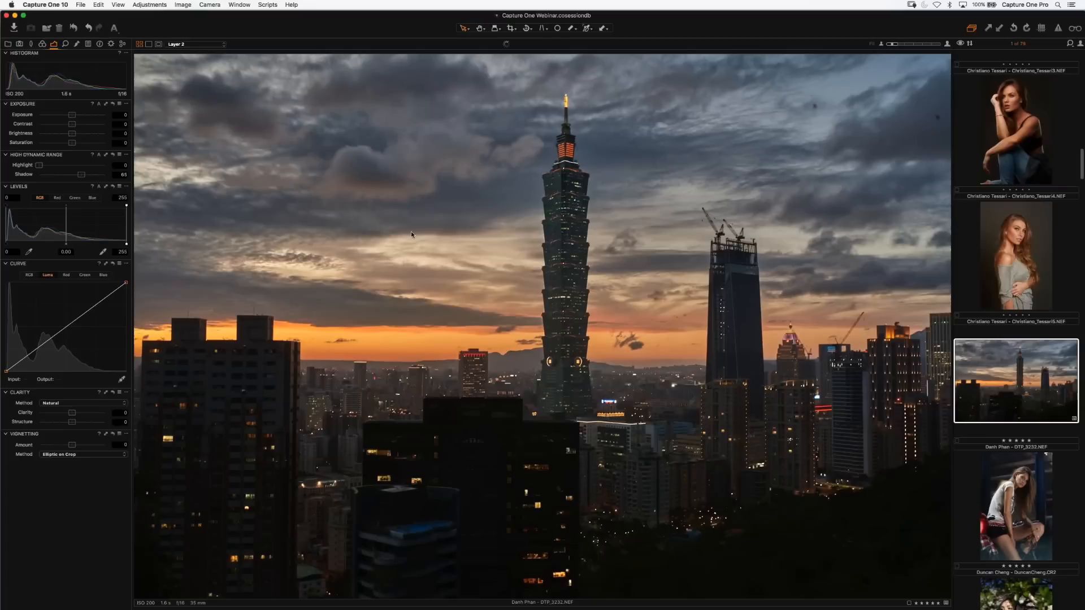
{"action": "key", "text": "p"}
{"action": "left_click", "coordinate": [271, 326]}
{"action": "key", "text": "super+z"}
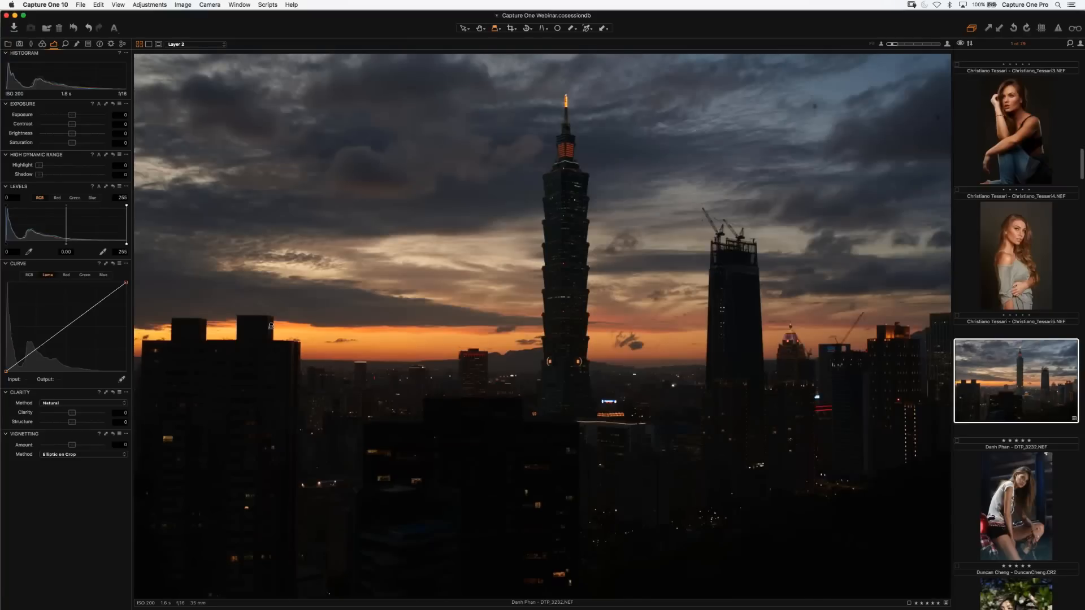
{"action": "left_click", "coordinate": [271, 326]}
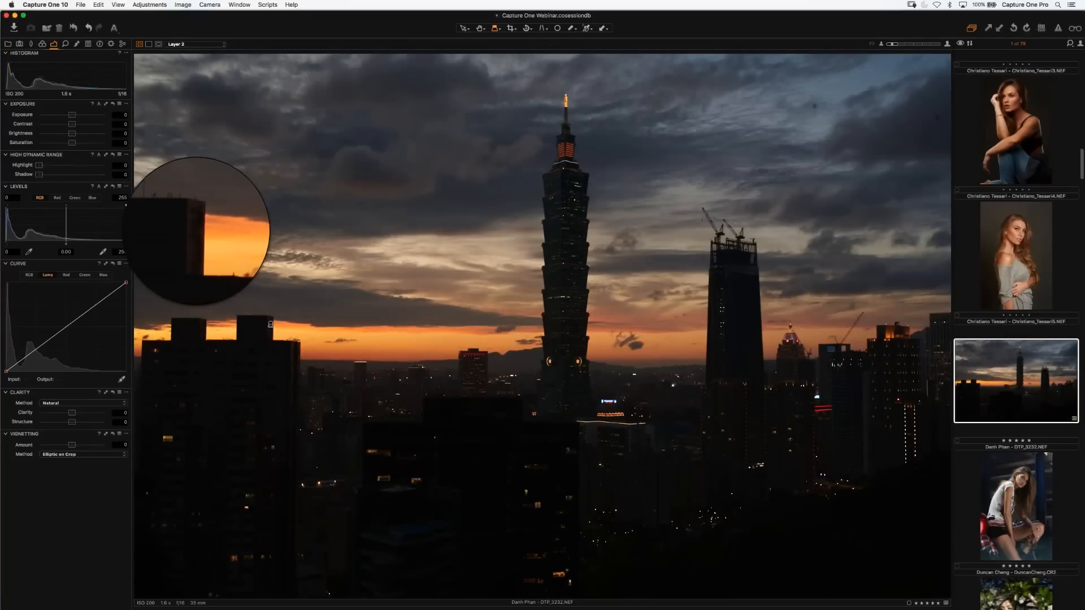
Raise the skyline's High Dynamic Range Shadow to 68 and examine the building edges with the Loupe.
{"action": "left_click", "coordinate": [79, 176]}
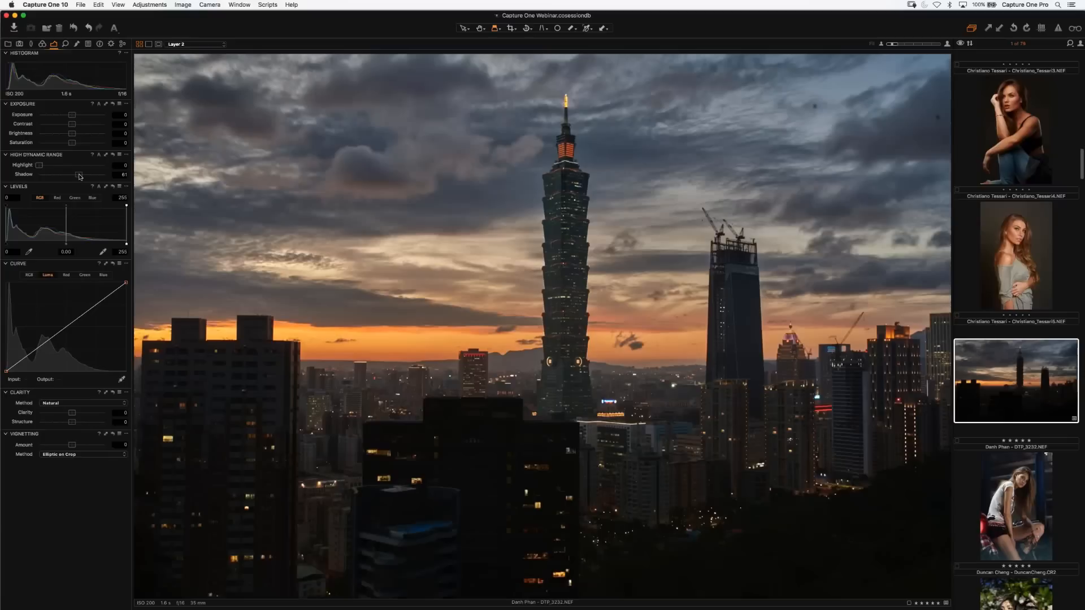
{"action": "left_click_drag", "start_coordinate": [80, 176], "coordinate": [85, 179]}
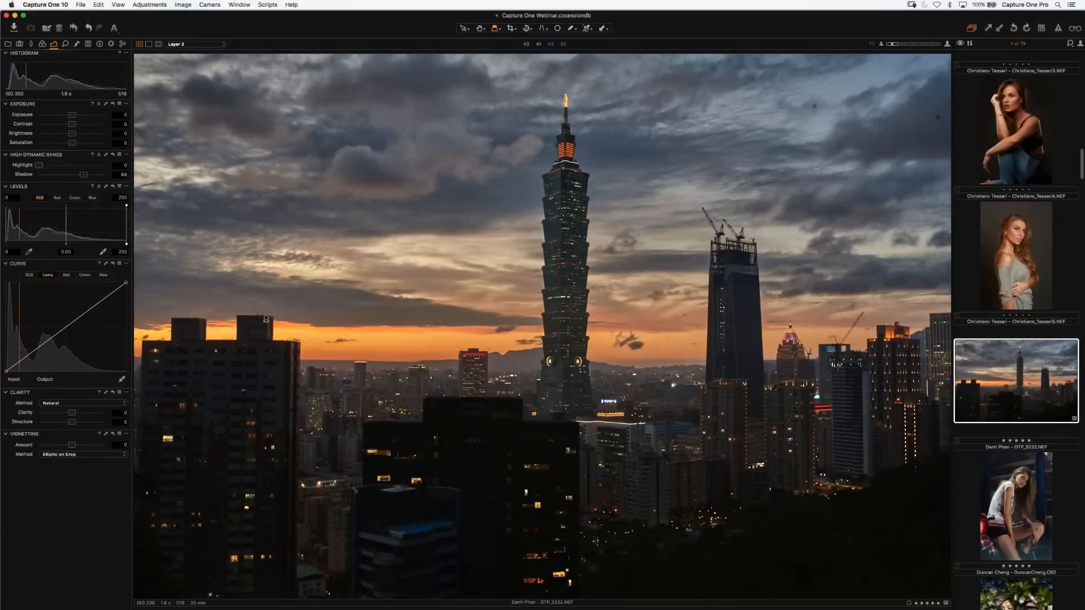
{"action": "left_click_drag", "start_coordinate": [266, 319], "coordinate": [310, 357]}
{"action": "left_click", "coordinate": [498, 30]}
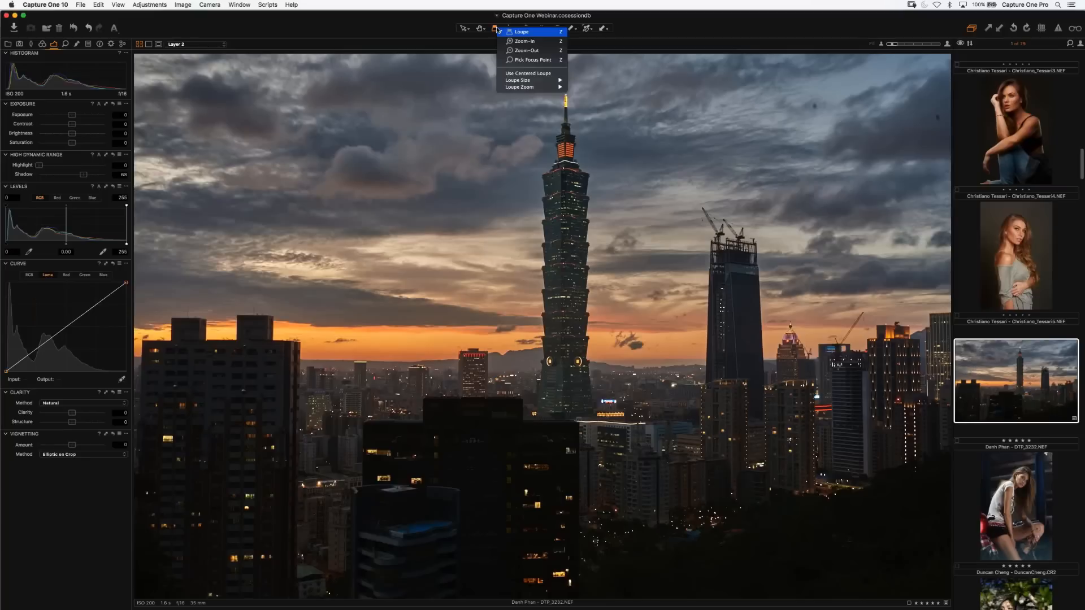
{"action": "left_click", "coordinate": [521, 31]}
{"action": "left_click_drag", "start_coordinate": [591, 201], "coordinate": [590, 200]}
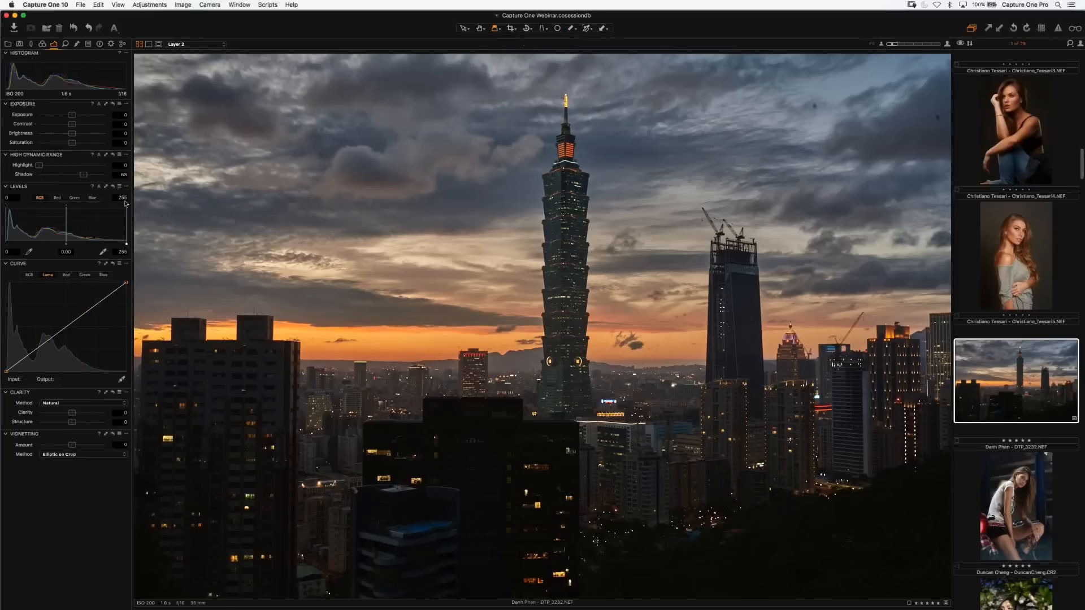
Try stronger shadow recovery on the skyline, then settle the High Dynamic Range Shadow value at 70.
{"action": "left_click", "coordinate": [96, 177]}
{"action": "left_click_drag", "start_coordinate": [95, 179], "coordinate": [93, 178]}
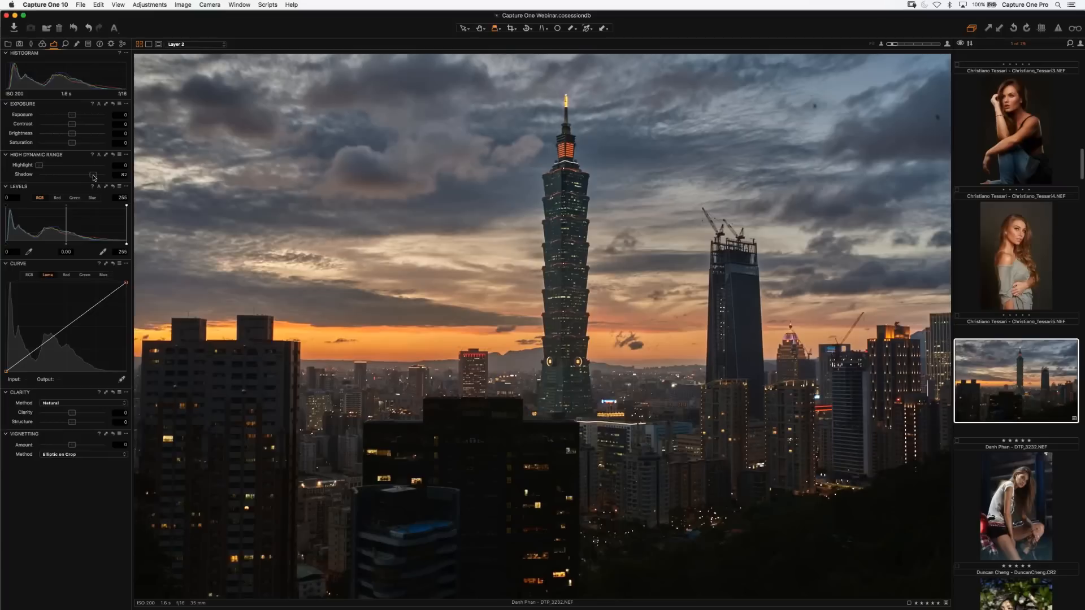
{"action": "left_click_drag", "start_coordinate": [94, 177], "coordinate": [86, 176]}
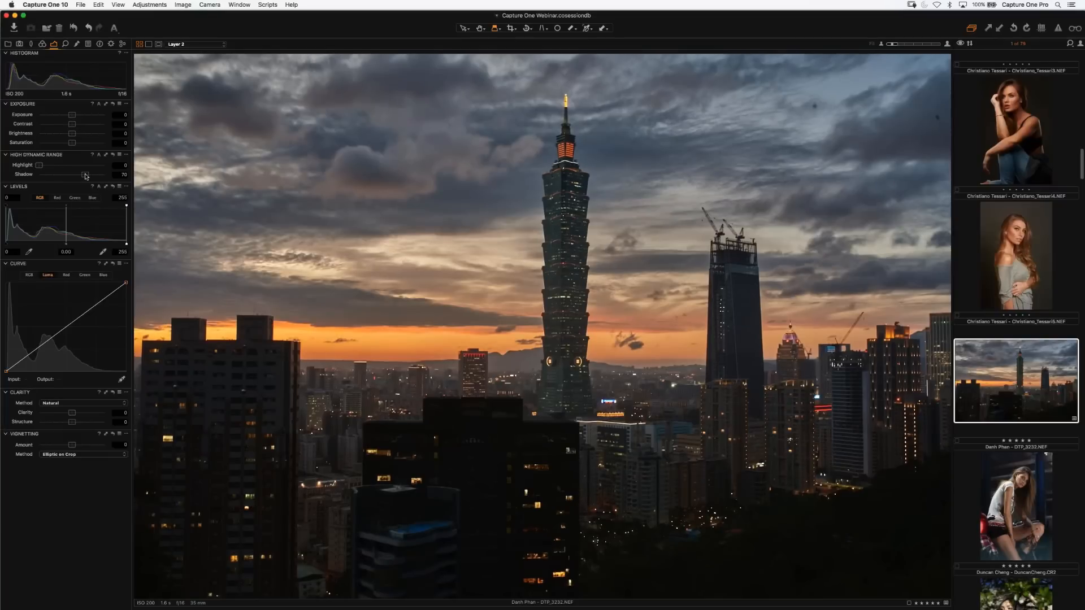
Set the skyline's Clarity to 20 and shape its Luma curve with a shadow point at input 62, output 53 and a raised highlight point.
{"action": "left_click", "coordinate": [42, 45]}
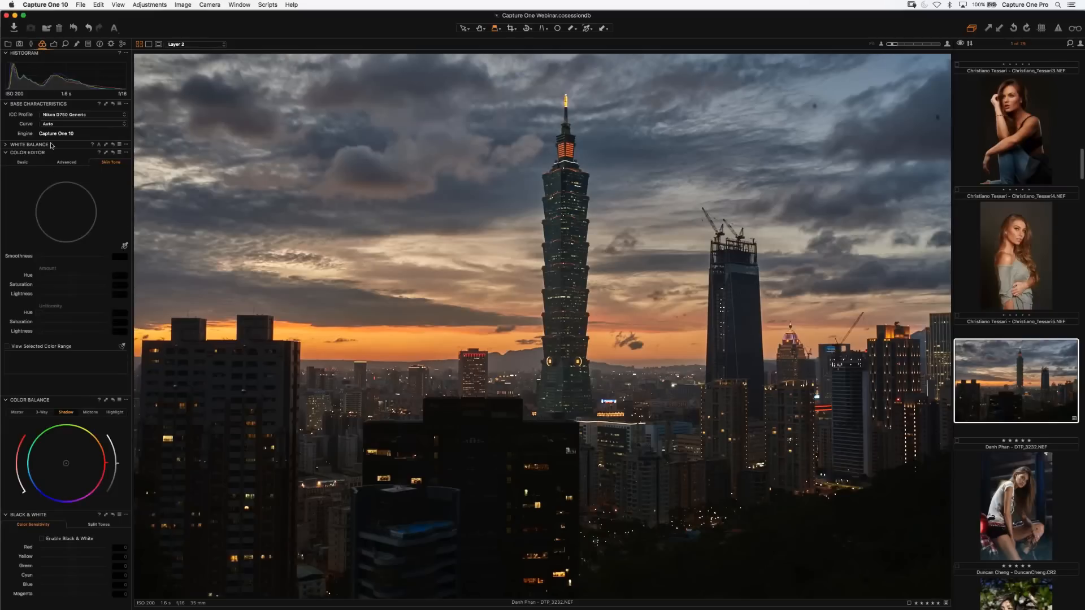
{"action": "left_click", "coordinate": [54, 44]}
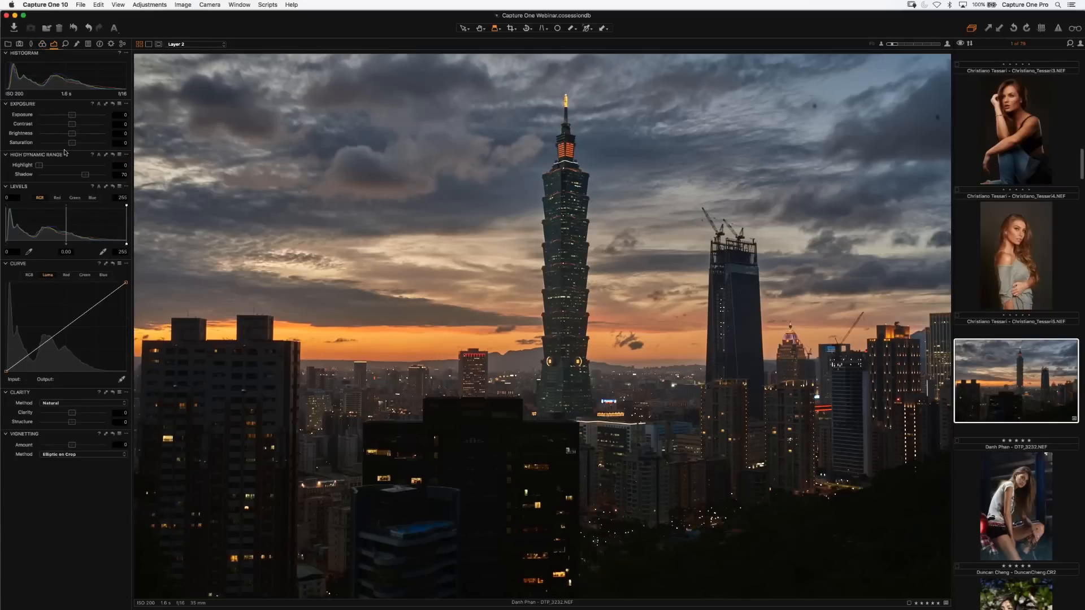
{"action": "left_click_drag", "start_coordinate": [84, 413], "coordinate": [79, 414]}
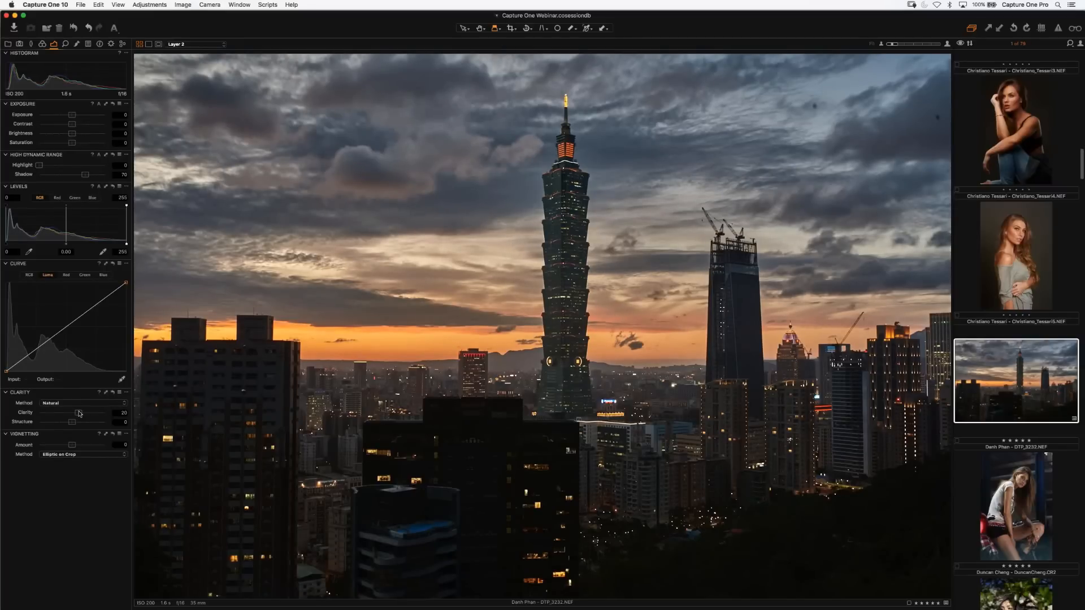
{"action": "left_click_drag", "start_coordinate": [37, 348], "coordinate": [35, 353]}
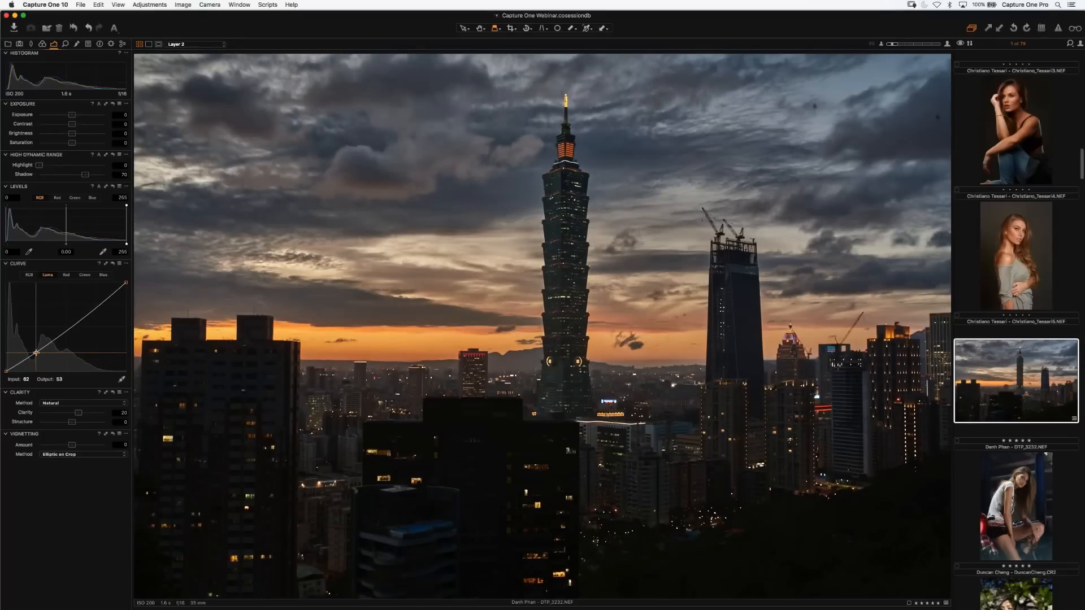
{"action": "left_click_drag", "start_coordinate": [97, 306], "coordinate": [96, 303]}
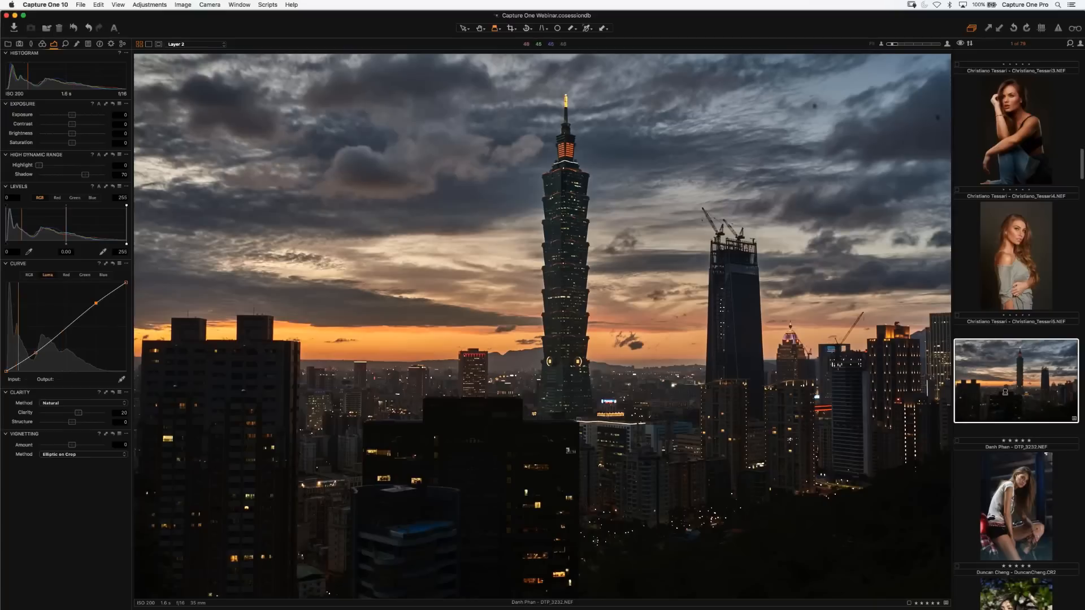
Clone the adjusted skyline photo as a second variant.
{"action": "right_click", "coordinate": [931, 295]}
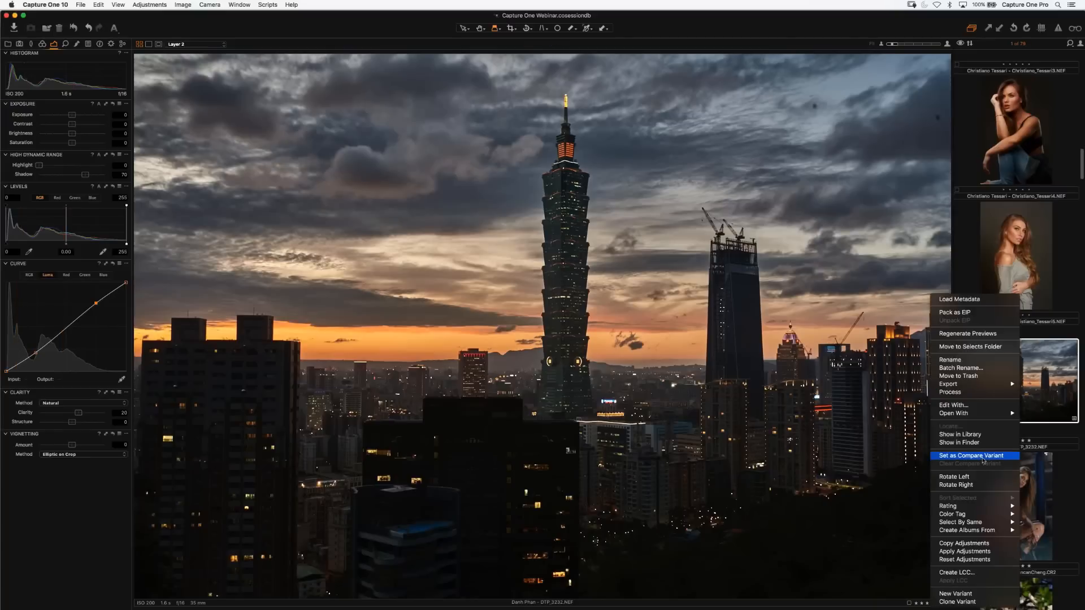
{"action": "left_click", "coordinate": [955, 602]}
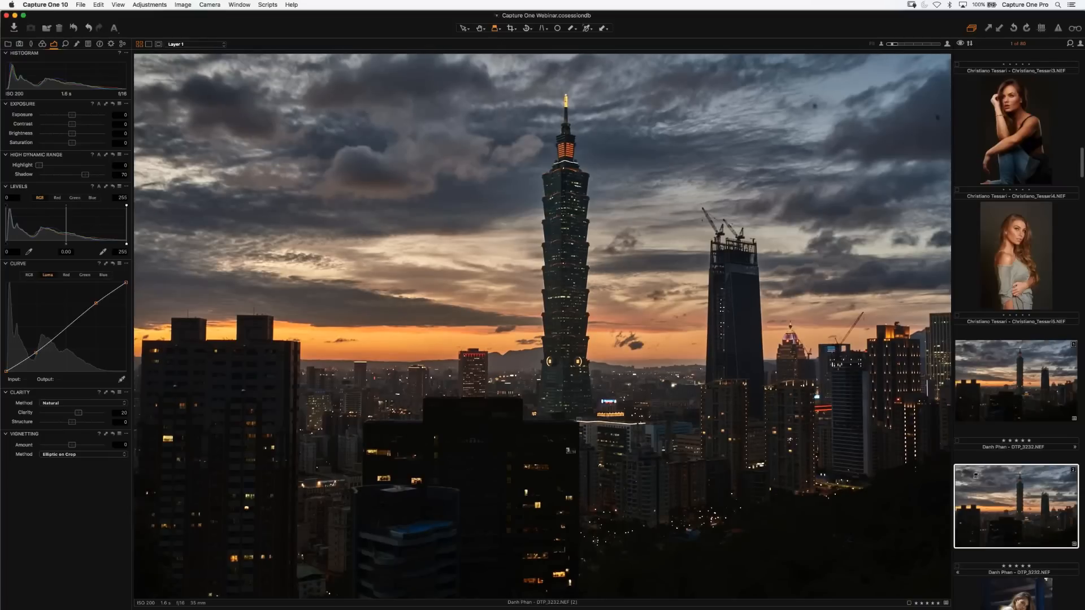
Undo the cloned variant and create a new, unadjusted variant of the skyline photo instead.
{"action": "key", "text": "super+z"}
{"action": "right_click", "coordinate": [1002, 384]}
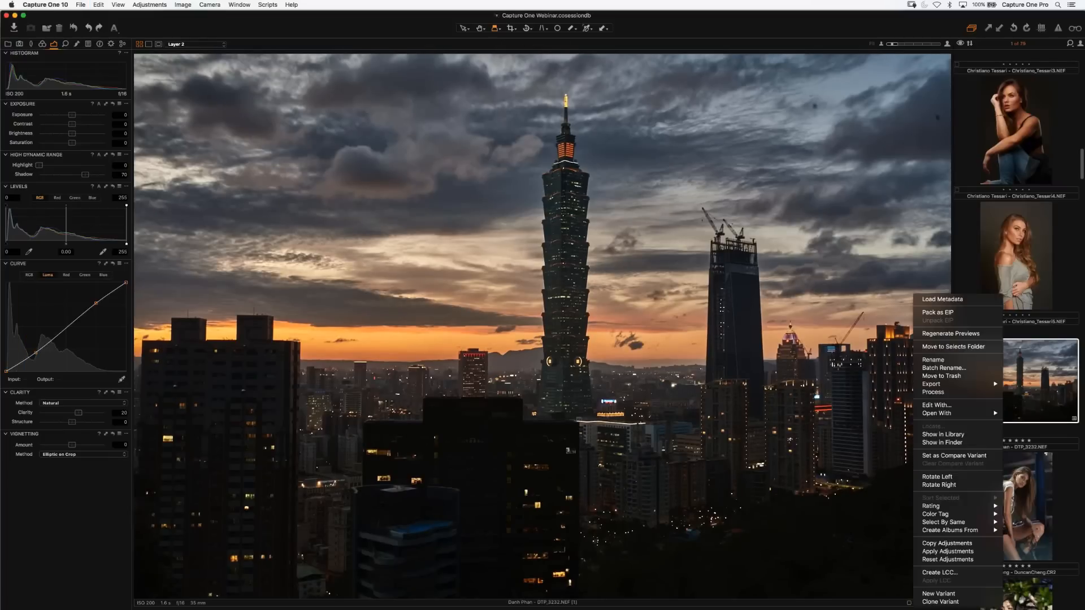
{"action": "left_click", "coordinate": [938, 594]}
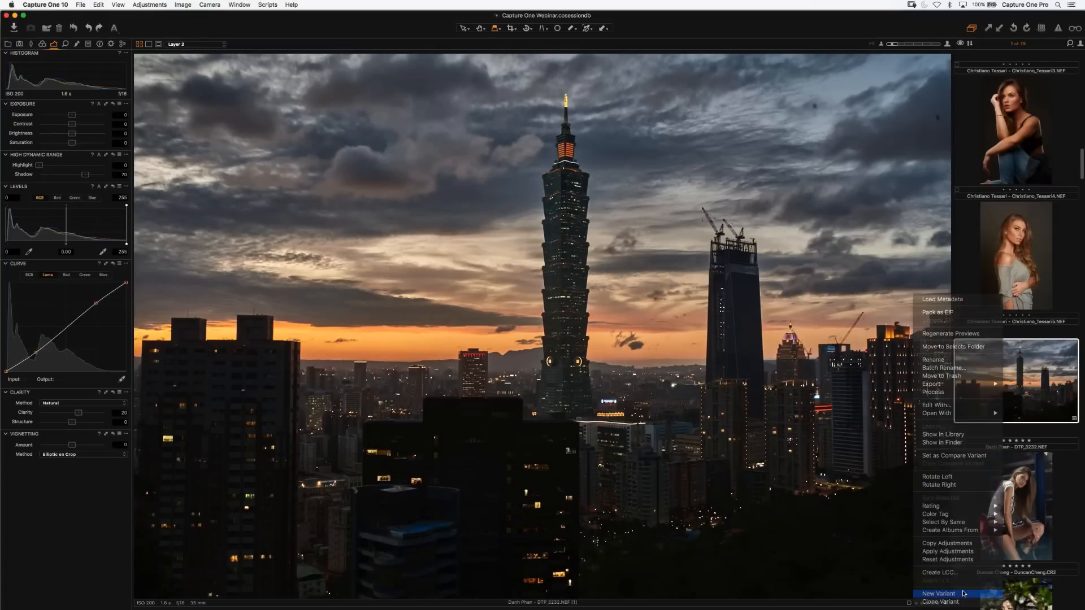
Compare the adjusted skyline photo with its new variant by viewing them alternately.
{"action": "left_click", "coordinate": [1028, 397]}
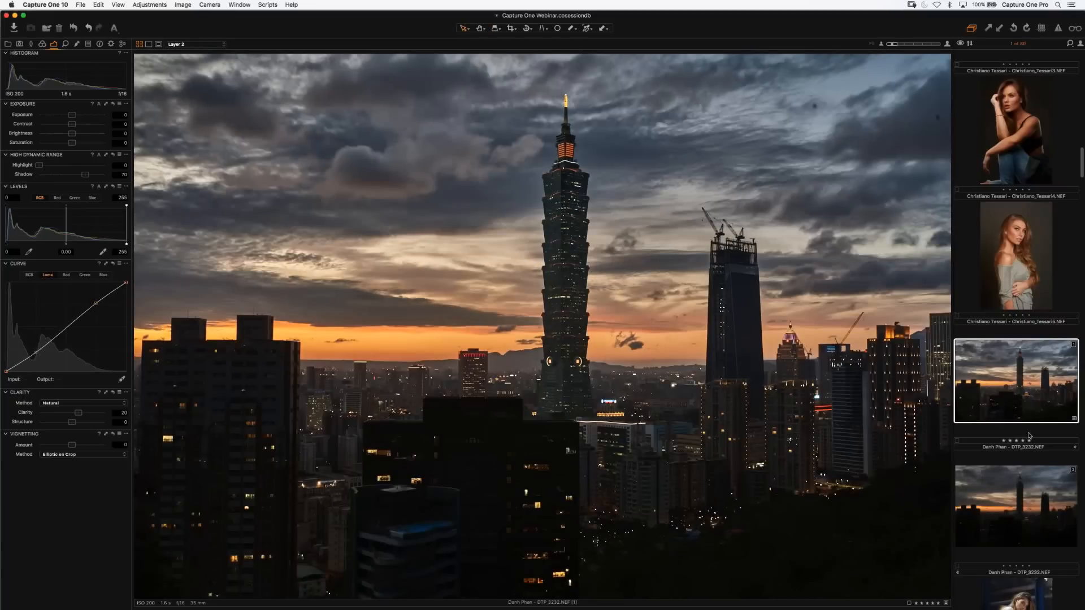
{"action": "left_click", "coordinate": [1020, 487]}
{"action": "left_click", "coordinate": [1016, 418]}
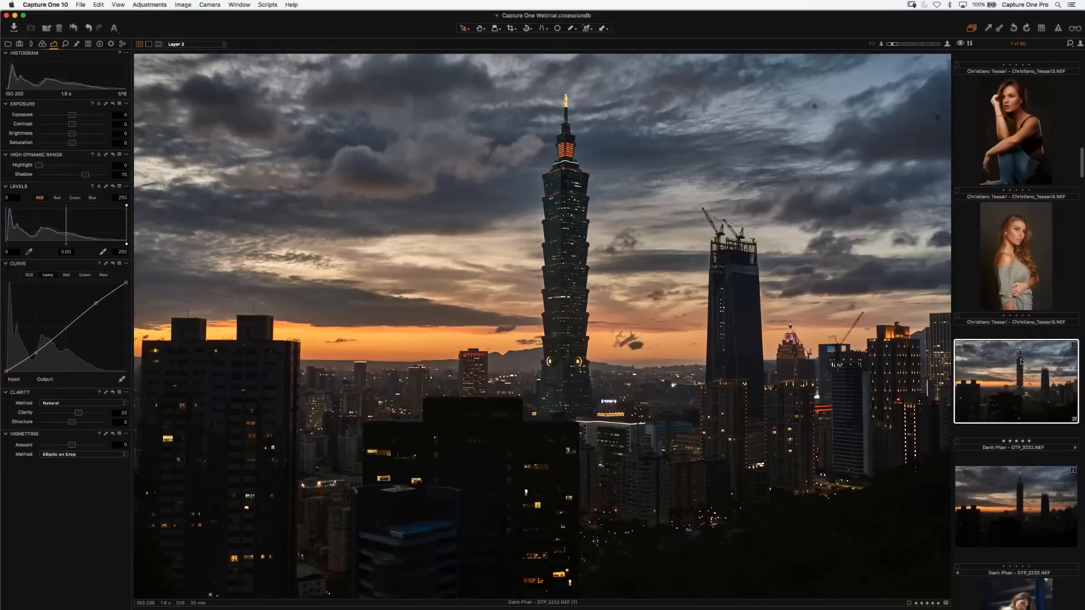
Browse the session's photos in a full thumbnail grid and open the indoor portrait of the blonde woman in a striped top.
{"action": "scroll", "coordinate": [1022, 362], "scroll_direction": "up", "scroll_amount": 1}
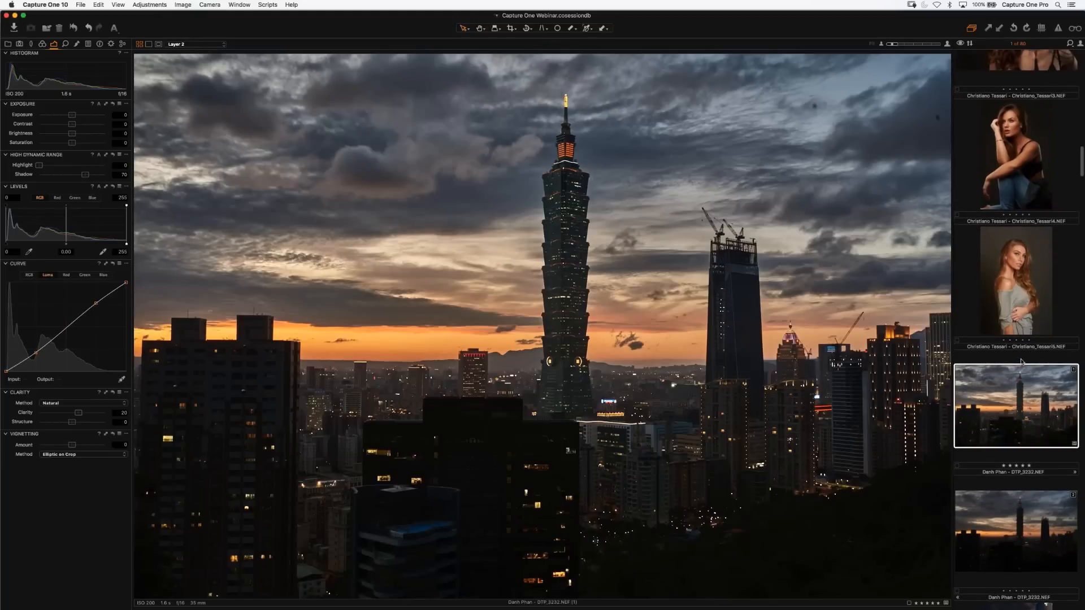
{"action": "scroll", "coordinate": [1022, 362], "scroll_direction": "up", "scroll_amount": 1}
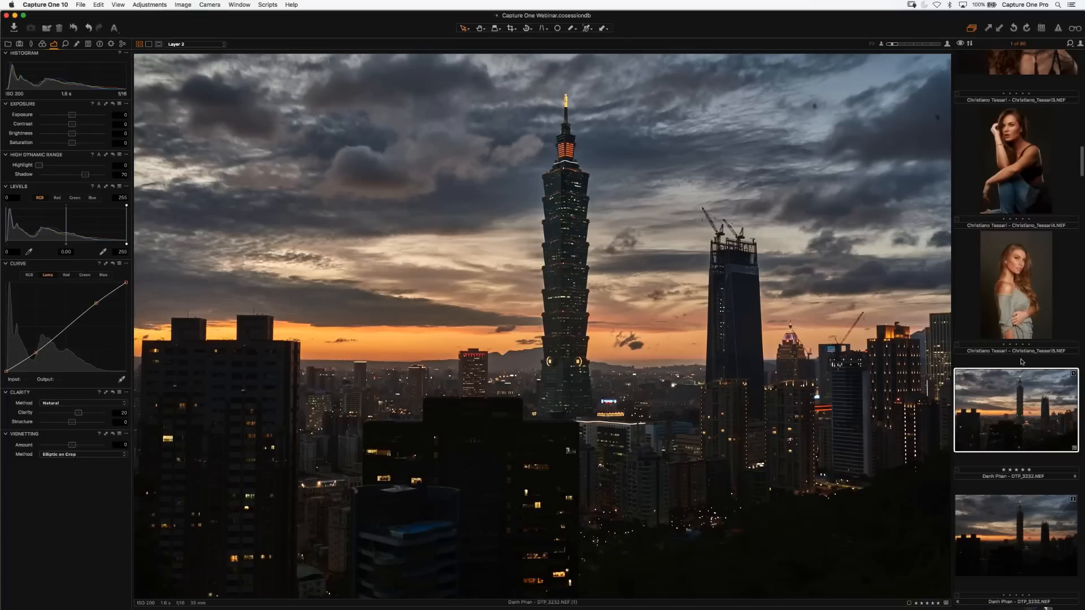
{"action": "scroll", "coordinate": [1022, 362], "scroll_direction": "down", "scroll_amount": 1}
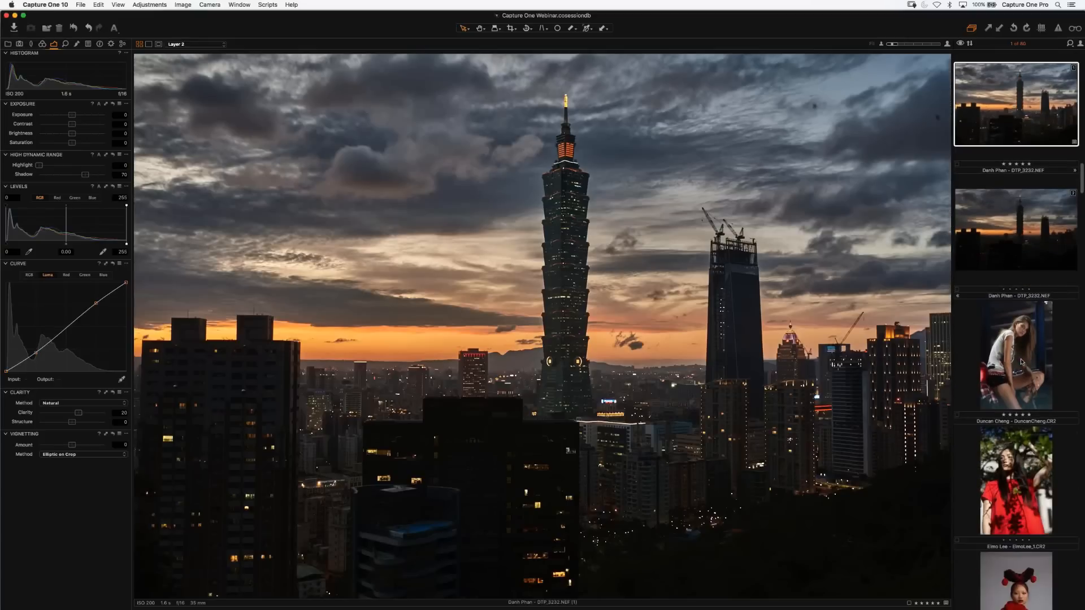
{"action": "scroll", "coordinate": [1022, 362], "scroll_direction": "down", "scroll_amount": 5}
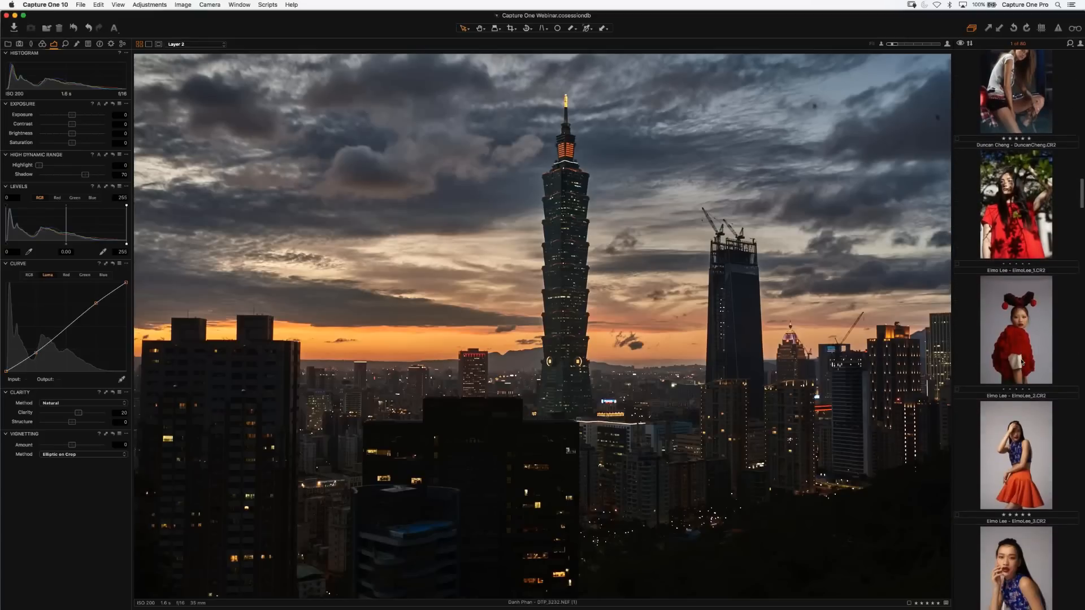
{"action": "scroll", "coordinate": [1022, 363], "scroll_direction": "down", "scroll_amount": 6}
{"action": "scroll", "coordinate": [1022, 363], "scroll_direction": "down", "scroll_amount": 6}
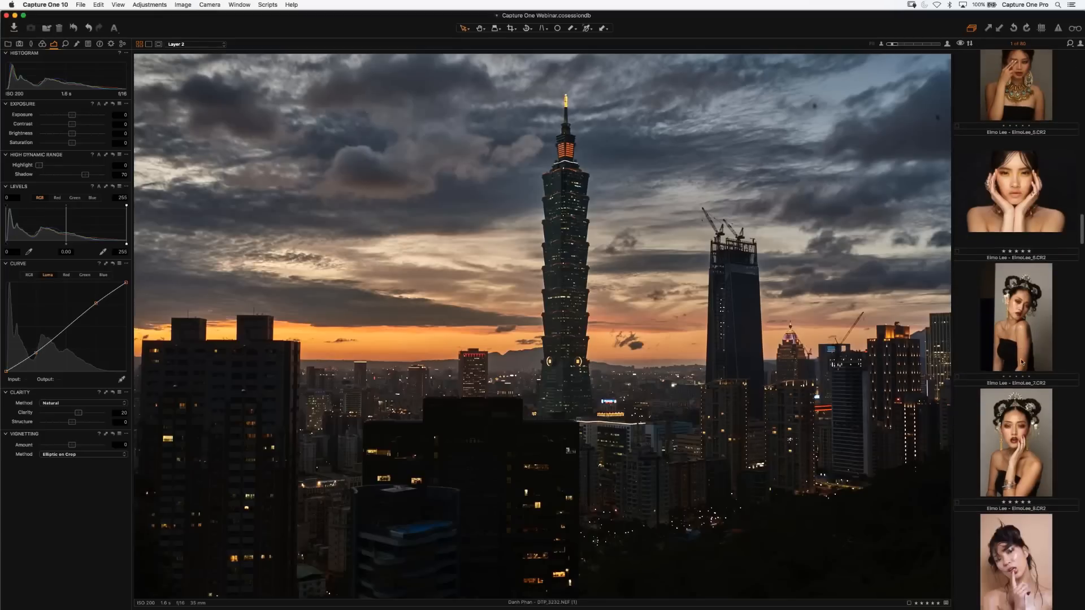
{"action": "scroll", "coordinate": [1022, 363], "scroll_direction": "down", "scroll_amount": 3}
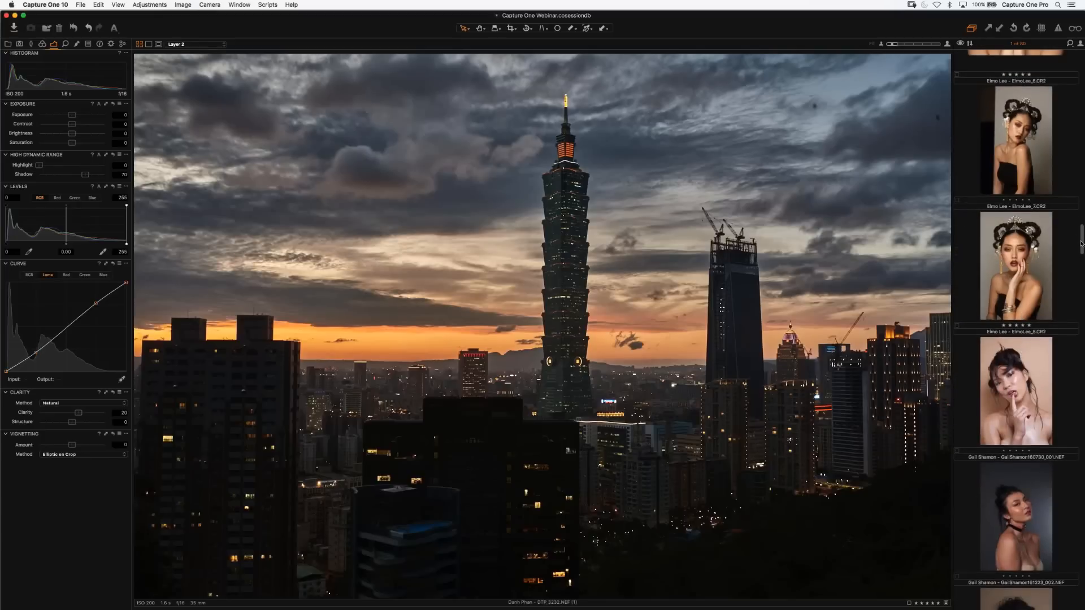
{"action": "key", "text": "alt+super+v"}
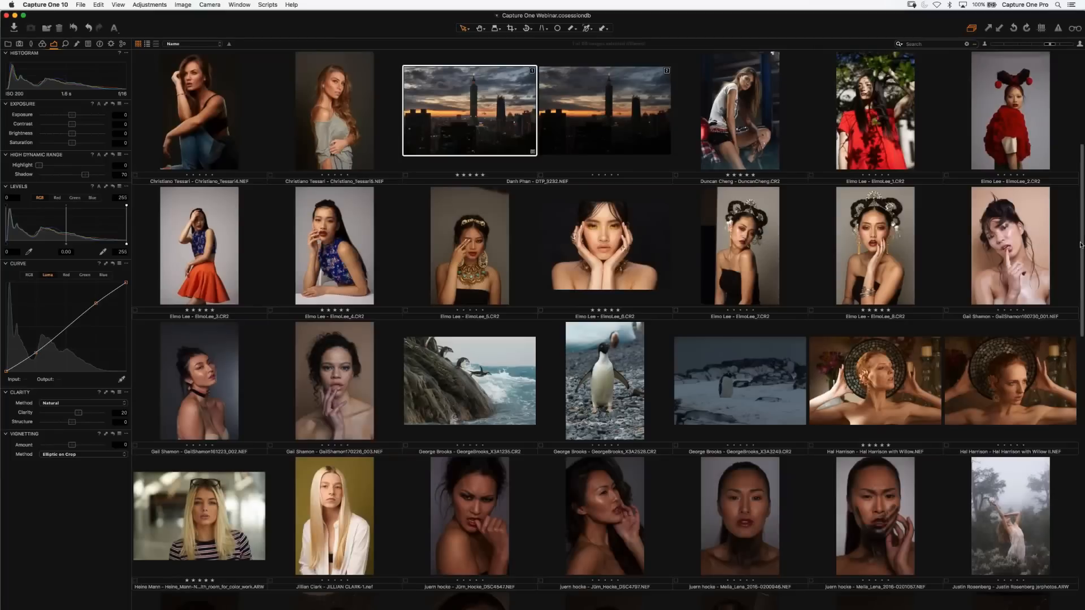
{"action": "scroll", "coordinate": [842, 357], "scroll_direction": "down", "scroll_amount": 1}
{"action": "scroll", "coordinate": [842, 357], "scroll_direction": "down", "scroll_amount": 2}
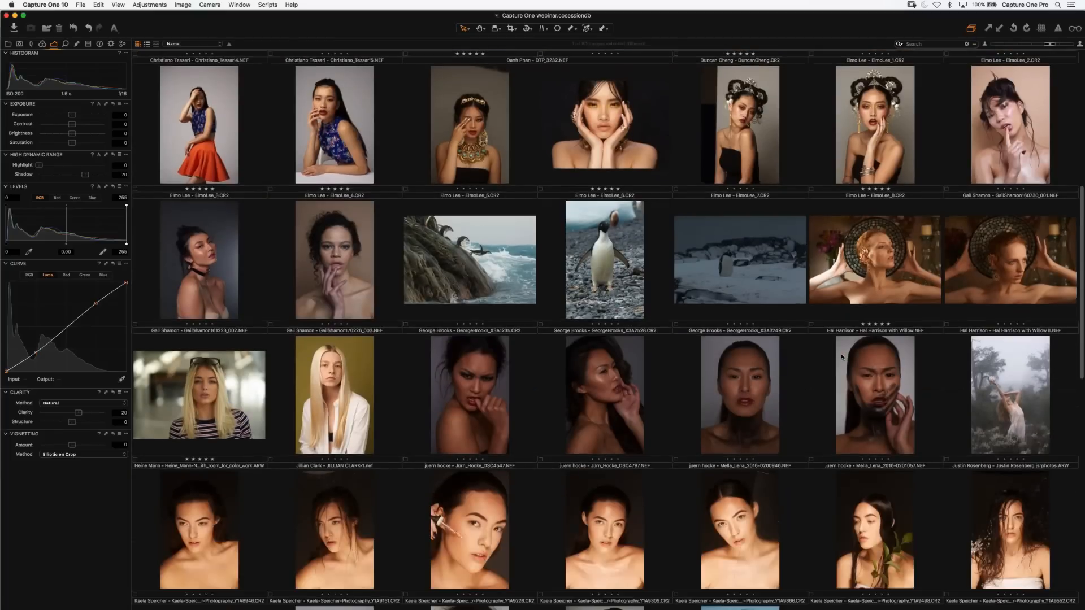
{"action": "scroll", "coordinate": [842, 354], "scroll_direction": "down", "scroll_amount": 5}
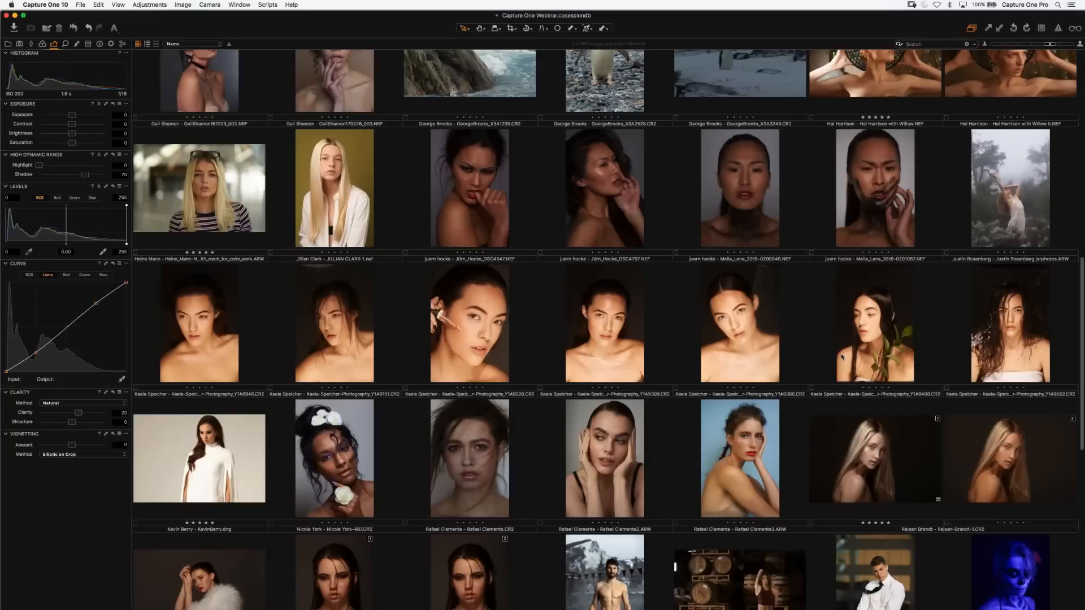
{"action": "scroll", "coordinate": [841, 356], "scroll_direction": "up", "scroll_amount": 1}
{"action": "scroll", "coordinate": [841, 354], "scroll_direction": "up", "scroll_amount": 1}
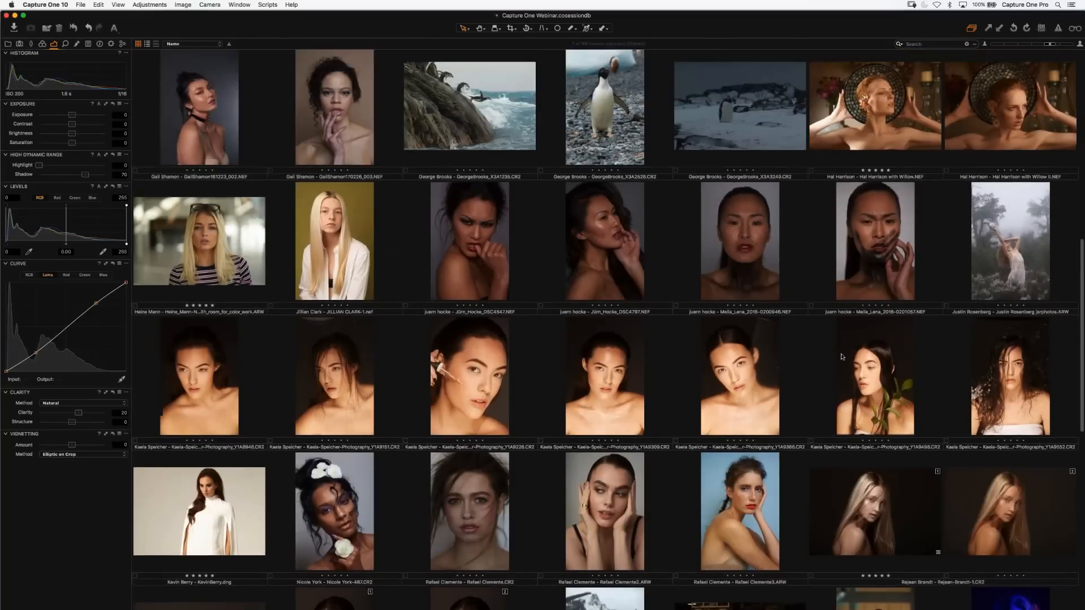
{"action": "scroll", "coordinate": [841, 356], "scroll_direction": "up", "scroll_amount": 1}
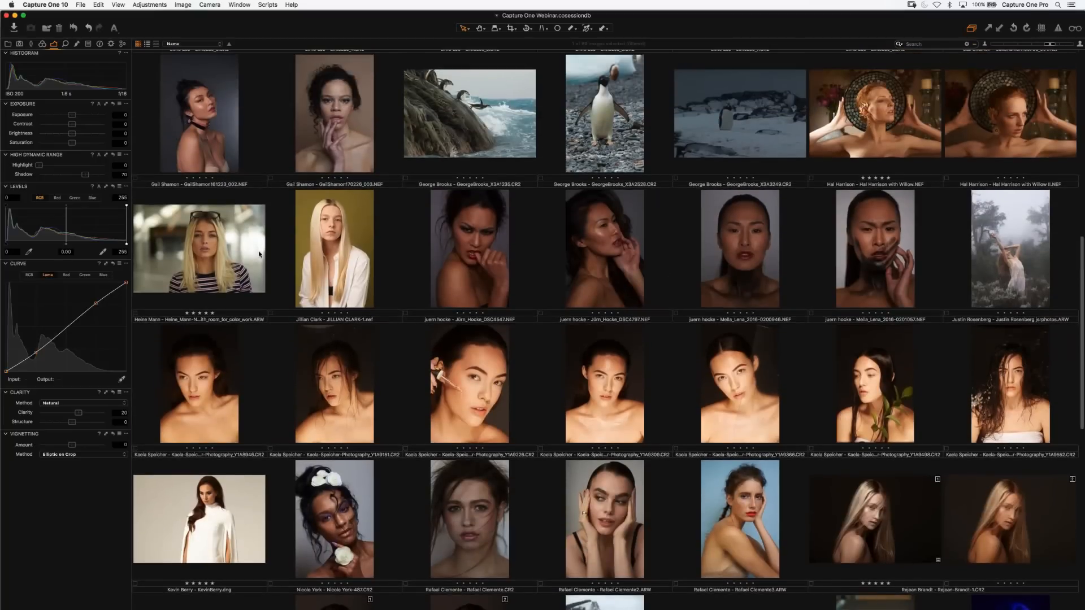
{"action": "double_click", "coordinate": [259, 253]}
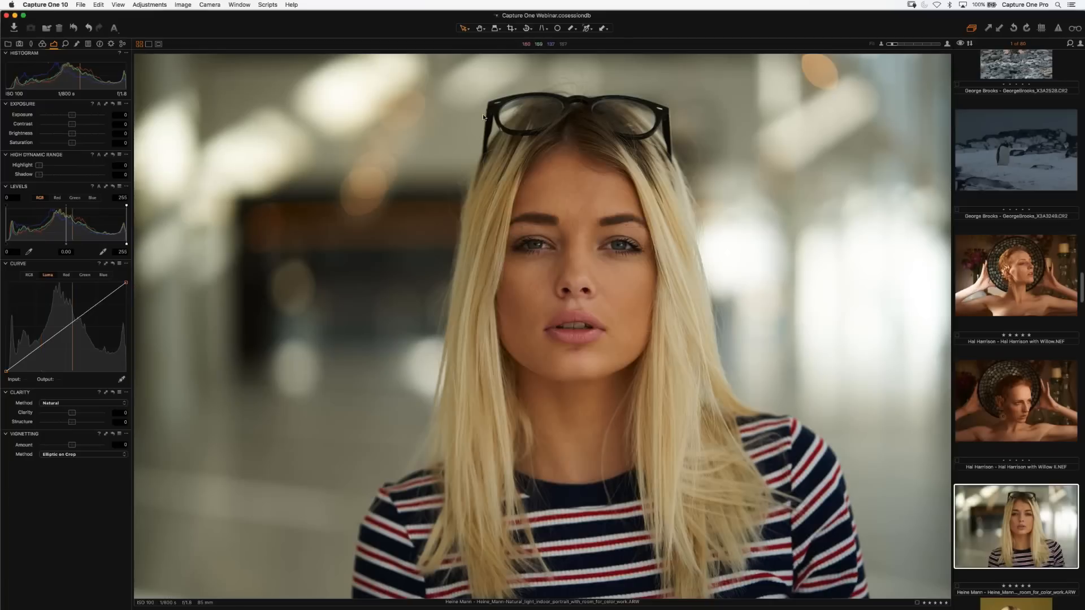
Add a local adjustment layer named "White balancing" to the blonde woman's portrait.
{"action": "left_click", "coordinate": [78, 45]}
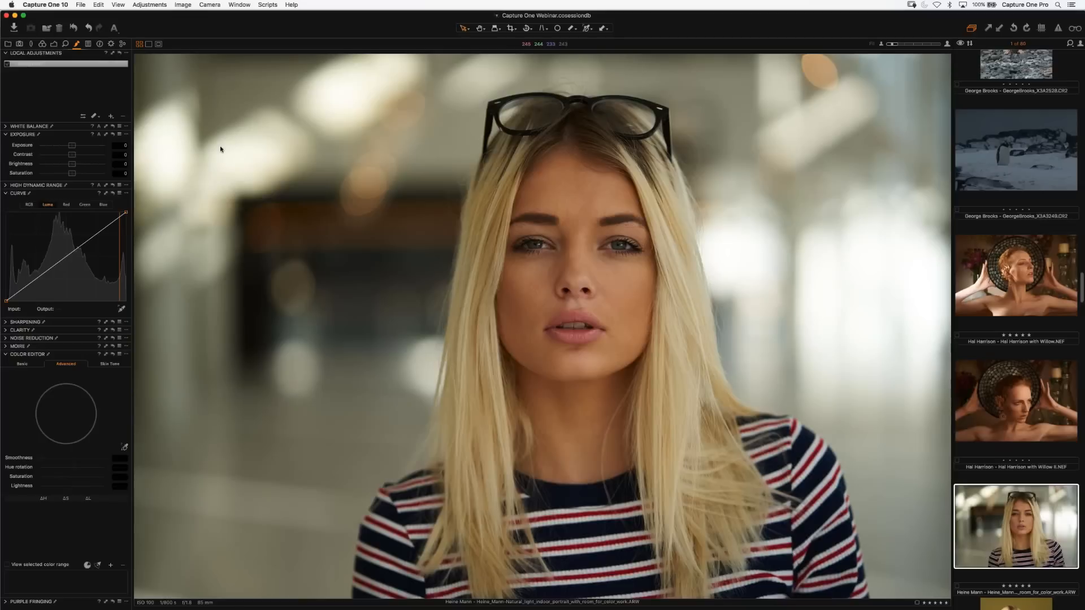
{"action": "left_click", "coordinate": [113, 117]}
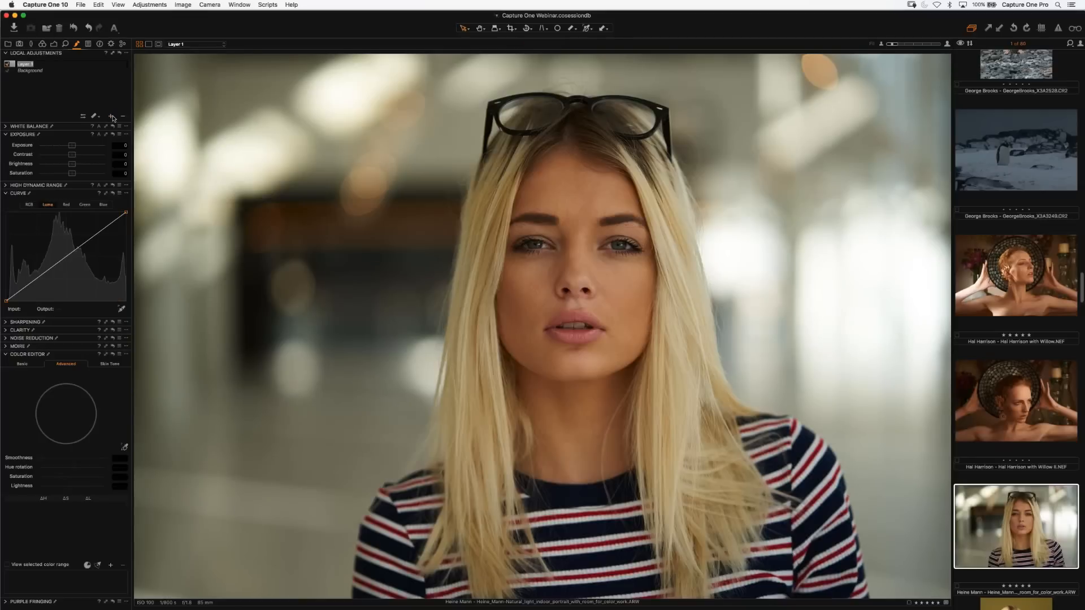
{"action": "type", "text": "White balancing"}
{"action": "key", "text": "Return"}
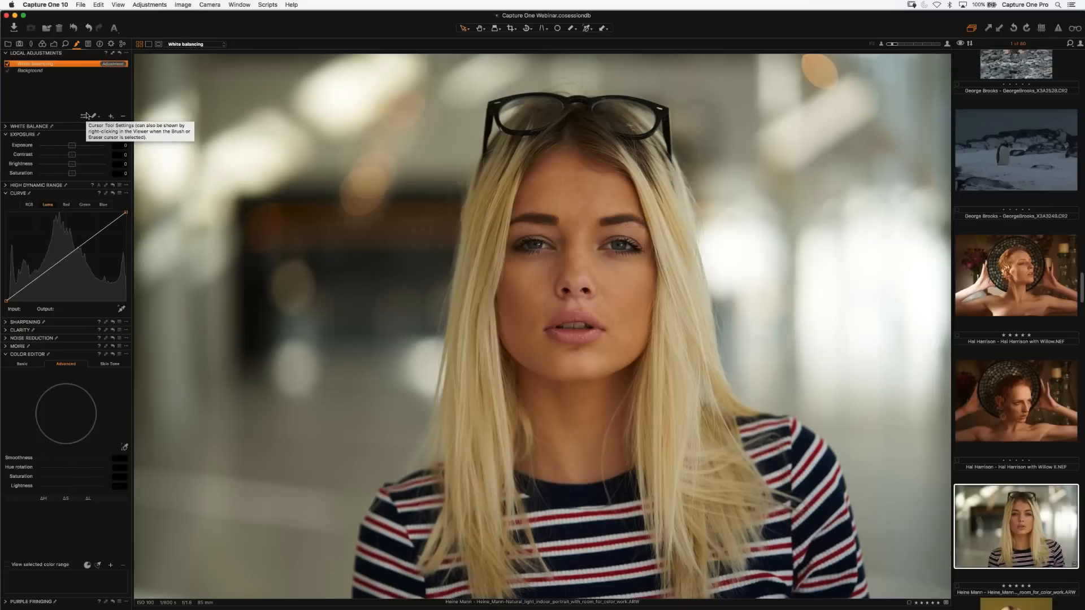
Invert the White balancing layer's empty mask to cover the whole photo and cool its white balance to Kelvin 4760.
{"action": "right_click", "coordinate": [83, 69]}
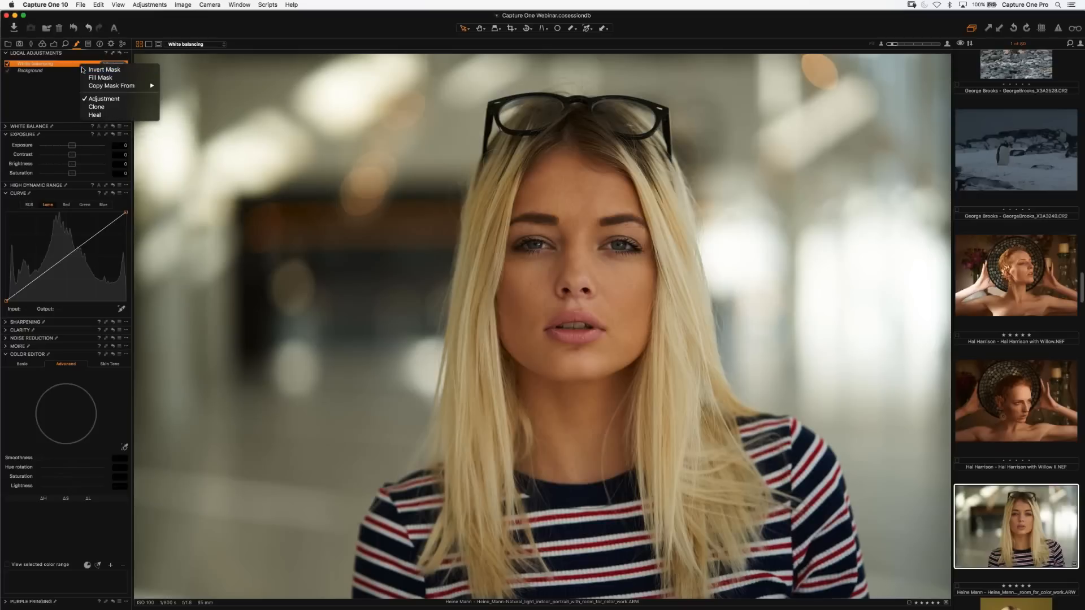
{"action": "left_click", "coordinate": [82, 70]}
{"action": "left_click", "coordinate": [7, 126]}
{"action": "left_click_drag", "start_coordinate": [61, 91], "coordinate": [59, 94]}
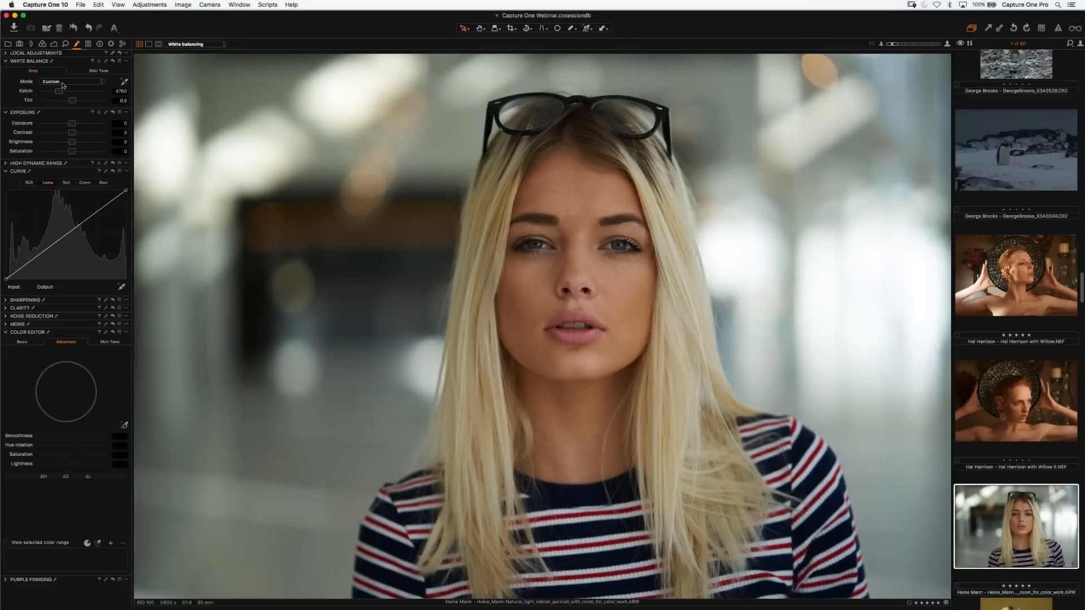
Invert the White balancing layer's mask again to remove the cool tone from the whole photo.
{"action": "left_click", "coordinate": [6, 54]}
{"action": "right_click", "coordinate": [31, 64]}
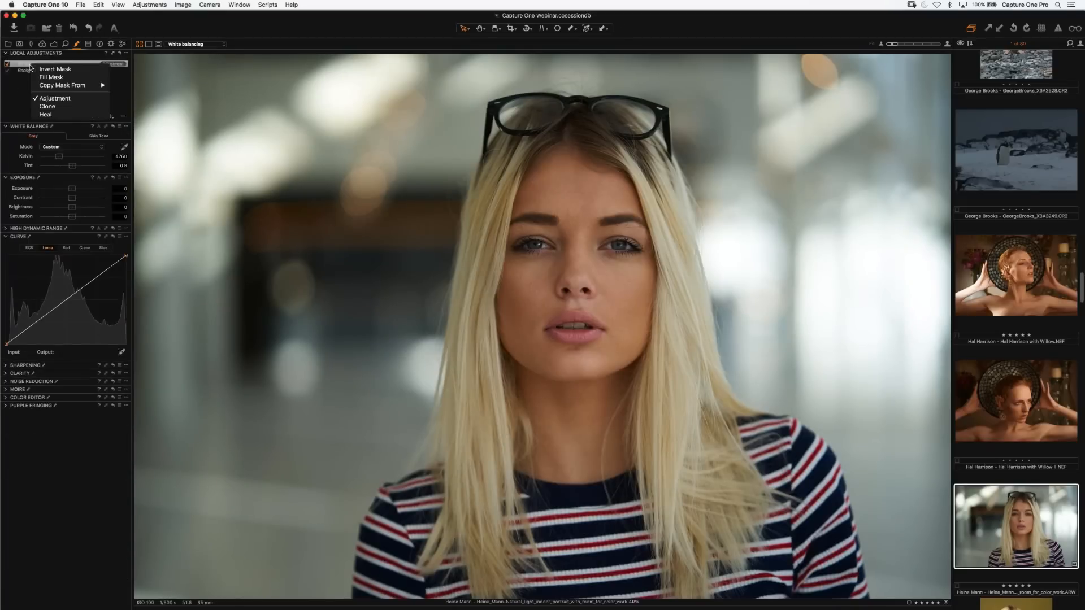
{"action": "left_click", "coordinate": [36, 69]}
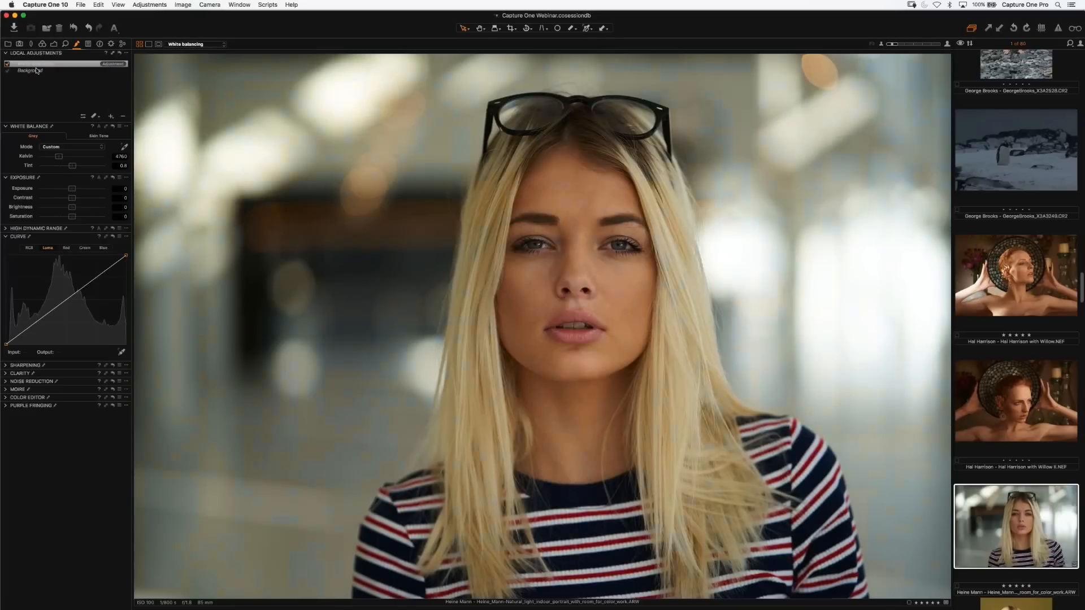
Enlarge the mask brush and paint the White balancing layer's mask over the background around the woman.
{"action": "left_click", "coordinate": [92, 116]}
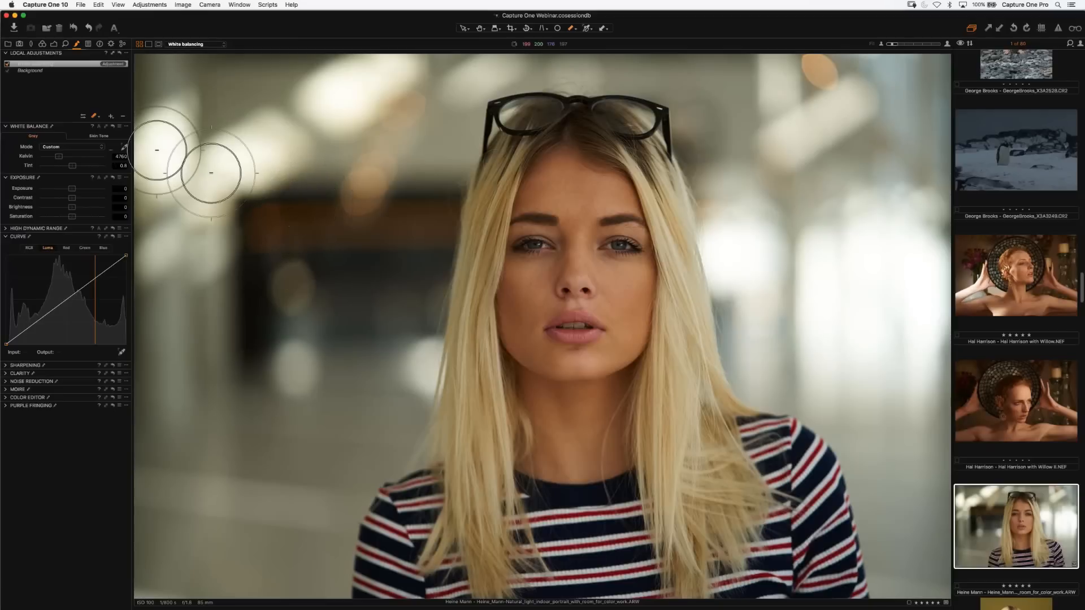
{"action": "left_click", "coordinate": [94, 116]}
{"action": "left_click_drag", "start_coordinate": [91, 143], "coordinate": [116, 144]}
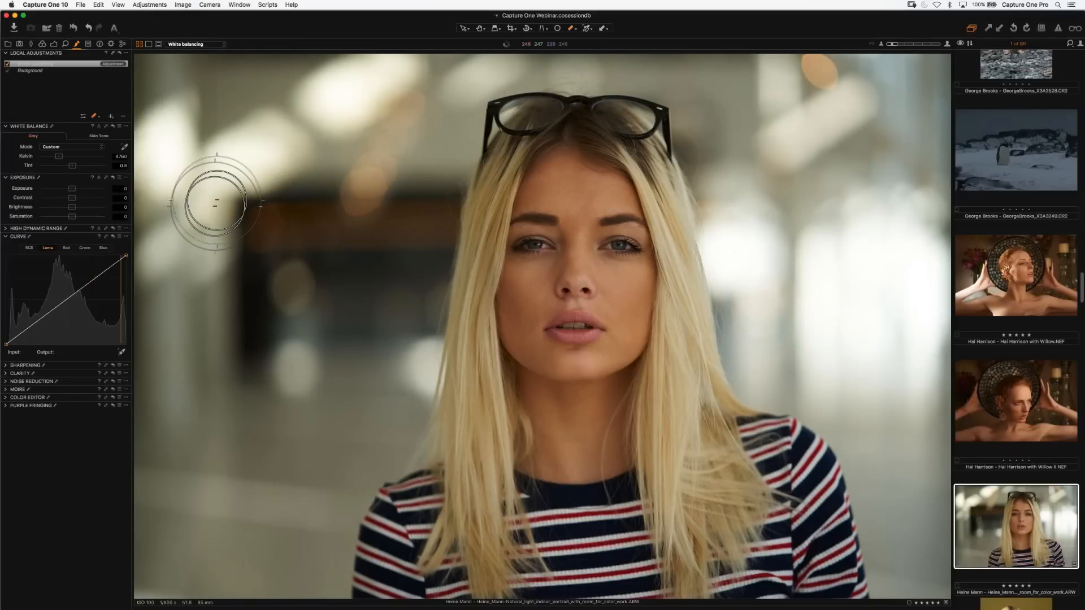
{"action": "left_click", "coordinate": [91, 117]}
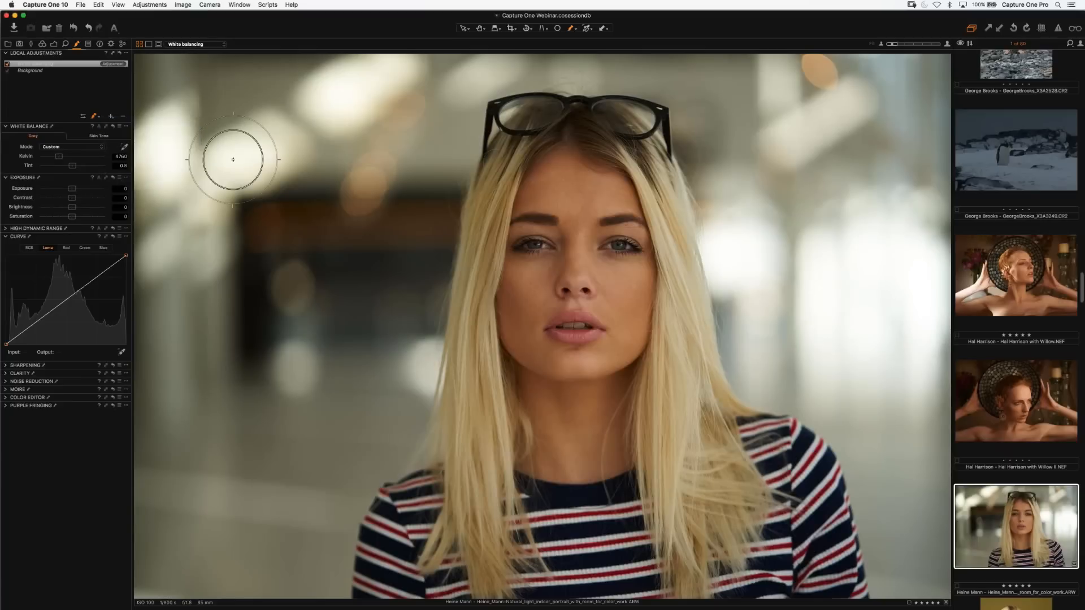
{"action": "left_click", "coordinate": [86, 117]}
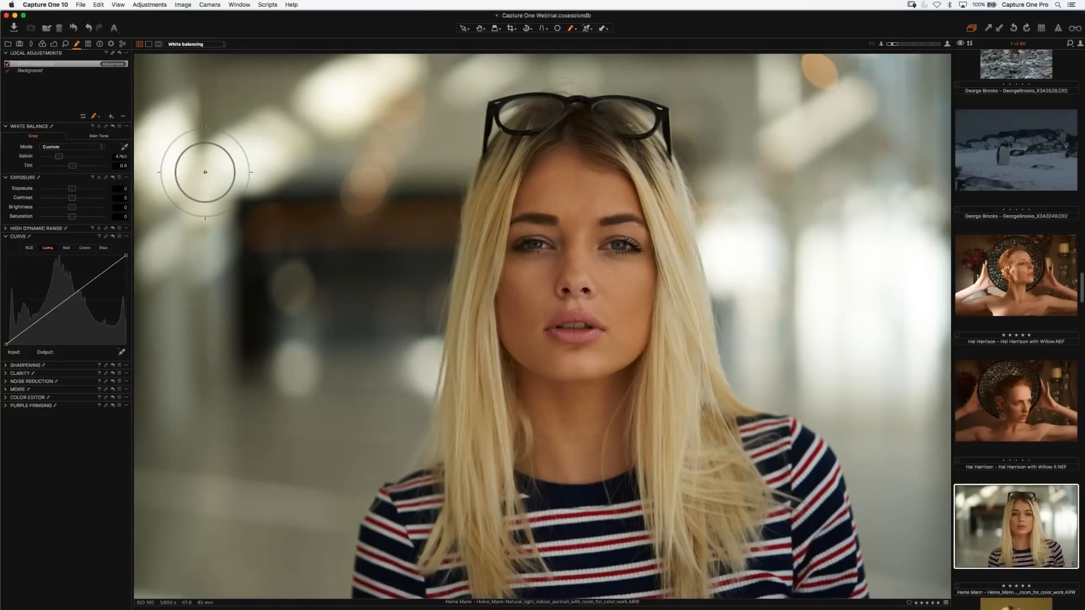
{"action": "key", "text": "]"}
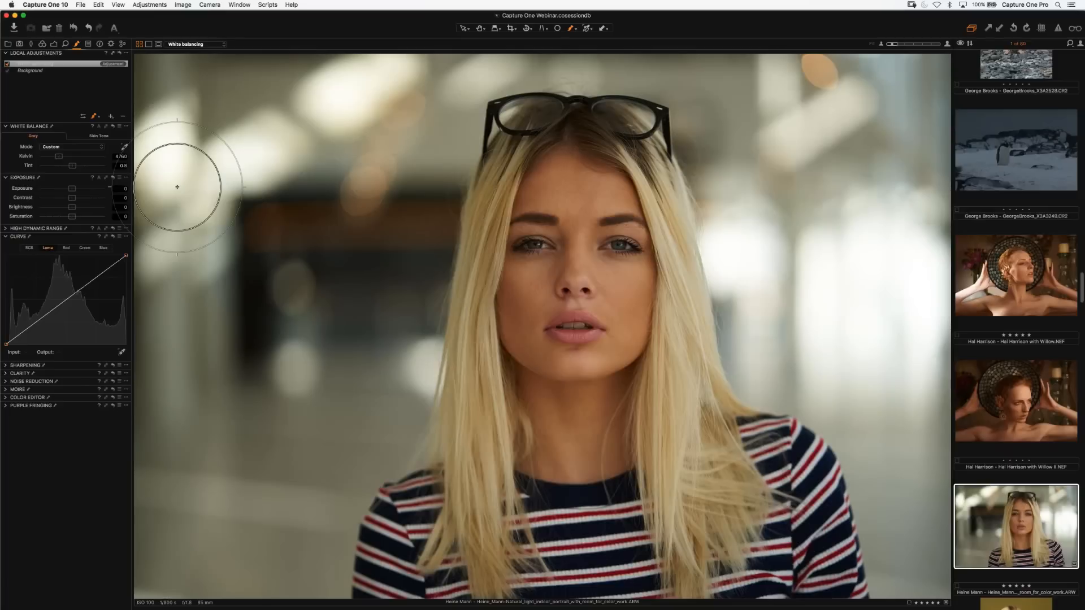
{"action": "key", "text": "]"}
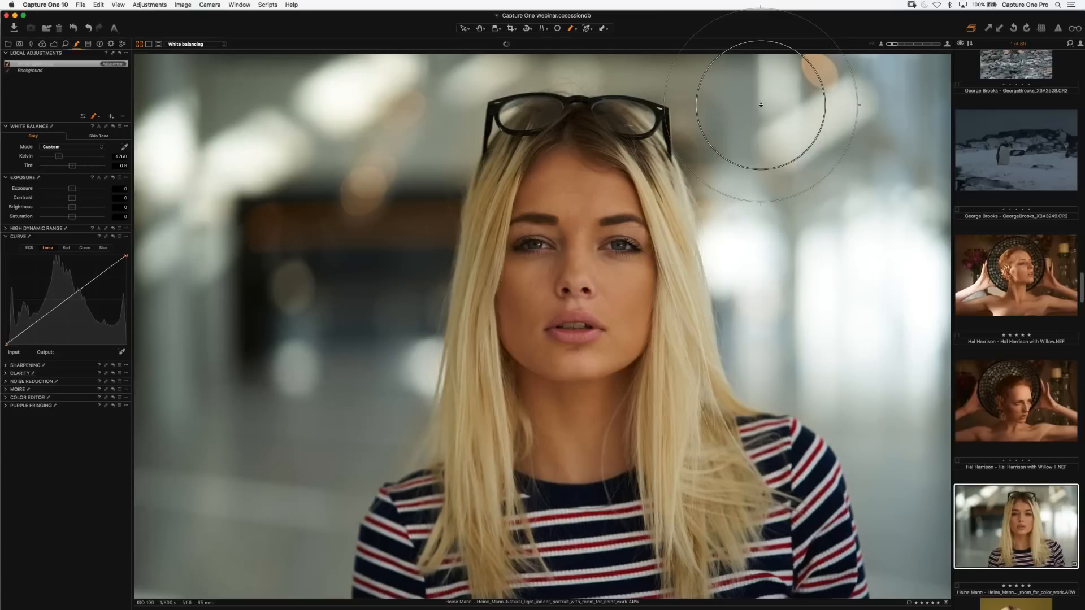
Fine-tune the painted background's colour with the White balancing layer's Kelvin, Tint and Saturation.
{"action": "left_click_drag", "start_coordinate": [59, 158], "coordinate": [59, 160]}
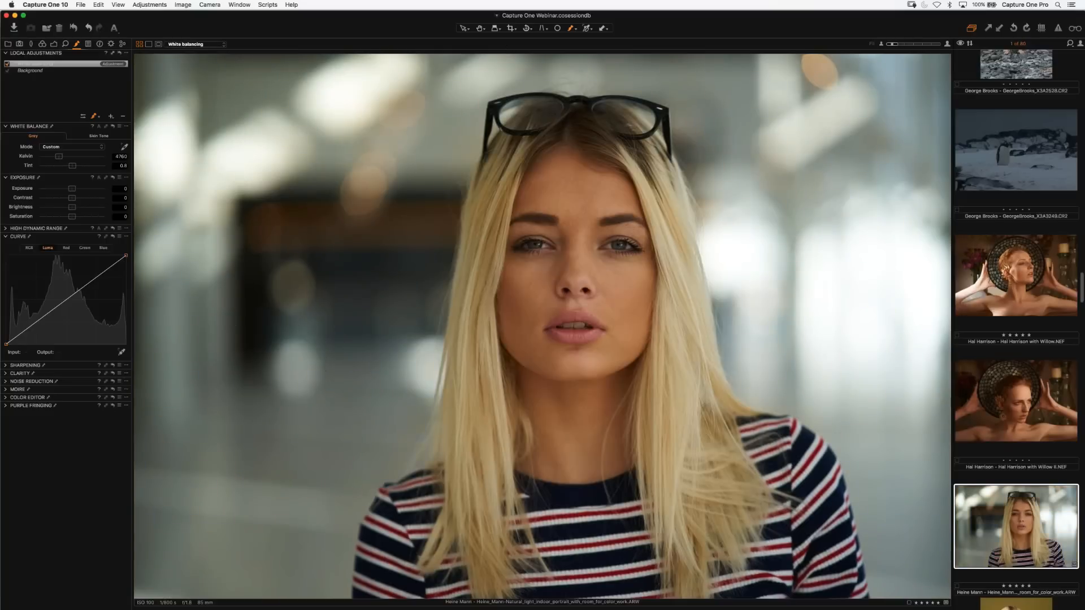
{"action": "left_click_drag", "start_coordinate": [74, 166], "coordinate": [77, 168]}
{"action": "left_click_drag", "start_coordinate": [76, 167], "coordinate": [74, 167]}
{"action": "mouse_move", "coordinate": [62, 216]}
{"action": "left_mouse_down"}
{"action": "mouse_move", "coordinate": [85, 220]}
{"action": "mouse_move", "coordinate": [75, 218]}
{"action": "left_mouse_up"}
Open the portrait of the red-haired woman holding the pebbled disc and add a local adjustment layer named "Textures".
{"action": "left_click", "coordinate": [1006, 266]}
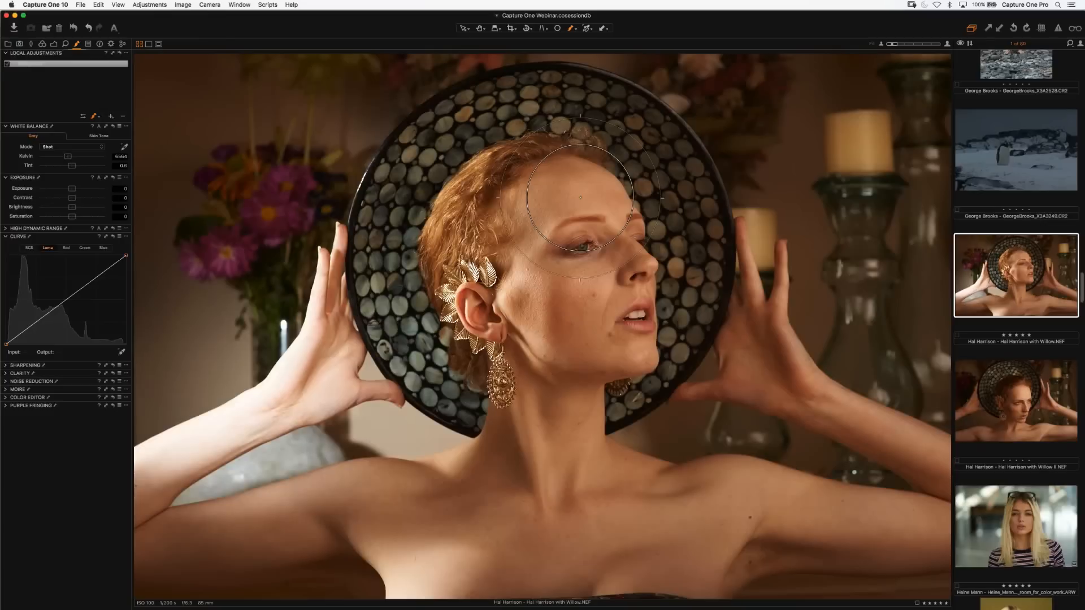
{"action": "key", "text": "super+shift+n"}
{"action": "type", "text": "T"}
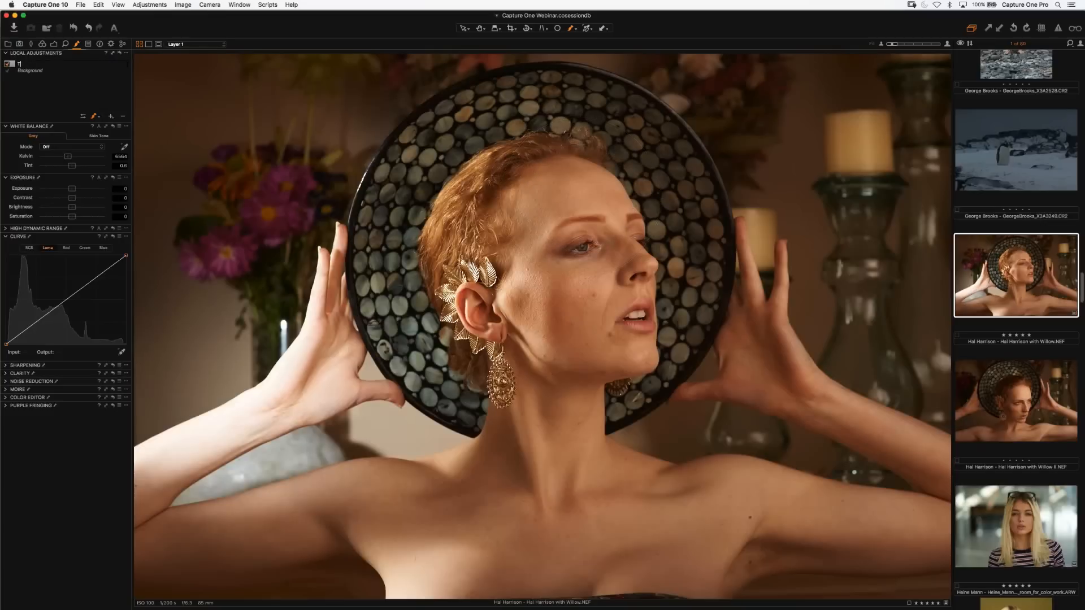
{"action": "type", "text": "extures"}
{"action": "key", "text": "Return"}
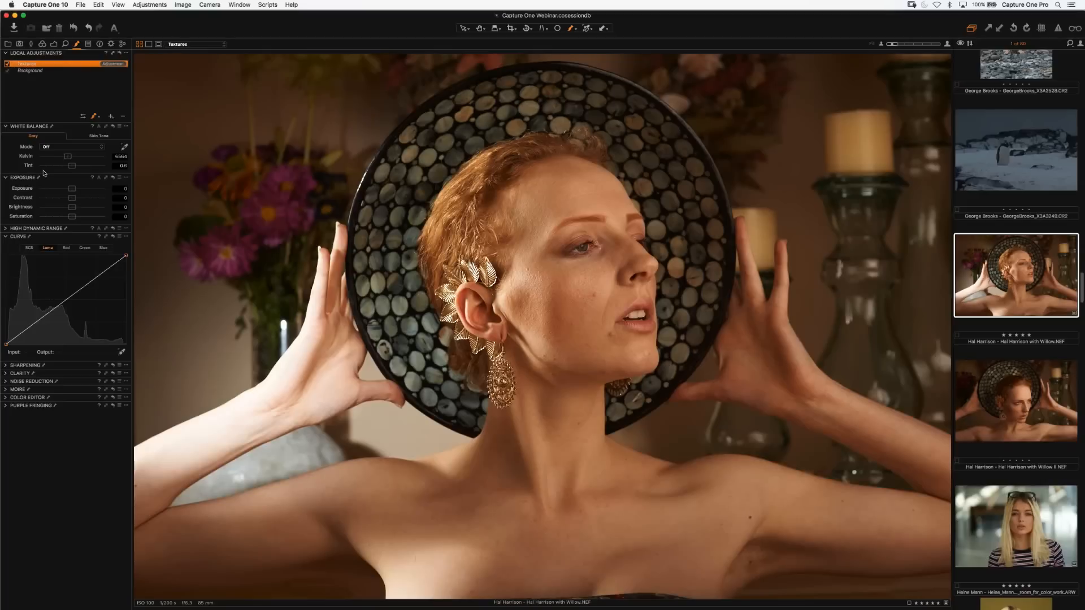
Invert the Textures layer's empty mask to cover the whole photo and raise its Clarity to about 38.
{"action": "right_click", "coordinate": [83, 67]}
{"action": "left_click", "coordinate": [87, 71]}
{"action": "left_click", "coordinate": [17, 373]}
{"action": "left_click_drag", "start_coordinate": [71, 394], "coordinate": [86, 397]}
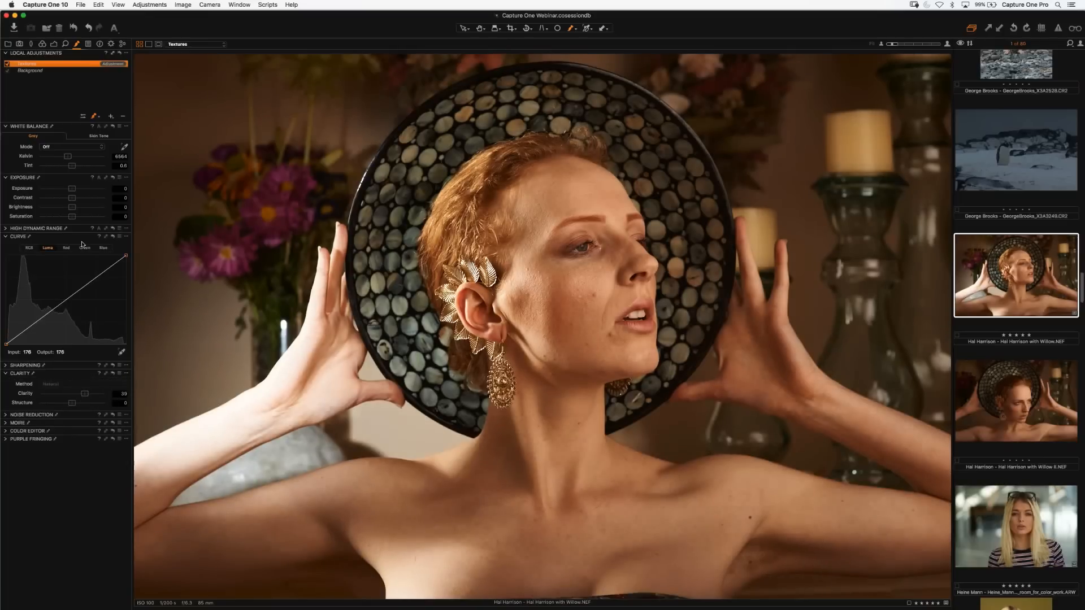
Invert the Textures layer's mask again to clear the clarity effect from the photo.
{"action": "right_click", "coordinate": [59, 62]}
{"action": "left_click", "coordinate": [78, 100]}
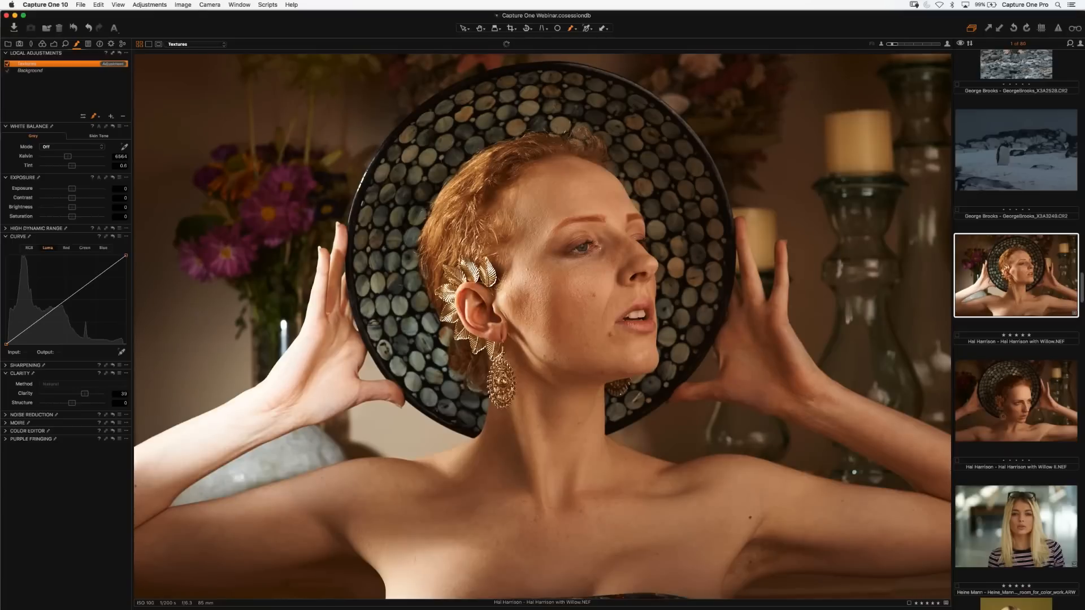
Paint the Textures mask over the ear jewellery and eye with a smaller brush, and lower the layer's Exposure to -0.1.
{"action": "key", "text": "bracketleft"}
{"action": "key", "text": "bracketleft"}
{"action": "key", "text": "bracketleft"}
{"action": "mouse_move", "coordinate": [497, 373]}
{"action": "left_mouse_down"}
{"action": "mouse_move", "coordinate": [510, 386]}
{"action": "mouse_move", "coordinate": [490, 344]}
{"action": "mouse_move", "coordinate": [458, 330]}
{"action": "mouse_move", "coordinate": [447, 306]}
{"action": "mouse_move", "coordinate": [473, 254]}
{"action": "mouse_move", "coordinate": [484, 268]}
{"action": "left_mouse_up"}
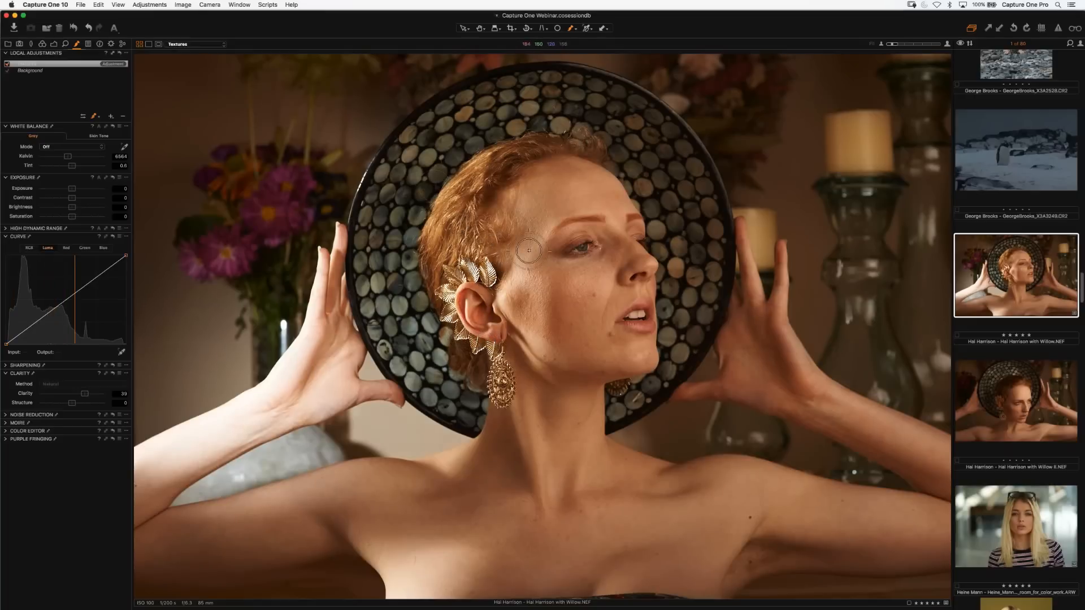
{"action": "left_click_drag", "start_coordinate": [584, 252], "coordinate": [581, 248]}
{"action": "left_click_drag", "start_coordinate": [72, 189], "coordinate": [73, 189]}
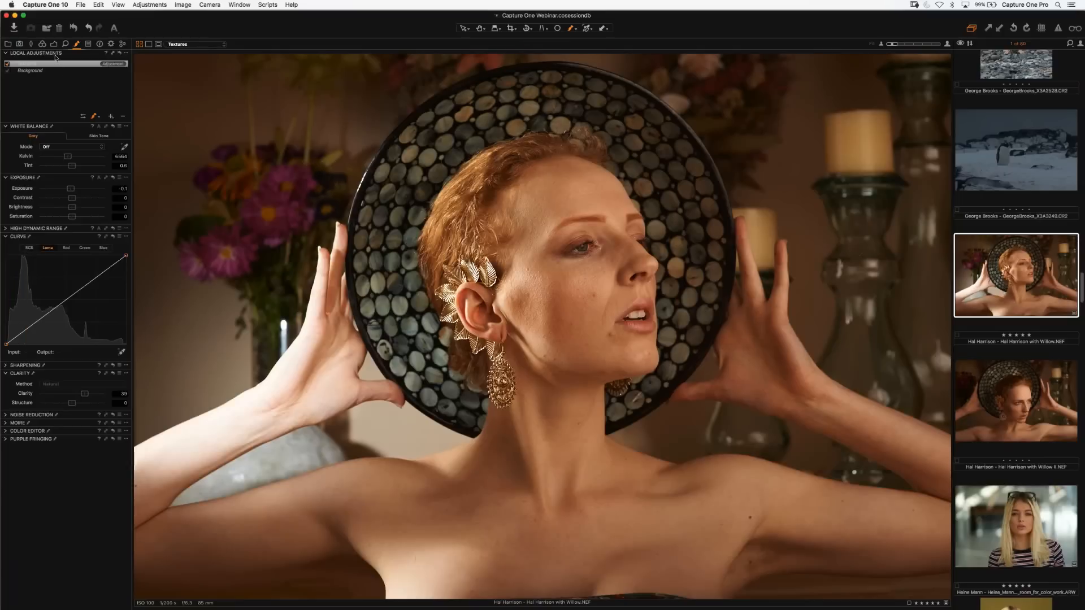
{"action": "left_click_drag", "start_coordinate": [55, 56], "coordinate": [83, 56]}
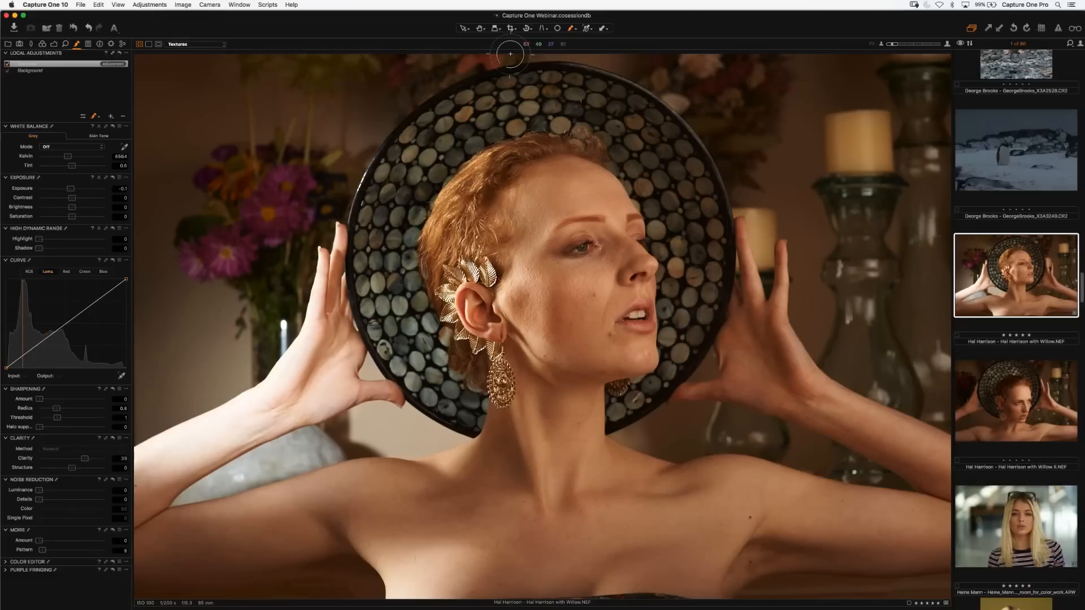
Open the blonde woman's portrait, always display its White balancing layer mask, and get the mask drawing brush ready.
{"action": "left_click", "coordinate": [1022, 515]}
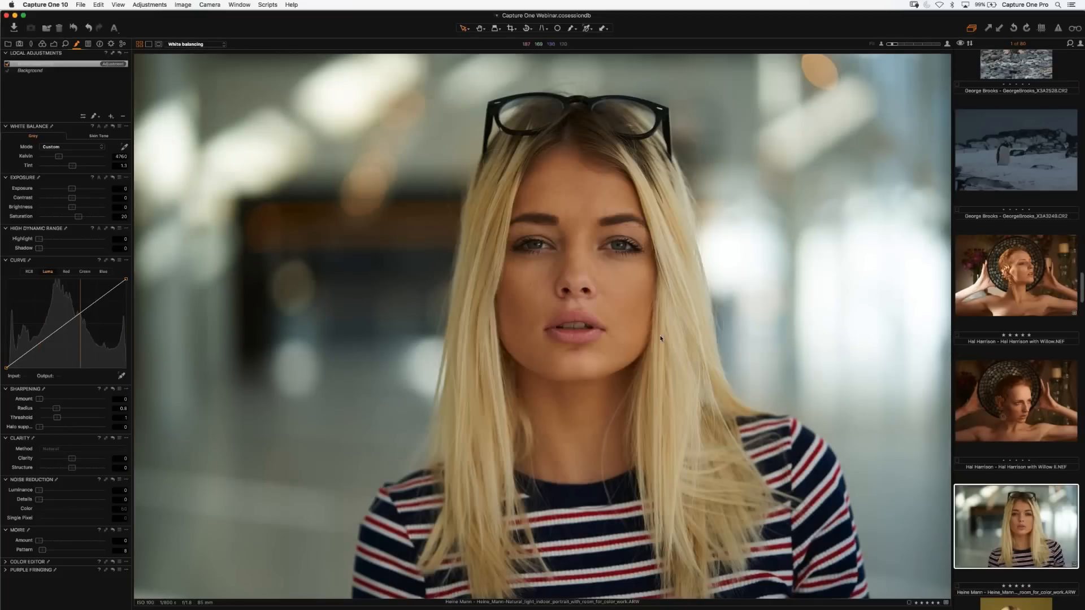
{"action": "left_click", "coordinate": [97, 117]}
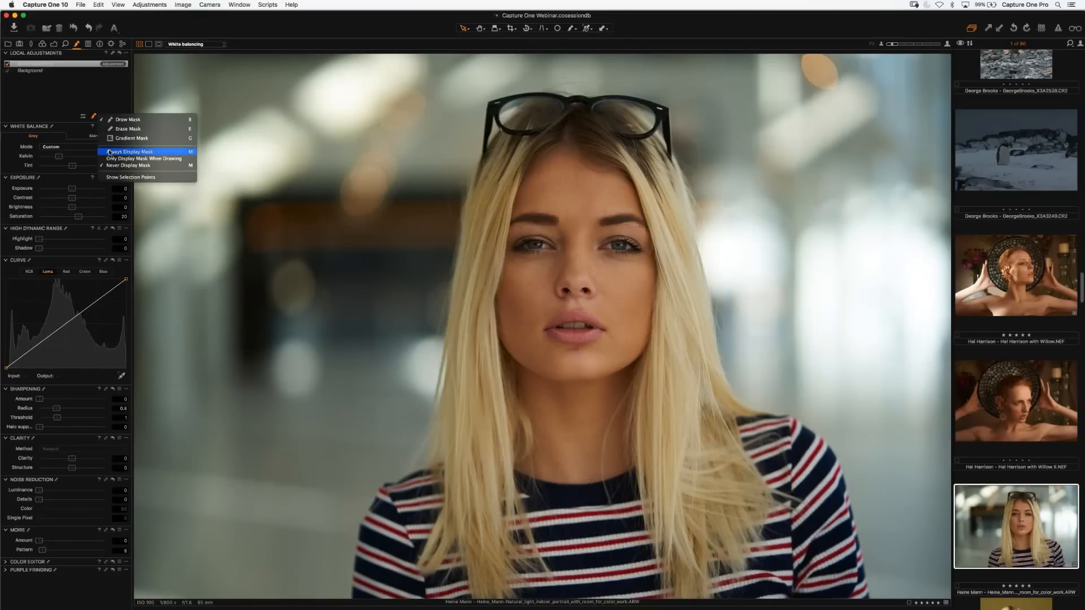
{"action": "left_click", "coordinate": [129, 151]}
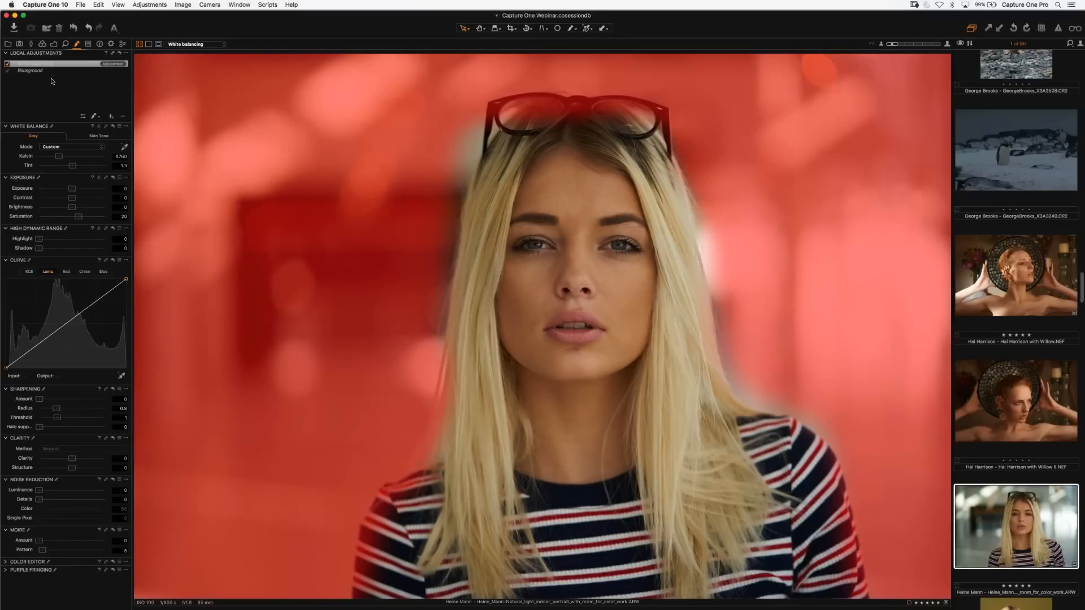
{"action": "left_click", "coordinate": [95, 116]}
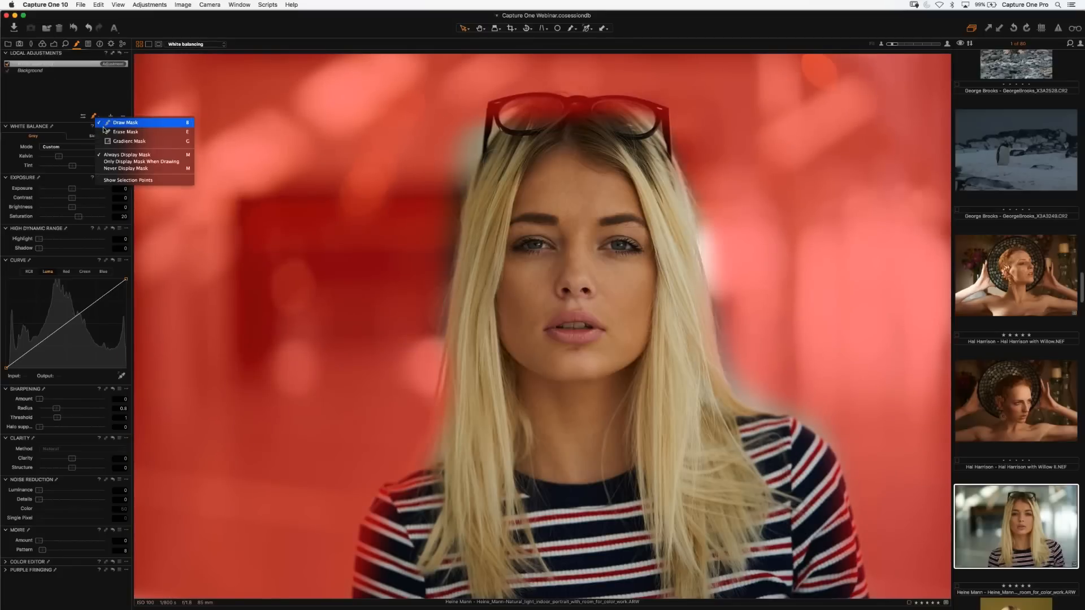
{"action": "left_click", "coordinate": [112, 124]}
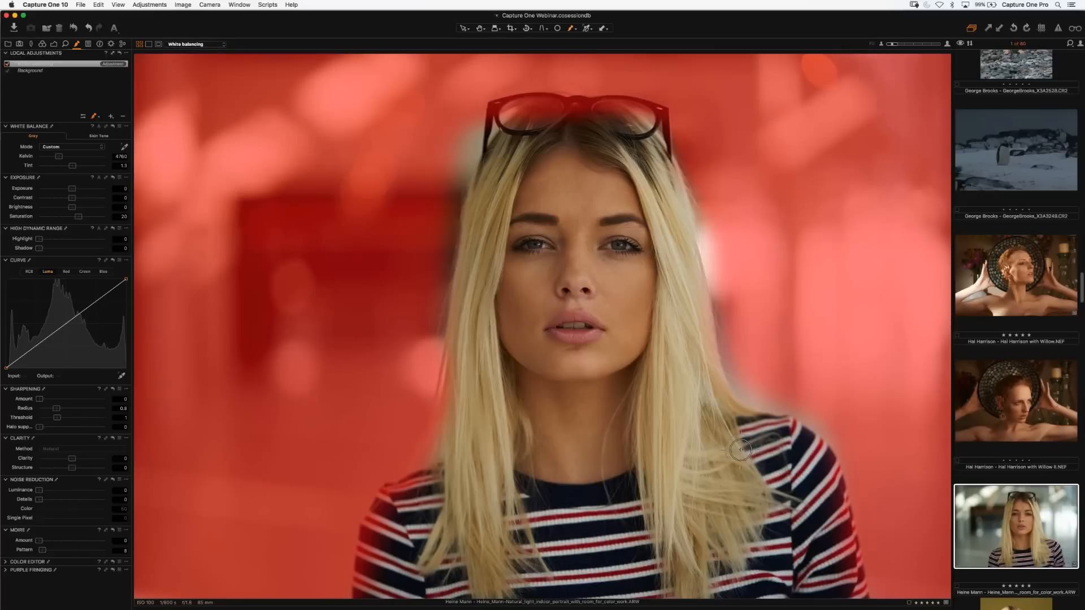
Set the brush flow to 4 and build up the White balancing mask in the background along both edges of the hair.
{"action": "left_click", "coordinate": [83, 116]}
{"action": "left_click_drag", "start_coordinate": [131, 144], "coordinate": [72, 145]}
{"action": "left_click", "coordinate": [85, 116]}
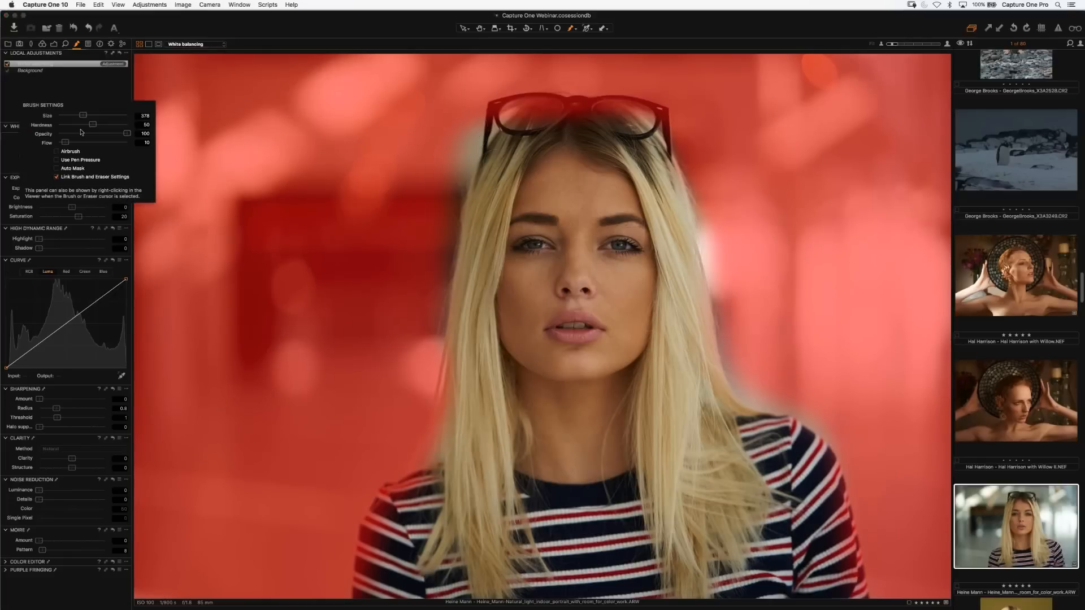
{"action": "left_click_drag", "start_coordinate": [72, 144], "coordinate": [66, 143]}
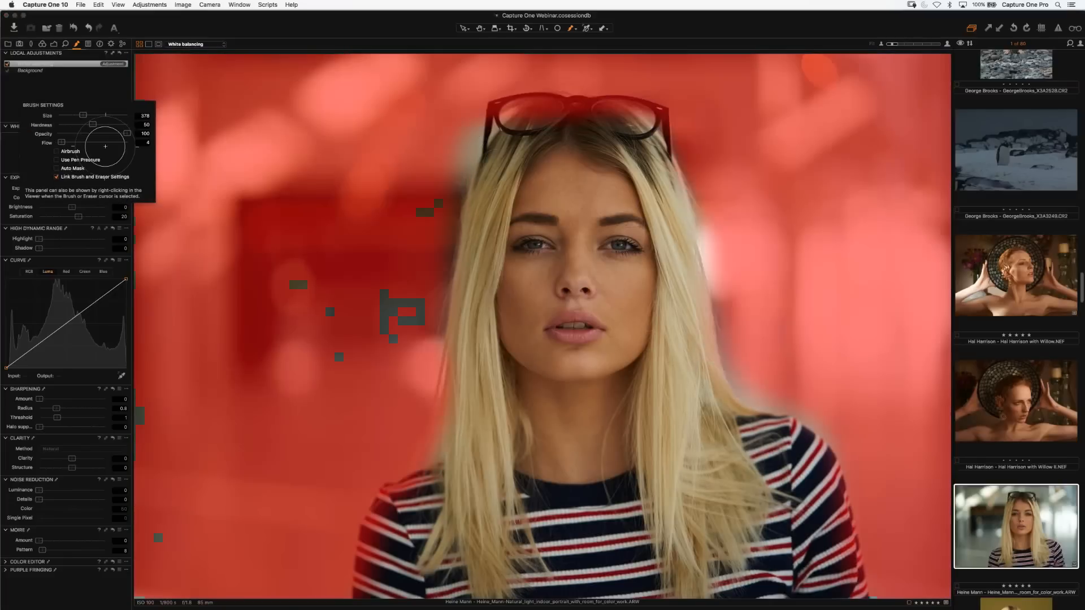
{"action": "mouse_move", "coordinate": [447, 136]}
{"action": "left_mouse_down"}
{"action": "mouse_move", "coordinate": [455, 166]}
{"action": "mouse_move", "coordinate": [467, 144]}
{"action": "mouse_move", "coordinate": [447, 219]}
{"action": "left_mouse_up"}
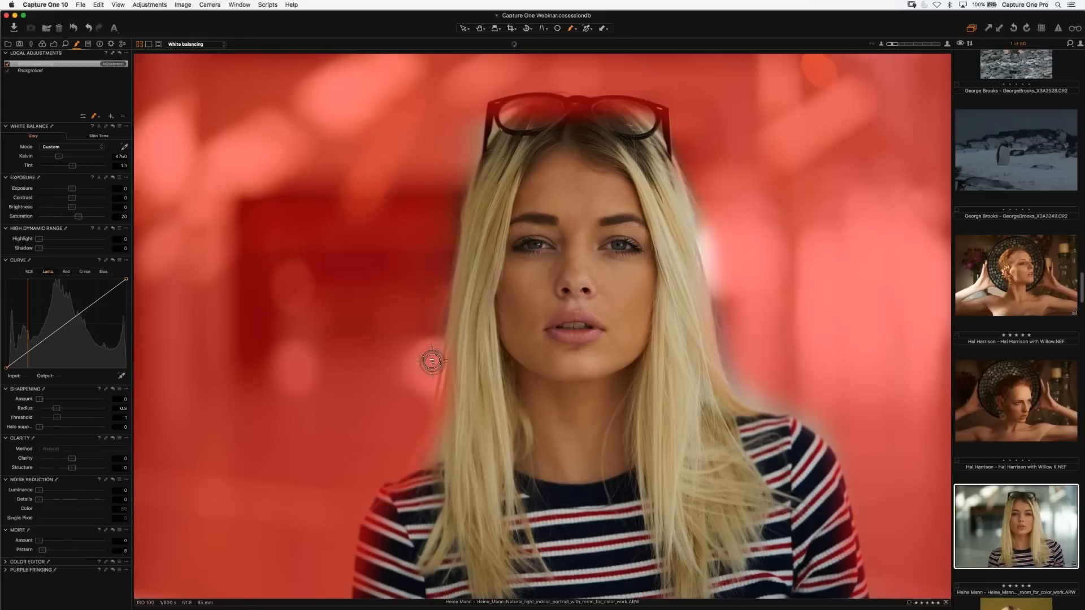
{"action": "left_click_drag", "start_coordinate": [449, 218], "coordinate": [470, 153]}
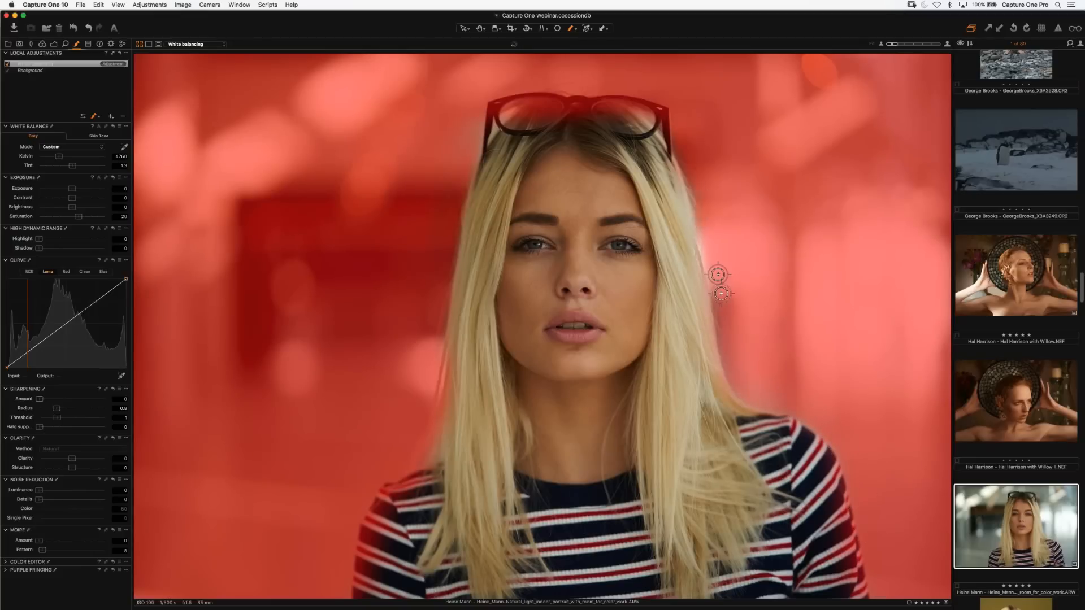
Hide the mask overlay and toggle the White balancing layer to compare its effect.
{"action": "left_click", "coordinate": [97, 117]}
{"action": "left_click", "coordinate": [114, 169]}
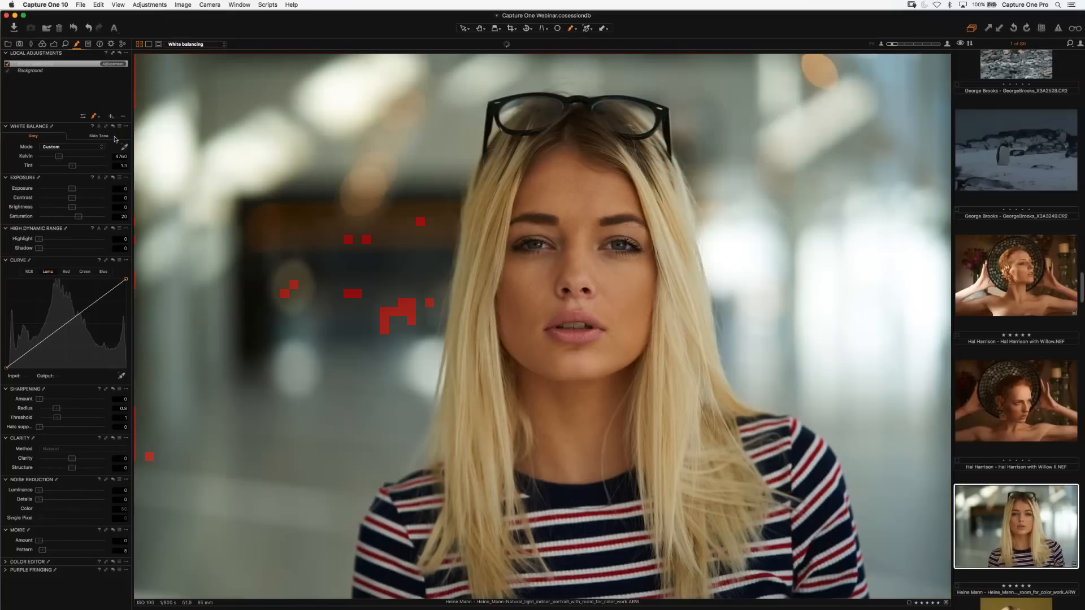
{"action": "left_click", "coordinate": [7, 64]}
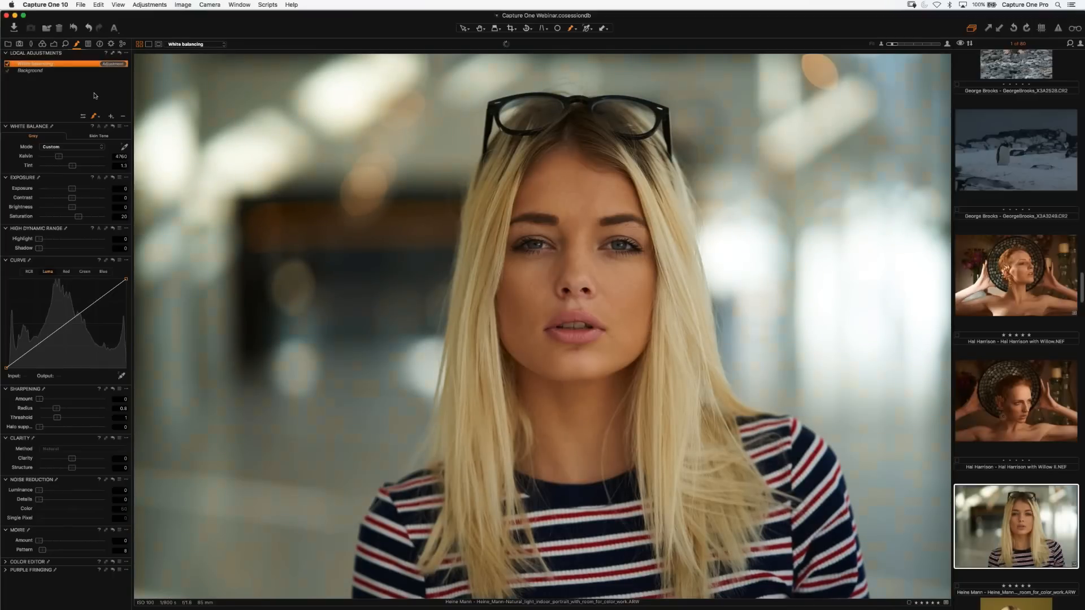
Add a new local adjustment layer named "Curve adjustment".
{"action": "left_click", "coordinate": [110, 115]}
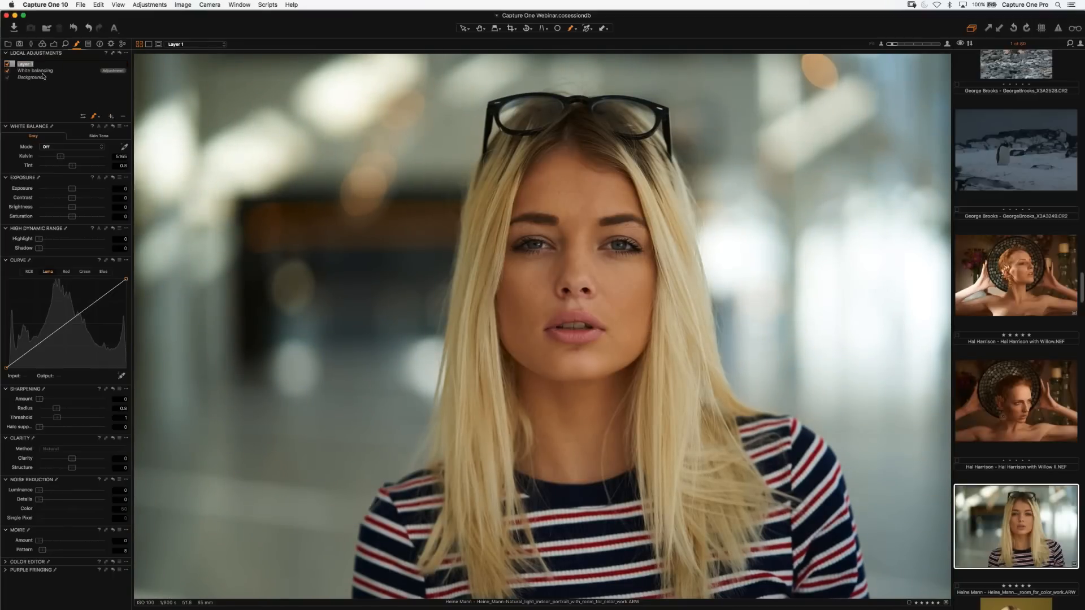
{"action": "left_click", "coordinate": [125, 146]}
{"action": "type", "text": "Curve adjustment"}
{"action": "key", "text": "Return"}
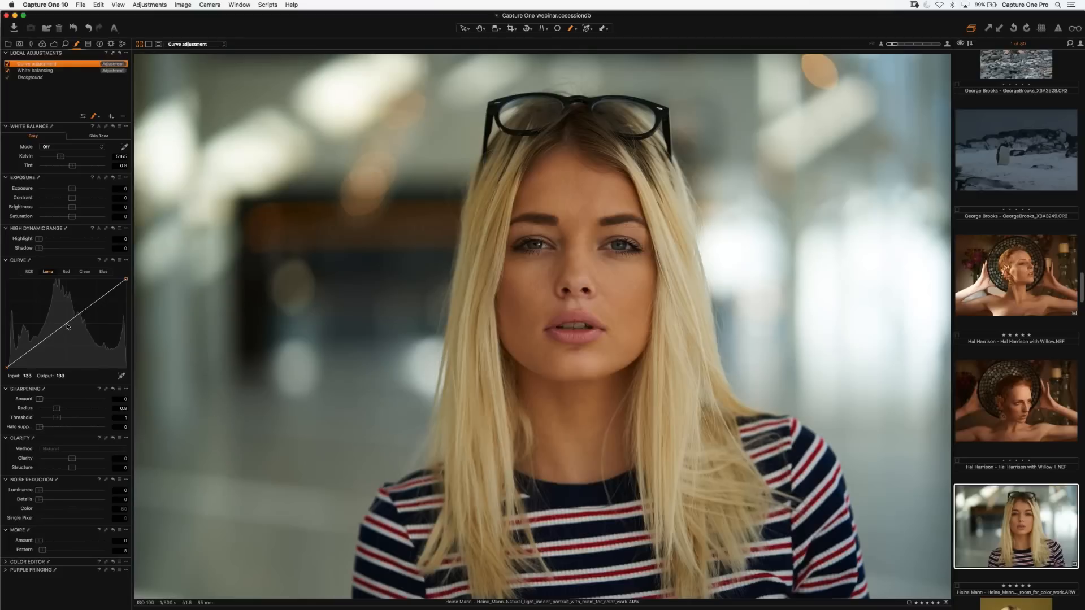
Raise the luma curve's midpoint on the Curve adjustment layer and invert the empty mask so the brightening covers the whole photo.
{"action": "left_click_drag", "start_coordinate": [68, 326], "coordinate": [66, 310]}
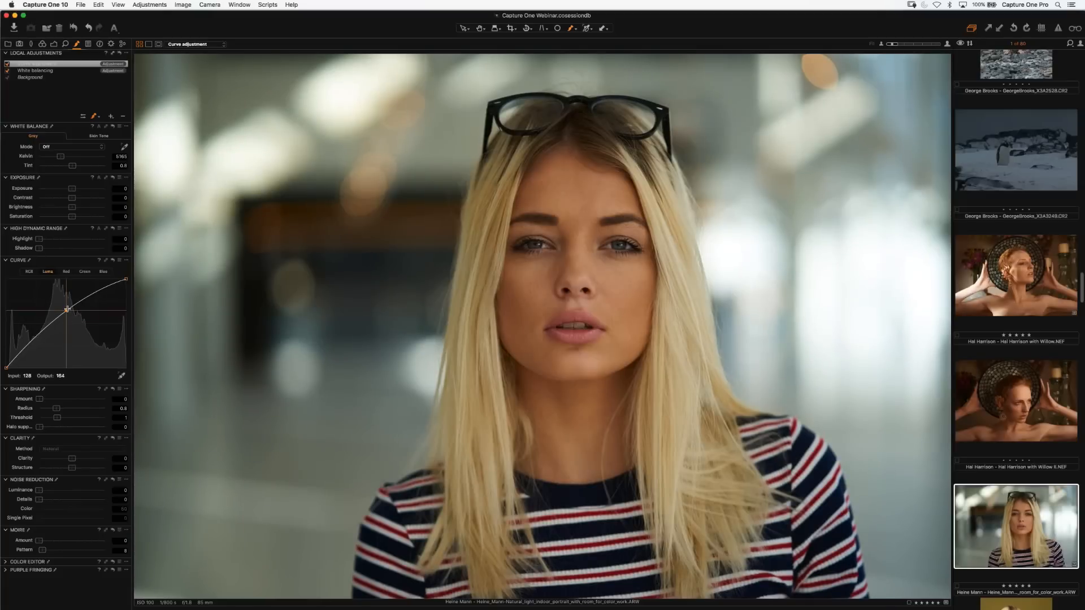
{"action": "left_click_drag", "start_coordinate": [67, 311], "coordinate": [64, 310]}
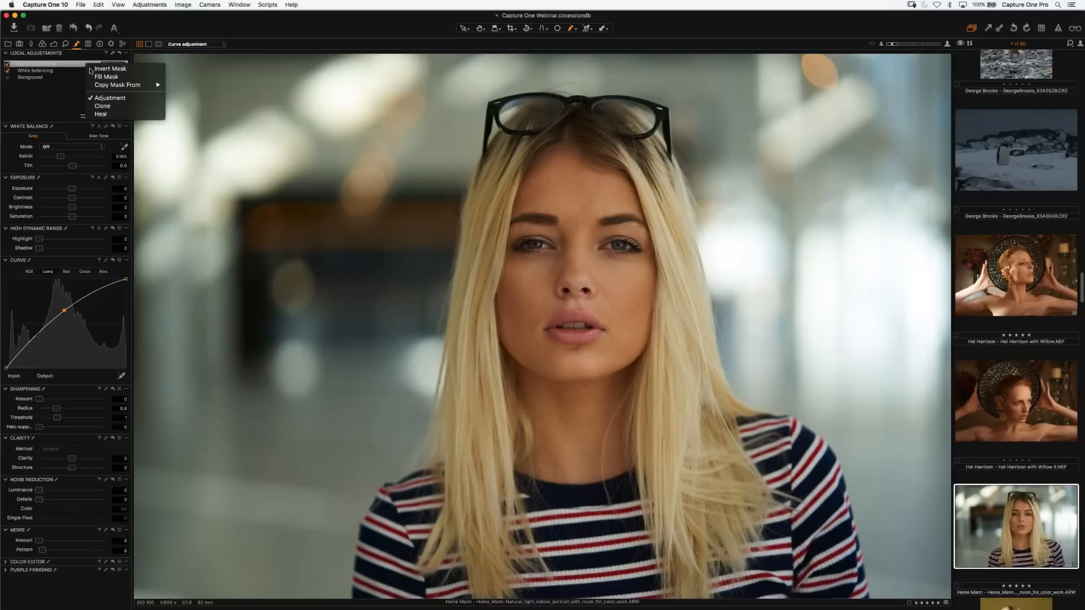
{"action": "left_click", "coordinate": [93, 69]}
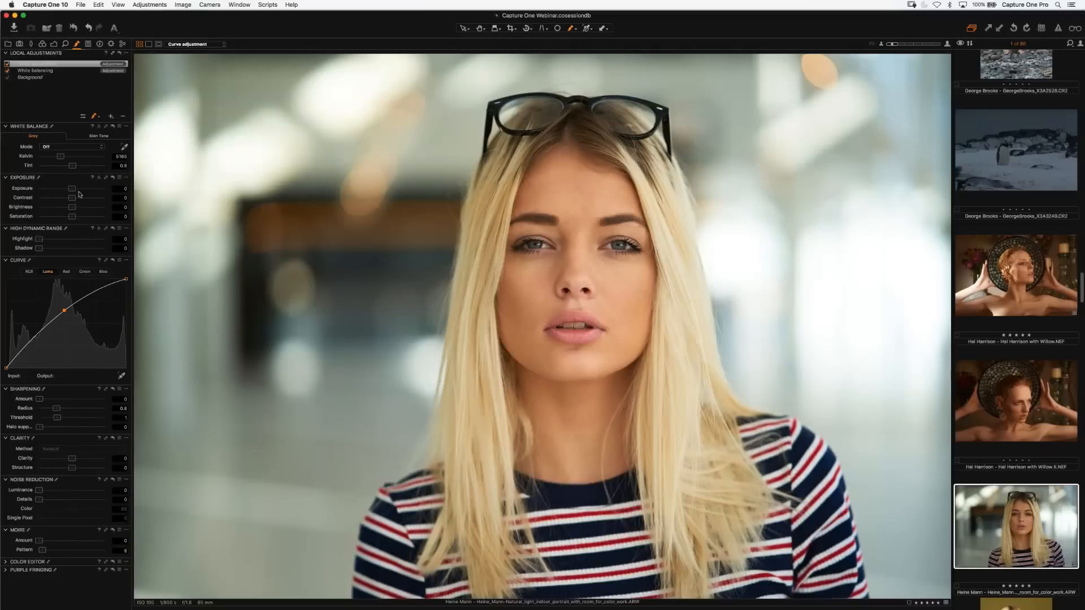
{"action": "left_click_drag", "start_coordinate": [66, 309], "coordinate": [63, 309]}
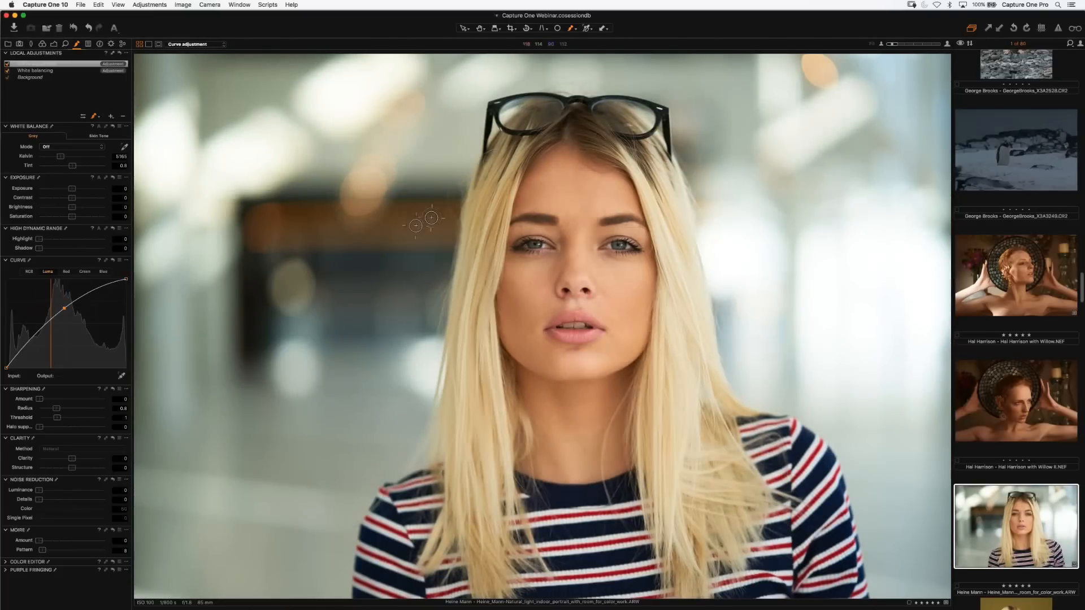
{"action": "left_click_drag", "start_coordinate": [66, 306], "coordinate": [65, 305]}
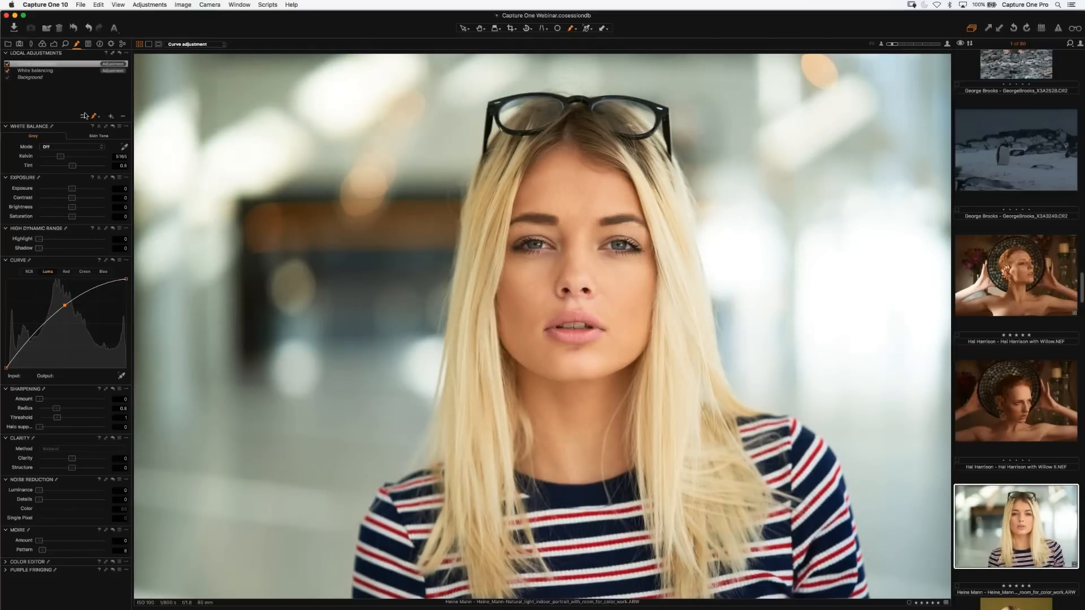
Invert the Curve adjustment layer's mask back to empty and reset its luma curve to a straight line.
{"action": "left_click", "coordinate": [84, 116]}
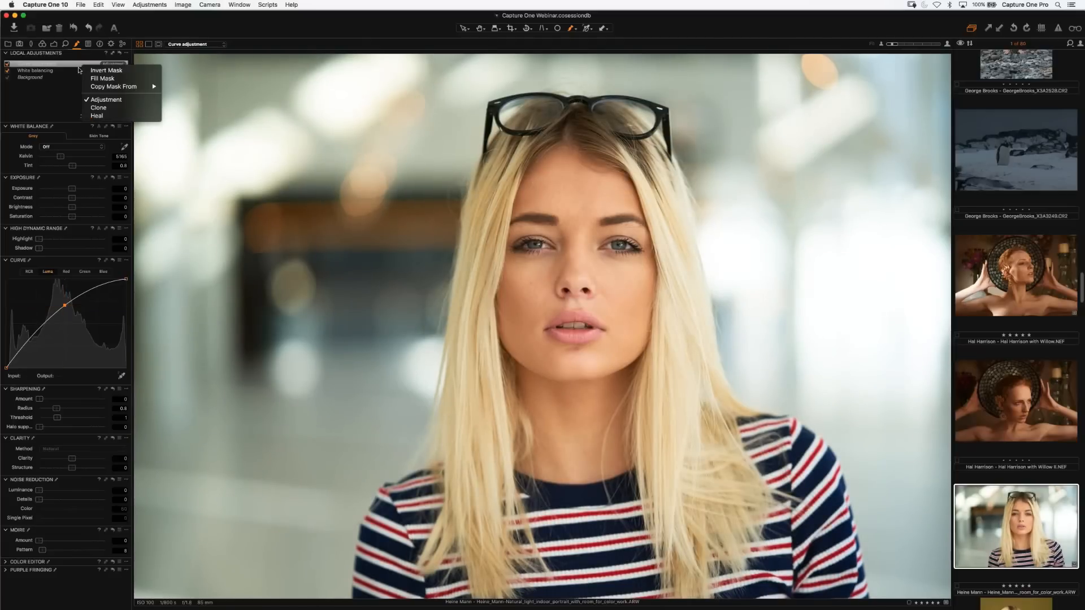
{"action": "left_click", "coordinate": [93, 70]}
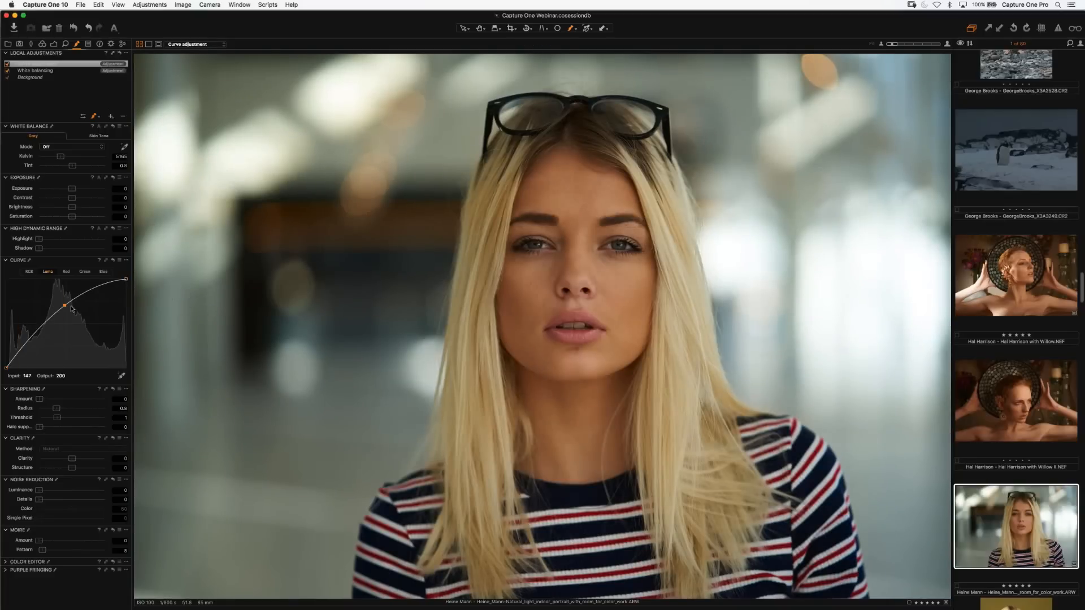
{"action": "mouse_move", "coordinate": [67, 309]}
{"action": "left_mouse_down"}
{"action": "mouse_move", "coordinate": [68, 340]}
{"action": "mouse_move", "coordinate": [68, 310]}
{"action": "left_mouse_up"}
{"action": "mouse_move", "coordinate": [42, 400]}
{"action": "left_mouse_down"}
{"action": "mouse_move", "coordinate": [55, 402]}
{"action": "mouse_move", "coordinate": [43, 401]}
{"action": "left_mouse_up"}
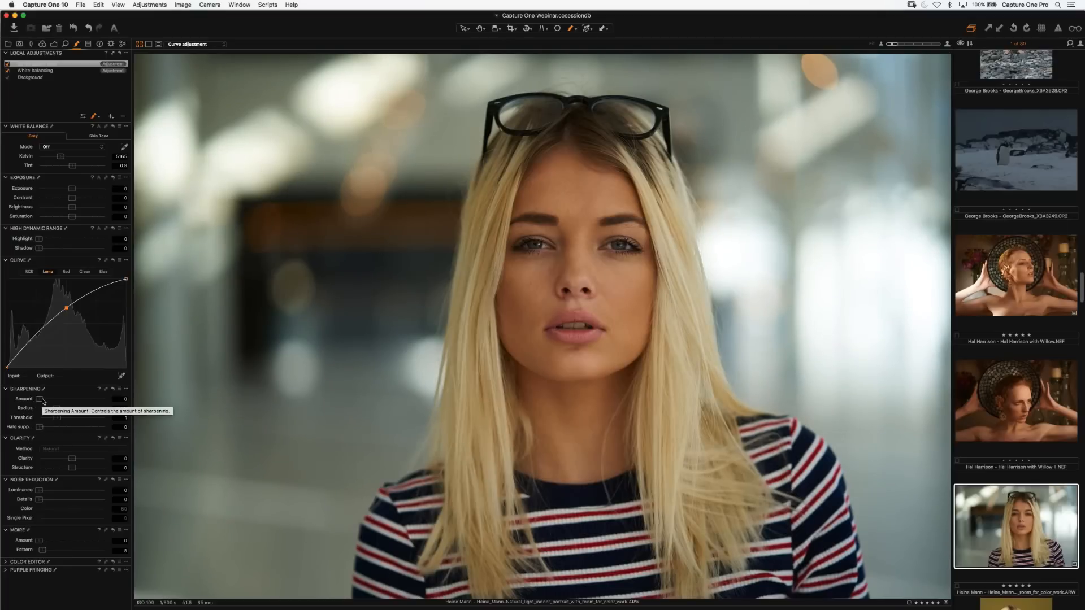
{"action": "right_click", "coordinate": [72, 68]}
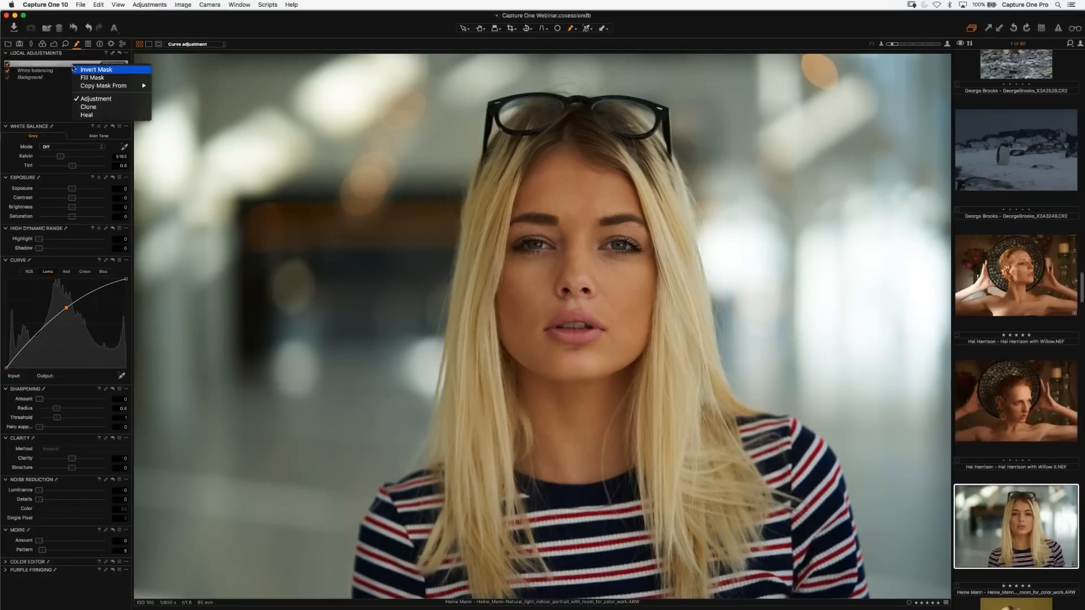
{"action": "left_click", "coordinate": [44, 399]}
{"action": "left_click_drag", "start_coordinate": [68, 310], "coordinate": [66, 324]}
{"action": "key", "text": "super+z"}
Invert the Curve adjustment layer's mask to cover the whole photo and set its Sharpening Amount to 200, judging the face up close.
{"action": "left_click_drag", "start_coordinate": [46, 399], "coordinate": [74, 399]}
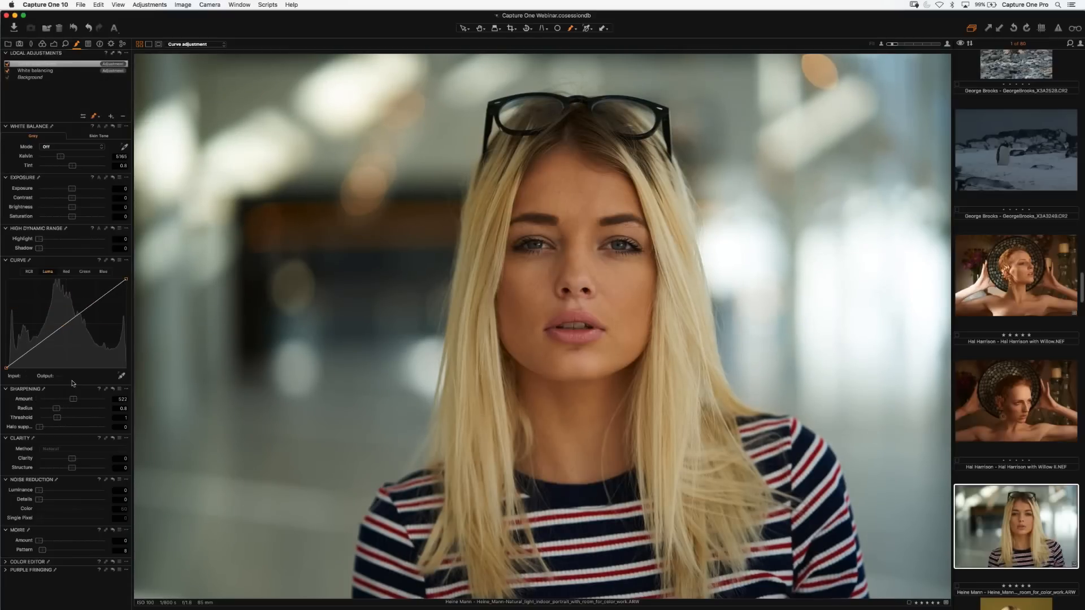
{"action": "right_click", "coordinate": [76, 68]}
{"action": "left_click", "coordinate": [77, 71]}
{"action": "key", "text": "super+t"}
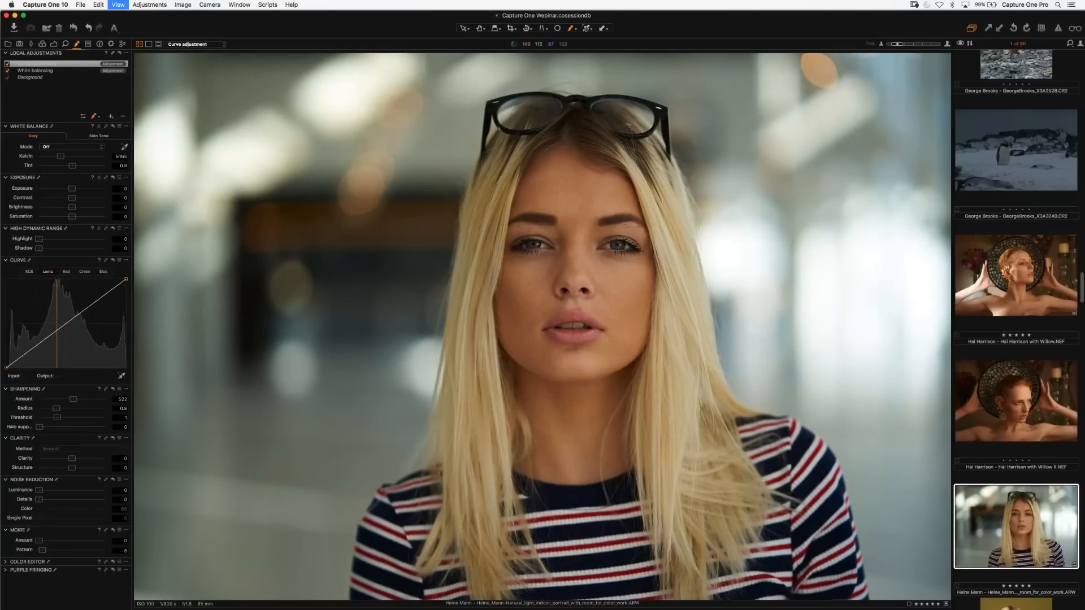
{"action": "key", "text": "super+plus"}
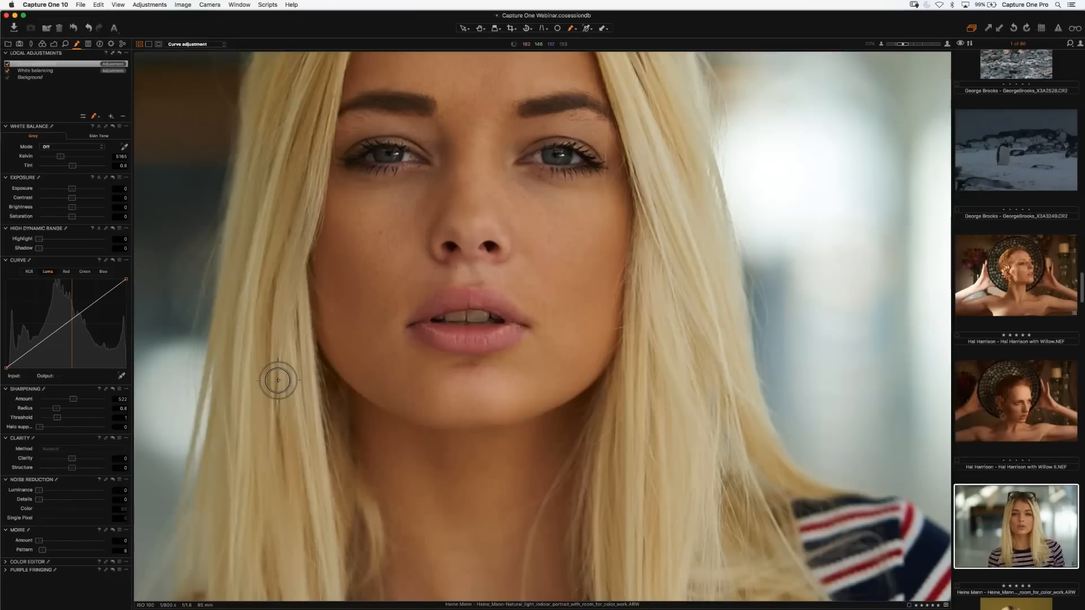
{"action": "mouse_move", "coordinate": [75, 399]}
{"action": "left_mouse_down"}
{"action": "mouse_move", "coordinate": [104, 402]}
{"action": "mouse_move", "coordinate": [56, 400]}
{"action": "left_mouse_up"}
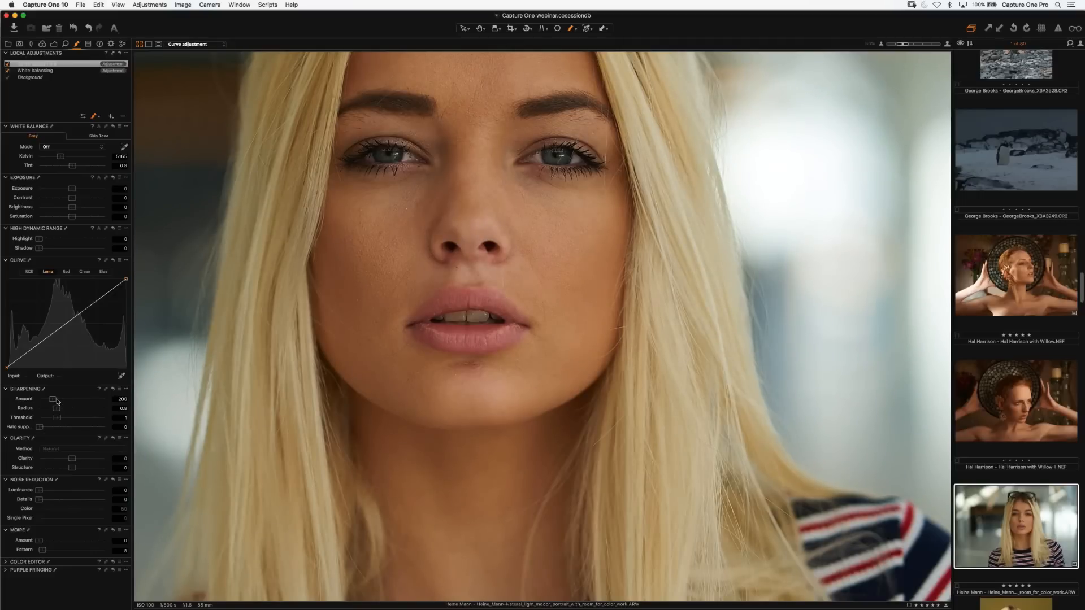
Invert the Curve adjustment layer's mask again to clear the sharpening from the photo.
{"action": "left_click", "coordinate": [70, 70]}
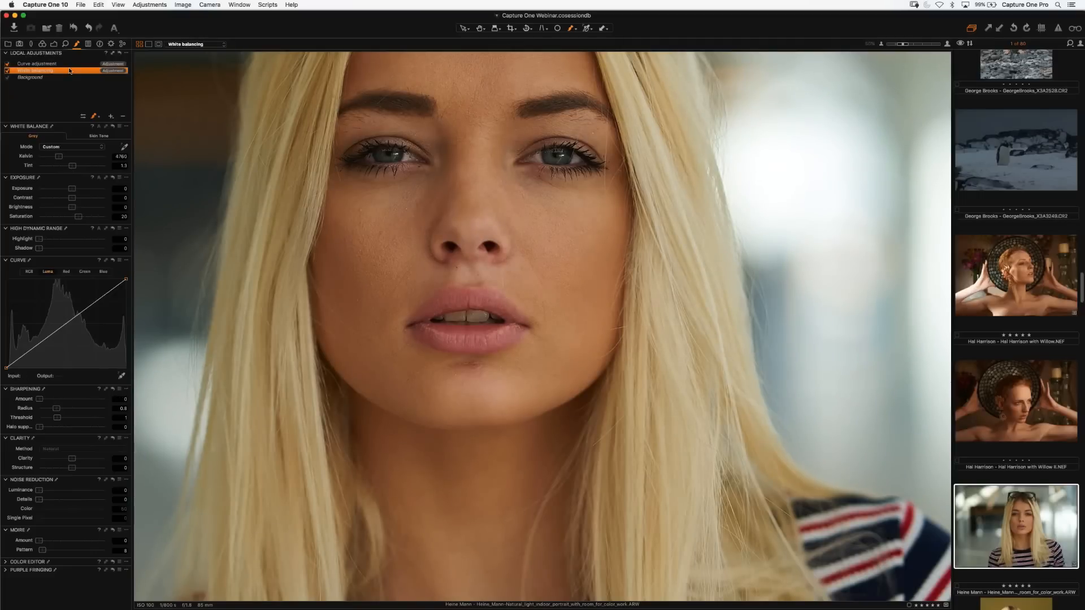
{"action": "right_click", "coordinate": [70, 65]}
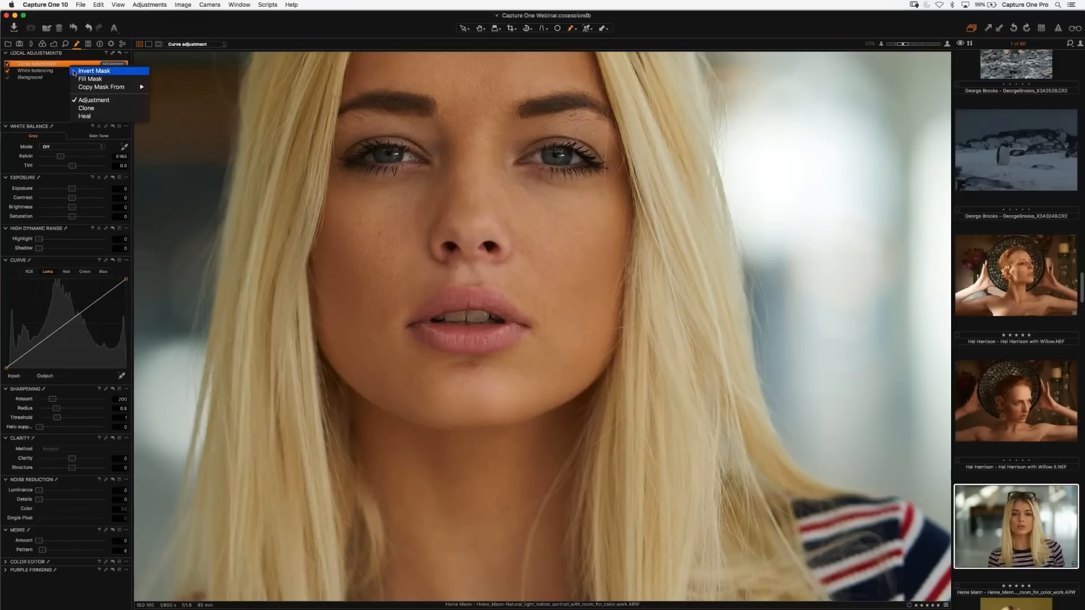
{"action": "left_click", "coordinate": [74, 72]}
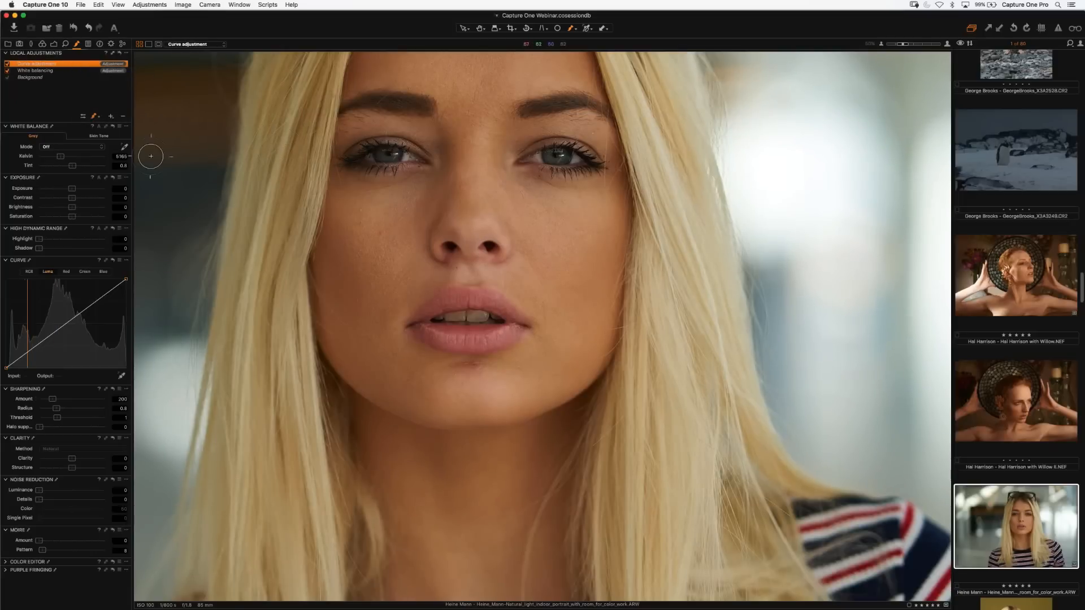
Brush the Curve adjustment layer's sharpening onto the eye on the left side of the photo.
{"action": "left_click", "coordinate": [97, 117]}
{"action": "left_click", "coordinate": [128, 130]}
{"action": "left_click_drag", "start_coordinate": [389, 161], "coordinate": [385, 158]}
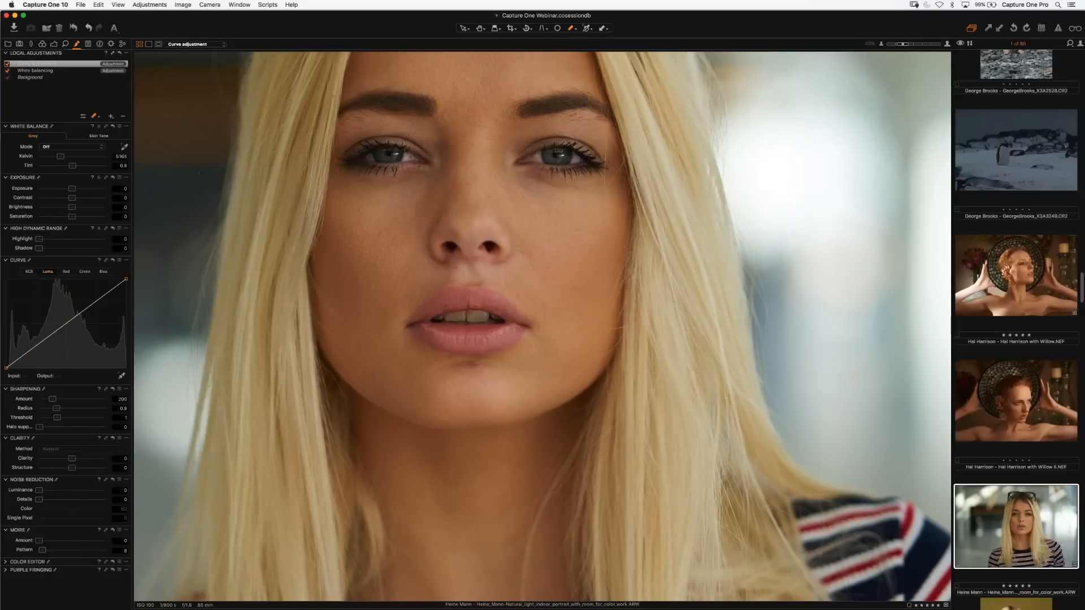
Leave the brush and open the darker portrait of the red-haired woman with the pebbled disc, fitted to the view.
{"action": "key", "text": "v"}
{"action": "left_click", "coordinate": [998, 400]}
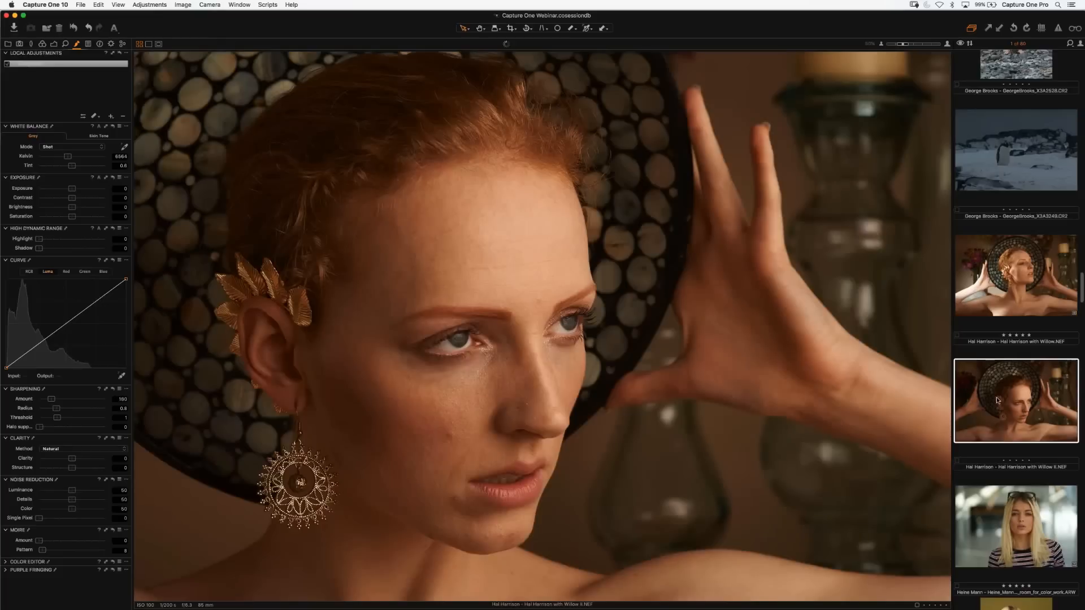
{"action": "key", "text": "super+0"}
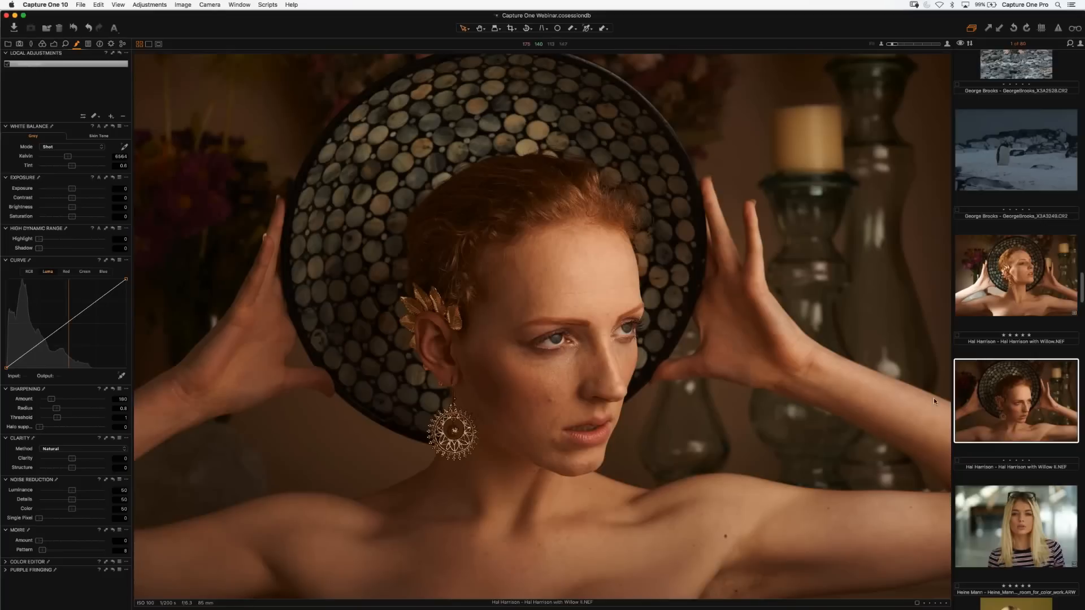
Add an adjustment layer to the darker red-haired portrait and fill its mask, with the face viewed up close.
{"action": "key", "text": "super+equal"}
{"action": "key", "text": "super+equal"}
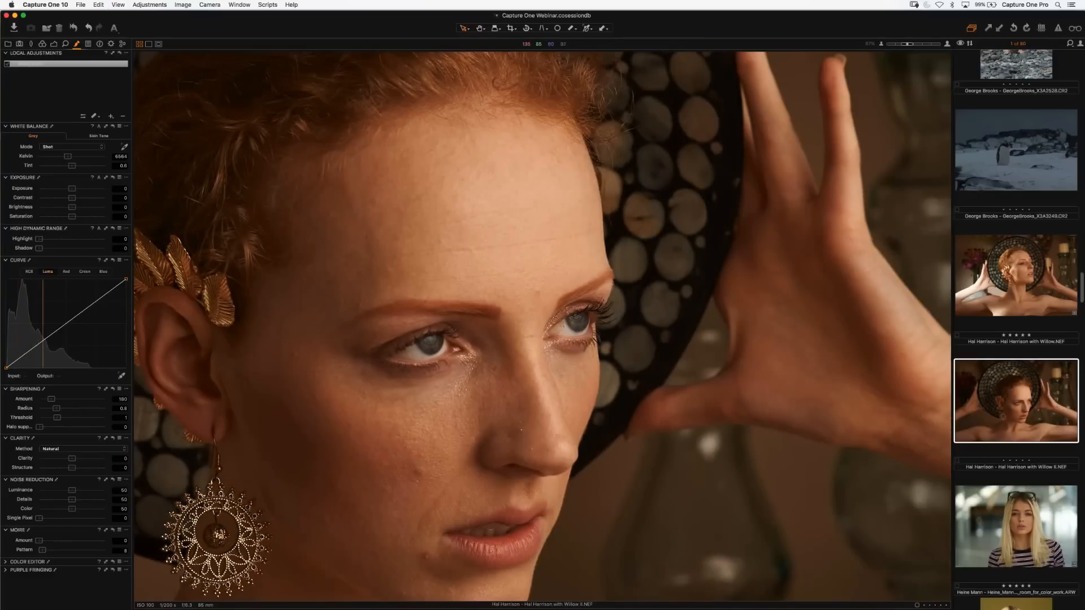
{"action": "scroll", "coordinate": [543, 326], "scroll_direction": "left", "scroll_amount": 5}
{"action": "scroll", "coordinate": [543, 327], "scroll_direction": "down", "scroll_amount": 4}
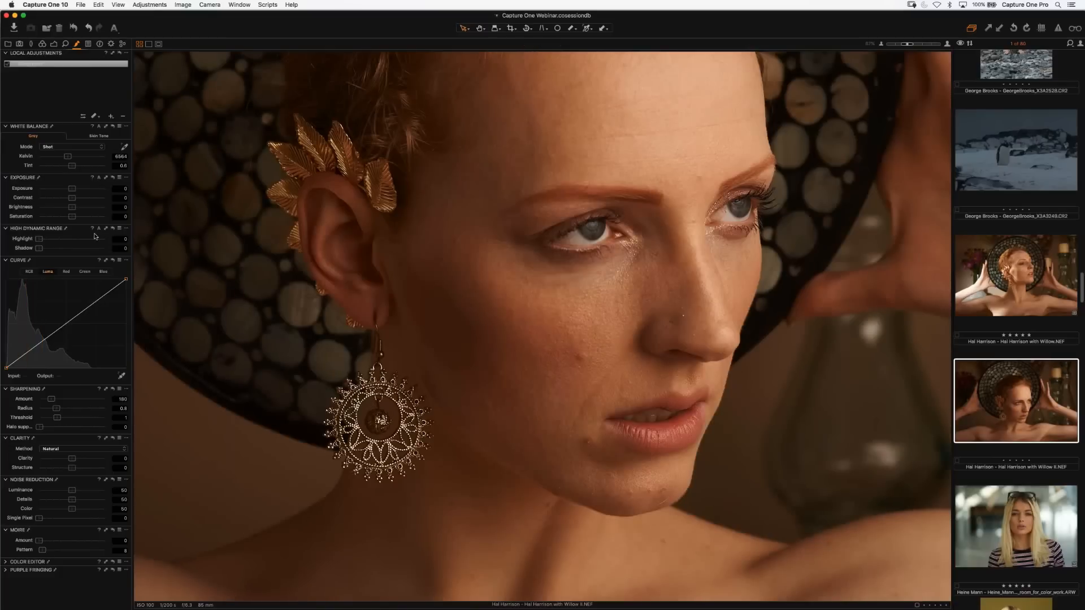
{"action": "left_click", "coordinate": [111, 116]}
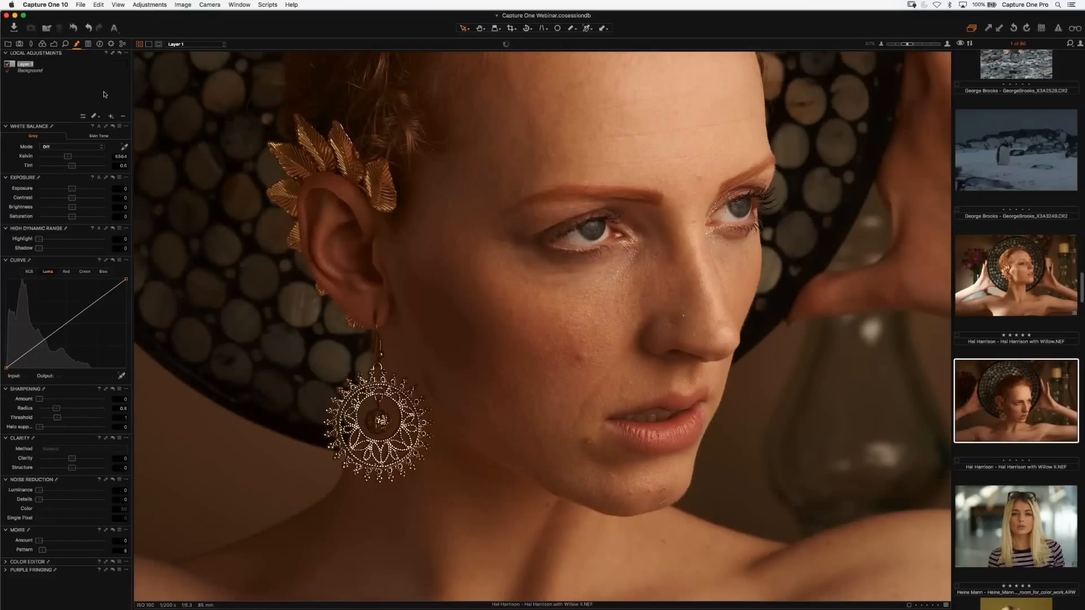
{"action": "left_click", "coordinate": [92, 66]}
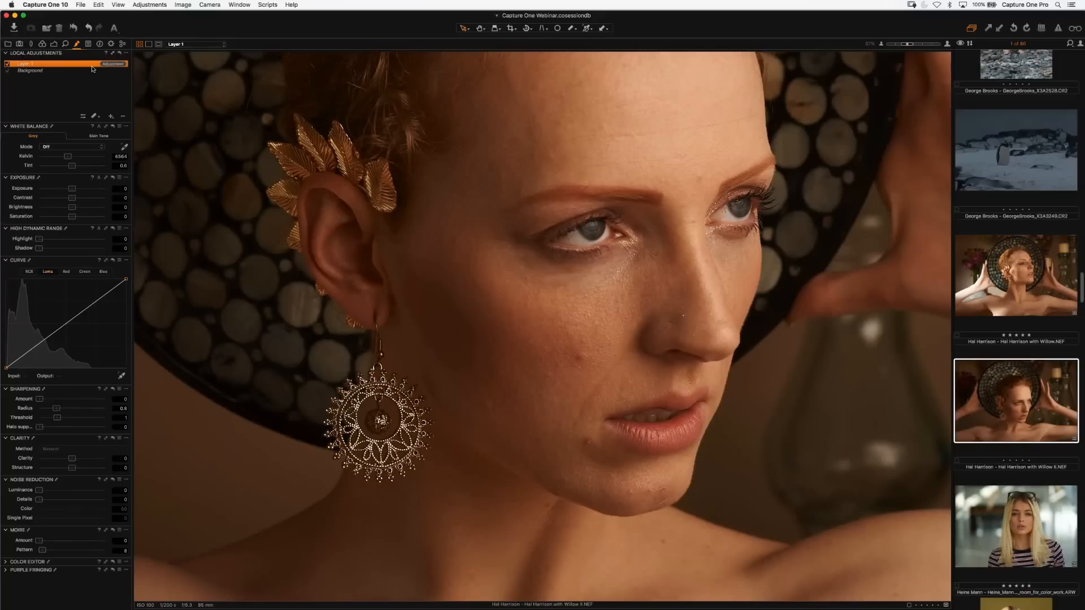
{"action": "right_click", "coordinate": [93, 69]}
{"action": "left_click", "coordinate": [113, 78]}
Set the filled layer's Exposure to 0.67 and its Sharpening Amount to 357.
{"action": "left_click_drag", "start_coordinate": [75, 192], "coordinate": [82, 191]}
{"action": "left_click_drag", "start_coordinate": [39, 399], "coordinate": [63, 400]}
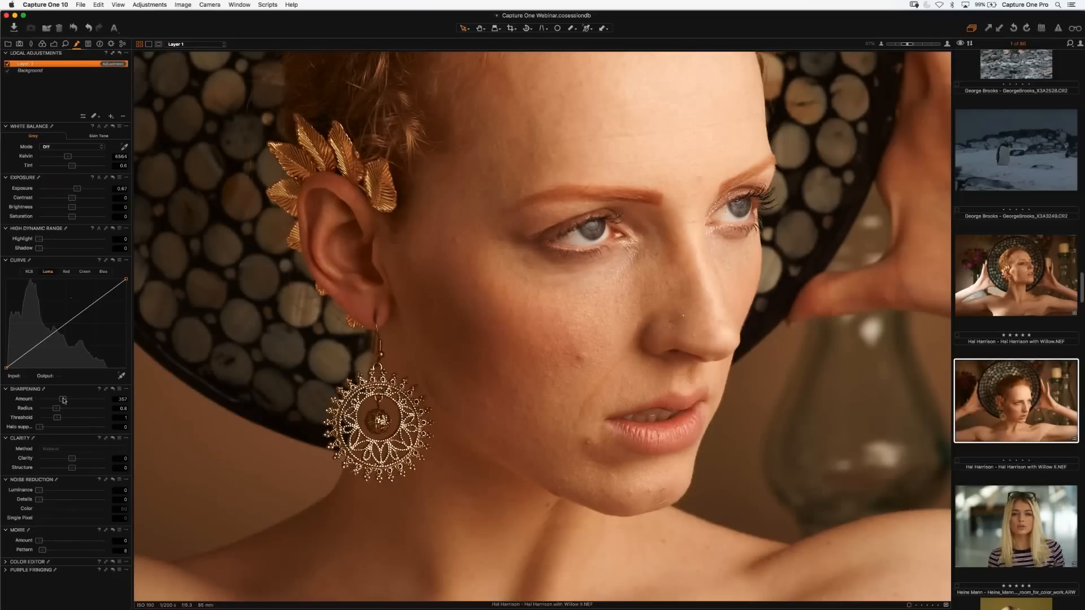
Bend the layer's Luma curve through 62 to 55 and 185 to 189, and invert the layer's mask to clear the effect.
{"action": "left_click_drag", "start_coordinate": [36, 346], "coordinate": [36, 348]}
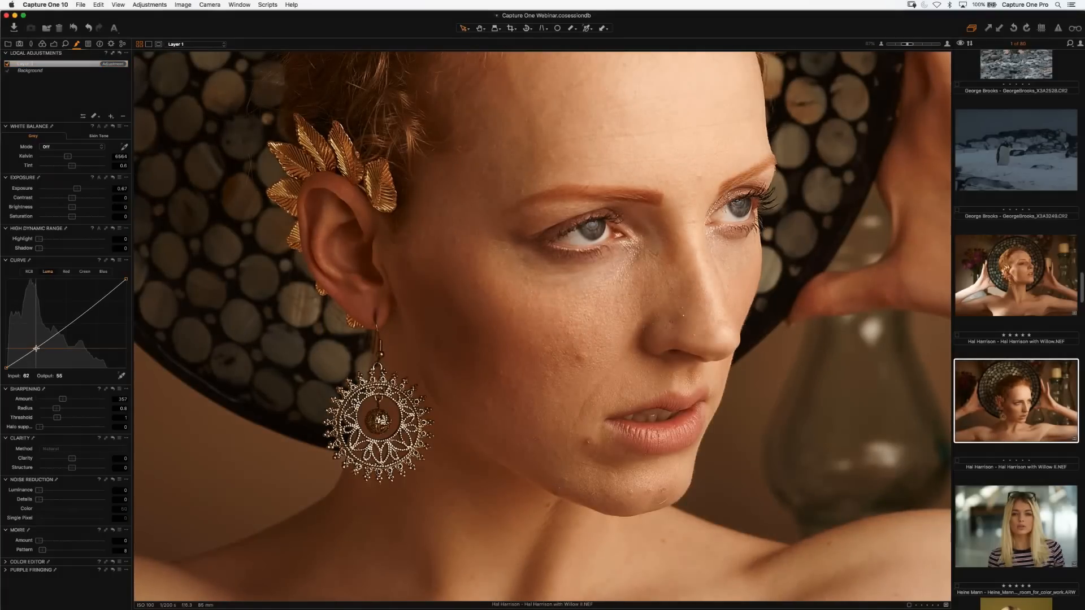
{"action": "left_click_drag", "start_coordinate": [94, 304], "coordinate": [94, 302]}
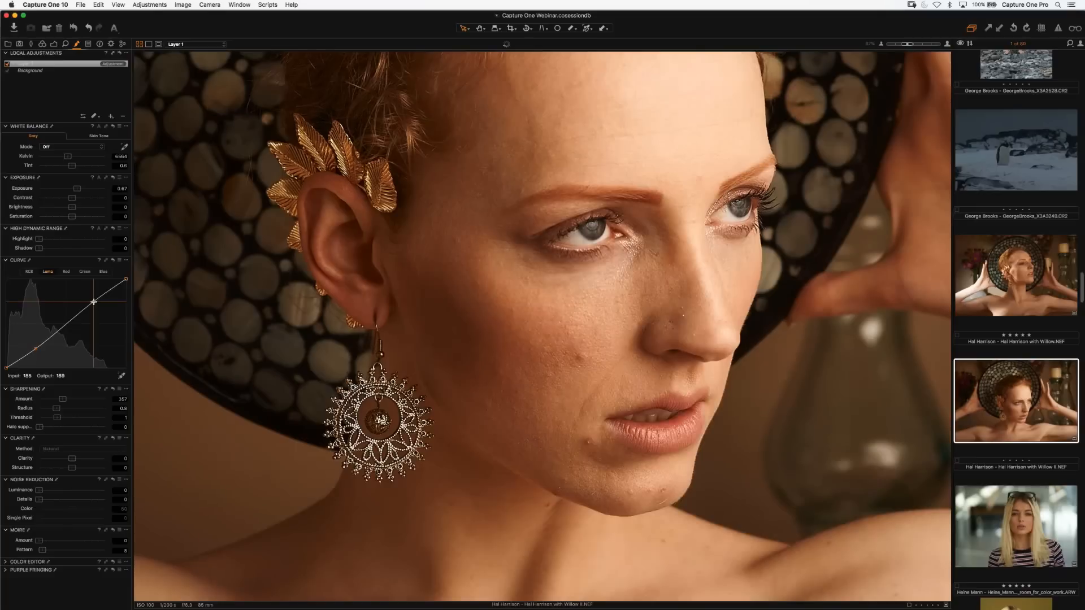
{"action": "right_click", "coordinate": [81, 63]}
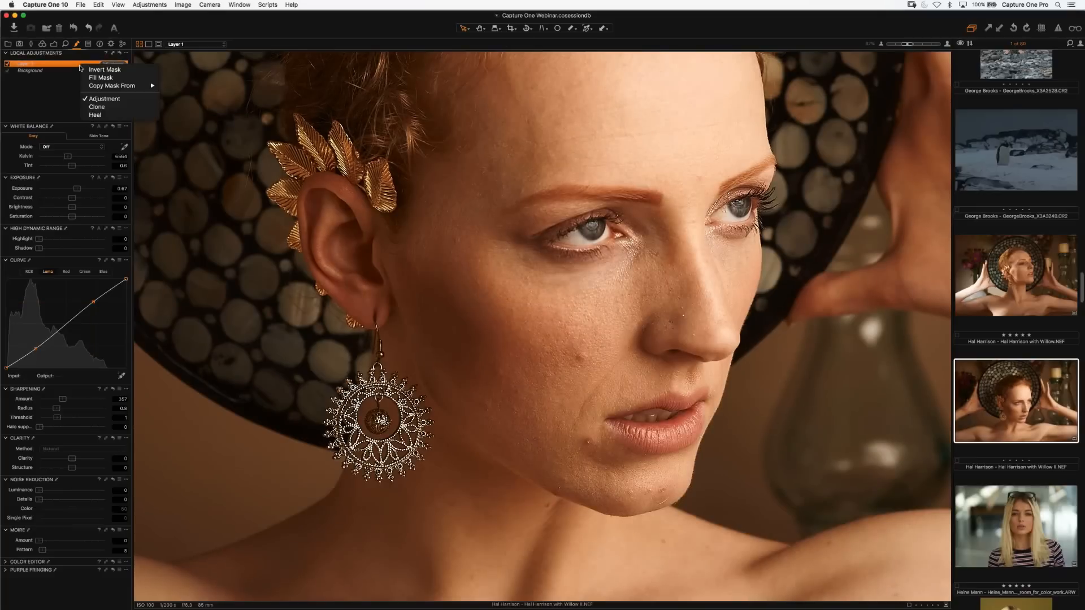
{"action": "left_click", "coordinate": [85, 69]}
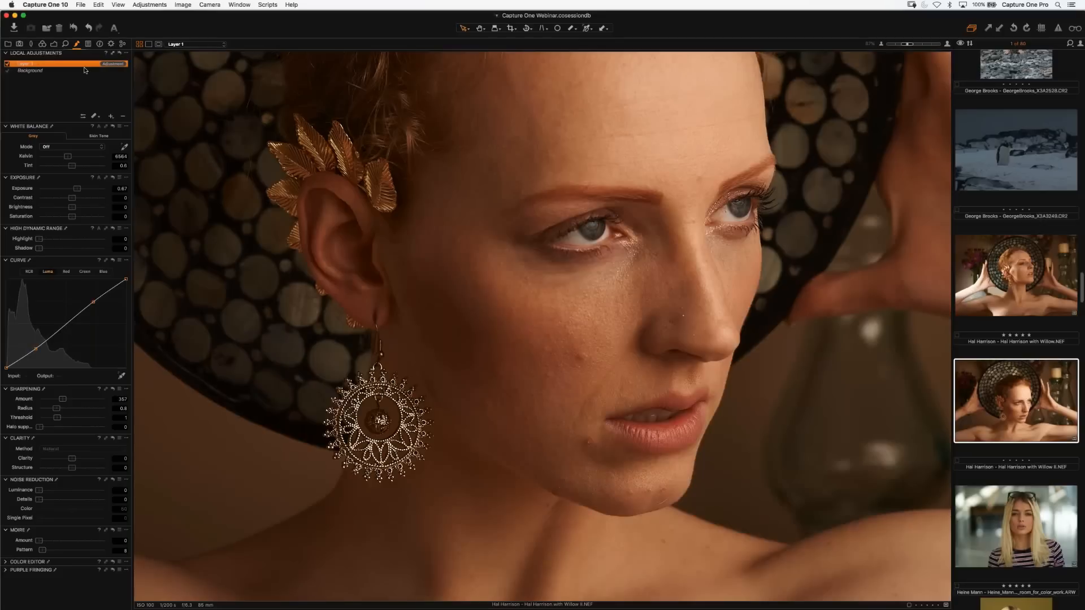
{"action": "key", "text": "b"}
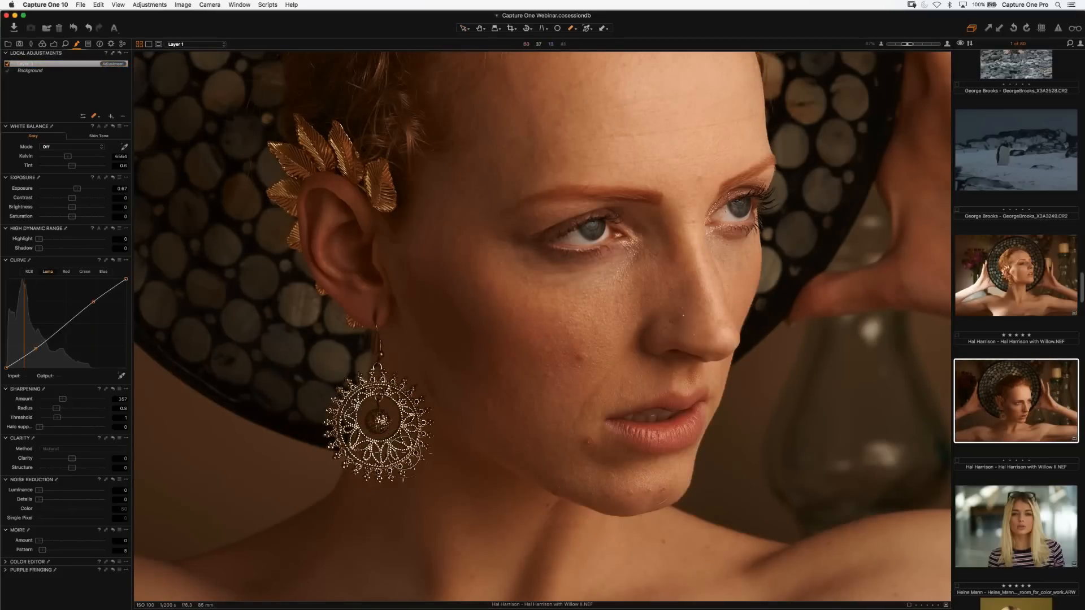
{"action": "left_click", "coordinate": [97, 117]}
{"action": "left_click", "coordinate": [103, 120]}
Add an adjustment layer named Dodge above Layer 1 and lift the midtones of its Luma curve.
{"action": "key", "text": "super+minus"}
{"action": "key", "text": "super+minus"}
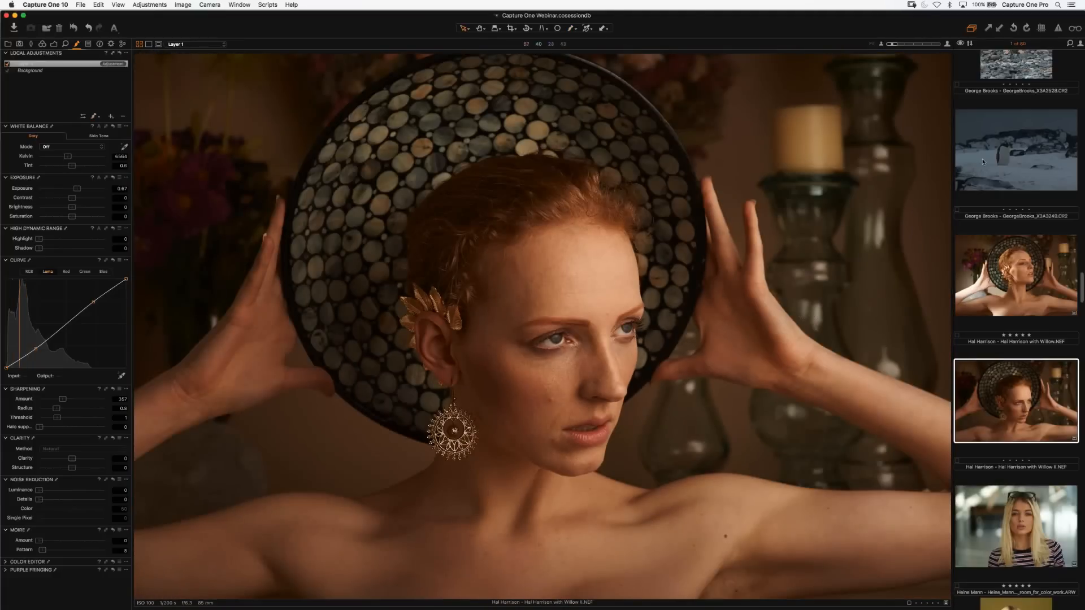
{"action": "scroll", "coordinate": [1031, 254], "scroll_direction": "up", "scroll_amount": 1}
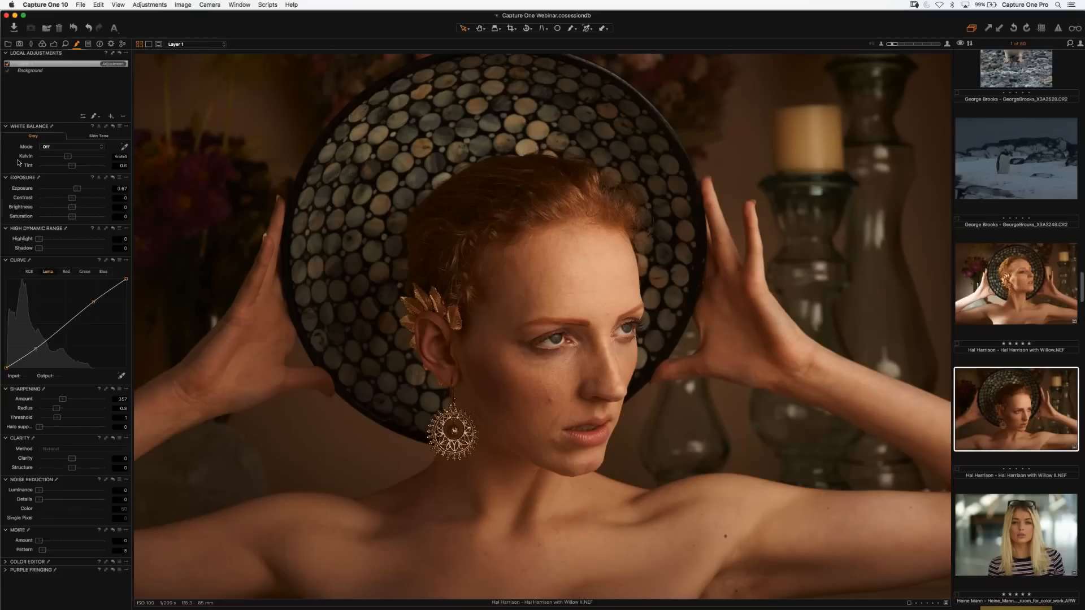
{"action": "left_click", "coordinate": [111, 116]}
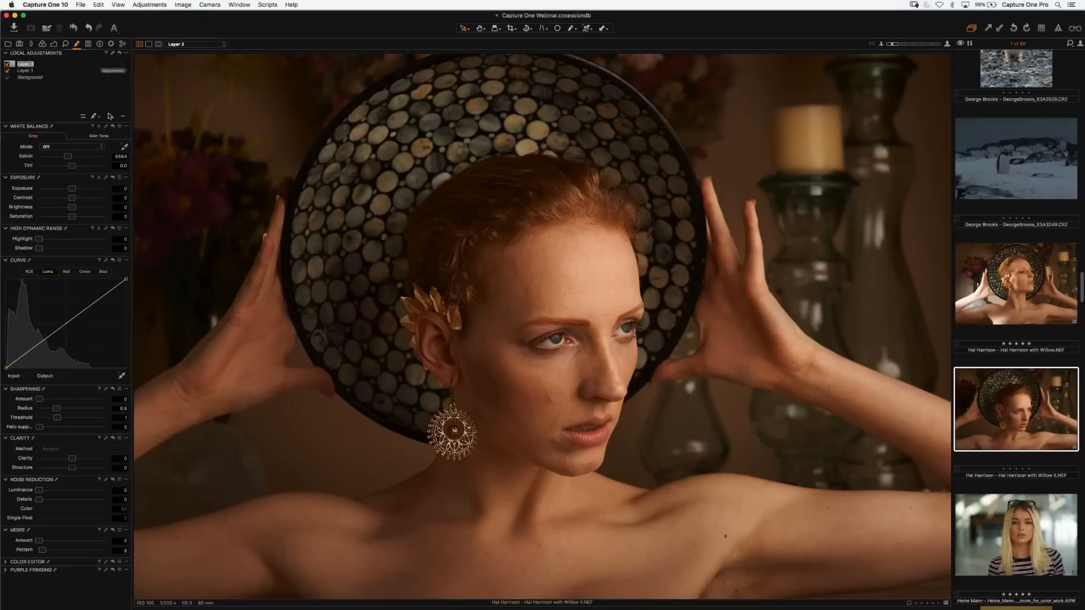
{"action": "type", "text": "Dodge"}
{"action": "key", "text": "Return"}
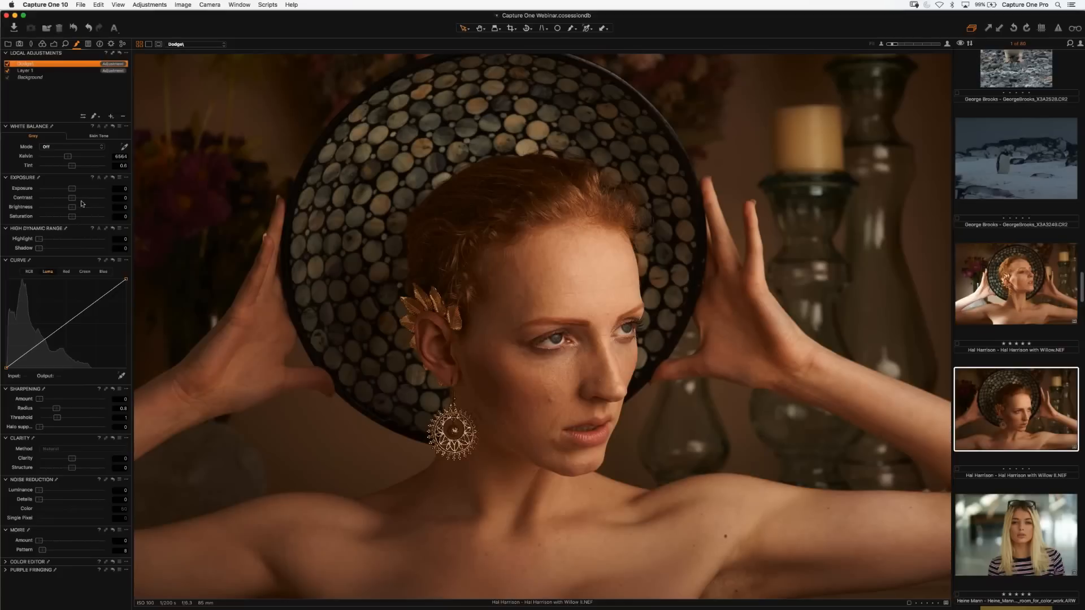
{"action": "left_click", "coordinate": [68, 325]}
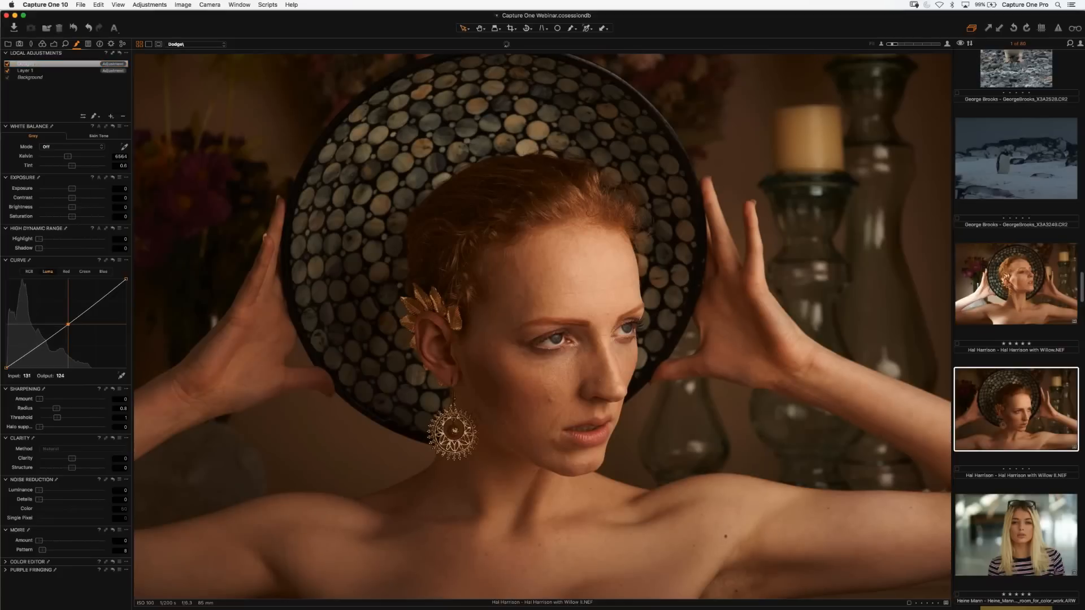
{"action": "left_click_drag", "start_coordinate": [68, 325], "coordinate": [67, 310]}
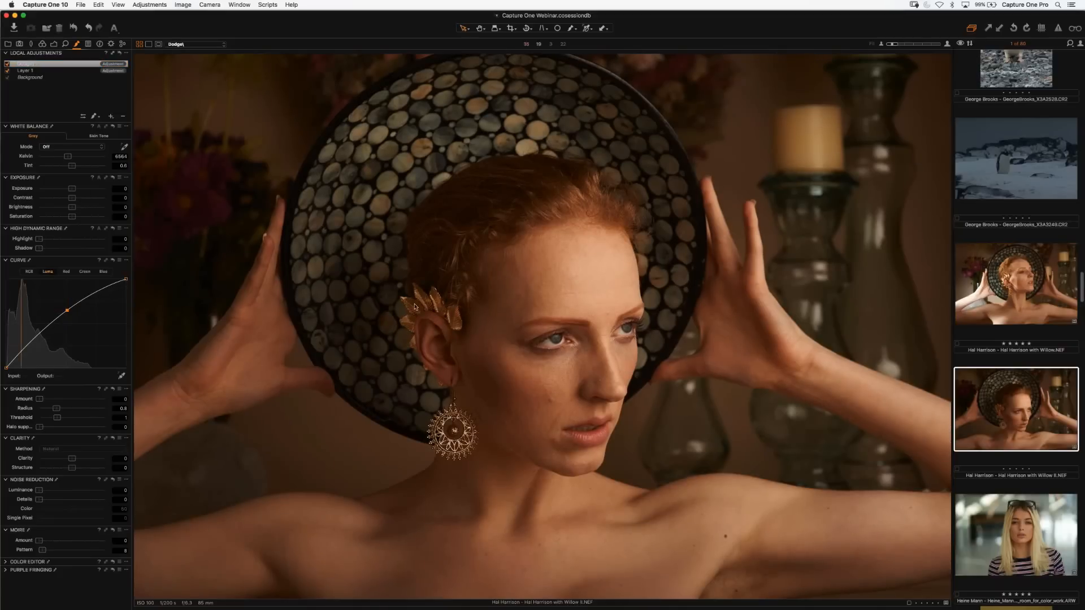
Brush the Dodge layer onto the shoulder and collarbone with a large brush and around the eyes with a smaller one.
{"action": "left_click", "coordinate": [95, 116]}
{"action": "key", "text": "bracketright"}
{"action": "key", "text": "bracketright"}
{"action": "key", "text": "bracketright"}
{"action": "key", "text": "bracketright"}
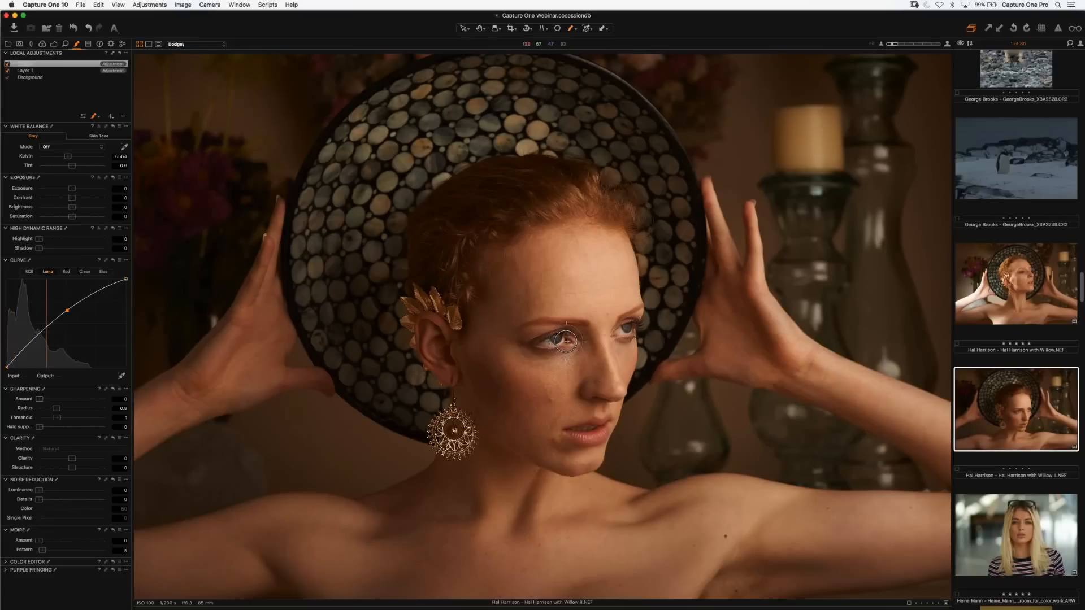
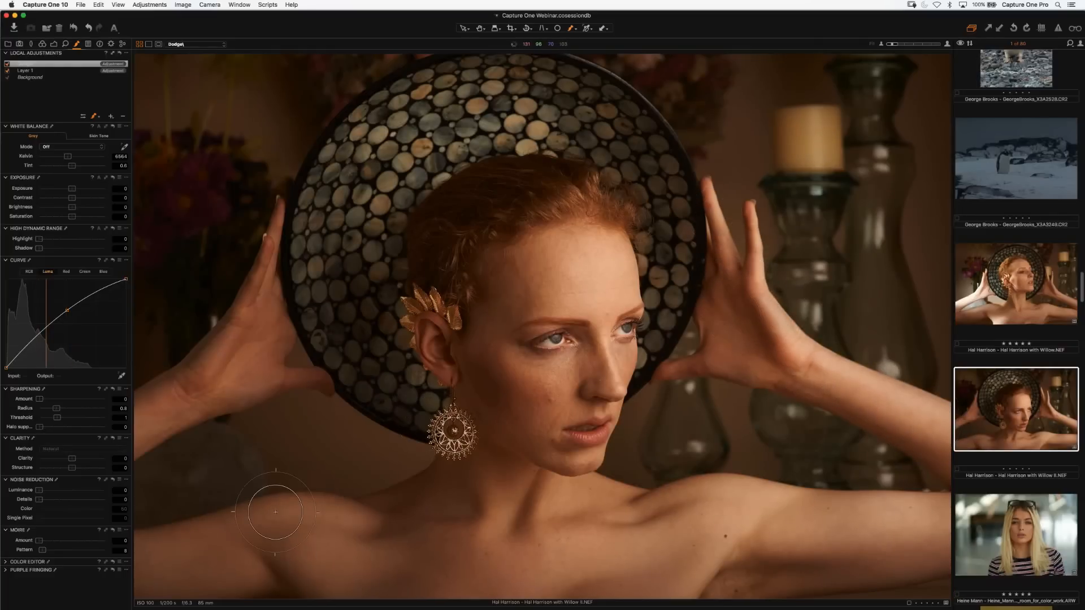
{"action": "left_click_drag", "start_coordinate": [357, 553], "coordinate": [376, 524]}
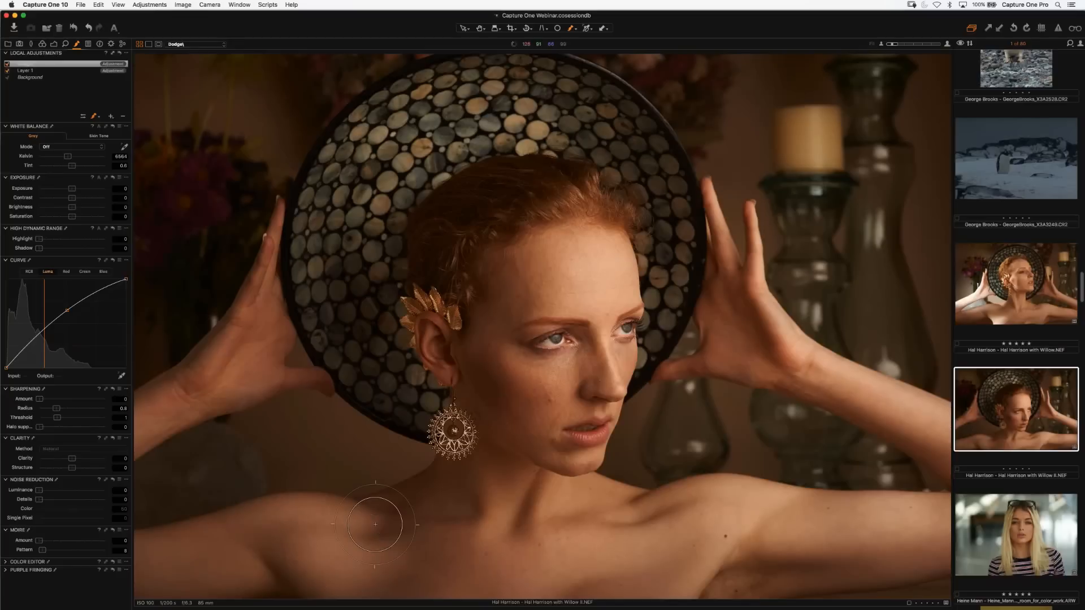
{"action": "key", "text": "["}
{"action": "key", "text": "["}
{"action": "left_click_drag", "start_coordinate": [607, 352], "coordinate": [529, 345]}
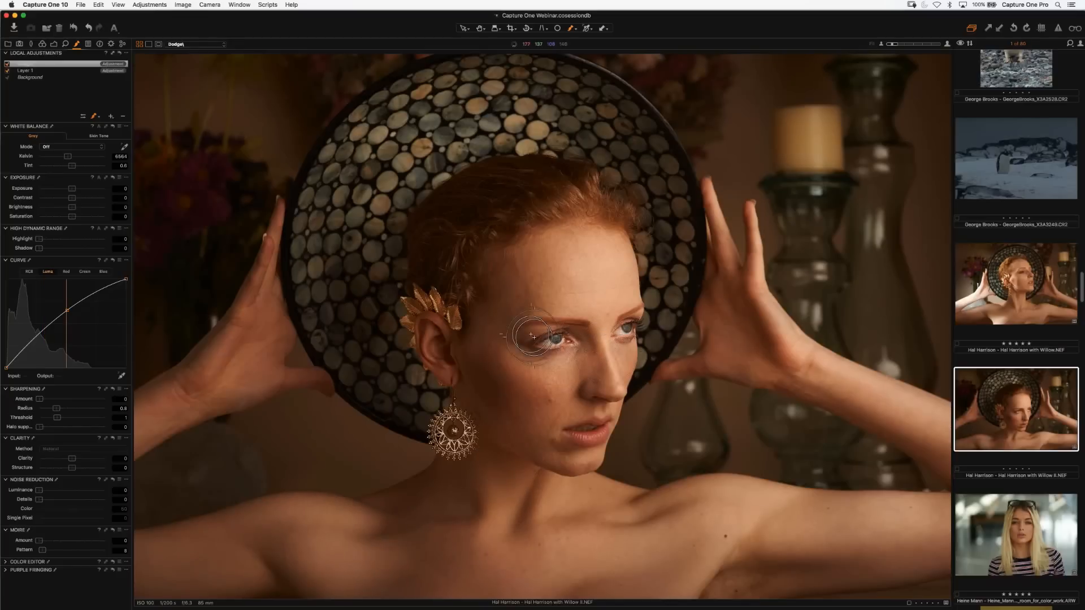
Compare the portrait before and after editing by repeatedly resetting its adjustments and undoing each reset.
{"action": "left_click", "coordinate": [75, 28]}
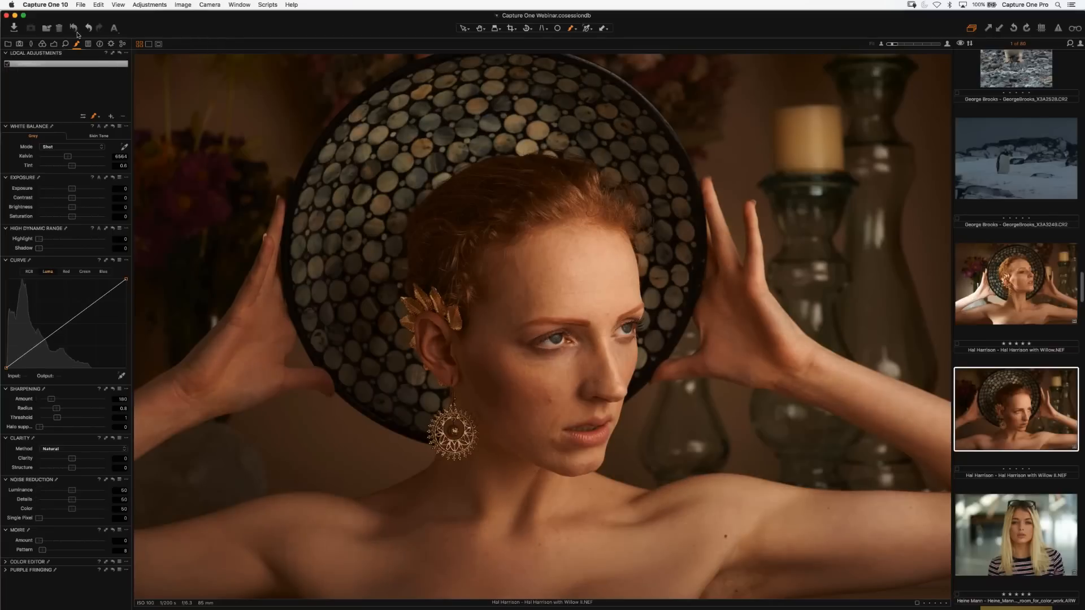
{"action": "key", "text": "super+z"}
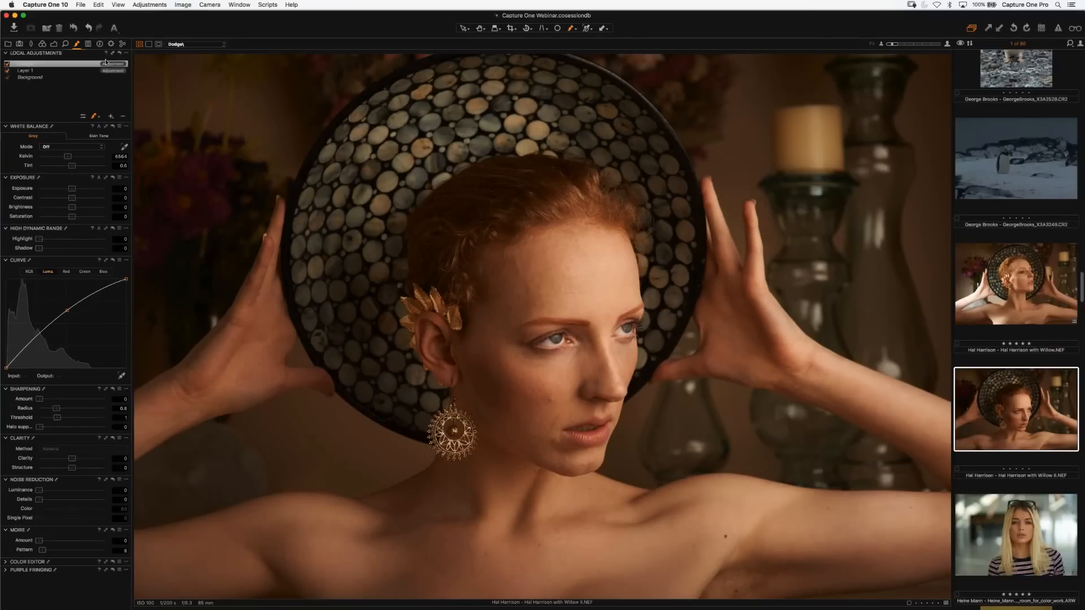
{"action": "left_click", "coordinate": [77, 27]}
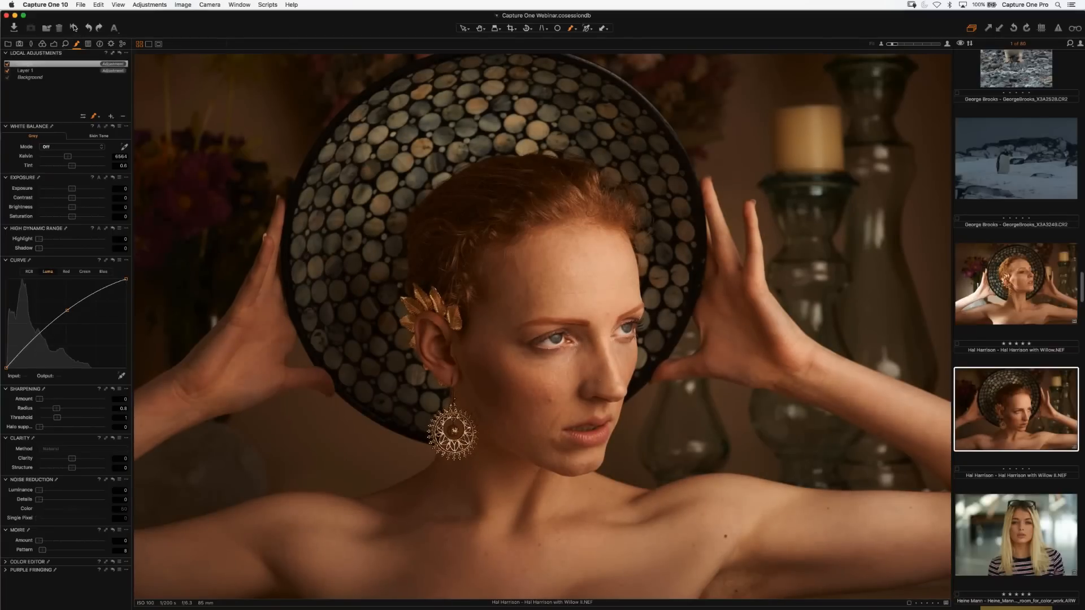
{"action": "key", "text": "super+z"}
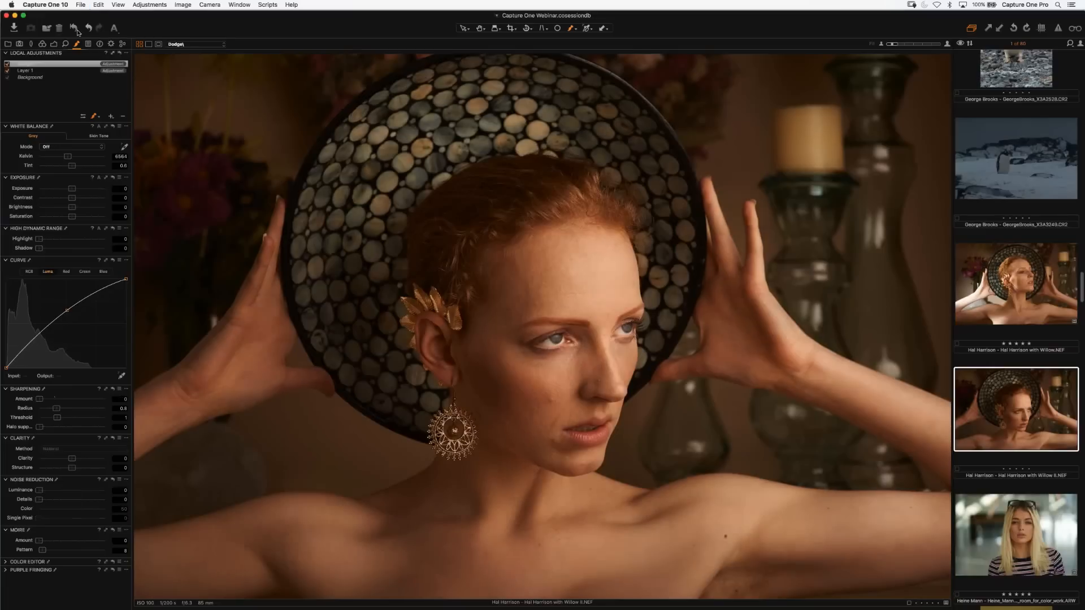
{"action": "left_click", "coordinate": [77, 28]}
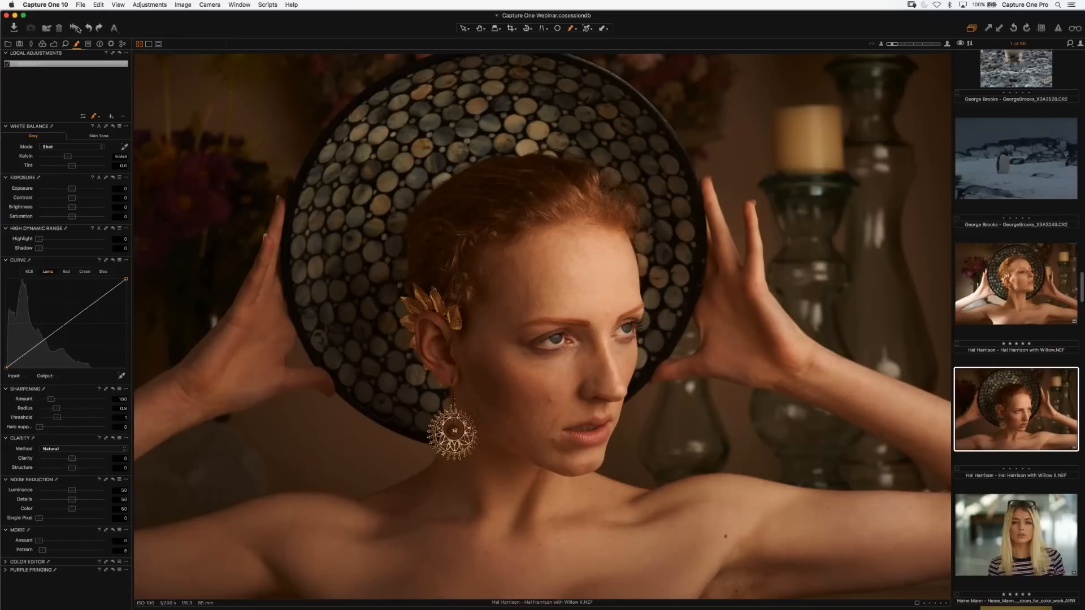
{"action": "key", "text": "super+z"}
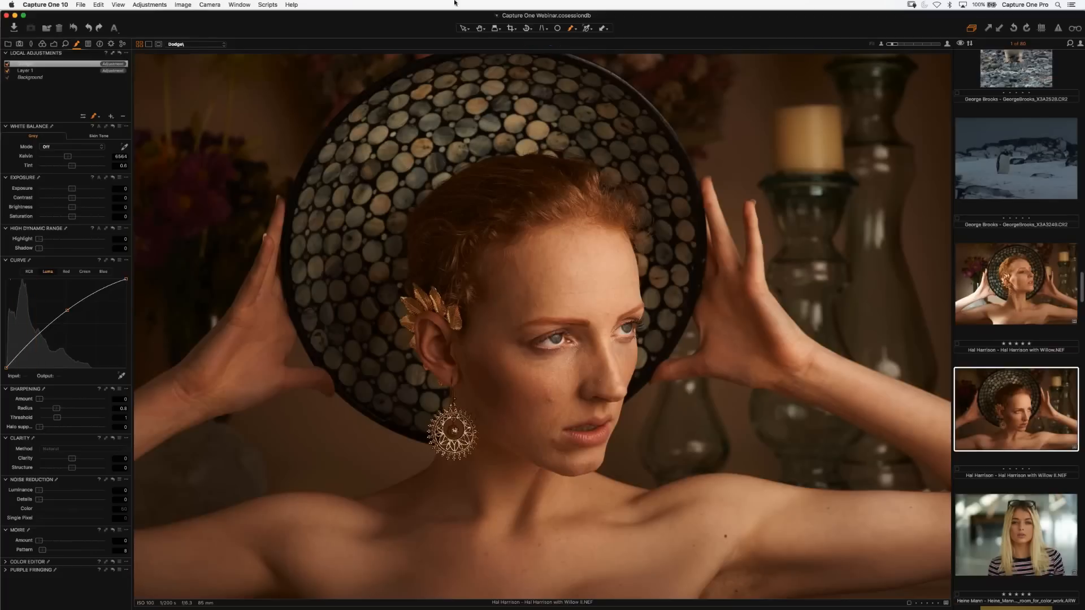
Leave the brush and open the portrait of the dark-haired woman with red lips against the blue background.
{"action": "left_click", "coordinate": [464, 29]}
{"action": "left_click_drag", "start_coordinate": [1081, 286], "coordinate": [1083, 526]}
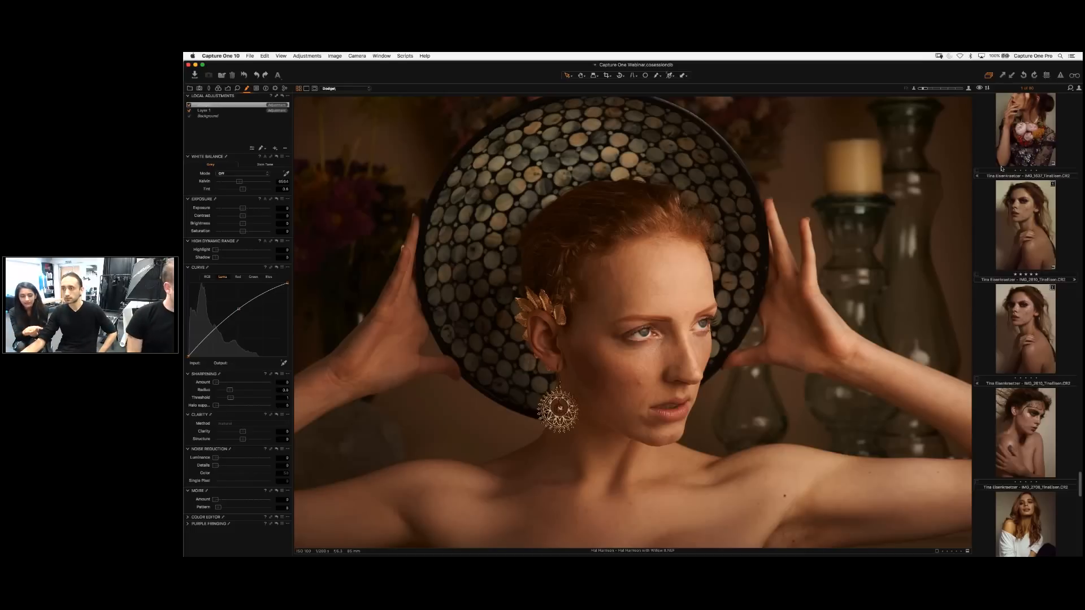
{"action": "scroll", "coordinate": [1002, 168], "scroll_direction": "up", "scroll_amount": 4}
{"action": "scroll", "coordinate": [1001, 168], "scroll_direction": "up", "scroll_amount": 10}
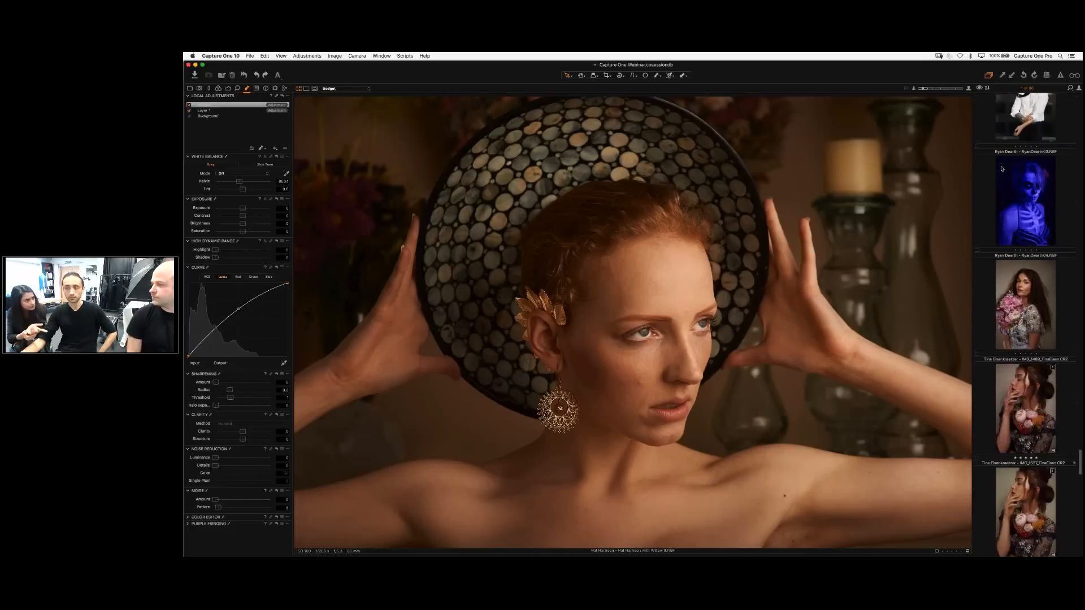
{"action": "scroll", "coordinate": [1001, 168], "scroll_direction": "up", "scroll_amount": 10}
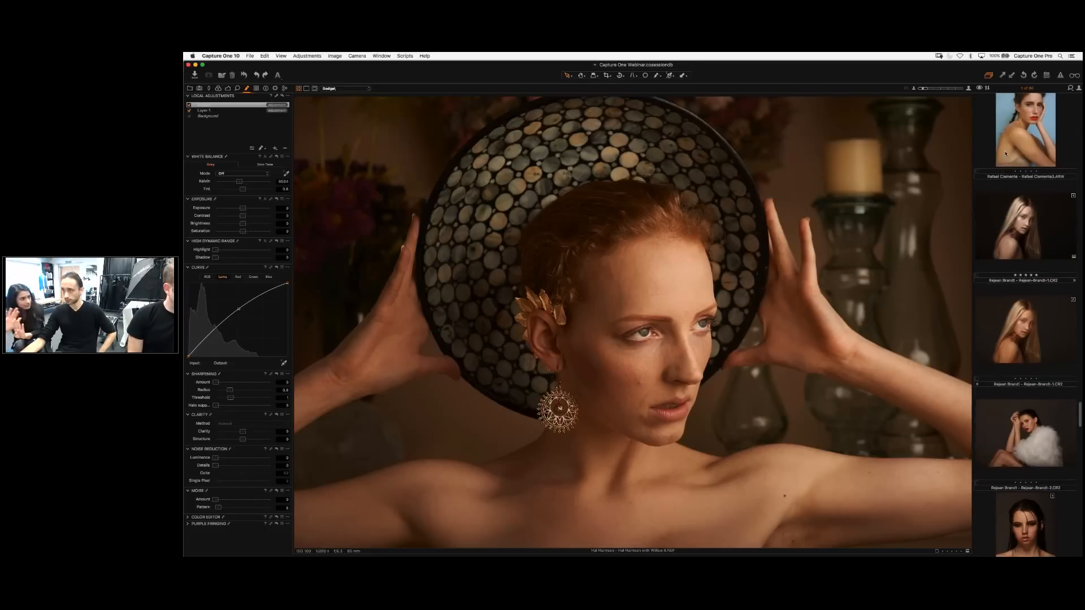
{"action": "left_click", "coordinate": [1005, 153]}
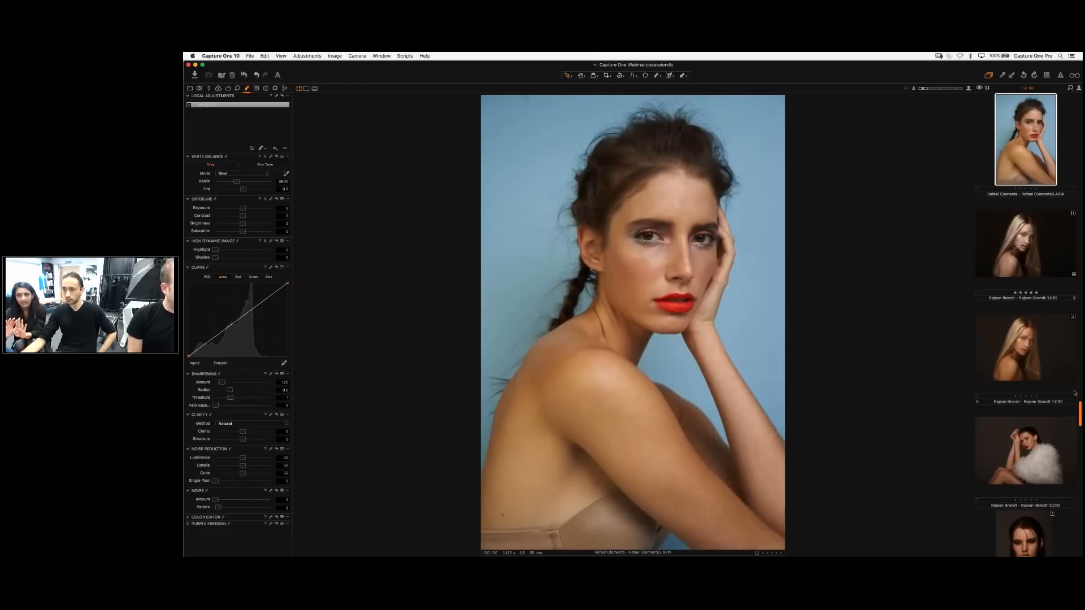
Open the forest portrait of the red-haired woman in the golden gown and floral headpiece.
{"action": "scroll", "coordinate": [1068, 274], "scroll_direction": "up", "scroll_amount": 15}
{"action": "scroll", "coordinate": [1074, 267], "scroll_direction": "up", "scroll_amount": 5}
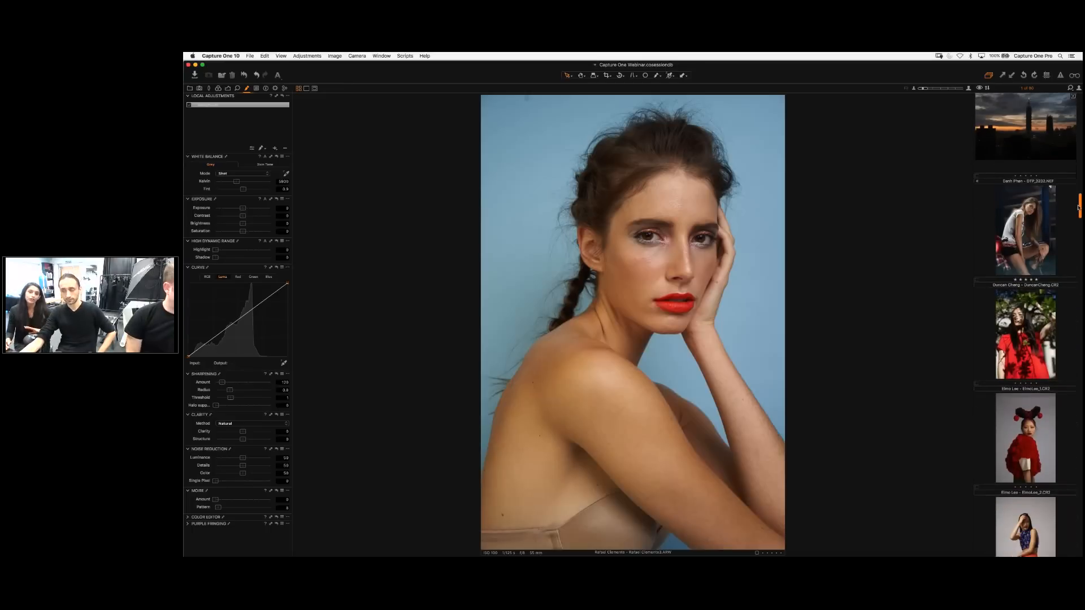
{"action": "scroll", "coordinate": [1079, 208], "scroll_direction": "up", "scroll_amount": 2}
{"action": "left_click_drag", "start_coordinate": [1080, 202], "coordinate": [1081, 137]}
{"action": "left_click", "coordinate": [1048, 153]}
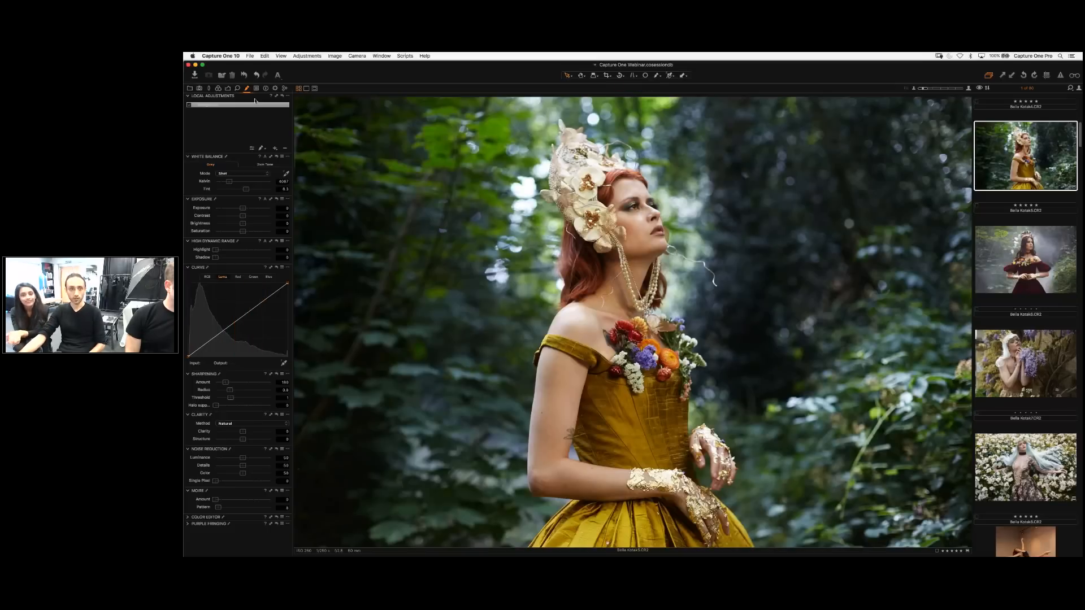
Bring up the exposure adjustments for the forest portrait and examine the darker tones on its luma curve.
{"action": "left_click", "coordinate": [228, 88]}
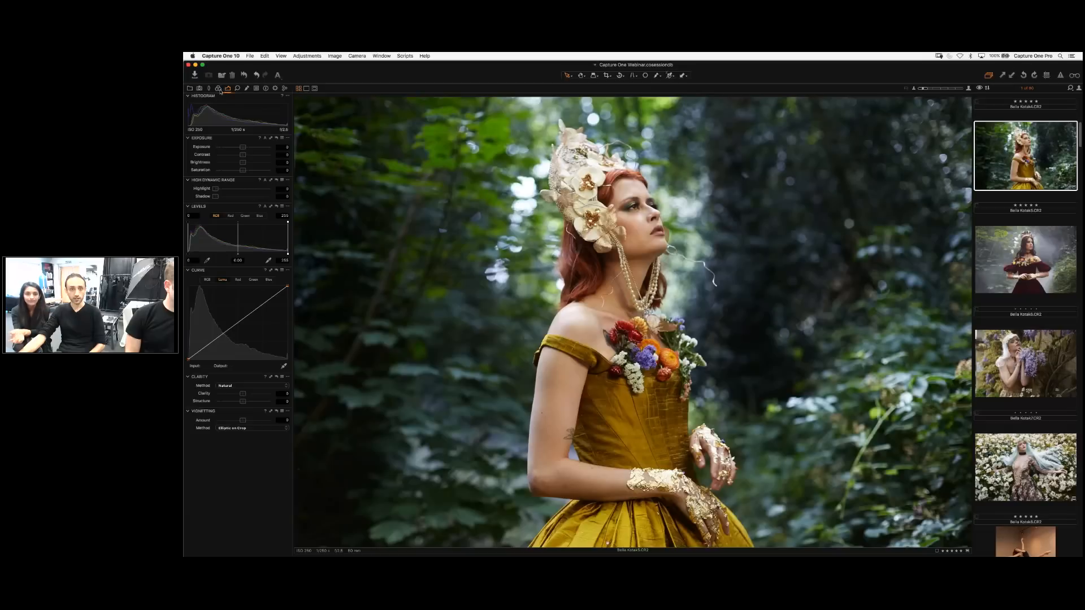
{"action": "left_click", "coordinate": [218, 88]}
{"action": "left_click", "coordinate": [228, 88]}
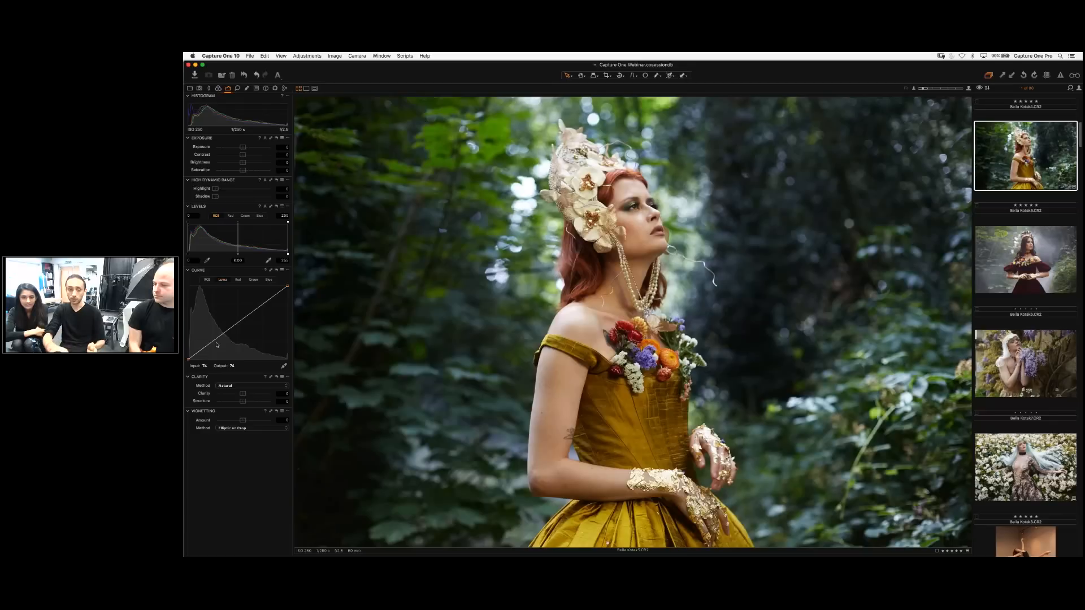
{"action": "left_click_drag", "start_coordinate": [212, 343], "coordinate": [211, 345]}
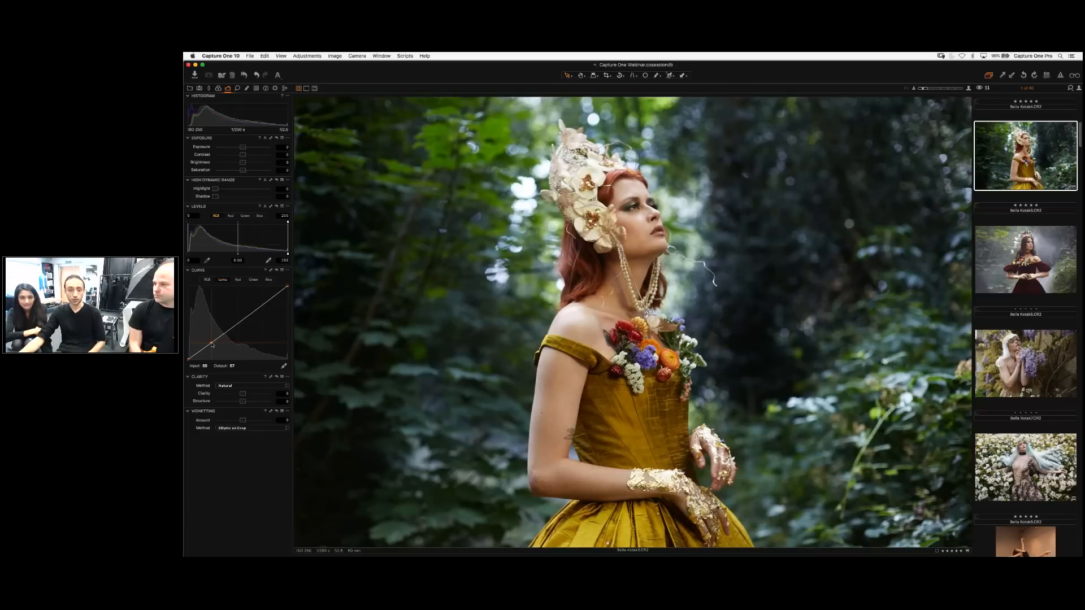
{"action": "left_click_drag", "start_coordinate": [212, 345], "coordinate": [219, 370]}
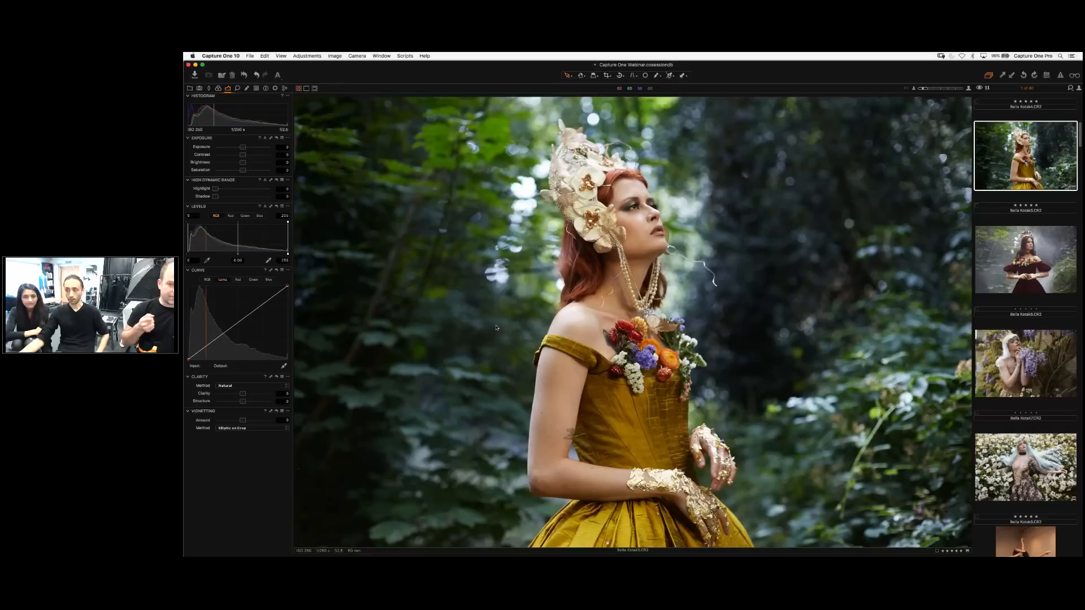
Lift the forest portrait's shadows by setting the High Dynamic Range Shadow value to 21.
{"action": "scroll", "coordinate": [1038, 267], "scroll_direction": "up", "scroll_amount": 5}
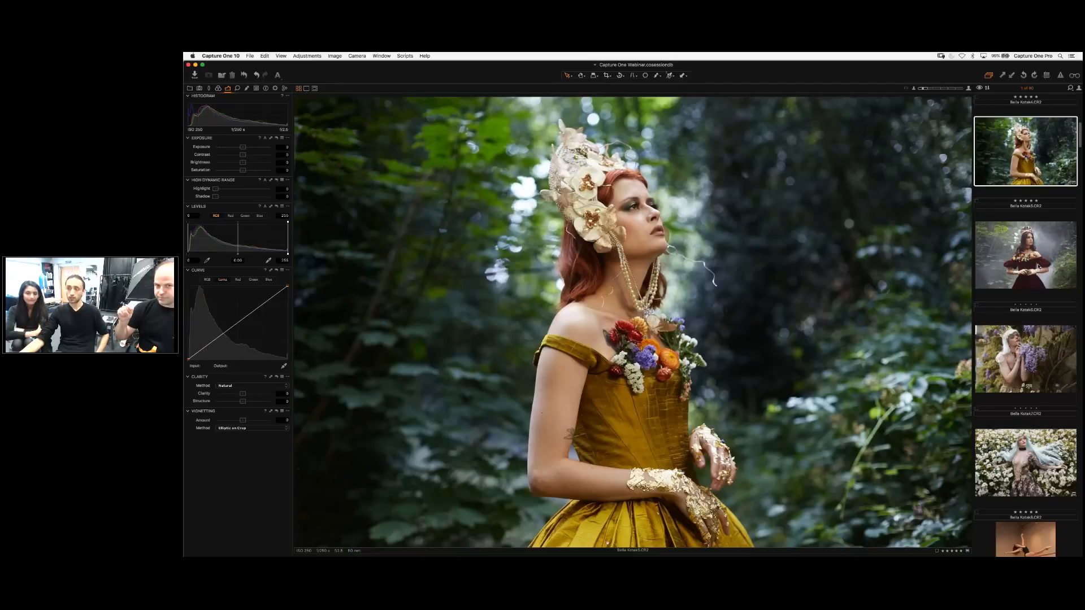
{"action": "scroll", "coordinate": [1038, 267], "scroll_direction": "up", "scroll_amount": 1}
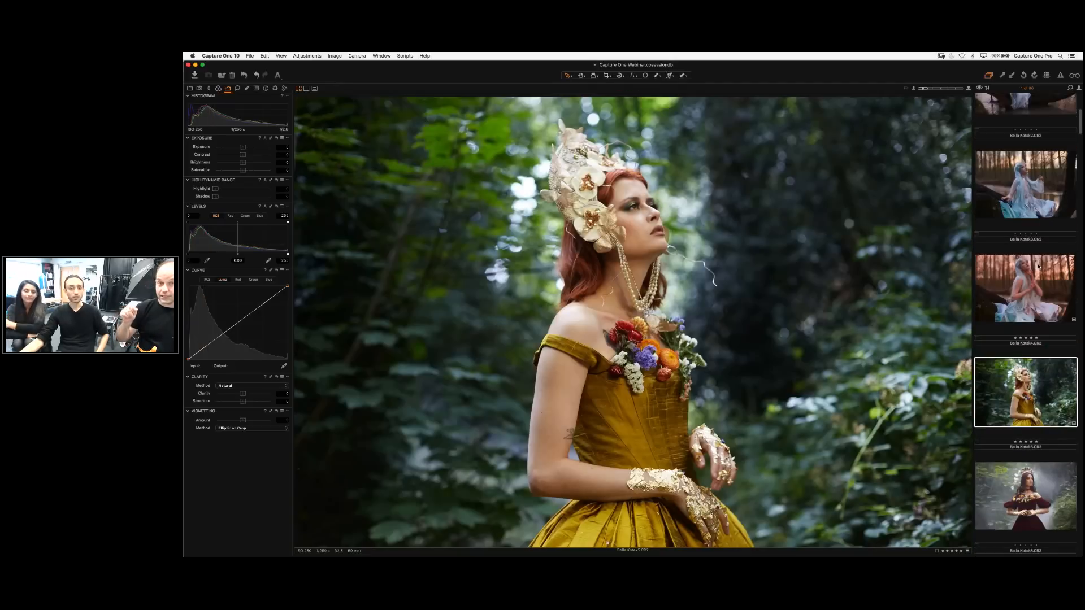
{"action": "left_click", "coordinate": [228, 197]}
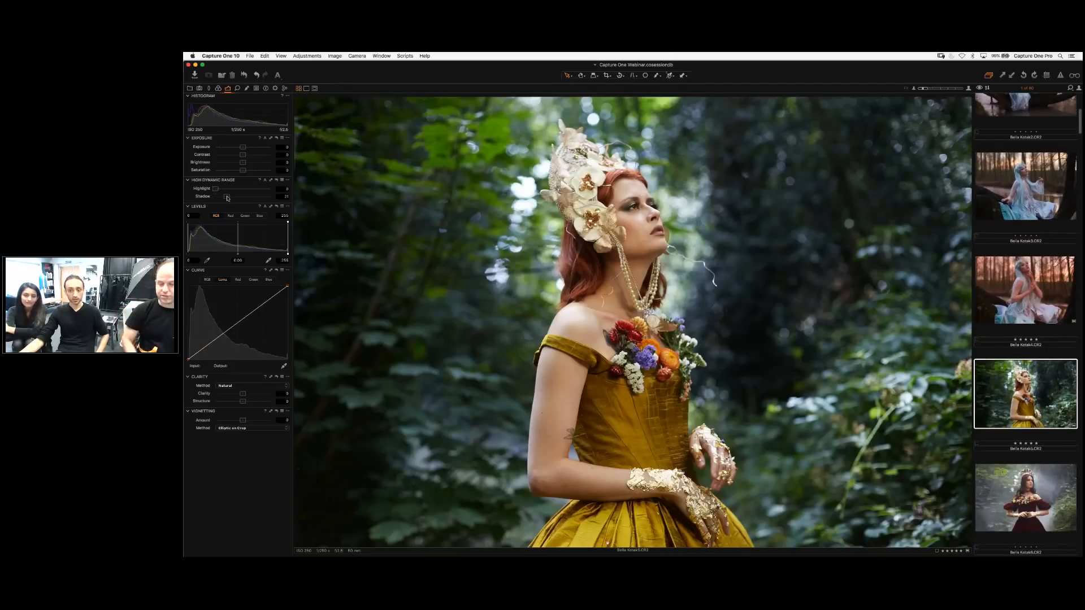
{"action": "double_click", "coordinate": [228, 197]}
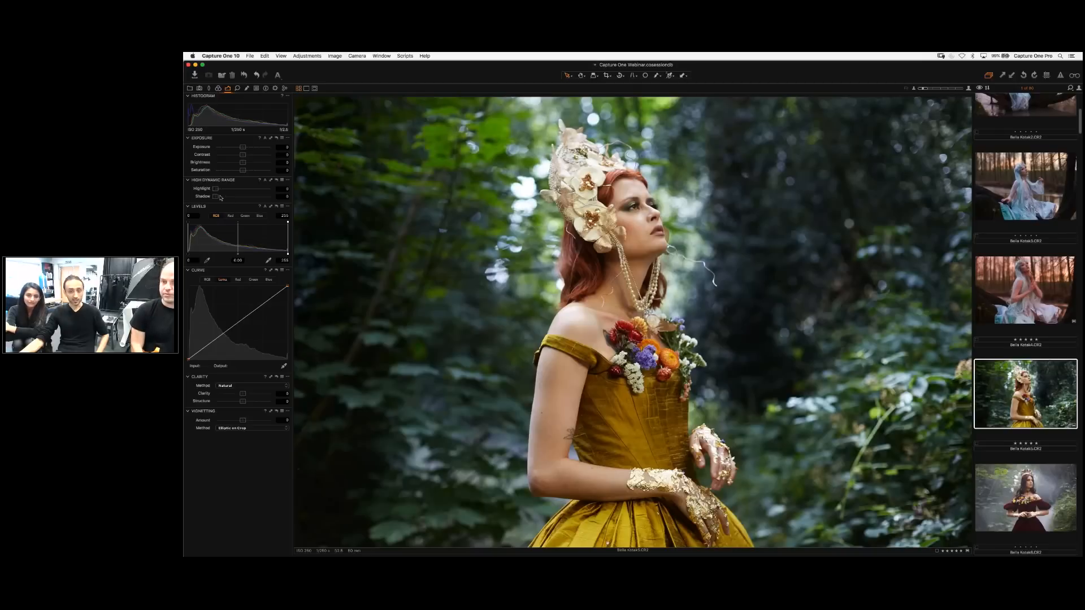
{"action": "left_click_drag", "start_coordinate": [221, 197], "coordinate": [228, 196]}
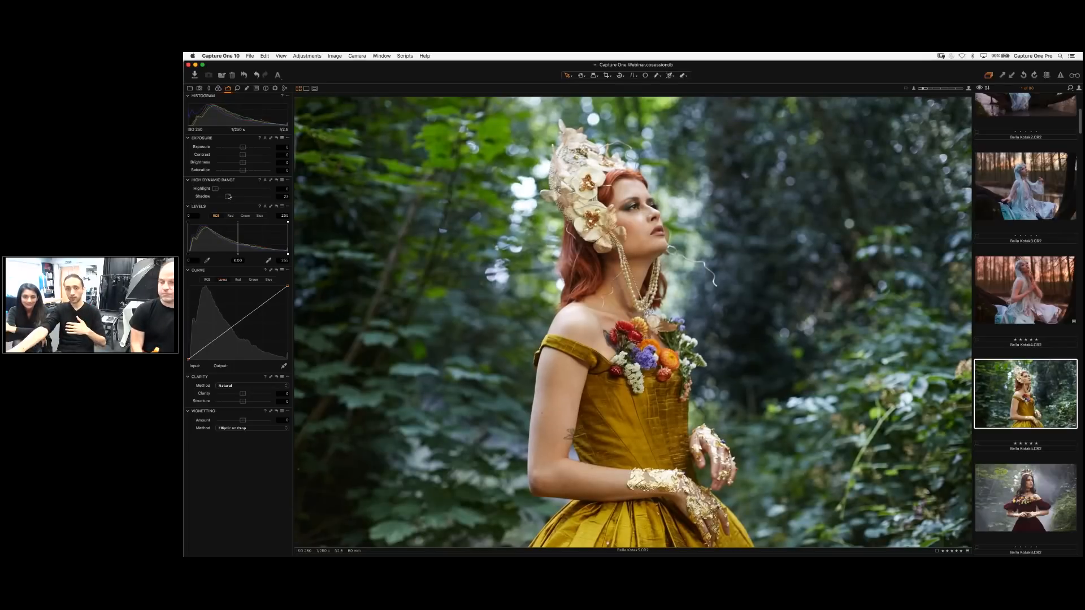
{"action": "left_click_drag", "start_coordinate": [228, 196], "coordinate": [227, 196]}
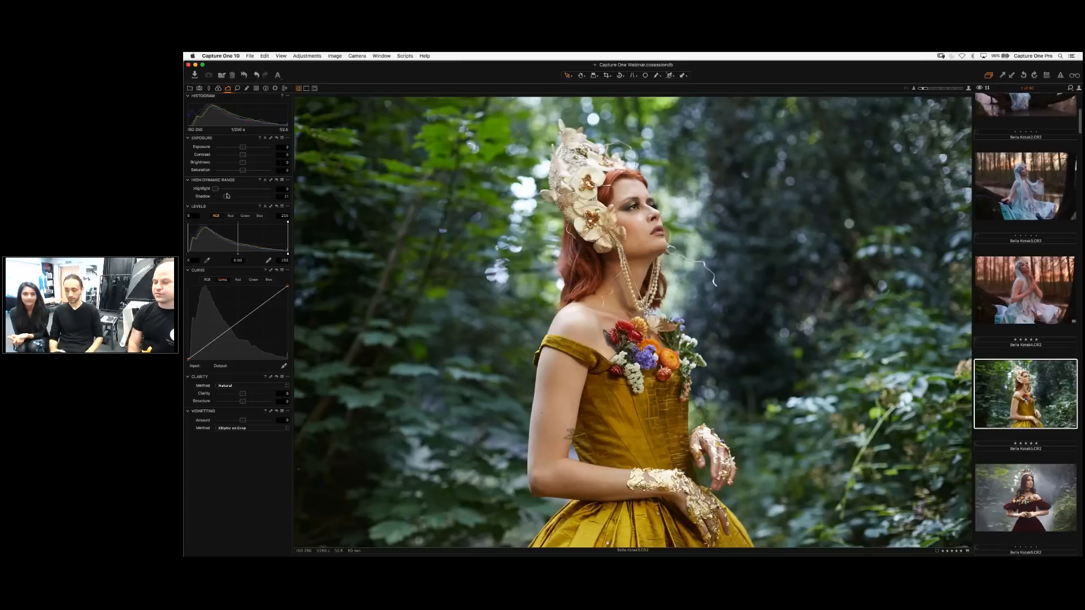
Show the Master color wheel of the Color Balance tool for the forest portrait.
{"action": "left_click", "coordinate": [218, 88]}
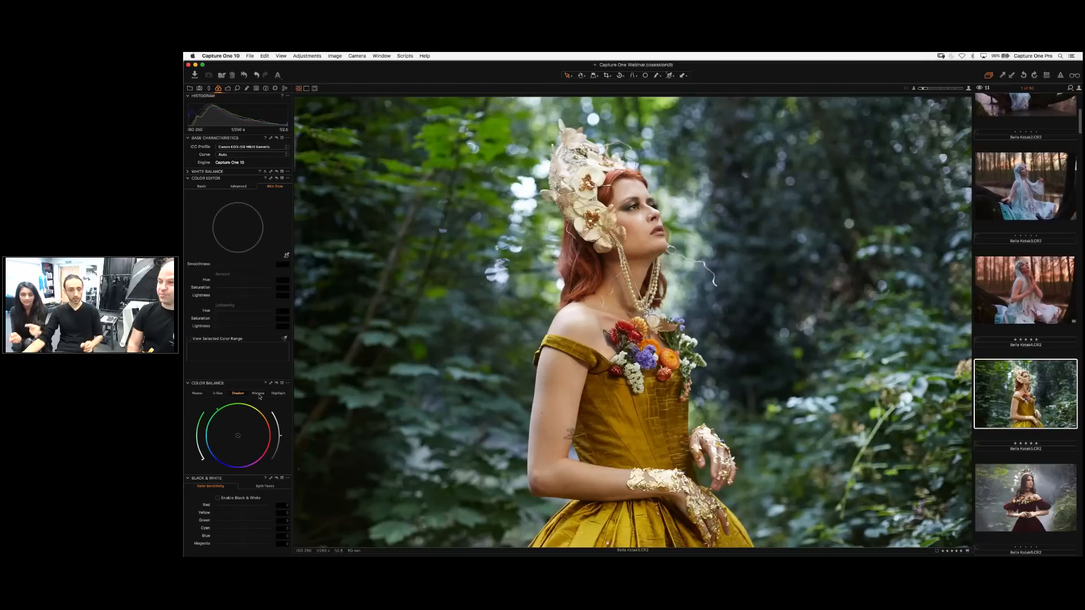
{"action": "left_click", "coordinate": [198, 393]}
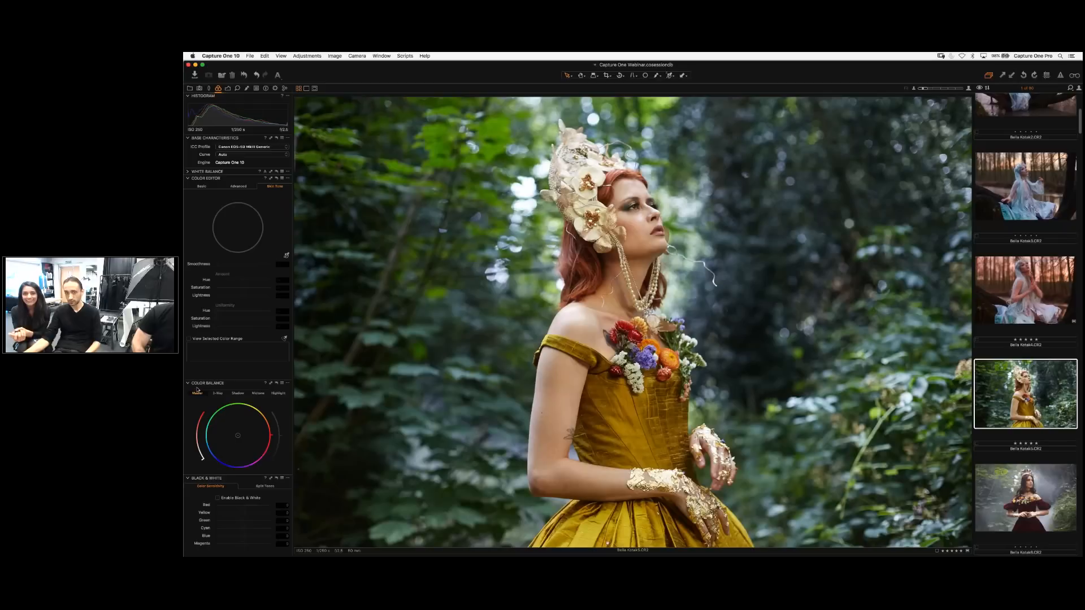
Review the Keyboard Shortcut Summary through the Cursor Tools and Other sections, and return to the forest portrait.
{"action": "left_click", "coordinate": [425, 57]}
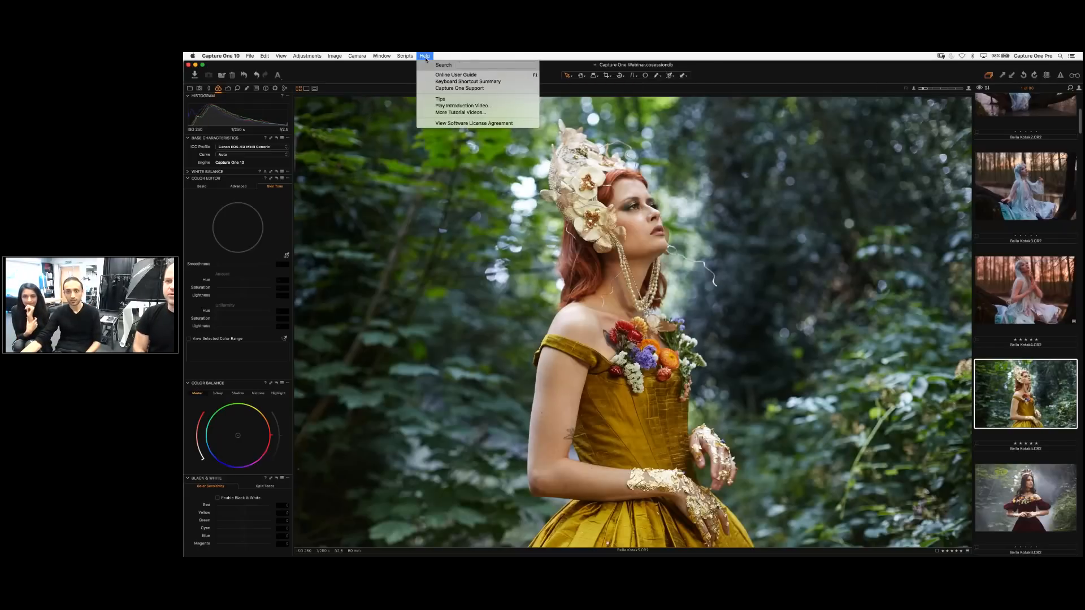
{"action": "left_click", "coordinate": [468, 81]}
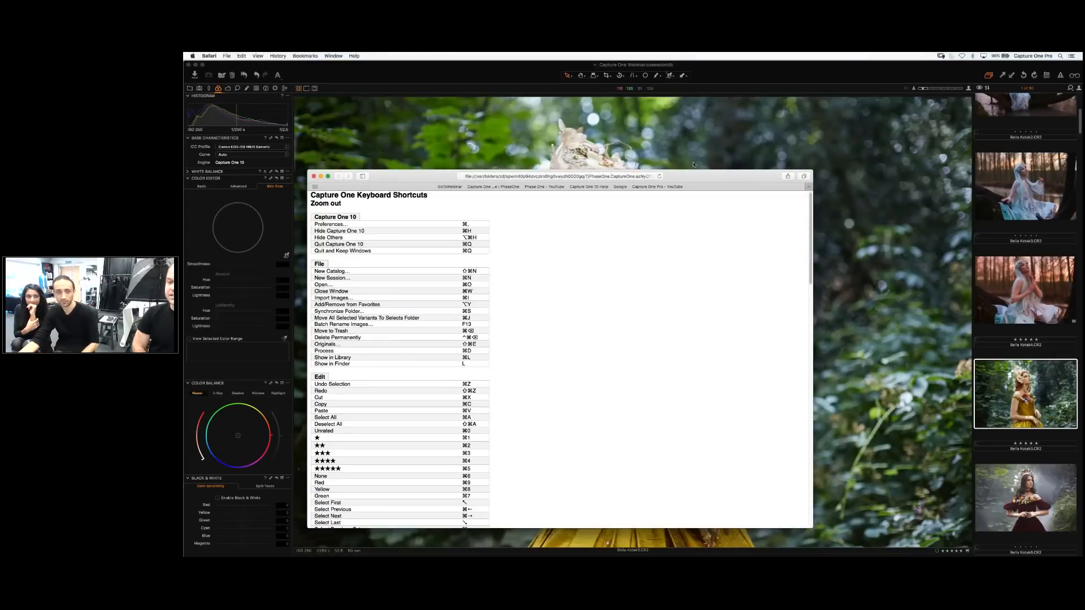
{"action": "scroll", "coordinate": [643, 264], "scroll_direction": "down", "scroll_amount": 5}
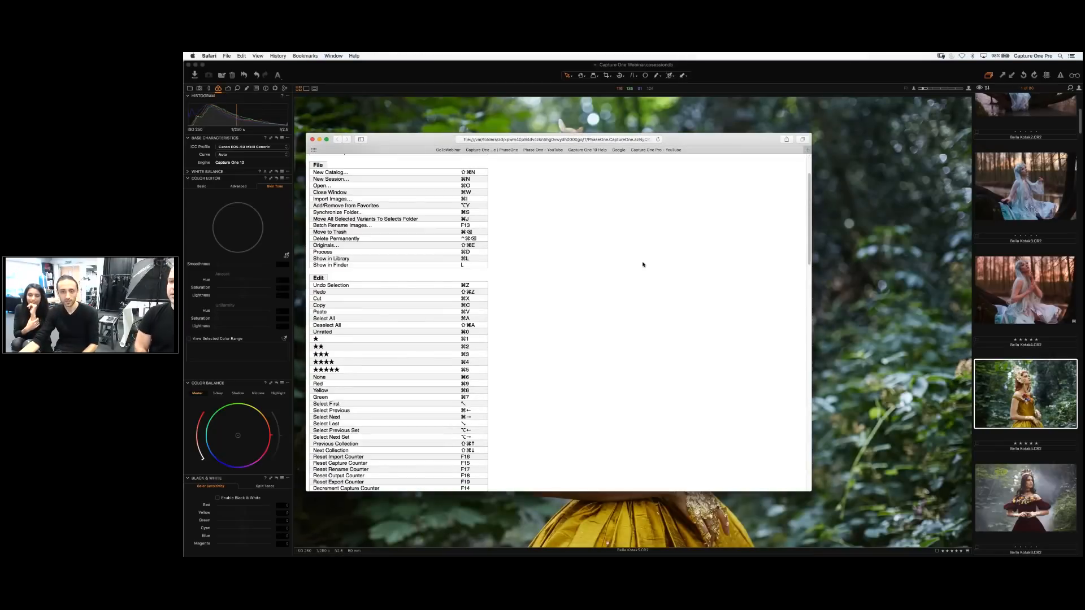
{"action": "scroll", "coordinate": [642, 264], "scroll_direction": "down", "scroll_amount": 13}
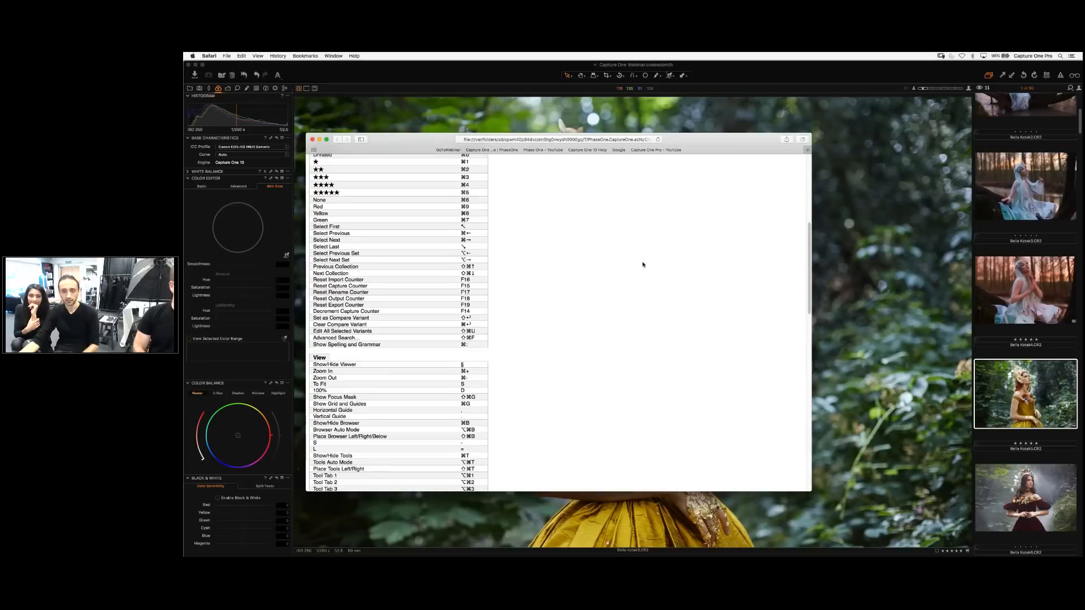
{"action": "scroll", "coordinate": [643, 264], "scroll_direction": "down", "scroll_amount": 10}
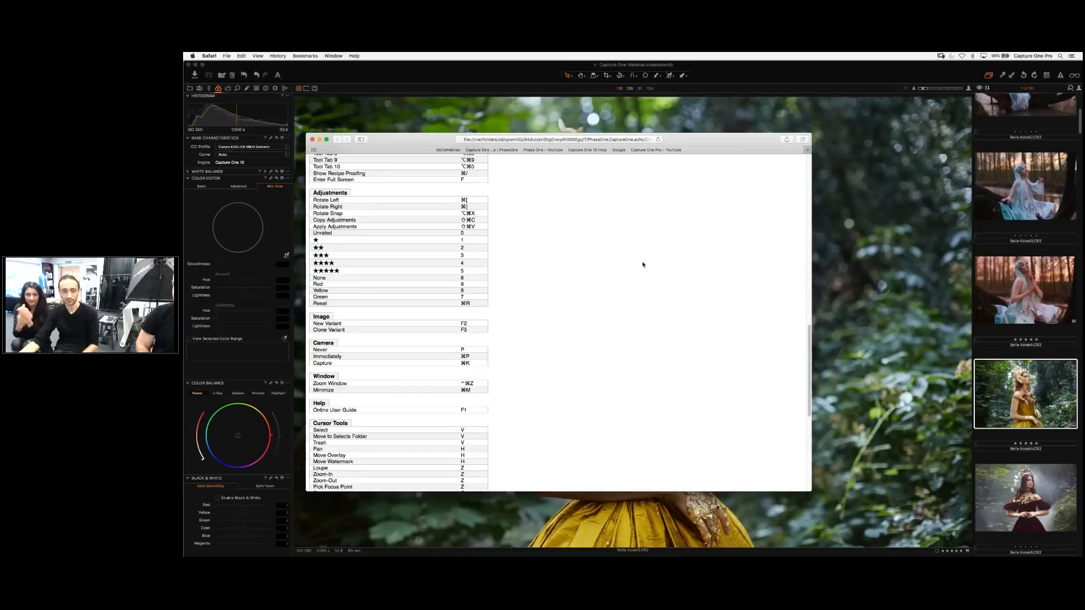
{"action": "scroll", "coordinate": [642, 264], "scroll_direction": "down", "scroll_amount": 7}
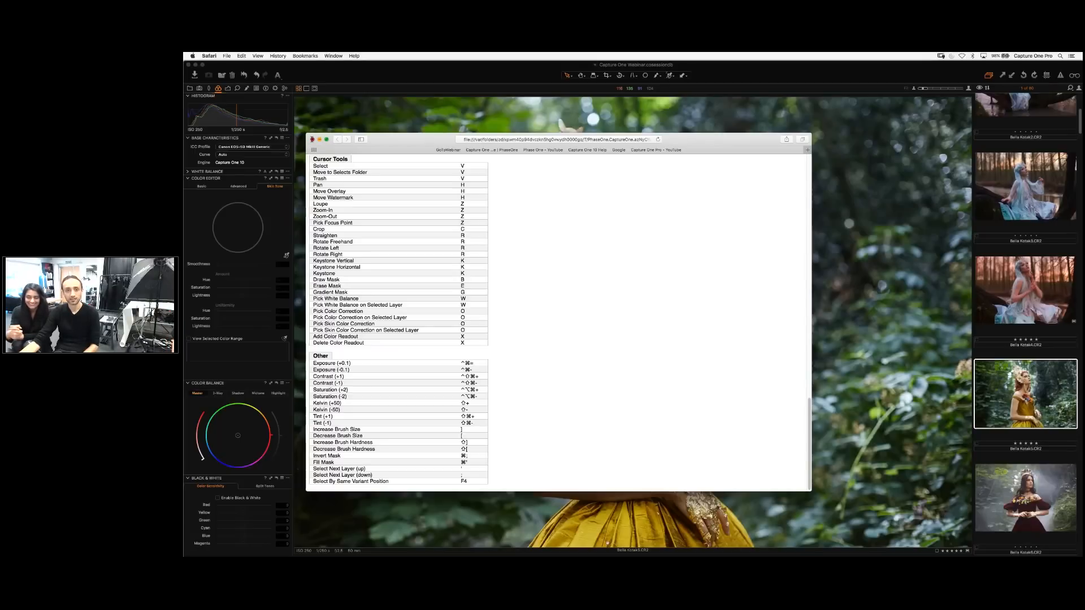
{"action": "left_click", "coordinate": [951, 247]}
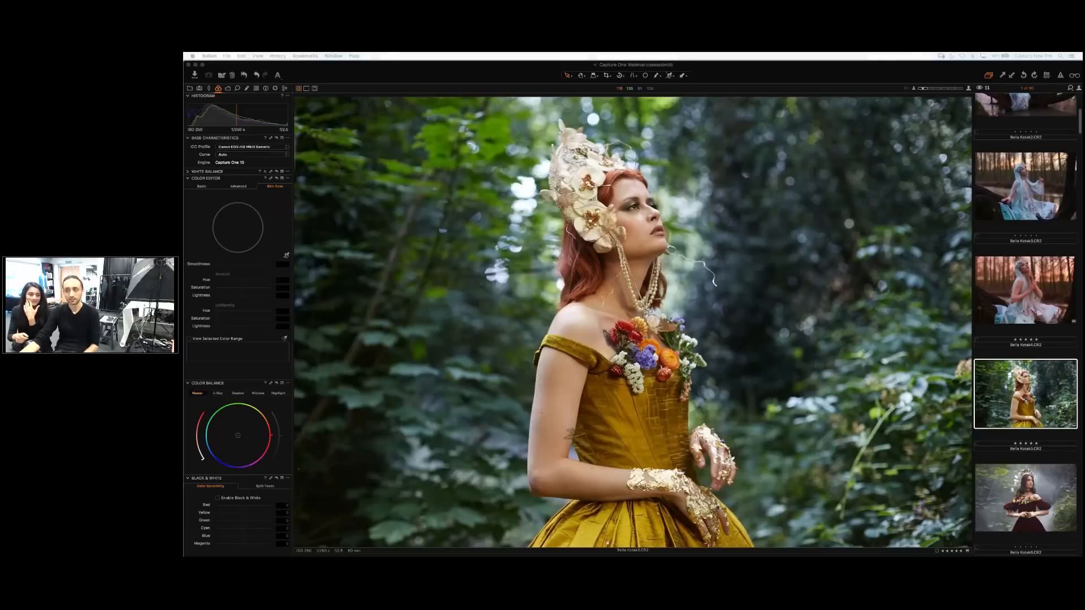